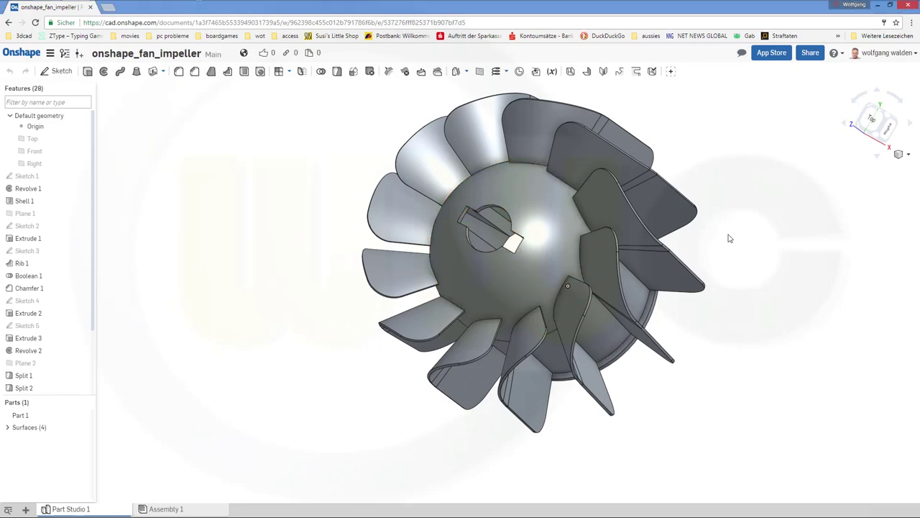
pyautogui.moveTo(727, 236); pyautogui.dragTo(461, 209, button='right')
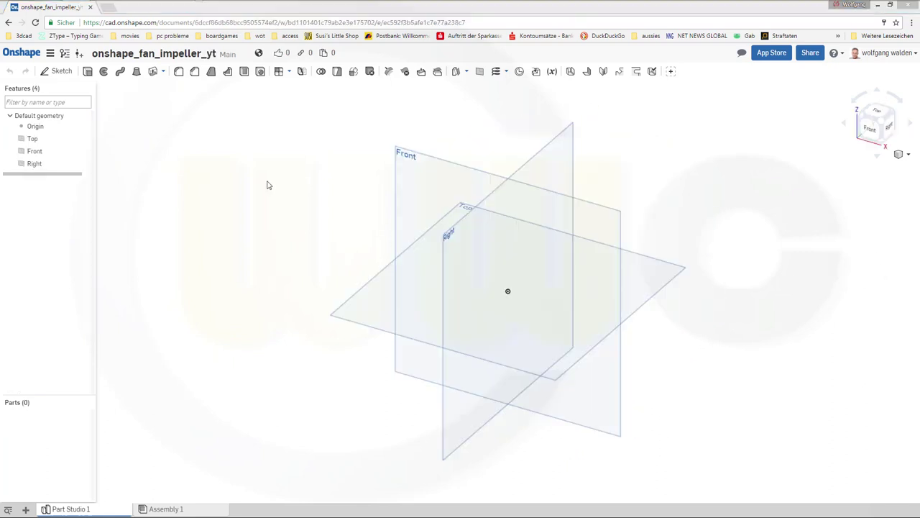
# Start a new sketch on the Front plane and view it straight on
pyautogui.click(58, 71)
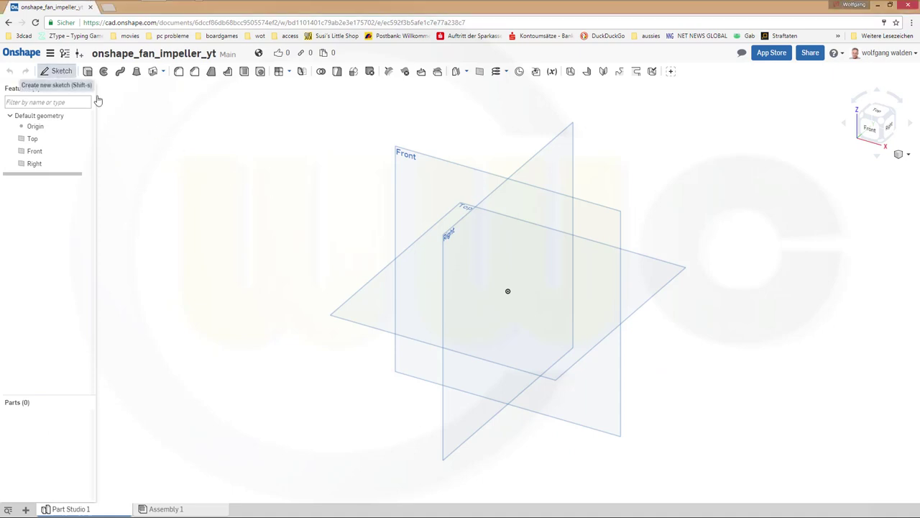
pyautogui.click(462, 172)
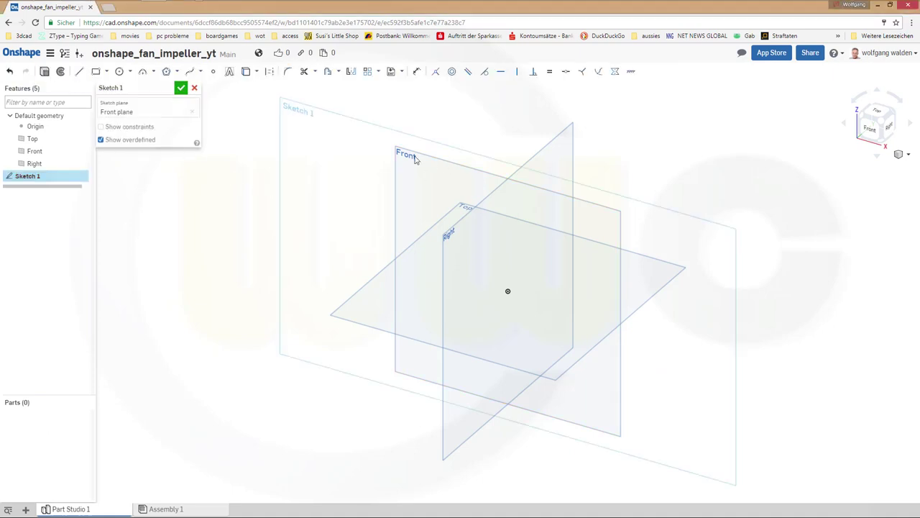
pyautogui.rightClick(649, 133)
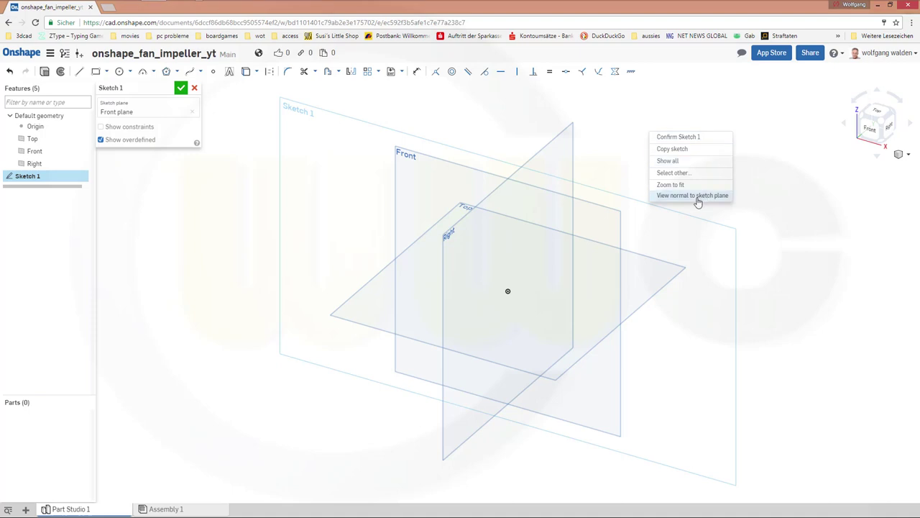
pyautogui.click(699, 196)
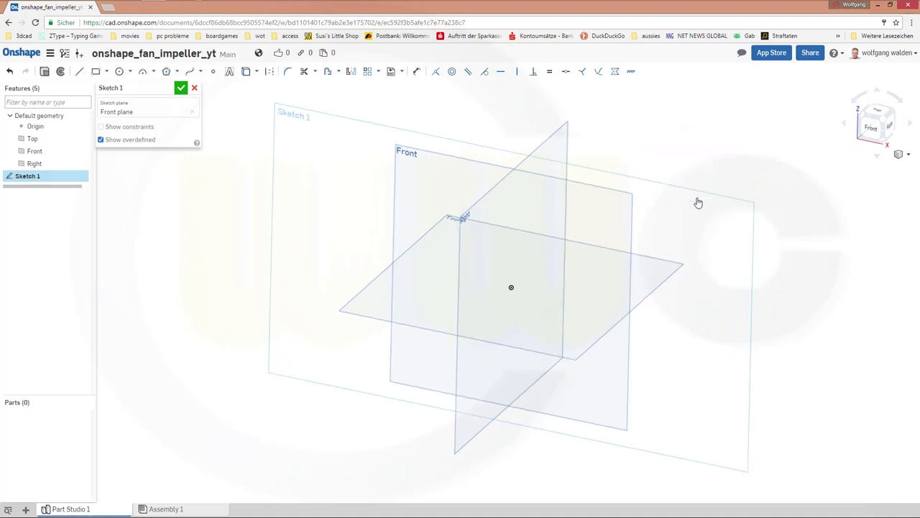
# Sketch a stepped chain of lines: about 84 mm horizontal, 10.5 mm up, about 27 mm back inward, and about 55 mm up
pyautogui.click(79, 71)
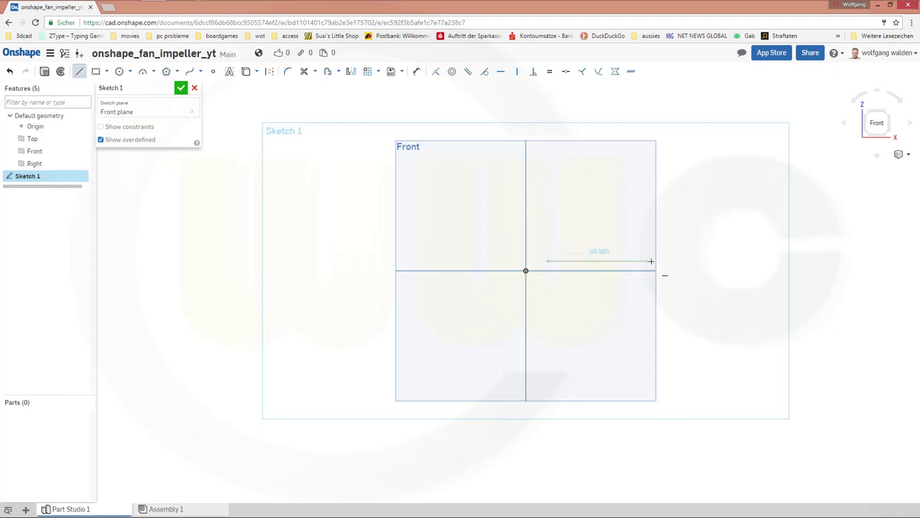
pyautogui.click(693, 263)
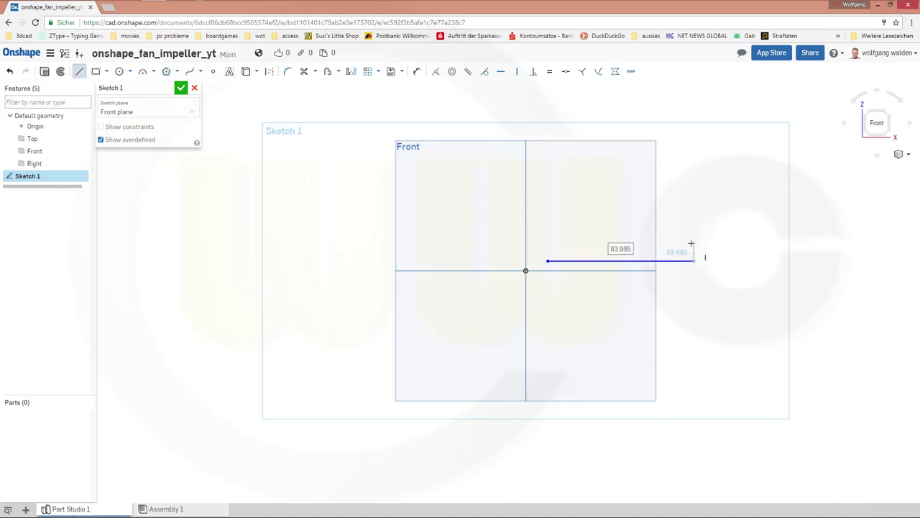
pyautogui.click(691, 245)
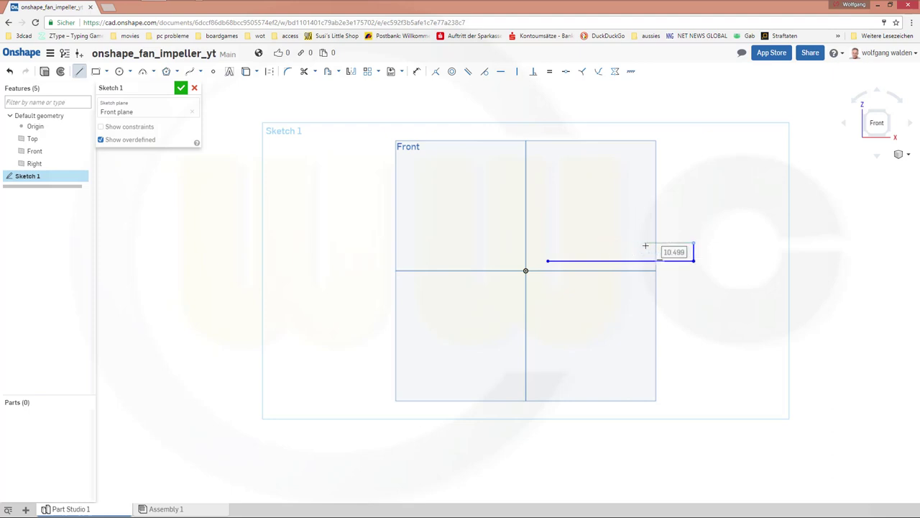
pyautogui.click(646, 243)
pyautogui.doubleClick(646, 147)
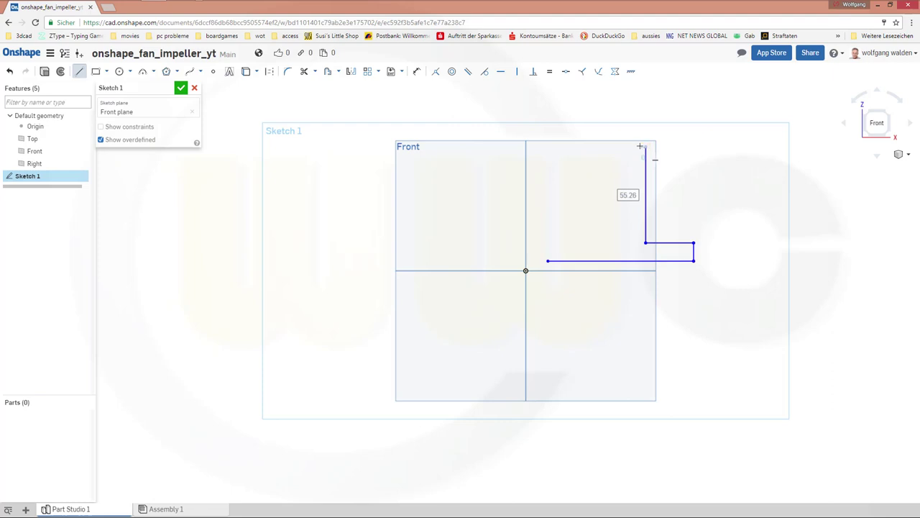
pyautogui.press('Escape')
# Draw an outward-bulging three-point arc from the top of the tall vertical line toward the inner side of the profile
pyautogui.moveTo(654, 218); pyautogui.dragTo(618, 303, button='middle')
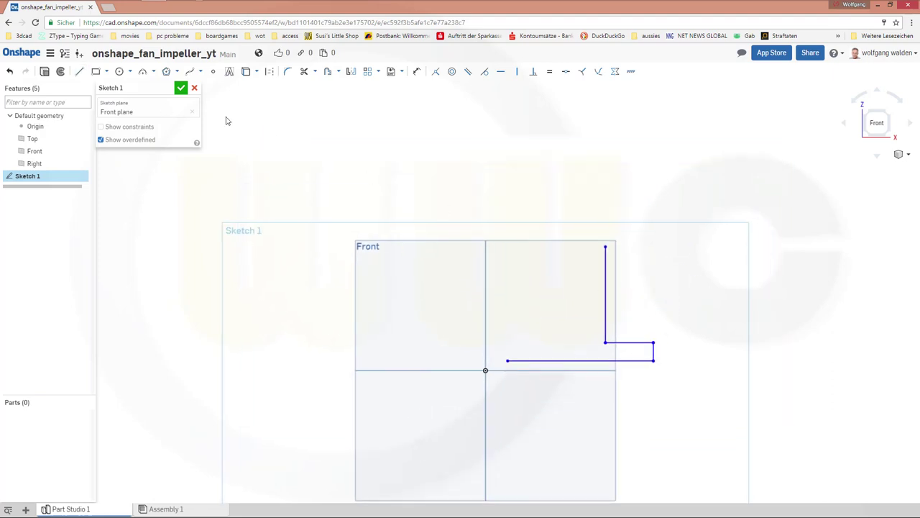
pyautogui.click(142, 71)
pyautogui.click(607, 238)
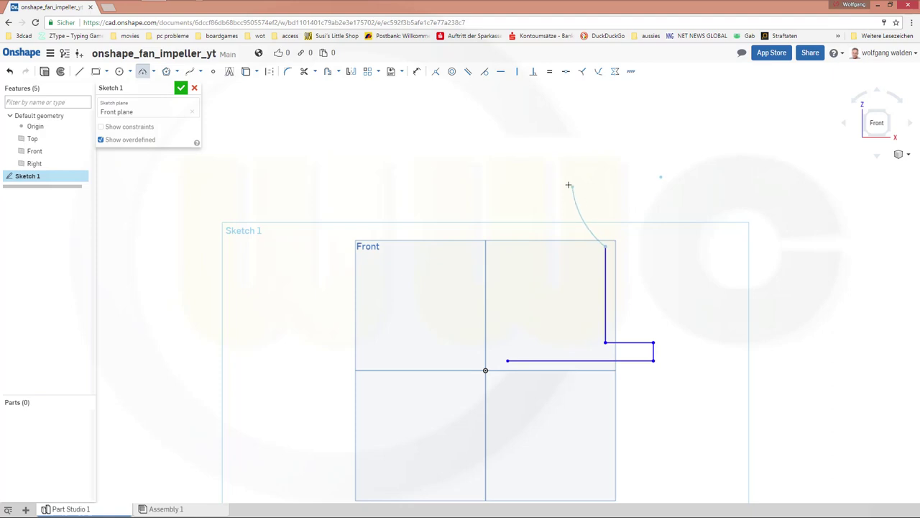
pyautogui.click(507, 163)
pyautogui.moveTo(551, 176); pyautogui.dragTo(573, 183)
# Close the profile with a line from the arc's free end to the open lower corner and constrain that line vertical
pyautogui.click(79, 71)
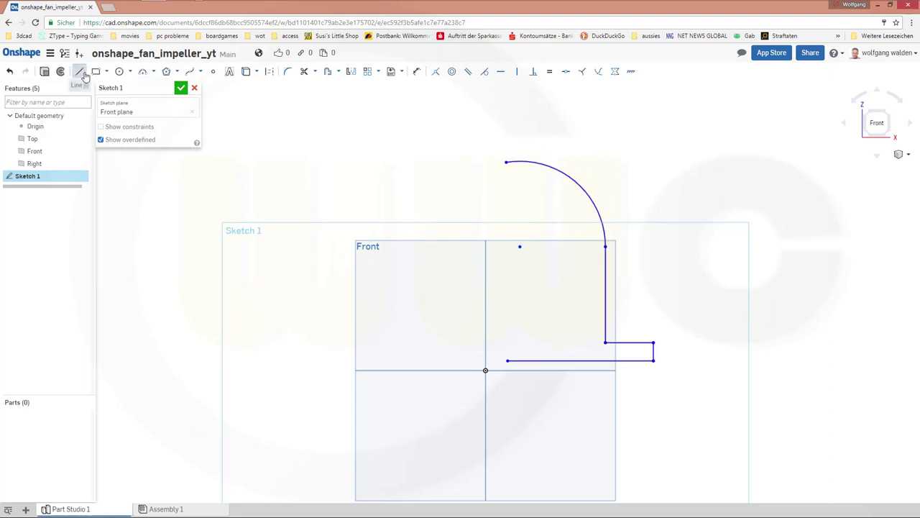
pyautogui.click(507, 163)
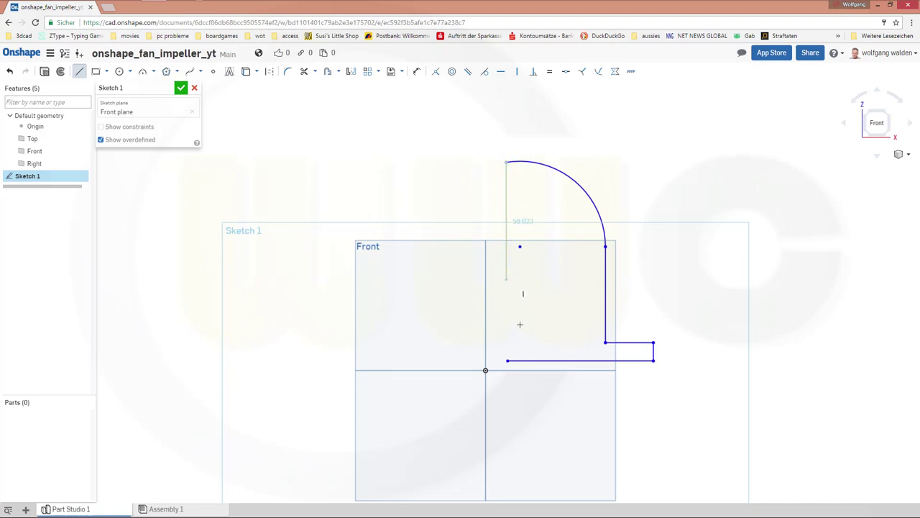
pyautogui.click(507, 361)
pyautogui.press('Escape')
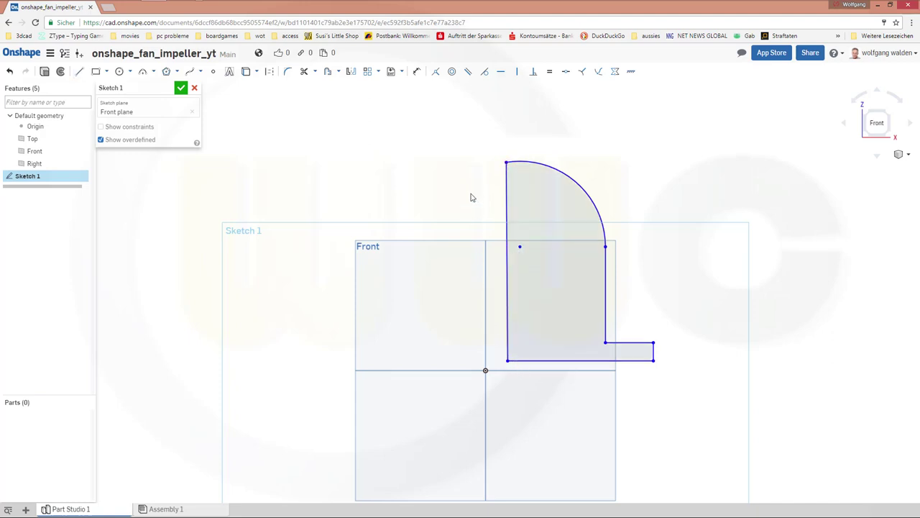
pyautogui.click(517, 71)
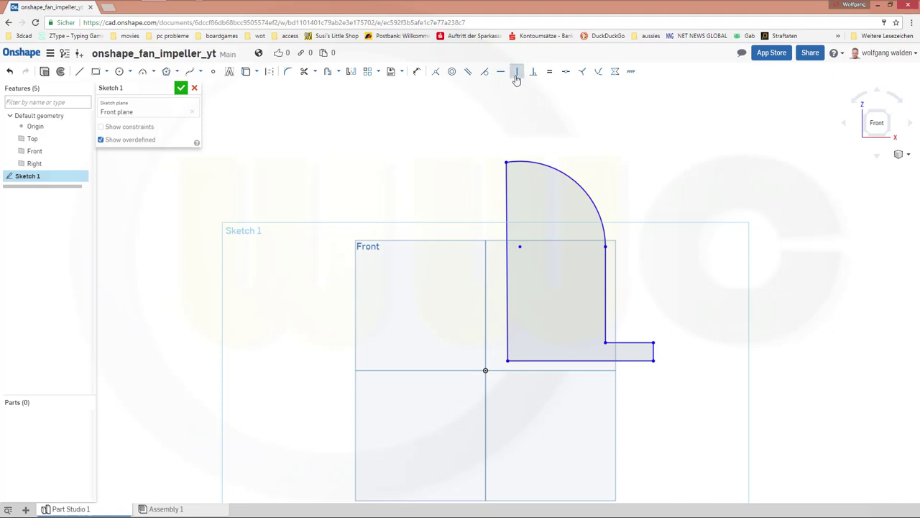
pyautogui.click(505, 222)
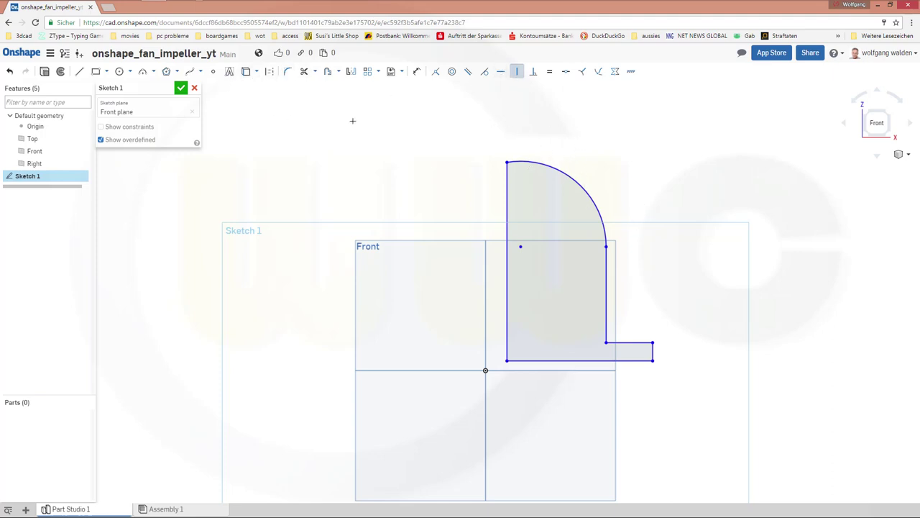
# Dimension the height of the short vertical edge at the outer end of the profile's step
pyautogui.click(418, 72)
pyautogui.click(637, 342)
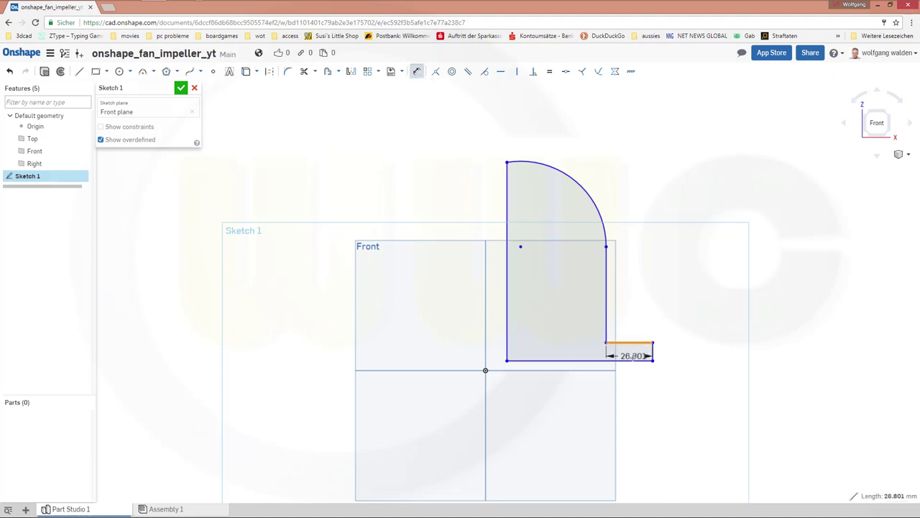
pyautogui.click(652, 353)
pyautogui.click(693, 353)
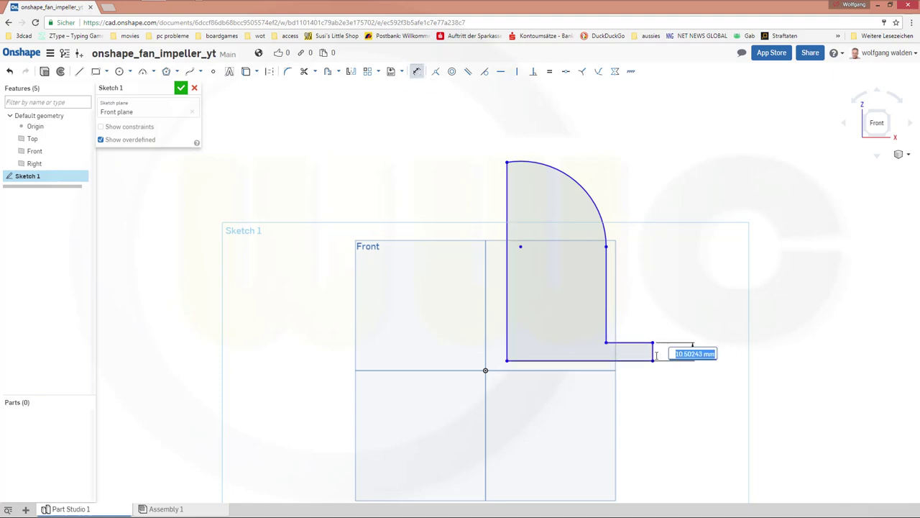
pyautogui.press('Return')
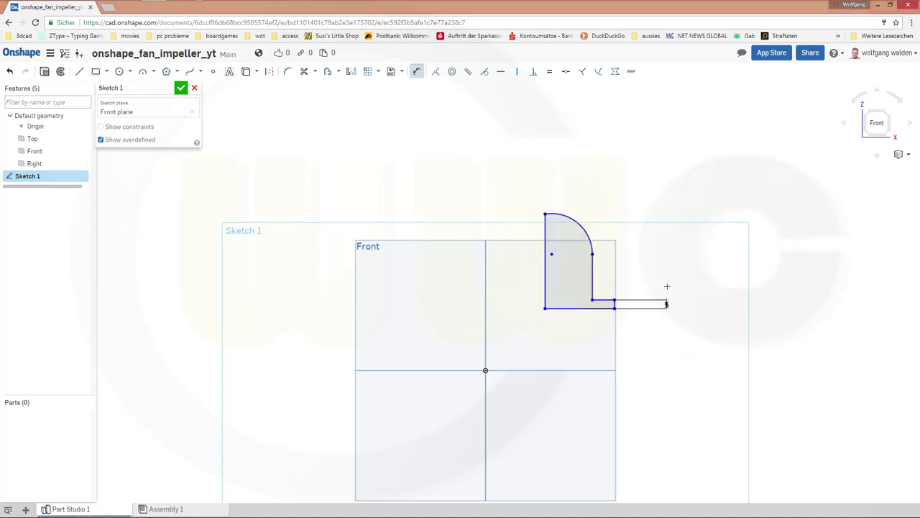
# Dimension the overall width from the inner vertical line to the step's outer edge as 80 mm
pyautogui.scroll(5, 667, 295)
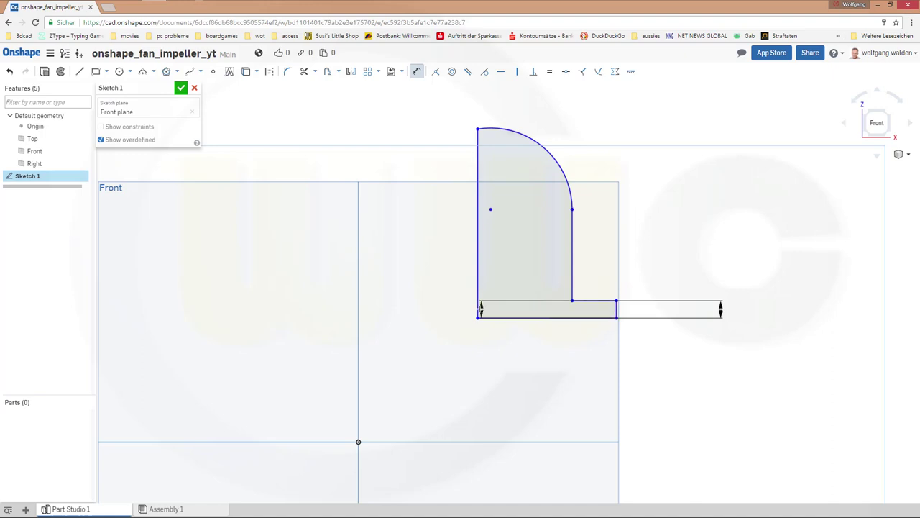
pyautogui.click(478, 308)
pyautogui.click(552, 371)
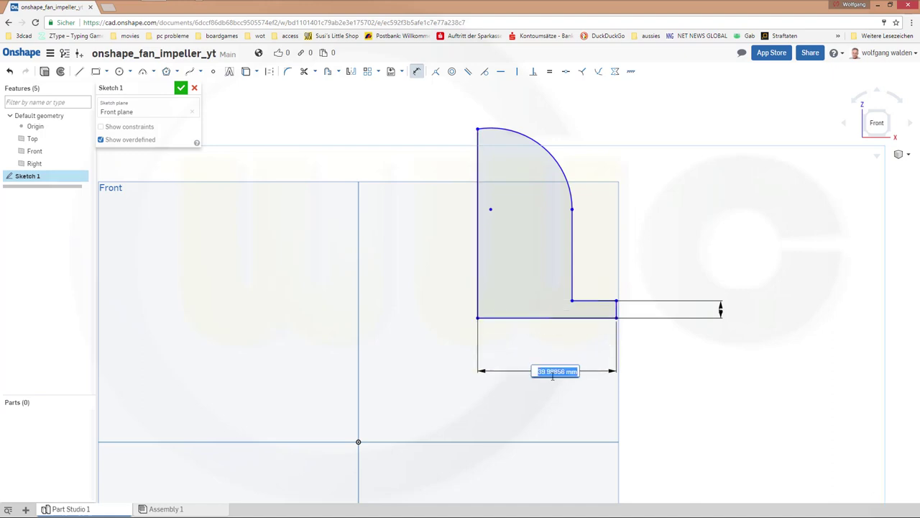
pyautogui.write('80')
pyautogui.press('Return')
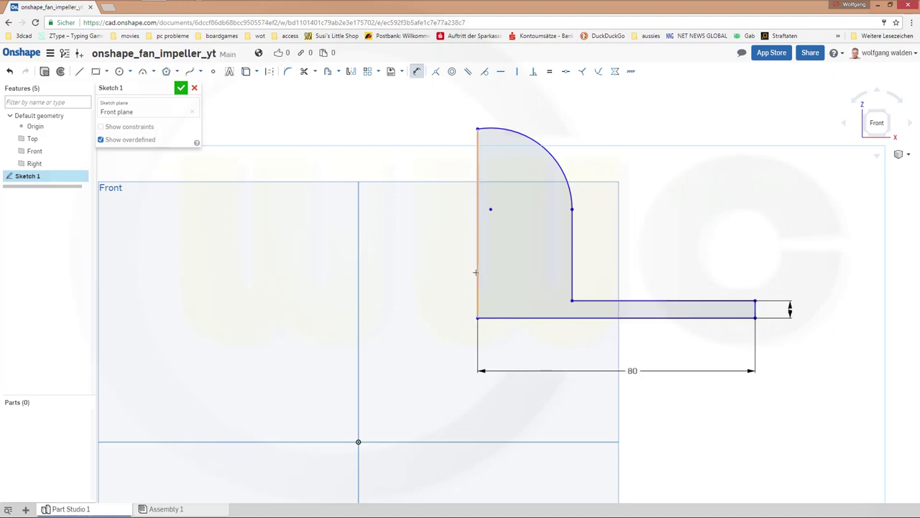
# Dimension the distance between the inner vertical line and the outer vertical wall below the arc as 75 mm
pyautogui.click(573, 276)
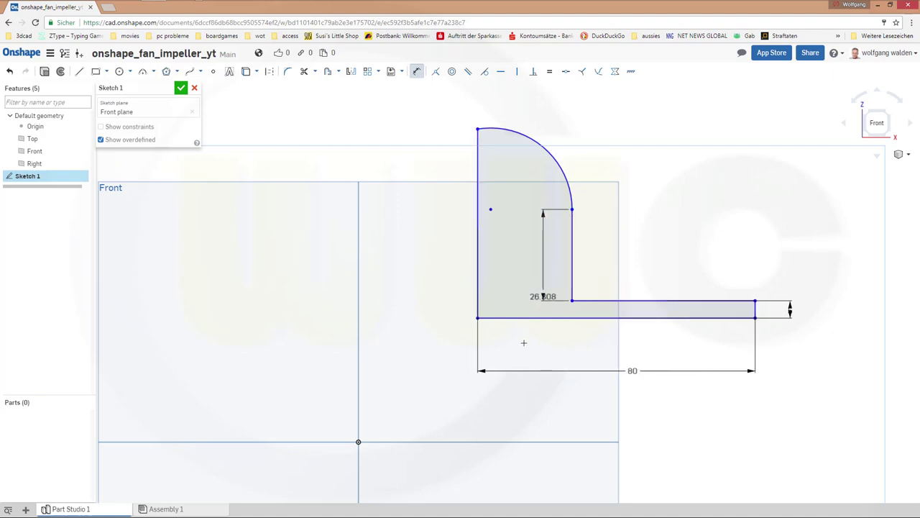
pyautogui.click(478, 284)
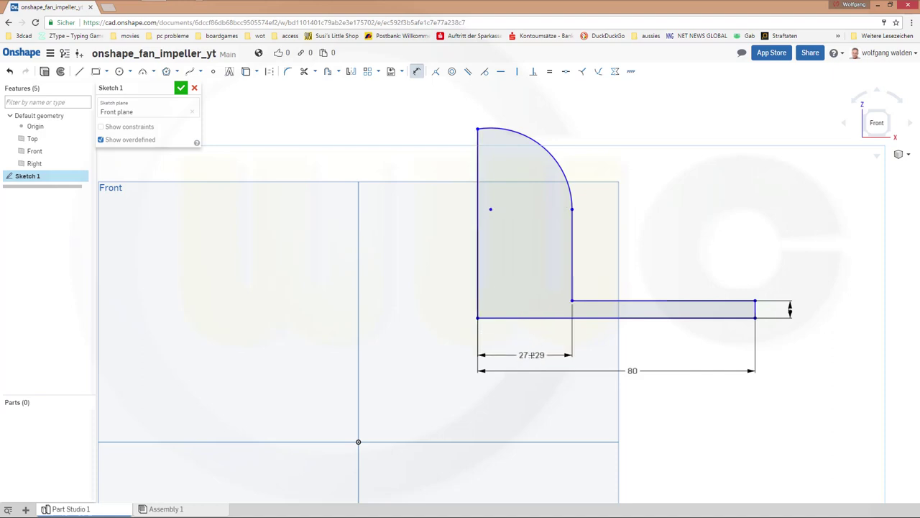
pyautogui.click(530, 348)
pyautogui.write('75')
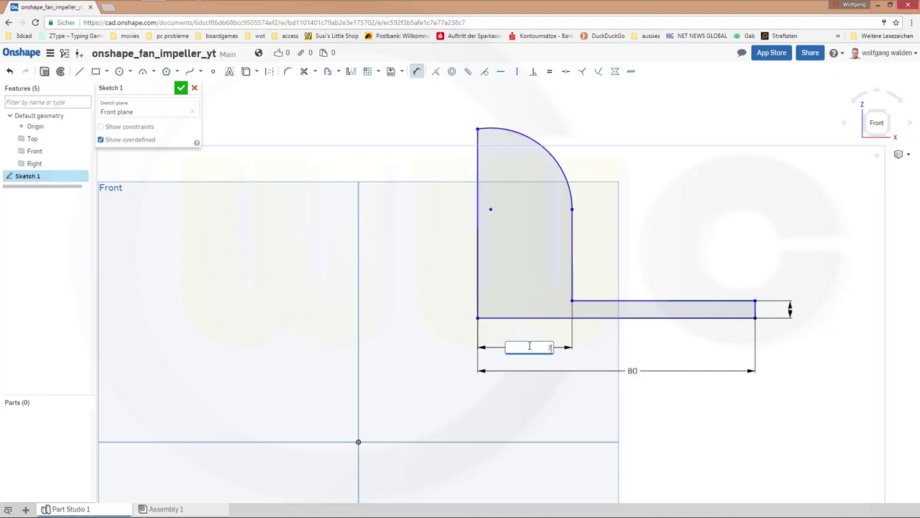
pyautogui.press('Return')
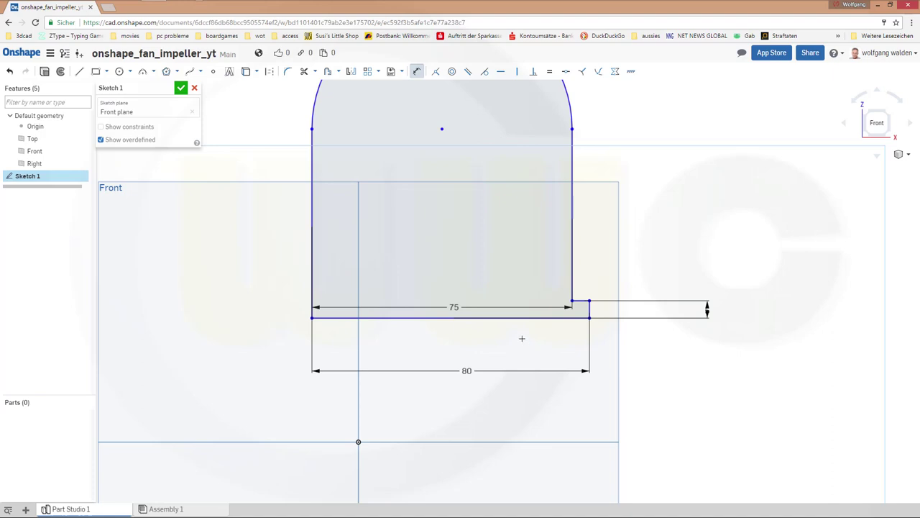
# Undo the 75 mm value and move the profile's inner vertical line to the left, reshaping the arc
pyautogui.hotkey('ctrl', 'z')
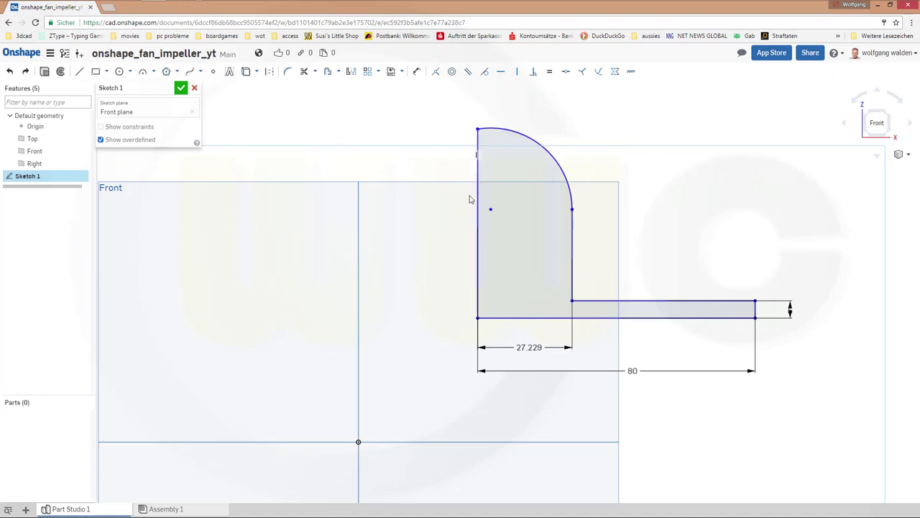
pyautogui.moveTo(479, 207)
pyautogui.mouseDown()
pyautogui.moveTo(456, 208)
pyautogui.moveTo(460, 238)
pyautogui.moveTo(448, 213)
pyautogui.moveTo(428, 208)
pyautogui.mouseUp()
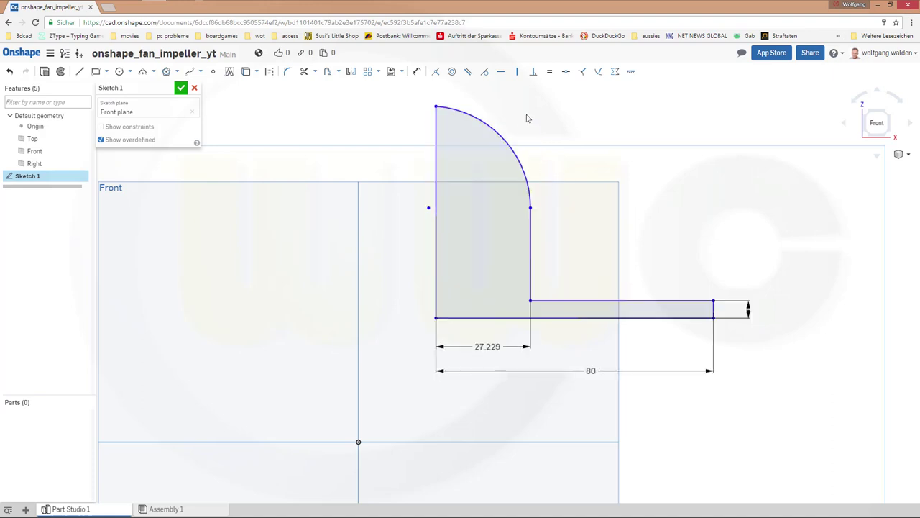
# Dimension the arc's radius as 75 mm
pyautogui.click(418, 73)
pyautogui.click(502, 141)
pyautogui.click(527, 125)
pyautogui.write('75')
pyautogui.press('Return')
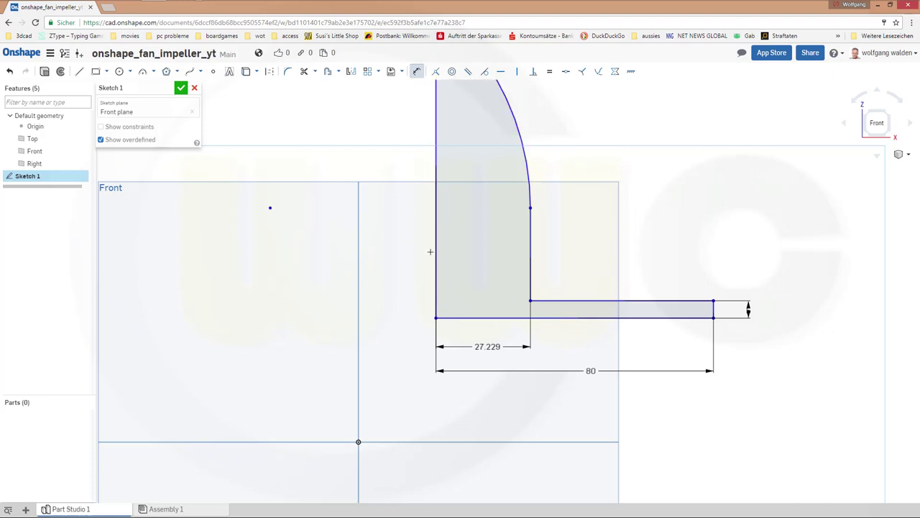
# Set the existing width dimension between the inner vertical line and the wall below the arc to 75 mm
pyautogui.doubleClick(485, 347)
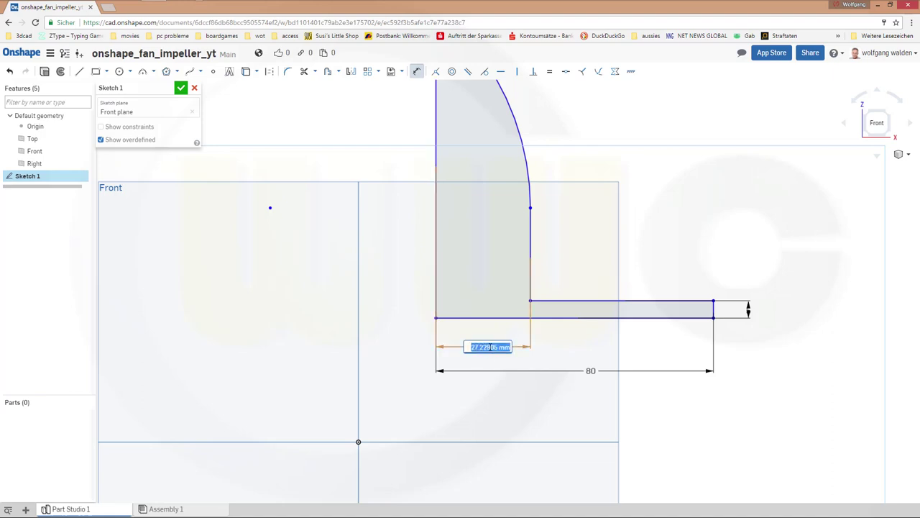
pyautogui.write('75')
pyautogui.press('Return')
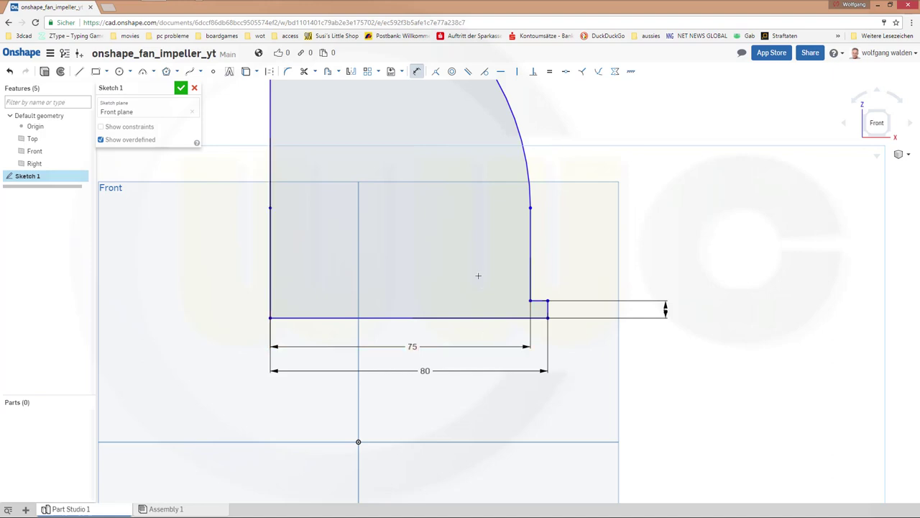
# Make the profile's lower inner corner coincident with the origin
pyautogui.moveTo(435, 222)
pyautogui.mouseDown(button='middle')
pyautogui.moveTo(546, 439)
pyautogui.moveTo(546, 314)
pyautogui.mouseUp(button='middle')
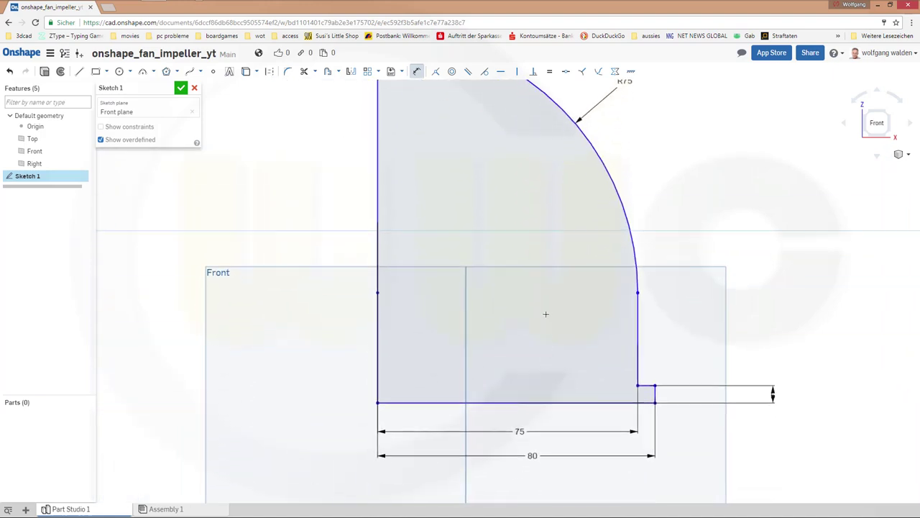
pyautogui.click(436, 71)
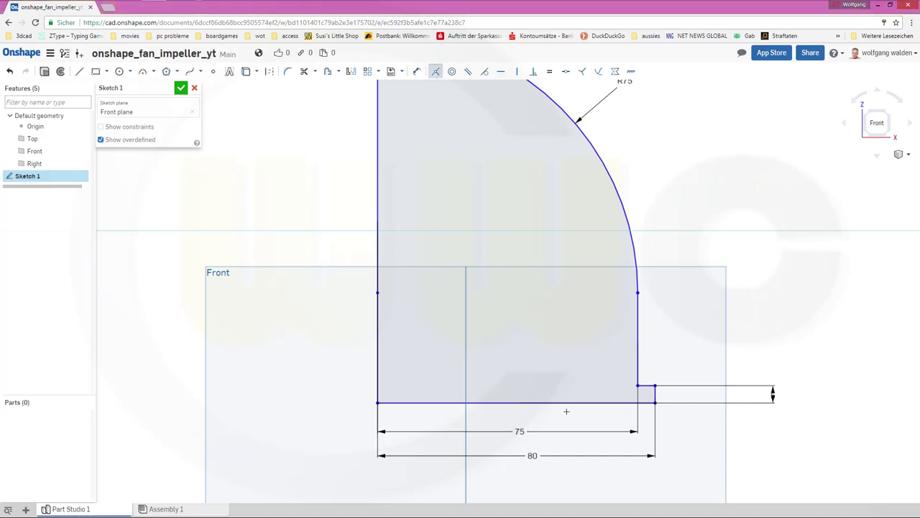
pyautogui.moveTo(524, 368); pyautogui.dragTo(520, 222, button='middle')
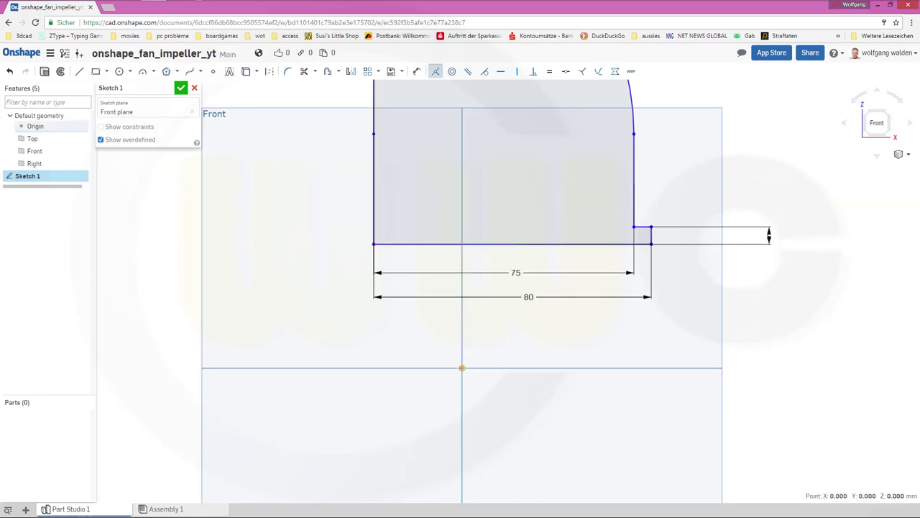
pyautogui.click(374, 244)
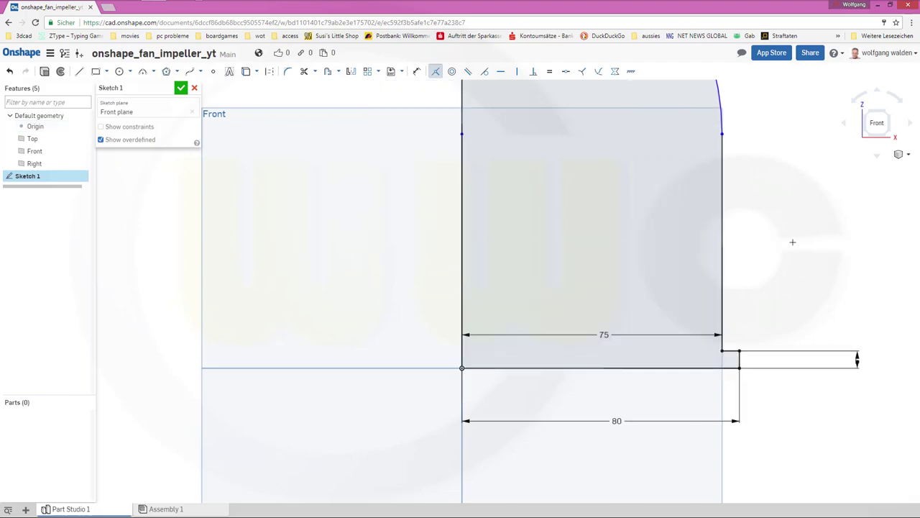
# Make the profile's arc tangent to the outer vertical line below it
pyautogui.moveTo(768, 273)
pyautogui.mouseDown(button='right')
pyautogui.moveTo(743, 343)
pyautogui.moveTo(790, 254)
pyautogui.moveTo(807, 243)
pyautogui.moveTo(793, 249)
pyautogui.moveTo(693, 427)
pyautogui.moveTo(714, 396)
pyautogui.mouseUp(button='right')
pyautogui.rightClick(727, 371)
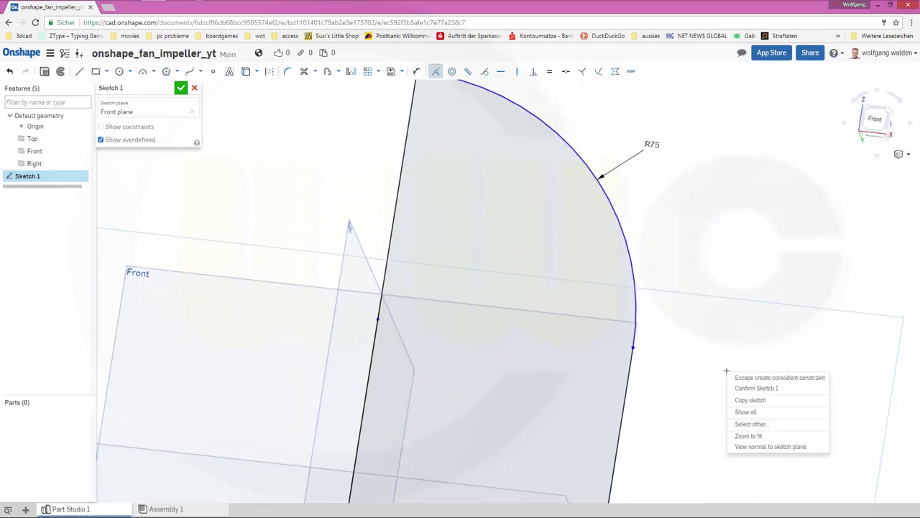
pyautogui.click(748, 447)
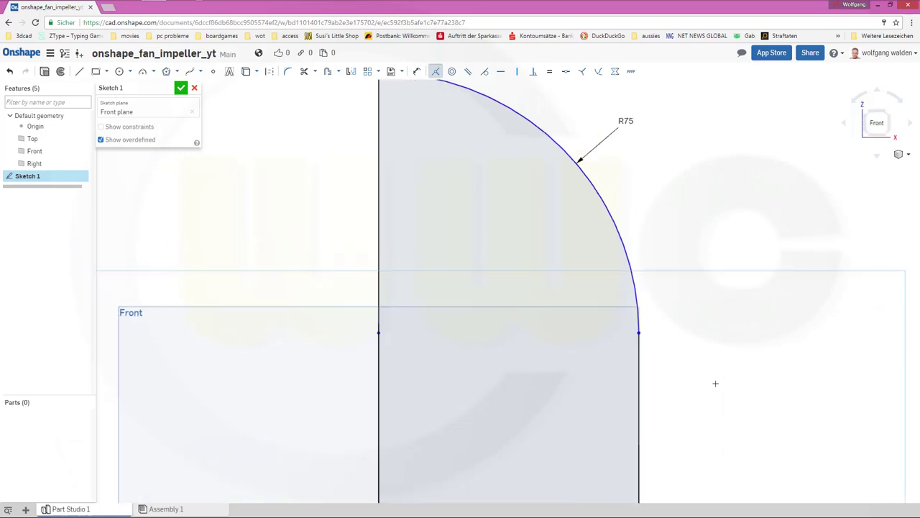
pyautogui.click(485, 72)
pyautogui.click(633, 289)
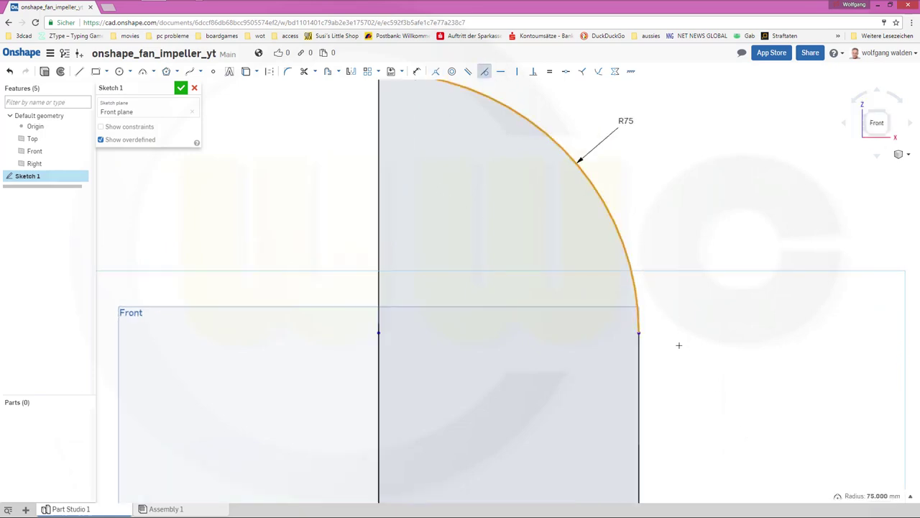
pyautogui.click(640, 361)
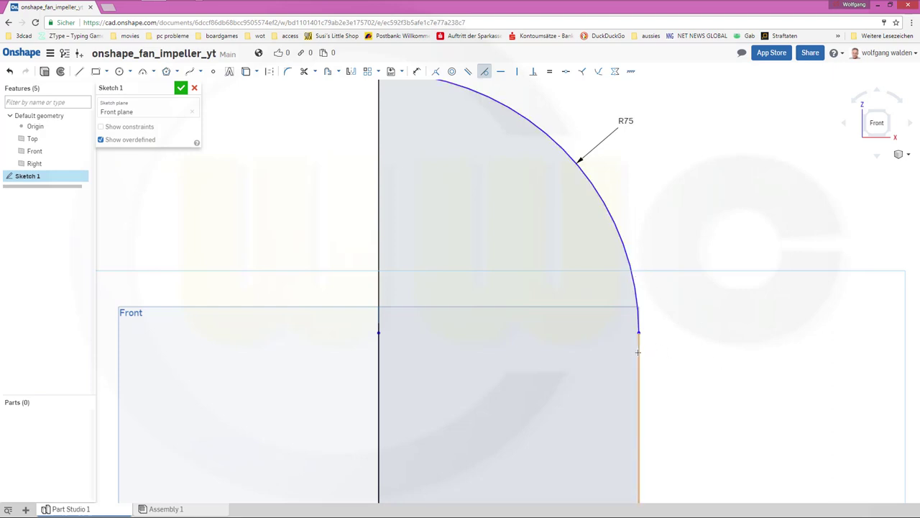
pyautogui.click(638, 352)
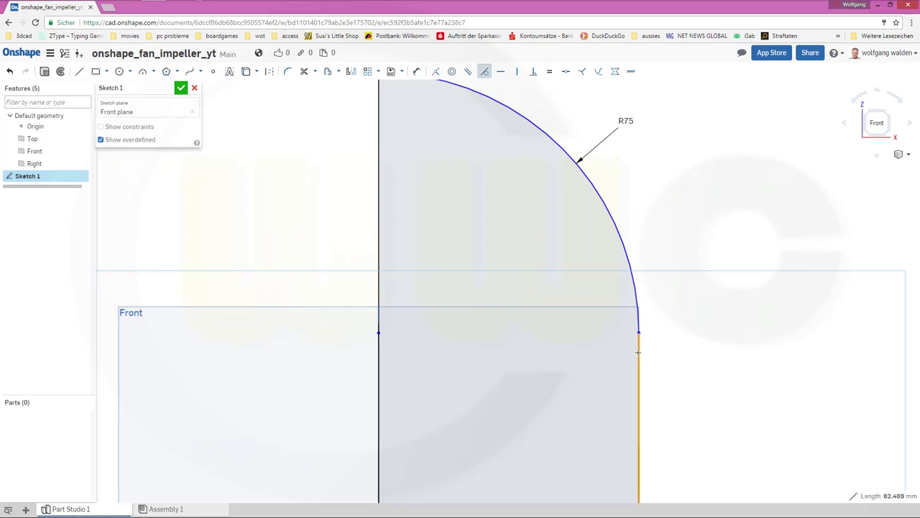
pyautogui.click(709, 294)
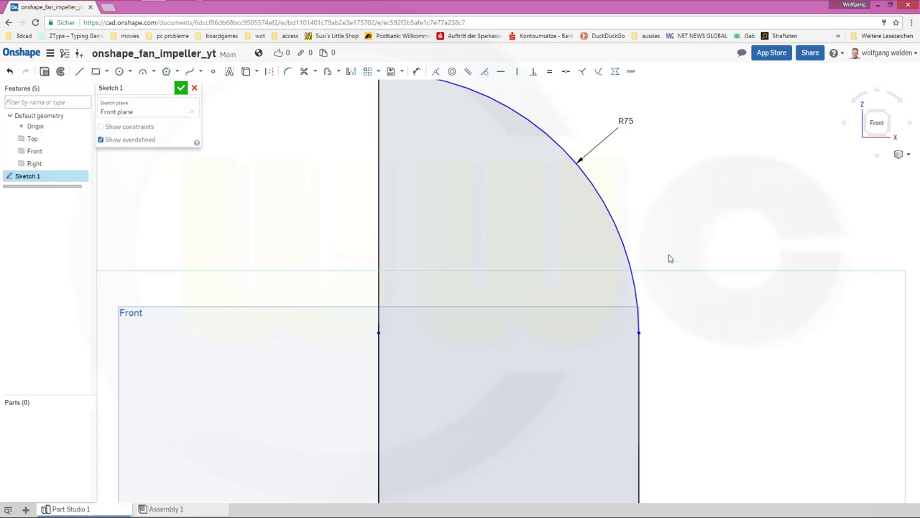
# Dimension the height from the profile's base line to the arc's lower end as 100 mm and finish the sketch
pyautogui.scroll(-2, 667, 260)
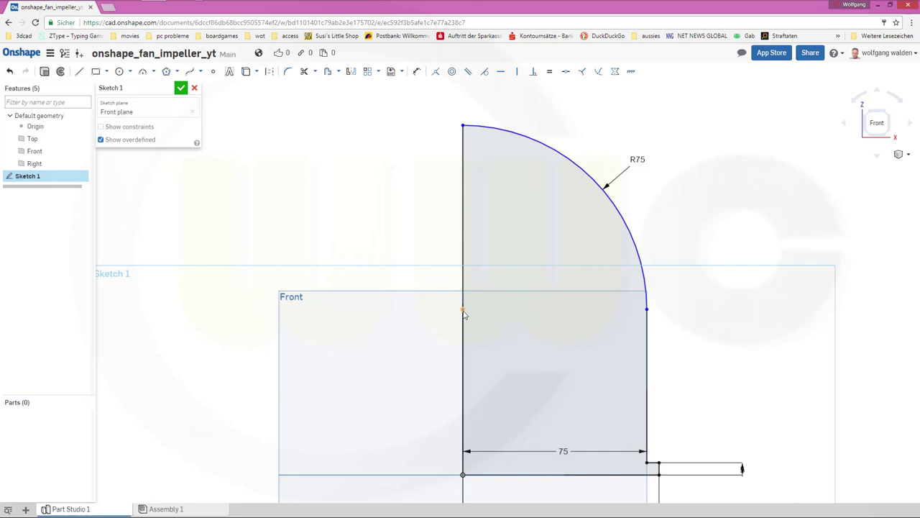
pyautogui.moveTo(464, 312)
pyautogui.mouseDown()
pyautogui.moveTo(508, 302)
pyautogui.moveTo(510, 283)
pyautogui.moveTo(509, 300)
pyautogui.moveTo(338, 126)
pyautogui.mouseUp()
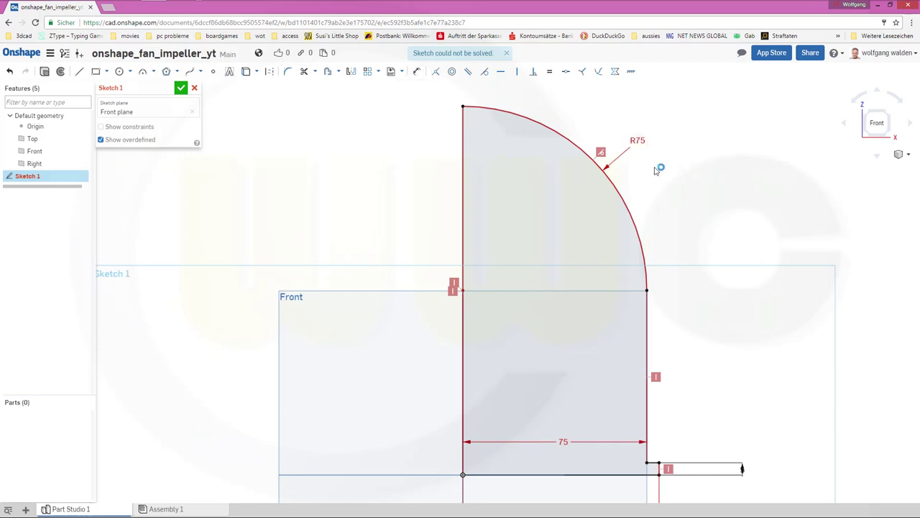
pyautogui.click(419, 72)
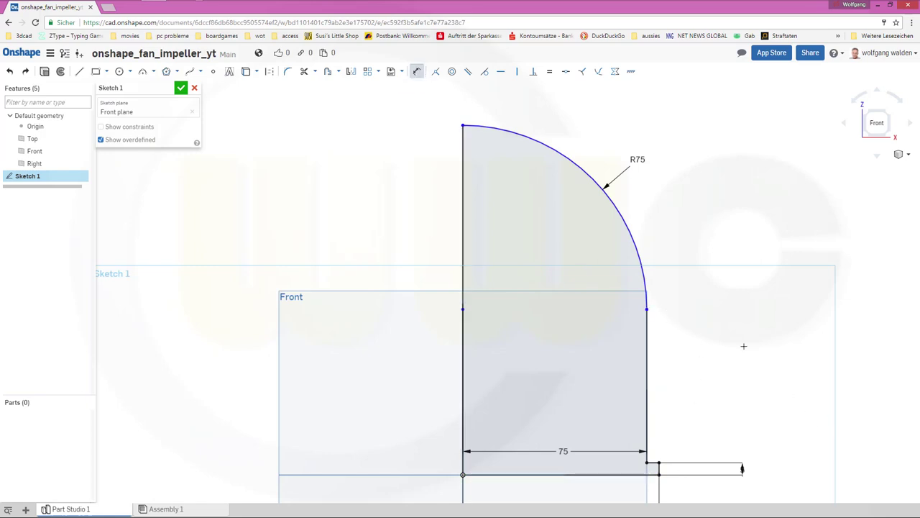
pyautogui.click(647, 309)
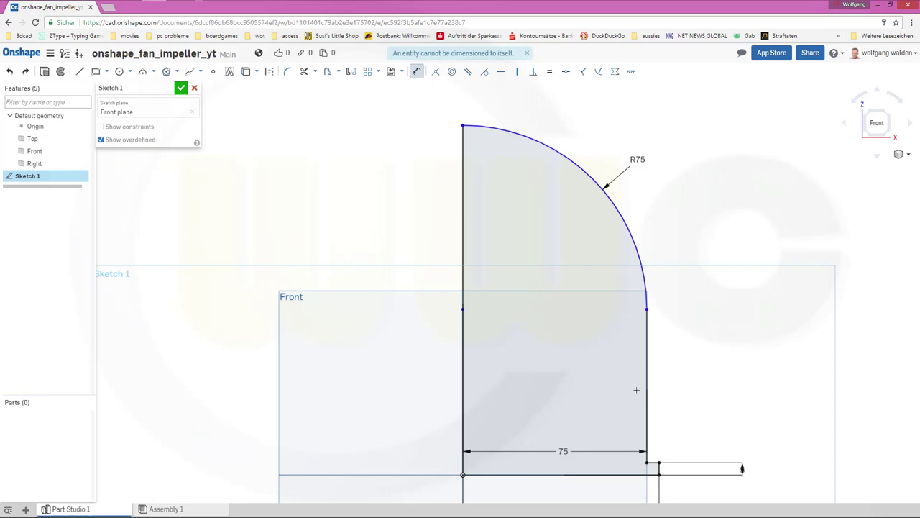
pyautogui.click(576, 475)
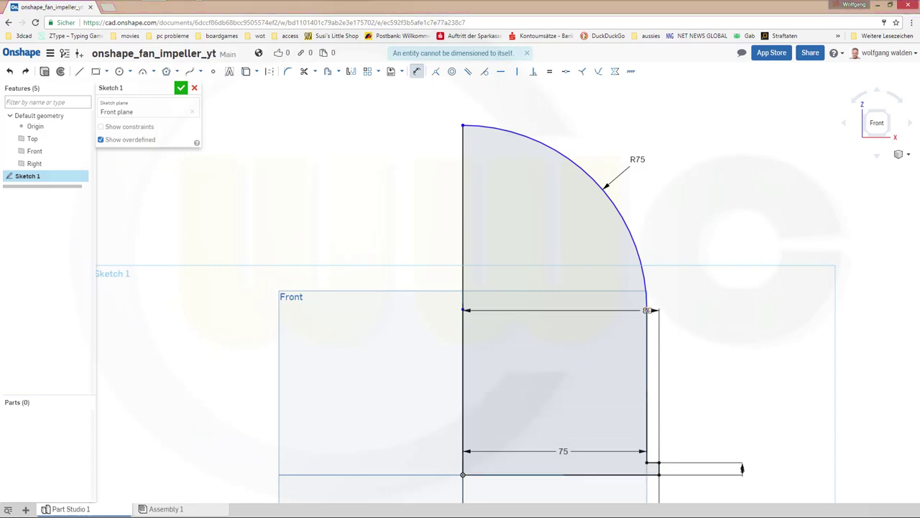
pyautogui.click(768, 353)
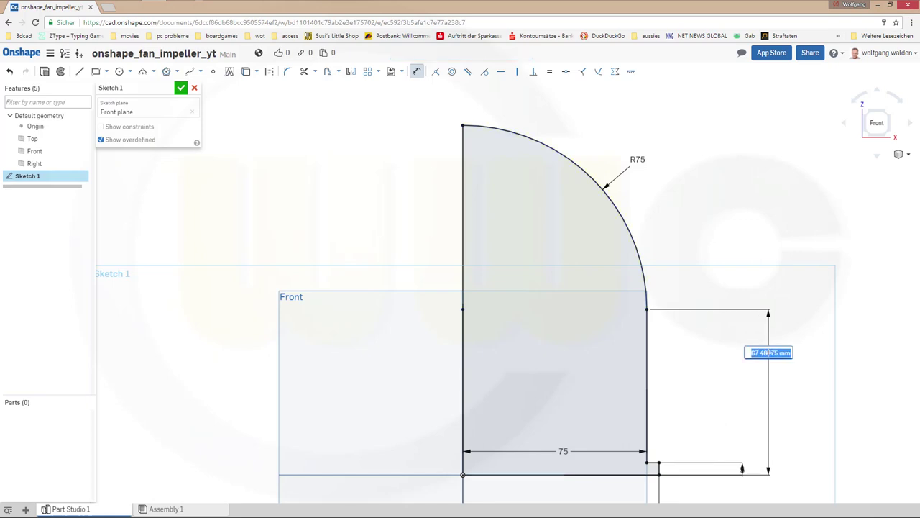
pyautogui.write('100')
pyautogui.press('Return')
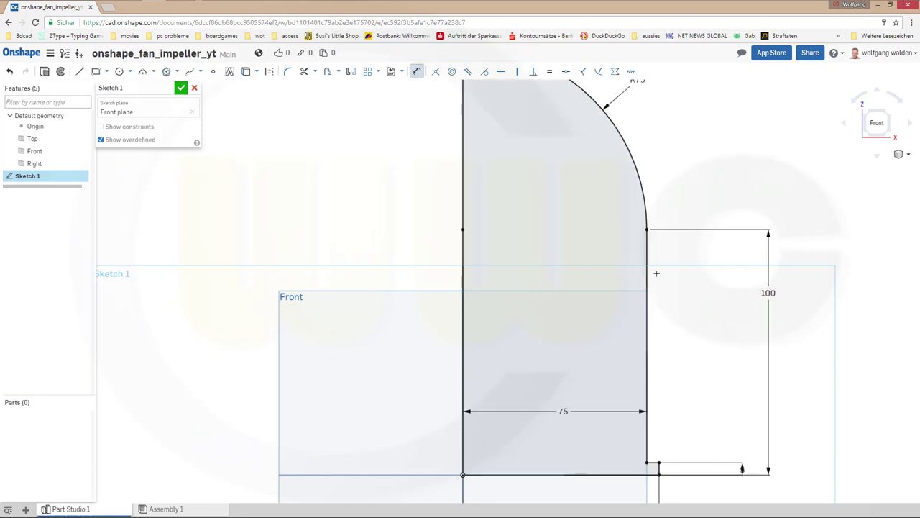
pyautogui.click(181, 87)
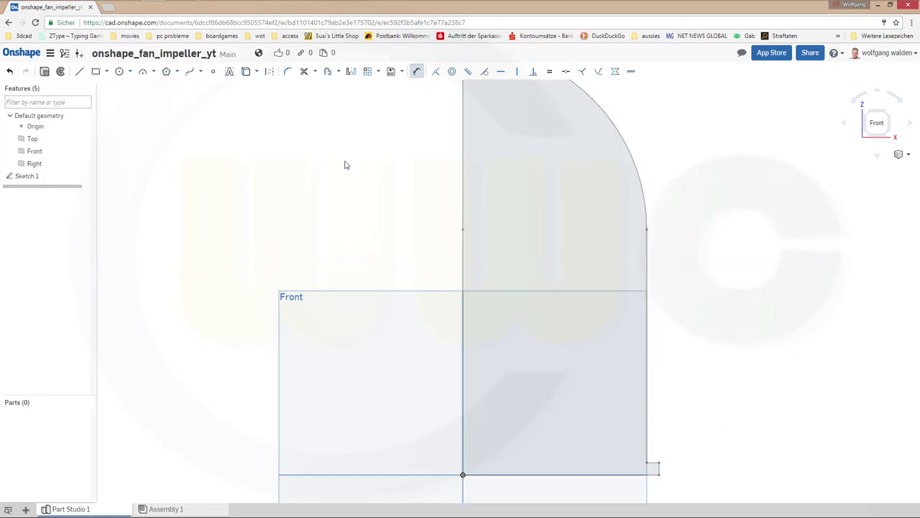
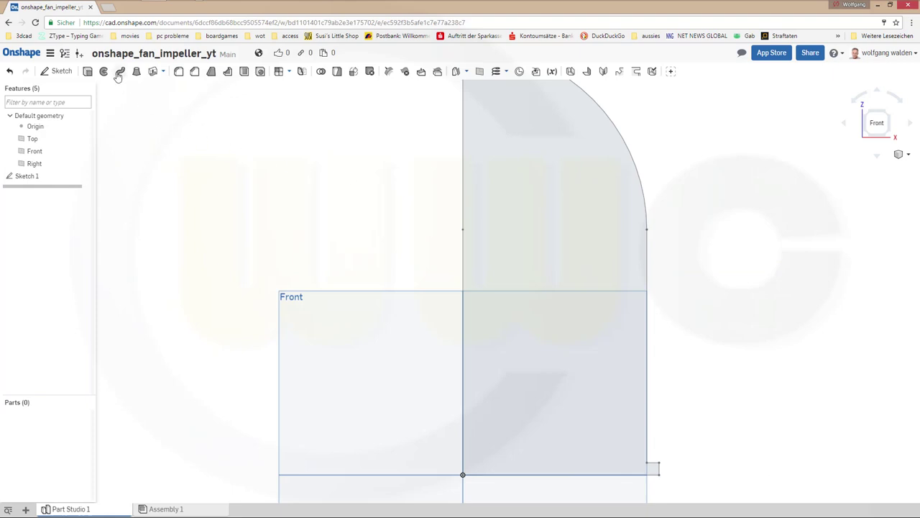
# Revolve the hub profile fully as a new solid about its inner vertical edge
pyautogui.click(103, 71)
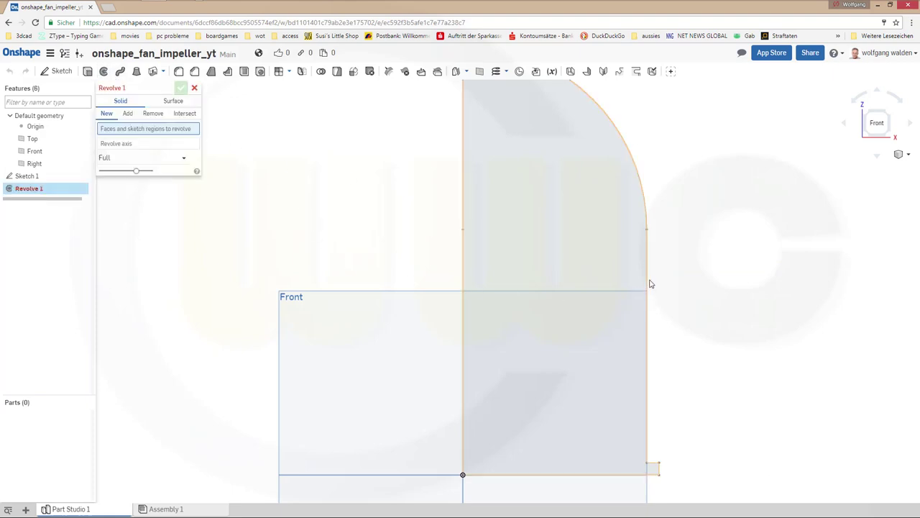
pyautogui.click(602, 272)
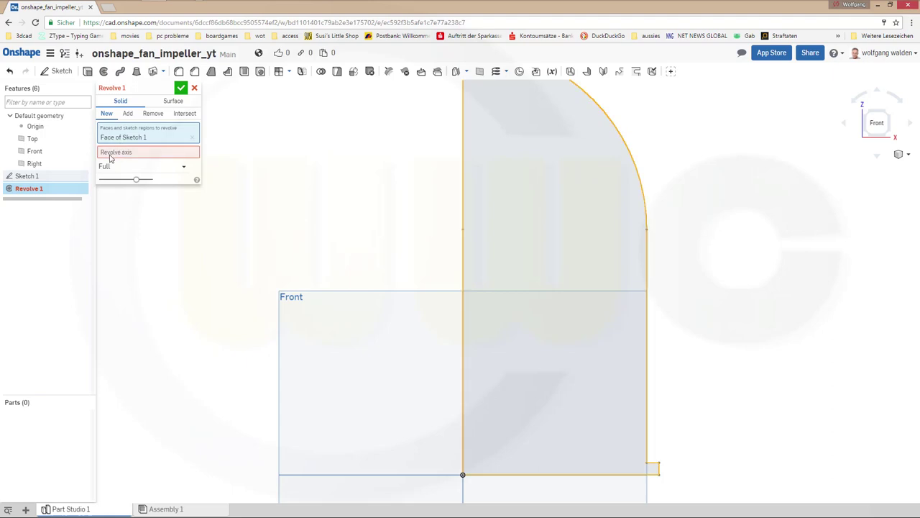
pyautogui.click(115, 155)
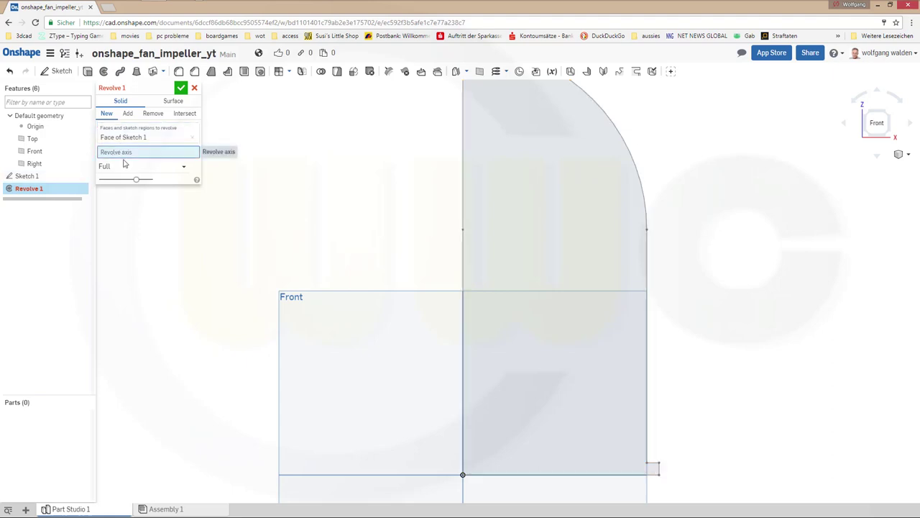
pyautogui.click(463, 271)
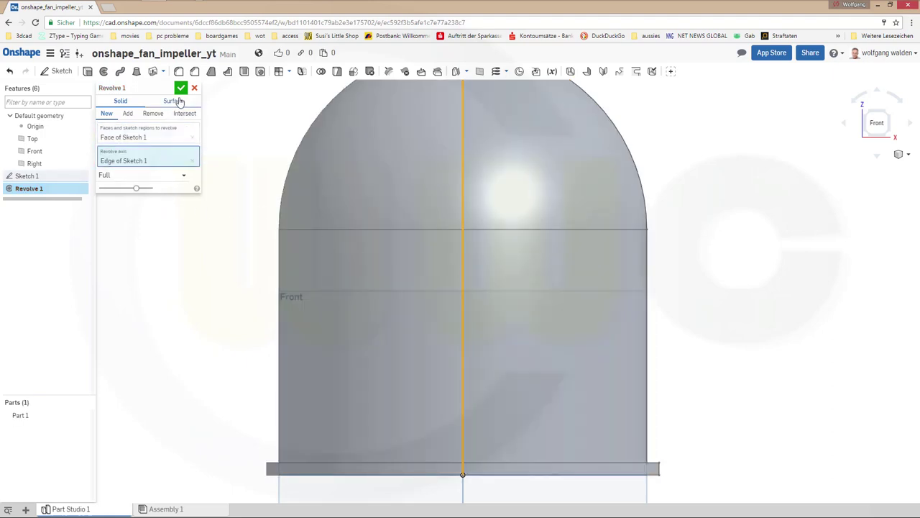
pyautogui.click(180, 87)
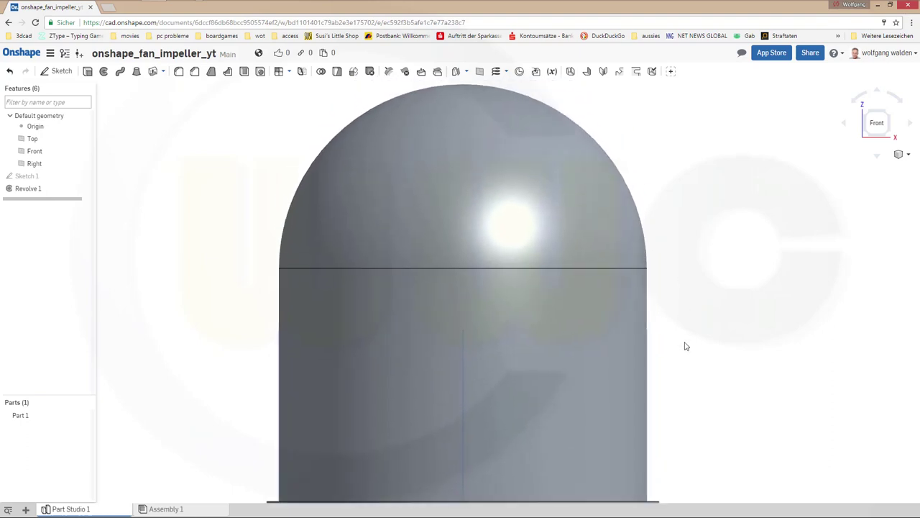
# Hide the Top plane at the underside of the revolved hub
pyautogui.moveTo(513, 374); pyautogui.dragTo(568, 403, button='right')
pyautogui.scroll(-3, 542, 411)
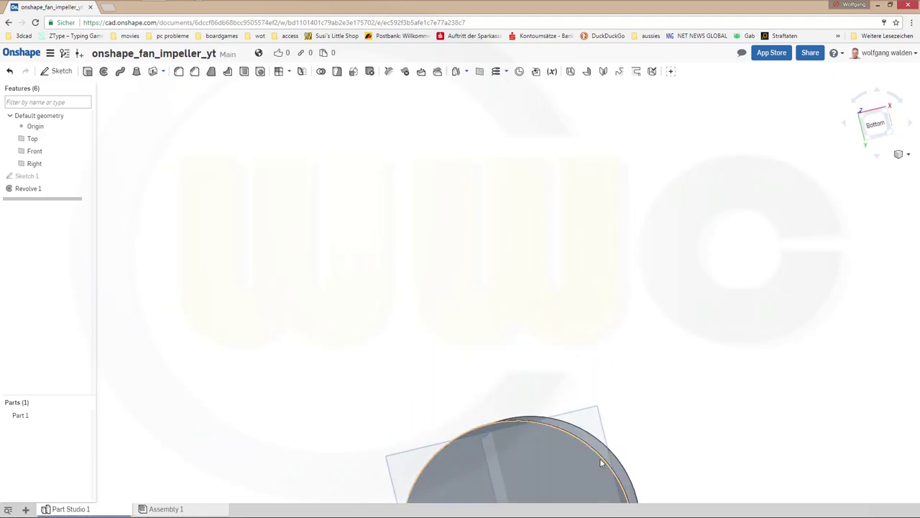
pyautogui.moveTo(608, 464); pyautogui.dragTo(544, 327, button='middle')
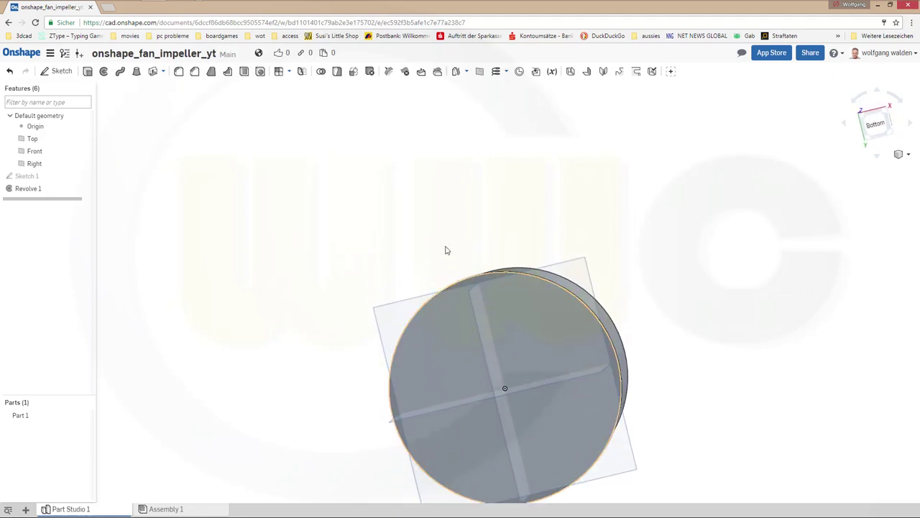
pyautogui.rightClick(405, 308)
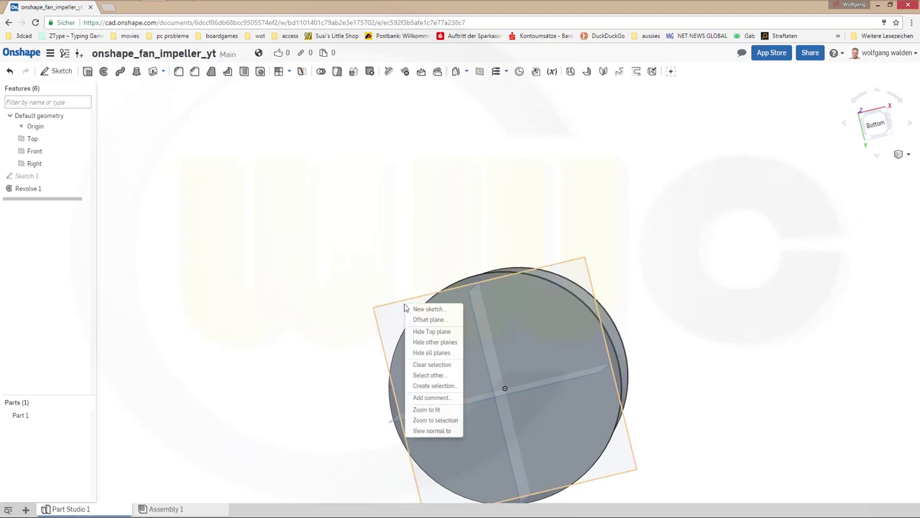
pyautogui.click(431, 331)
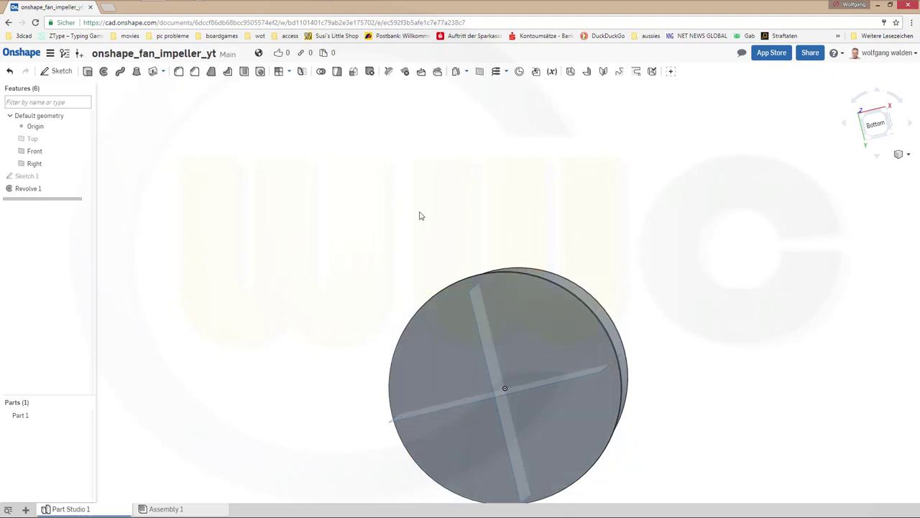
# Shell the hub with a 5 mm wall thickness, removing its flat bottom face
pyautogui.click(244, 72)
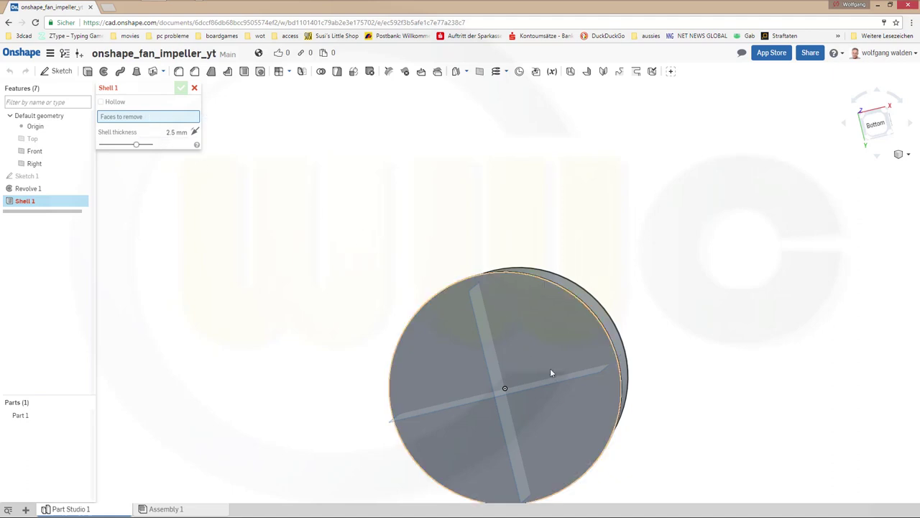
pyautogui.click(532, 354)
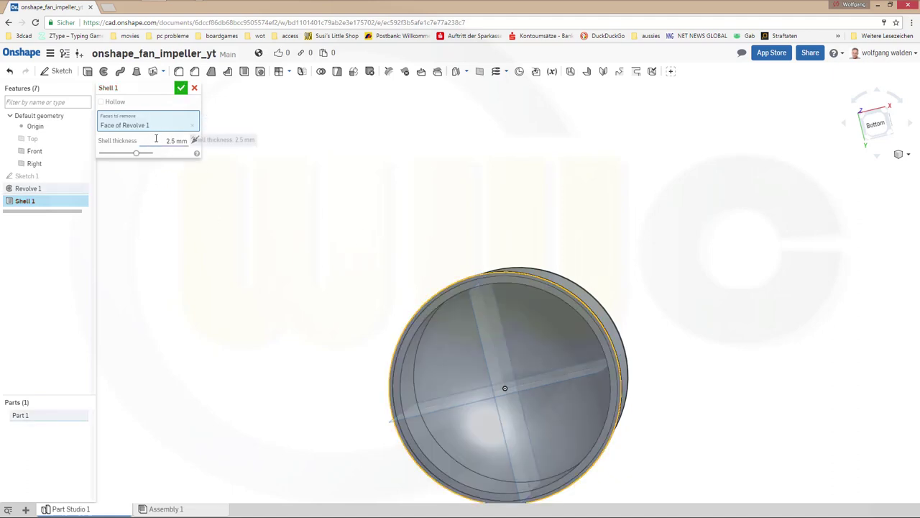
pyautogui.moveTo(156, 139); pyautogui.dragTo(332, 152)
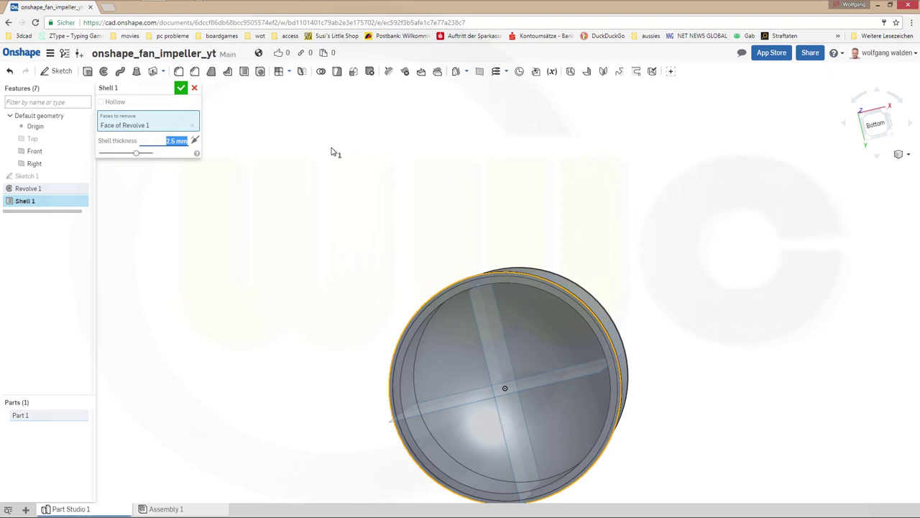
pyautogui.write('5')
pyautogui.press('Return')
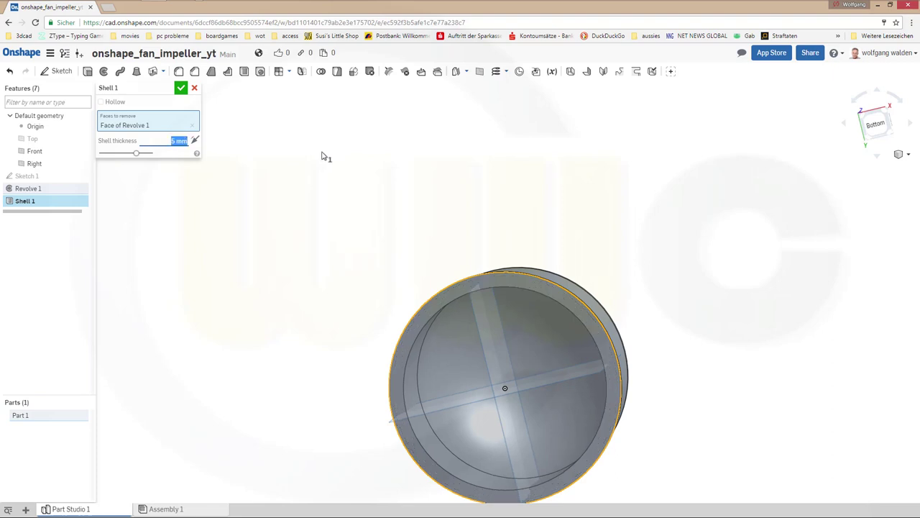
pyautogui.click(179, 88)
pyautogui.moveTo(296, 258)
pyautogui.mouseDown(button='right')
pyautogui.moveTo(308, 273)
pyautogui.moveTo(294, 300)
pyautogui.moveTo(304, 261)
pyautogui.mouseUp(button='right')
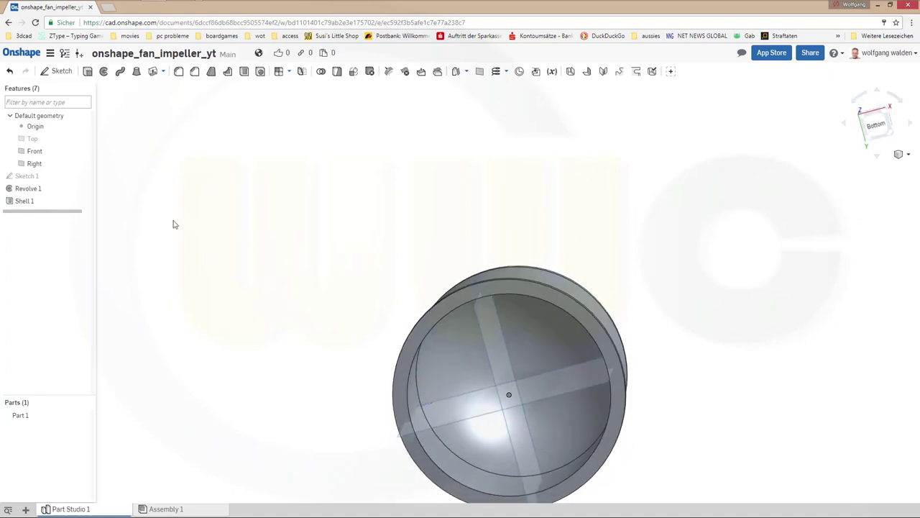
# Show the Top plane again and create a plane offset 80 mm from it, up through the hub
pyautogui.click(84, 140)
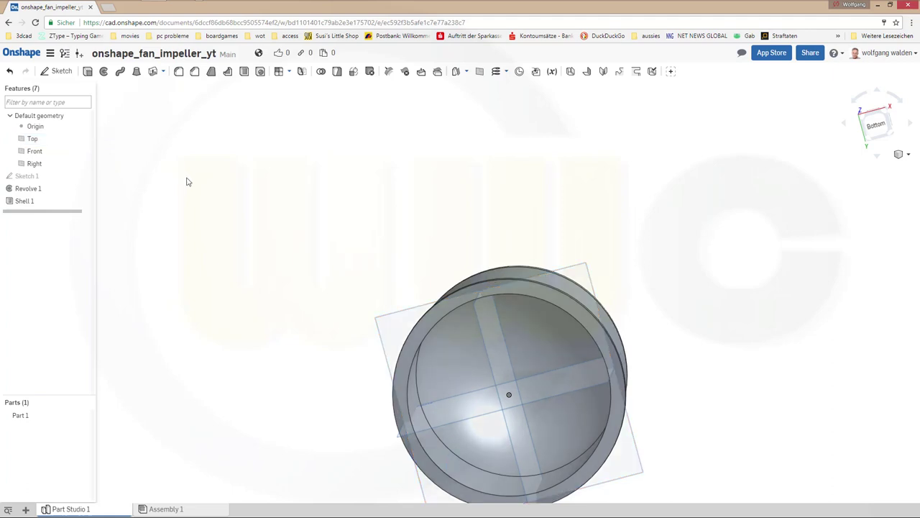
pyautogui.click(480, 72)
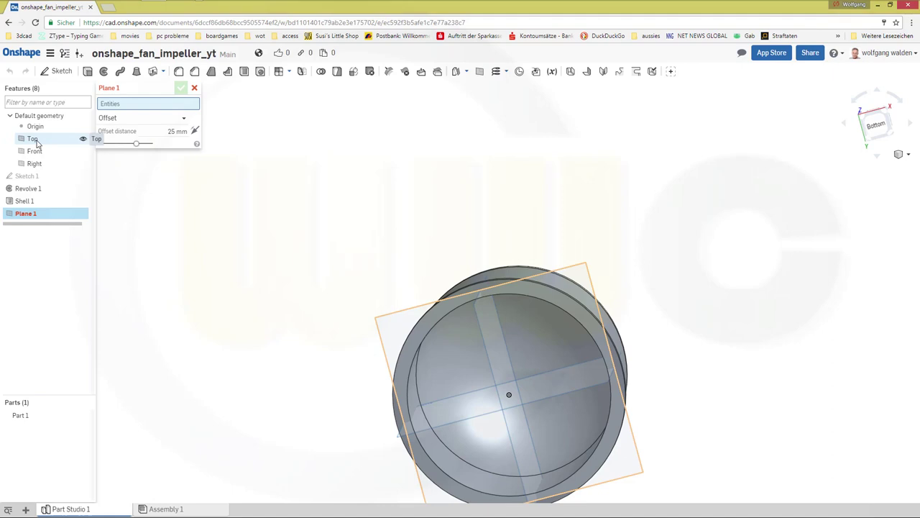
pyautogui.click(34, 140)
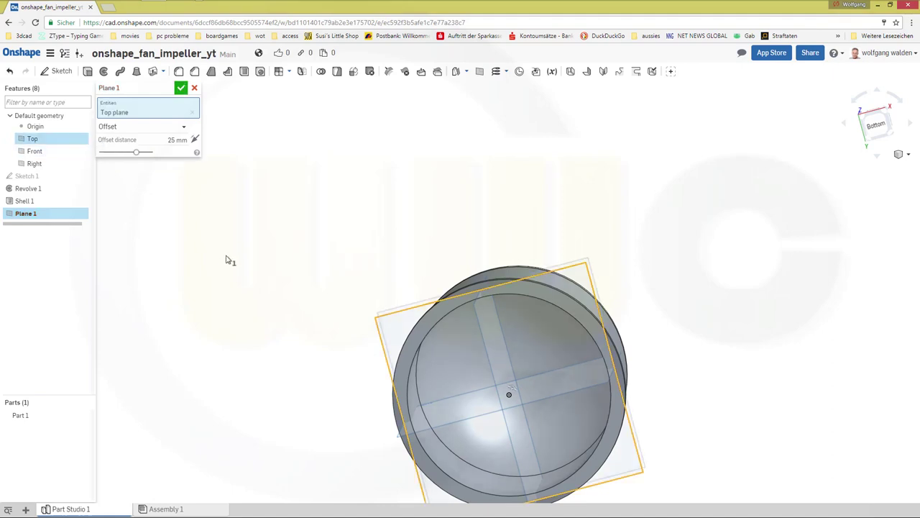
pyautogui.moveTo(228, 261); pyautogui.dragTo(232, 291, button='right')
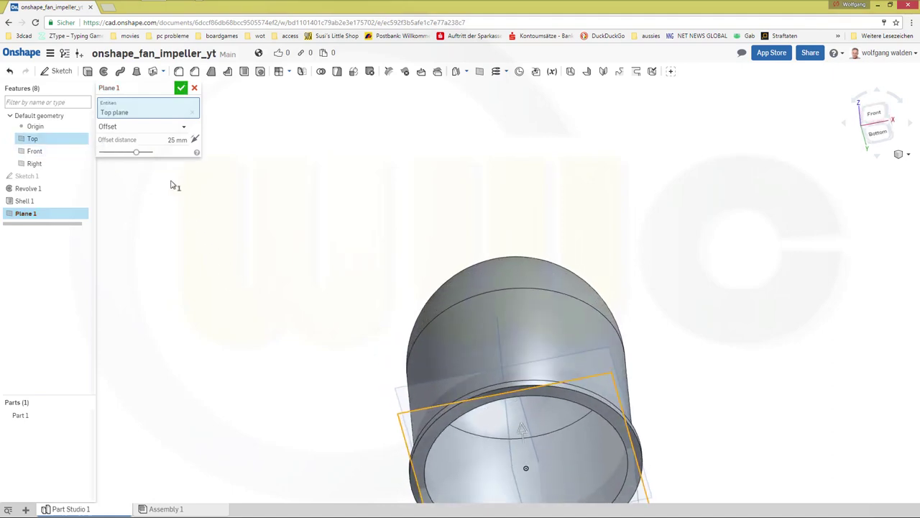
pyautogui.click(176, 139)
pyautogui.moveTo(173, 140); pyautogui.dragTo(249, 152)
pyautogui.write('80')
pyautogui.press('Return')
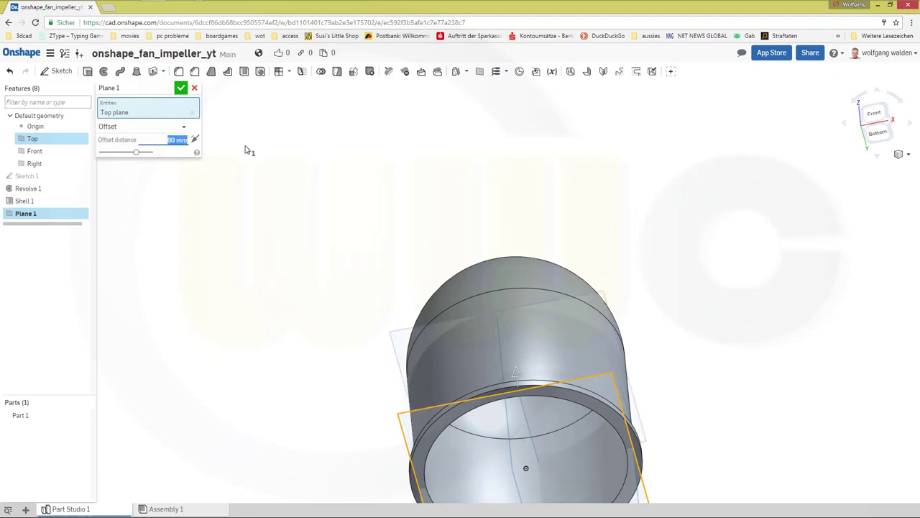
pyautogui.press('Return')
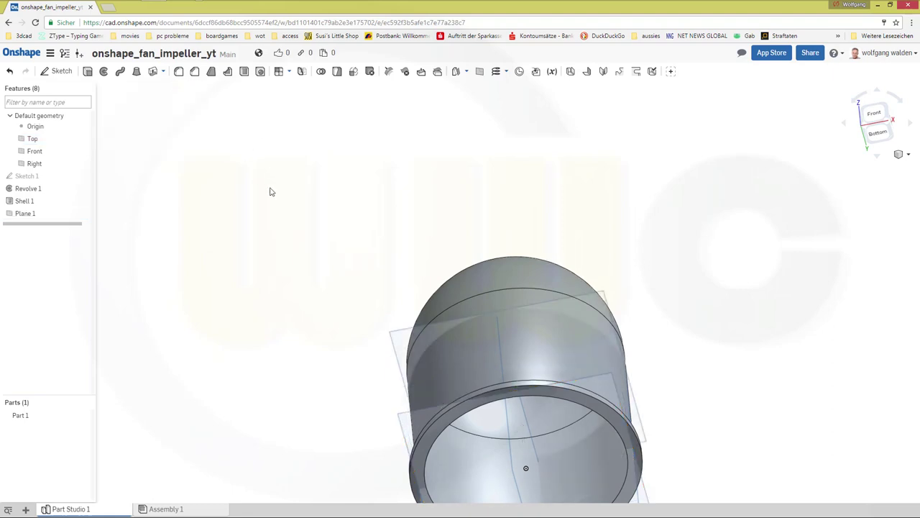
# Start a new sketch on Plane 1, the offset plane running through the hub
pyautogui.moveTo(314, 263); pyautogui.dragTo(314, 254, button='right')
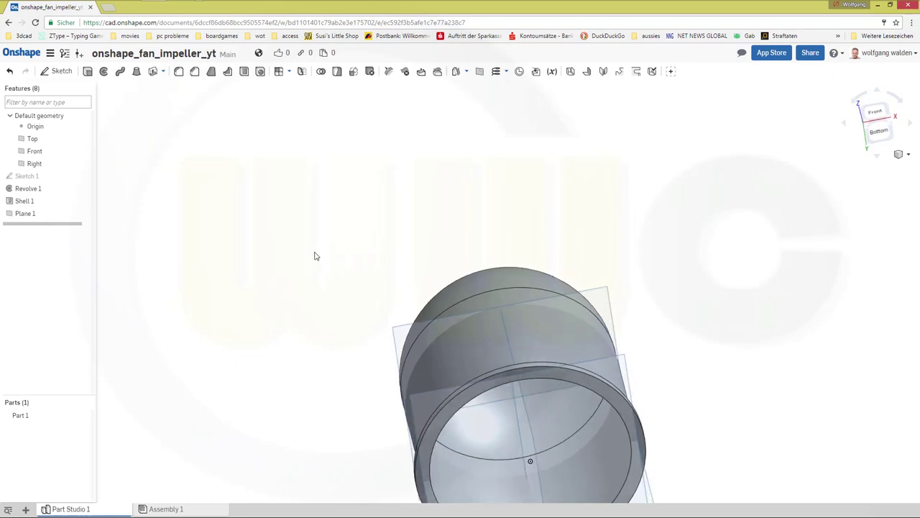
pyautogui.click(56, 71)
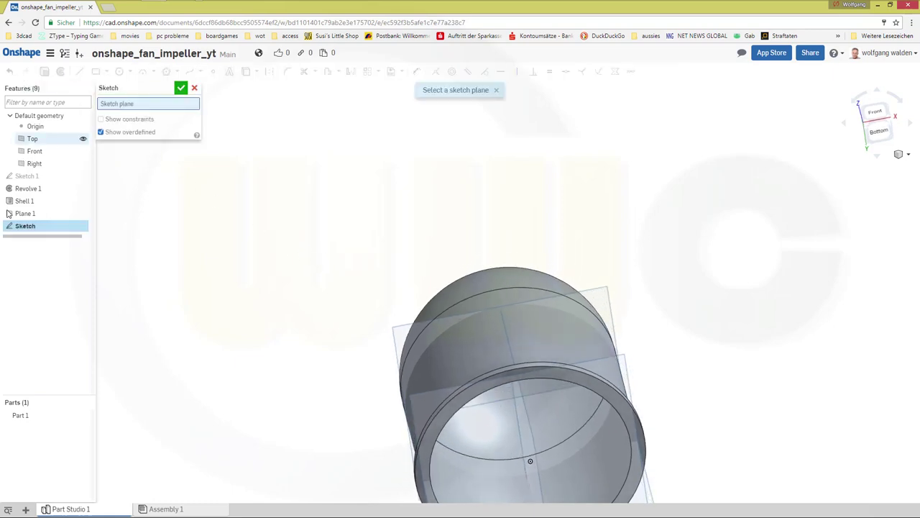
pyautogui.click(30, 215)
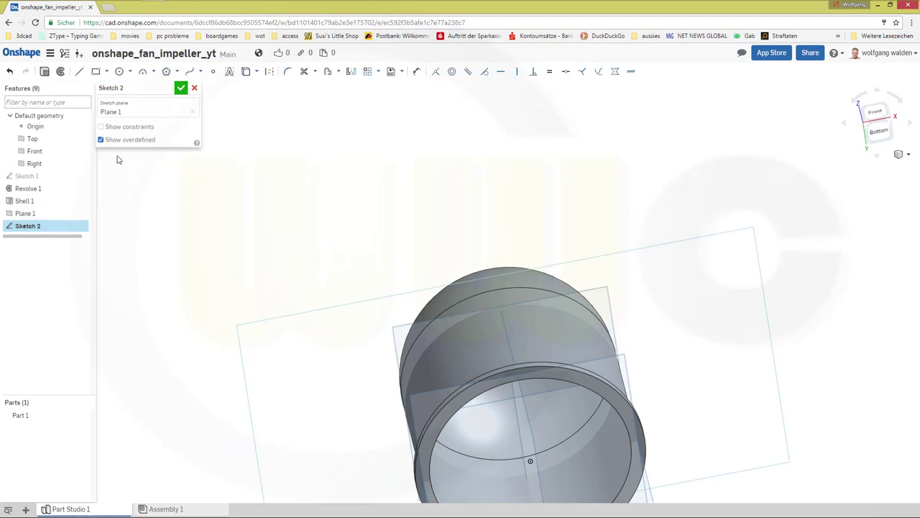
pyautogui.rightClick(405, 183)
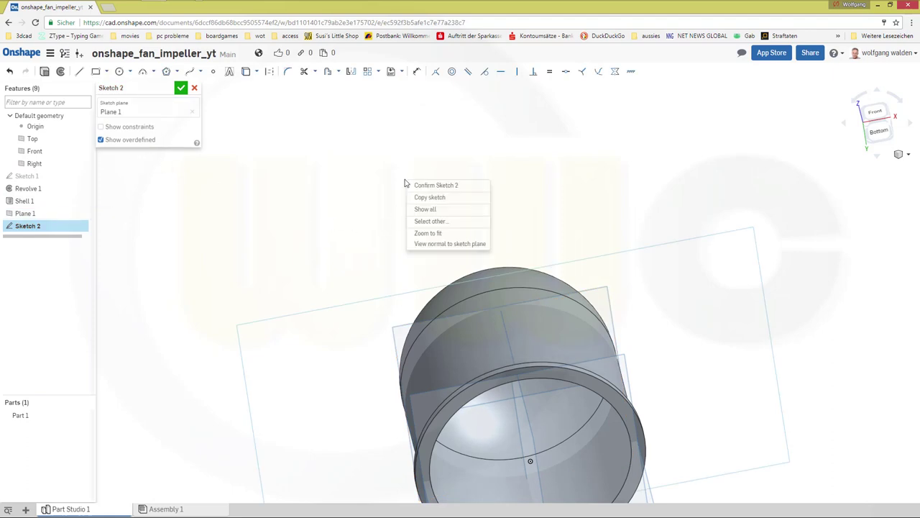
pyautogui.click(454, 243)
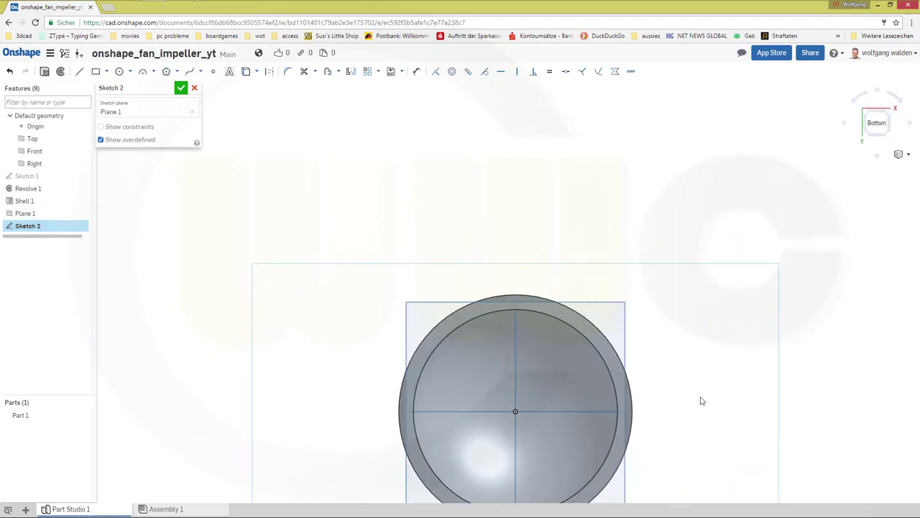
pyautogui.moveTo(685, 431); pyautogui.dragTo(660, 358, button='middle')
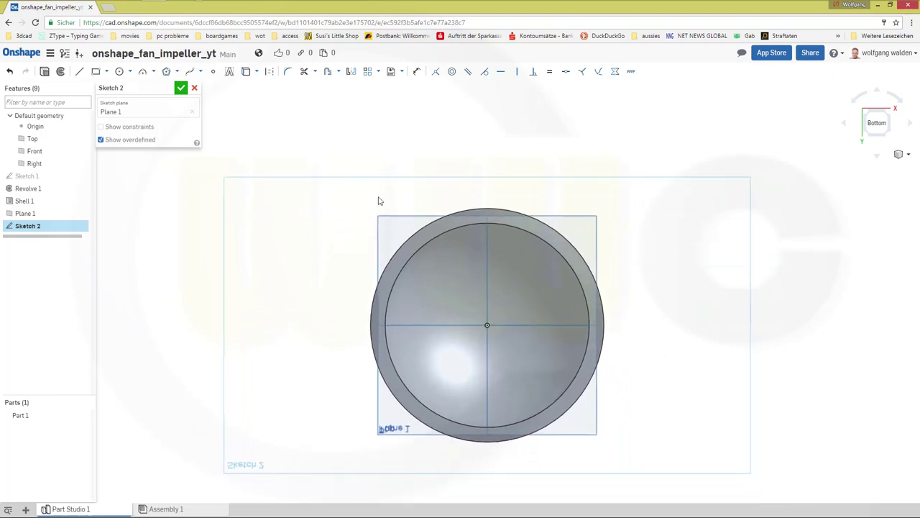
# Sketch an upright rectangle around the hub centre, 35 mm wide and about 86 mm tall
pyautogui.click(80, 71)
pyautogui.click(96, 71)
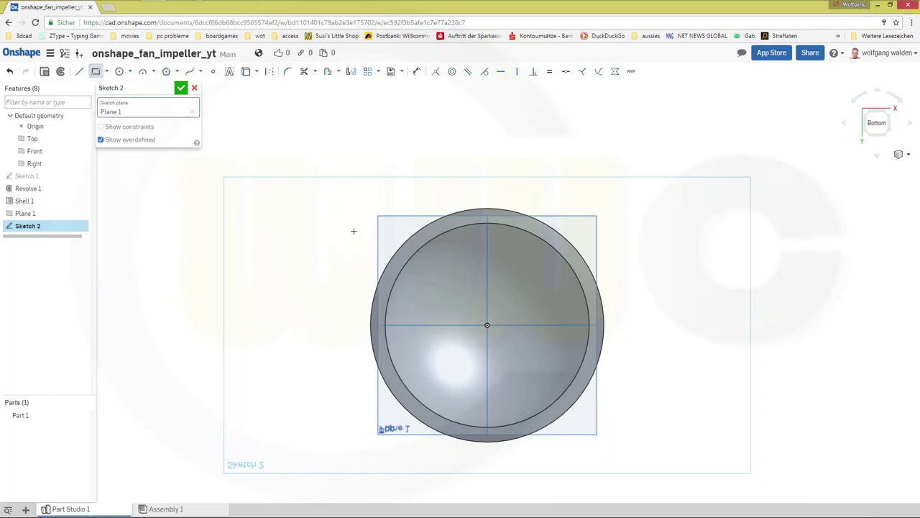
pyautogui.click(457, 259)
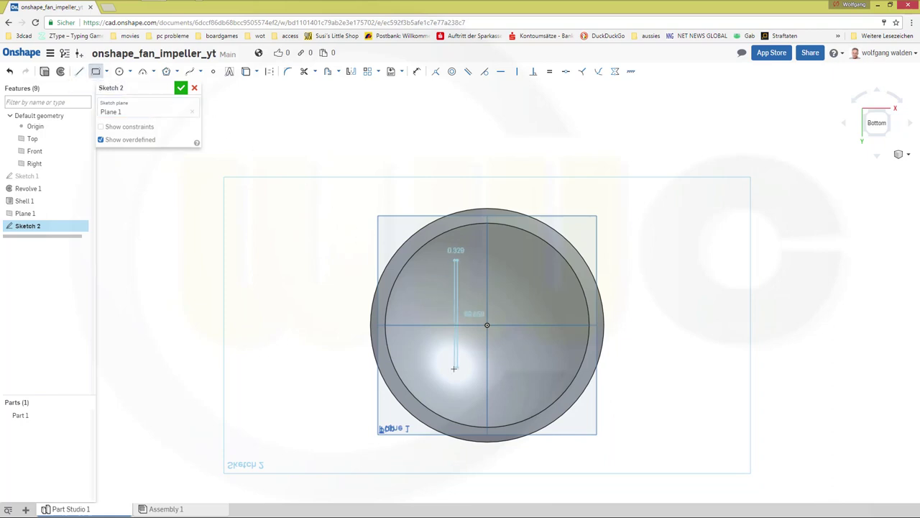
pyautogui.click(519, 386)
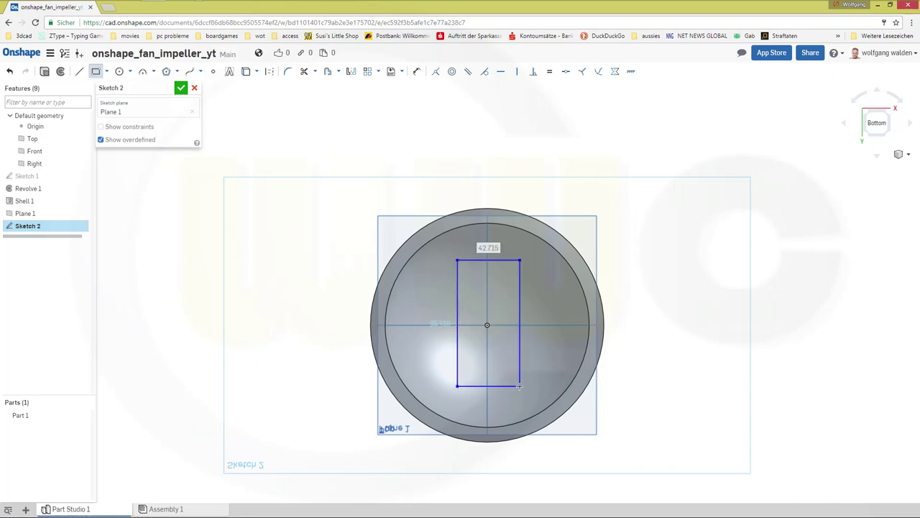
pyautogui.write('3')
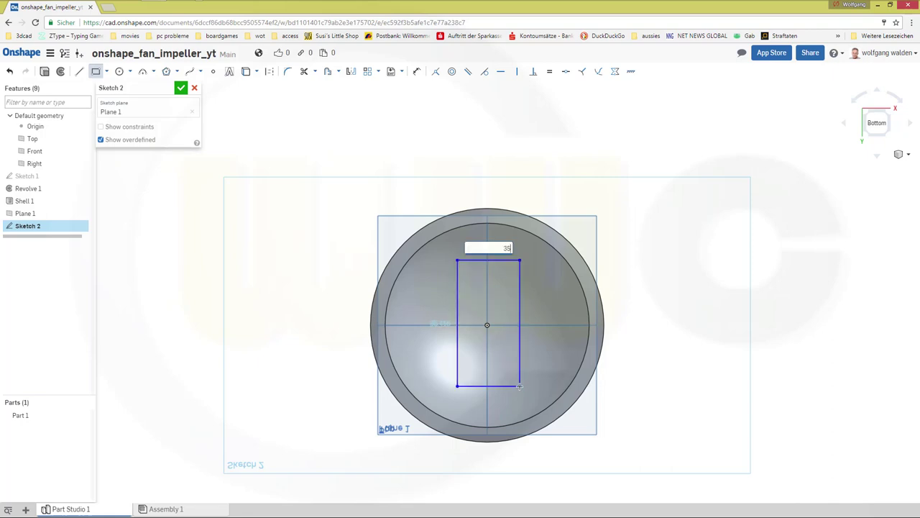
pyautogui.write('5')
pyautogui.press('Return')
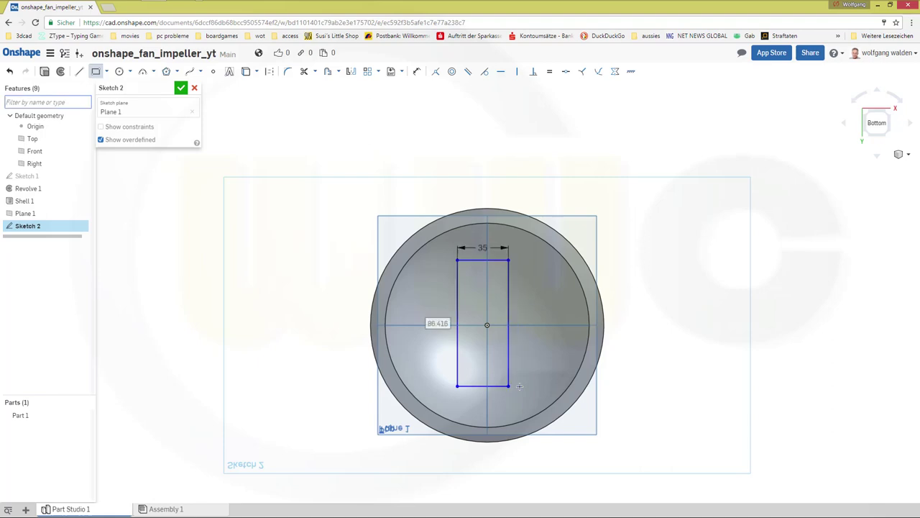
pyautogui.press('Escape')
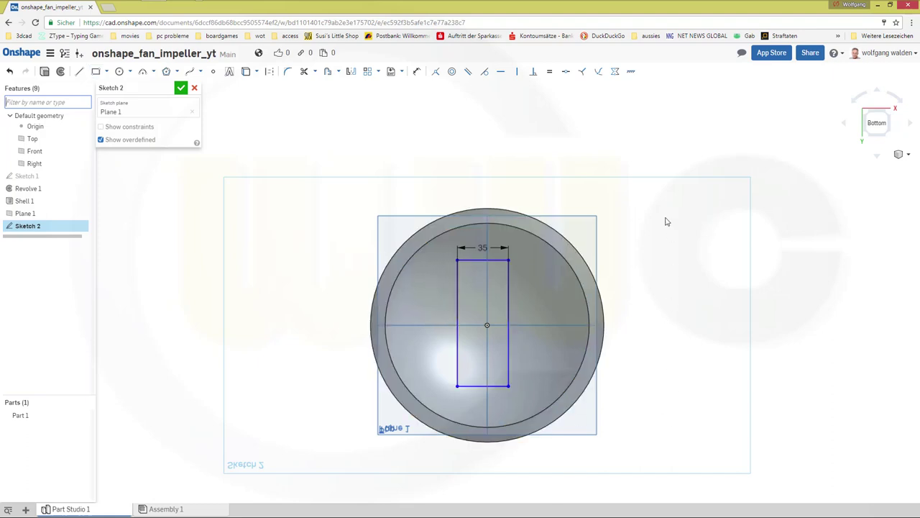
# Make the rectangle's short edges symmetric about the Front plane and its long edges symmetric about the Right plane
pyautogui.click(615, 72)
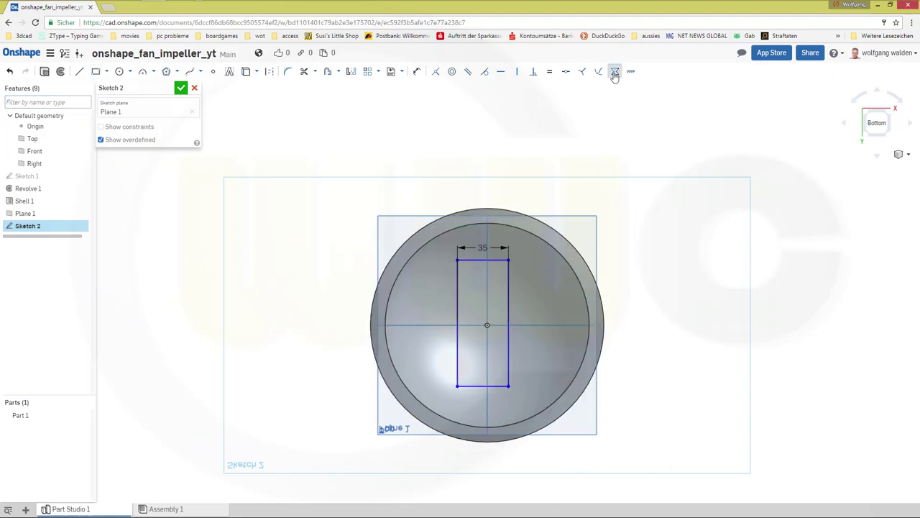
pyautogui.click(494, 259)
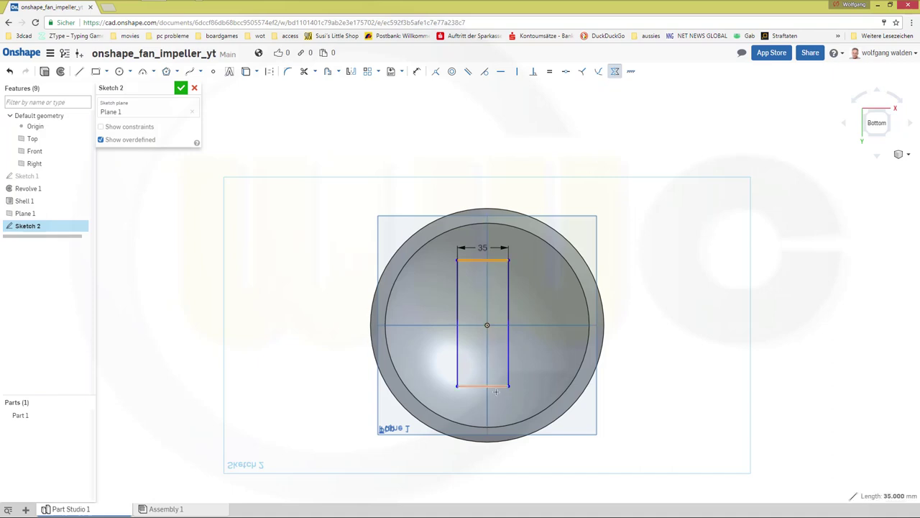
pyautogui.click(496, 386)
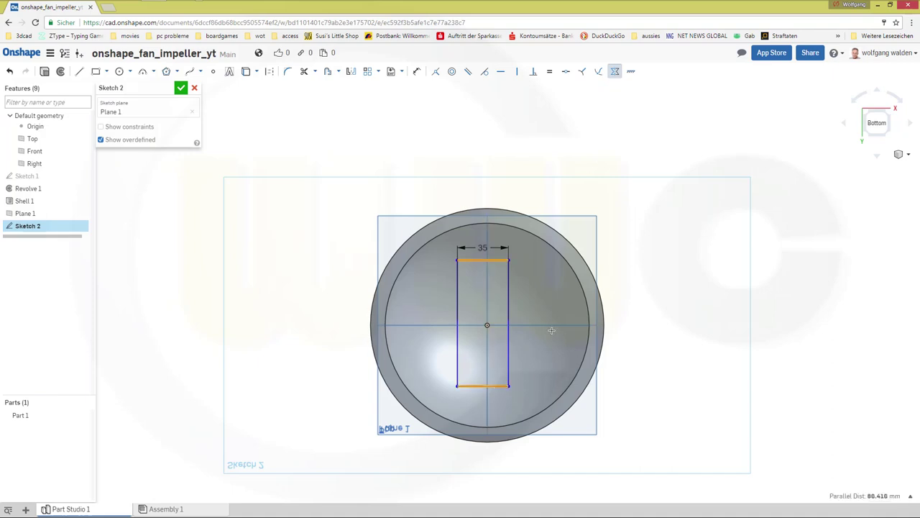
pyautogui.click(695, 235)
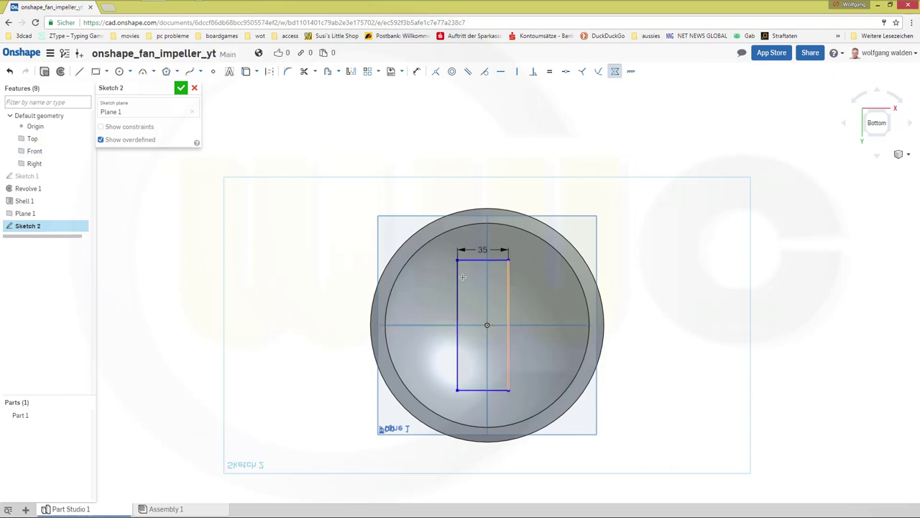
pyautogui.click(458, 300)
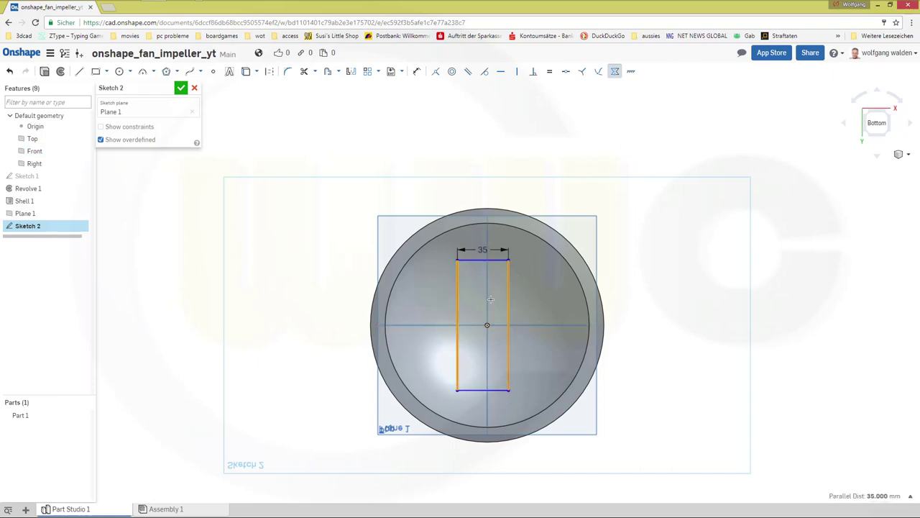
pyautogui.click(488, 298)
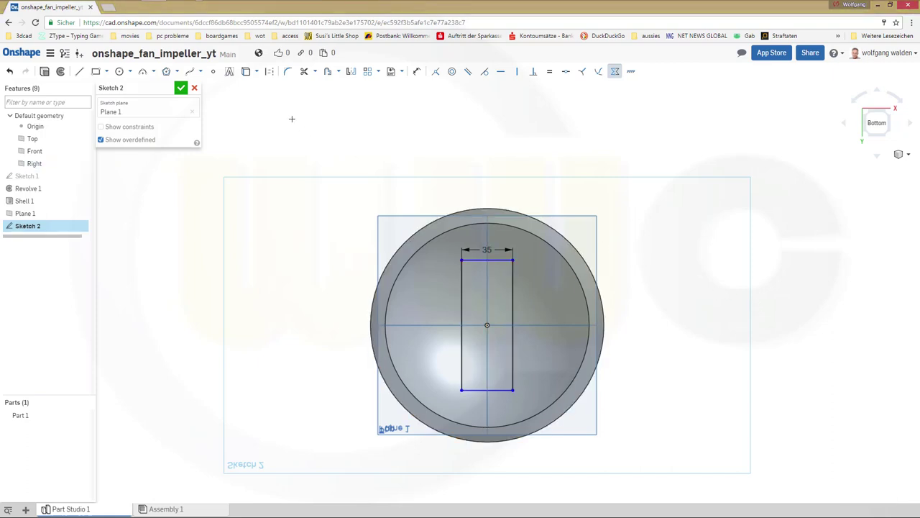
# Sketch a circle about 198 mm in diameter centred on the origin and convert it to construction geometry
pyautogui.click(119, 71)
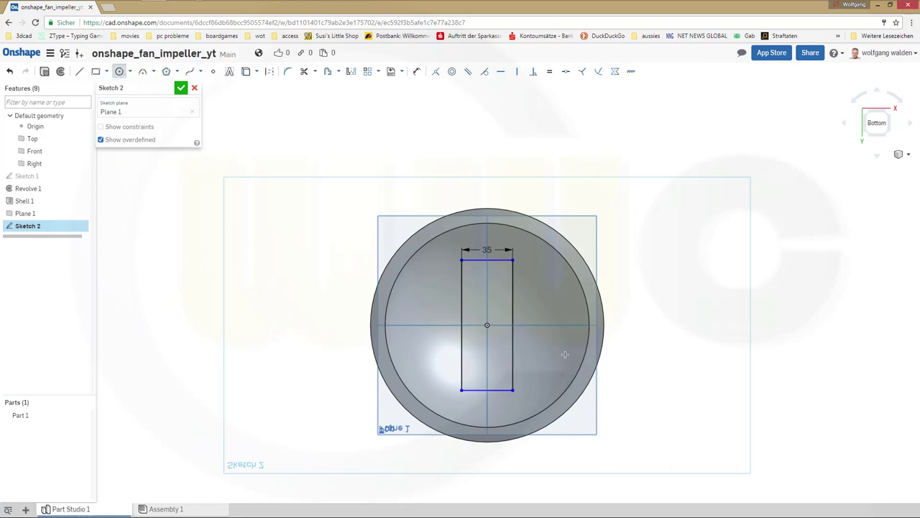
pyautogui.click(487, 326)
pyautogui.click(630, 352)
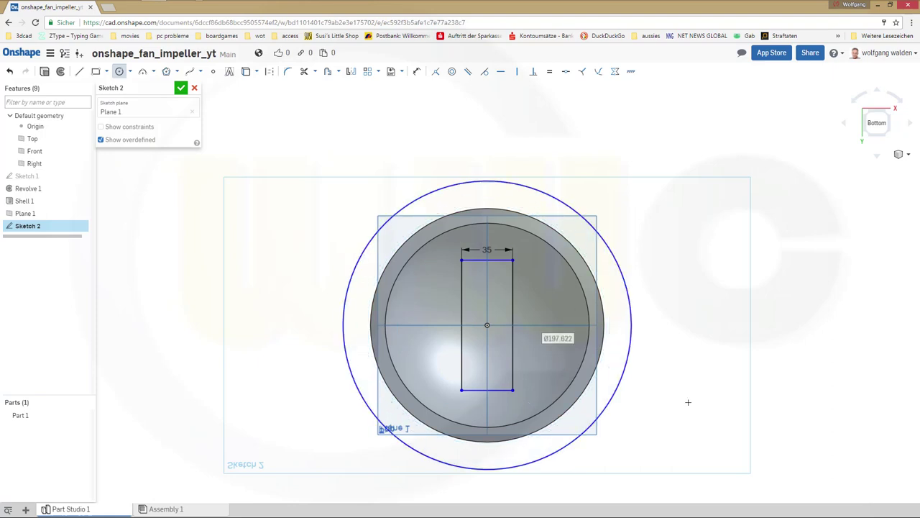
pyautogui.press('Escape')
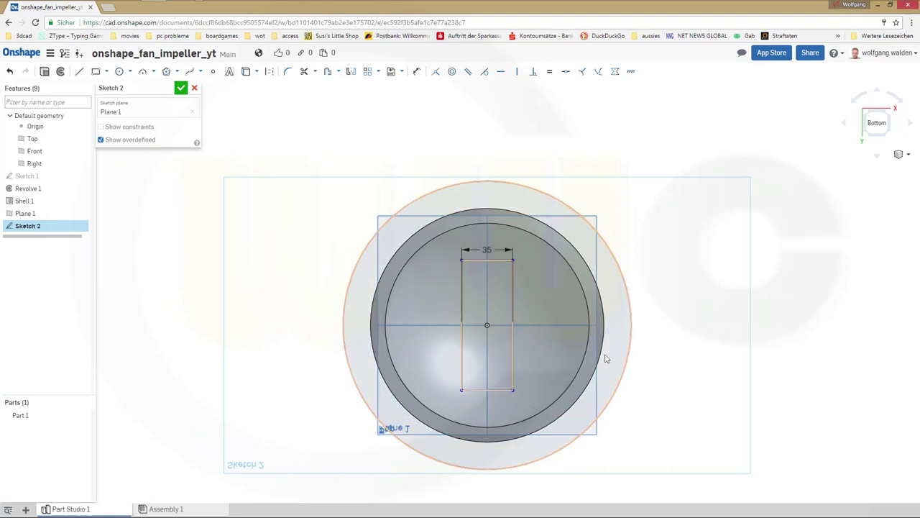
pyautogui.click(625, 381)
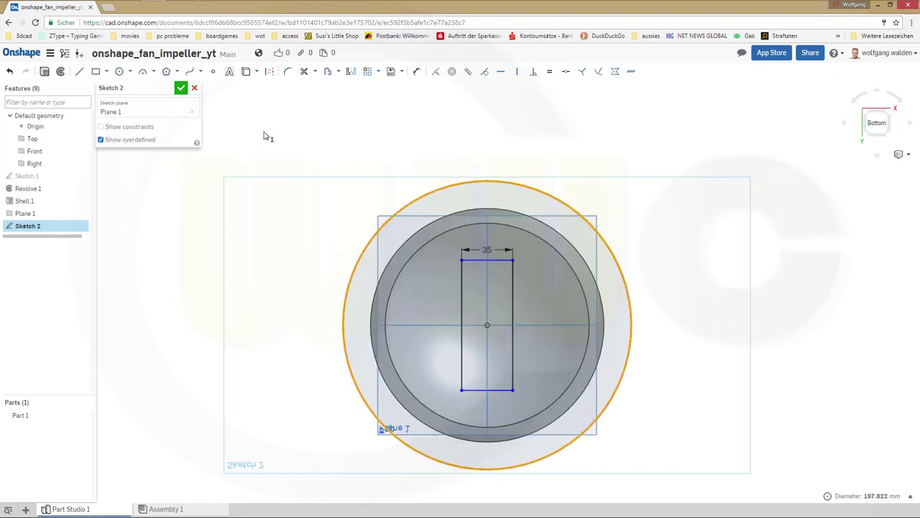
pyautogui.click(269, 71)
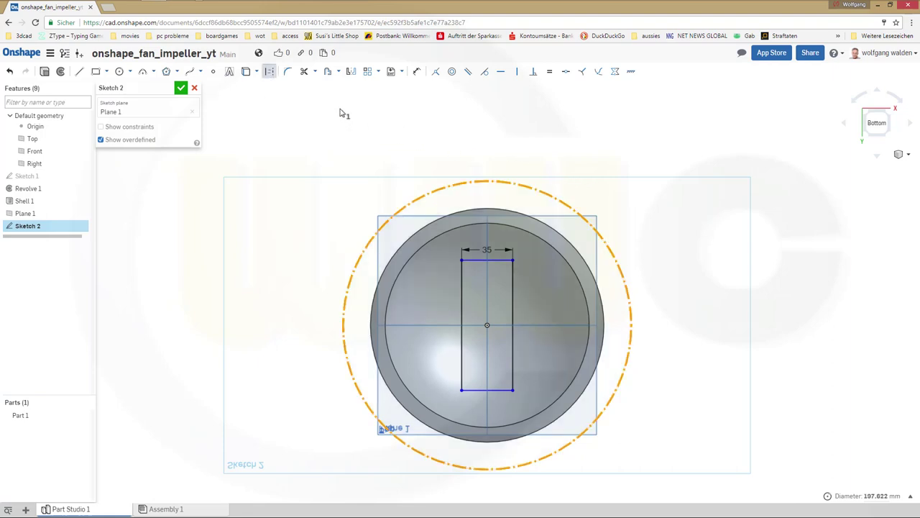
# Dimension the construction circle to a diameter of 140 mm
pyautogui.click(417, 75)
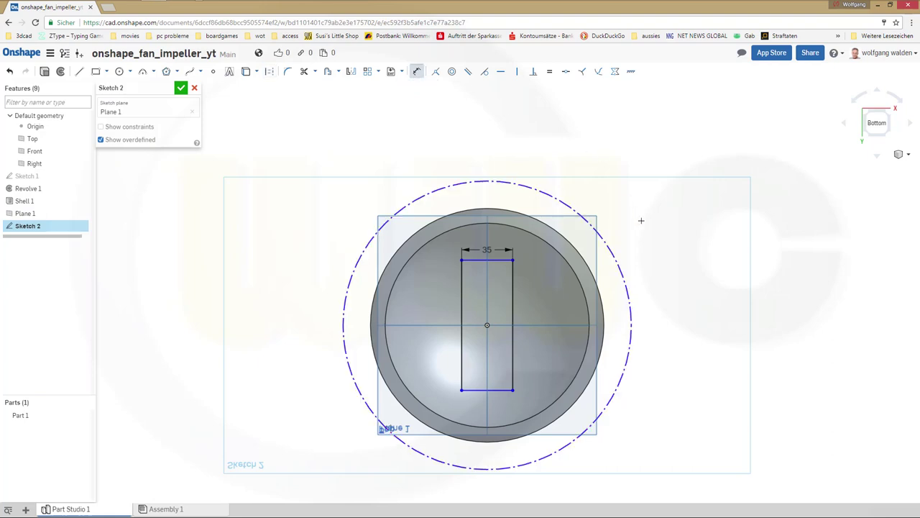
pyautogui.click(631, 297)
pyautogui.click(664, 289)
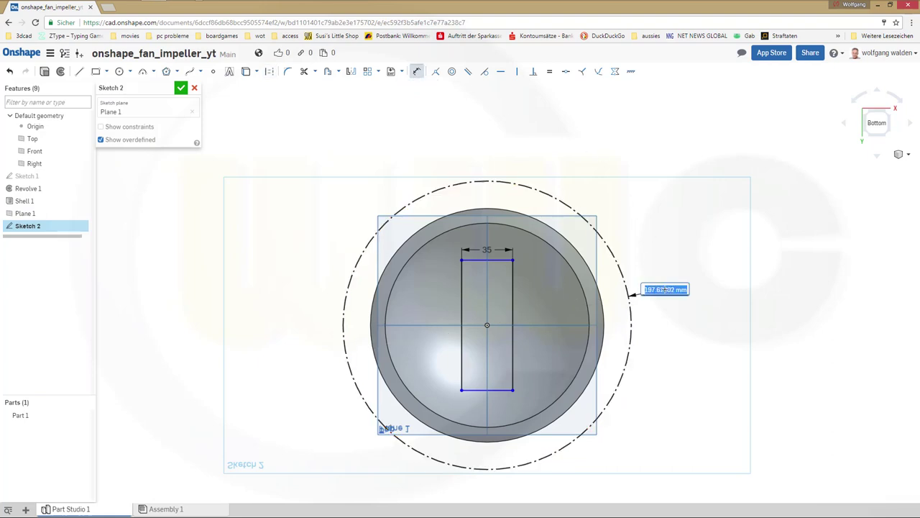
pyautogui.write('140')
pyautogui.press('Return')
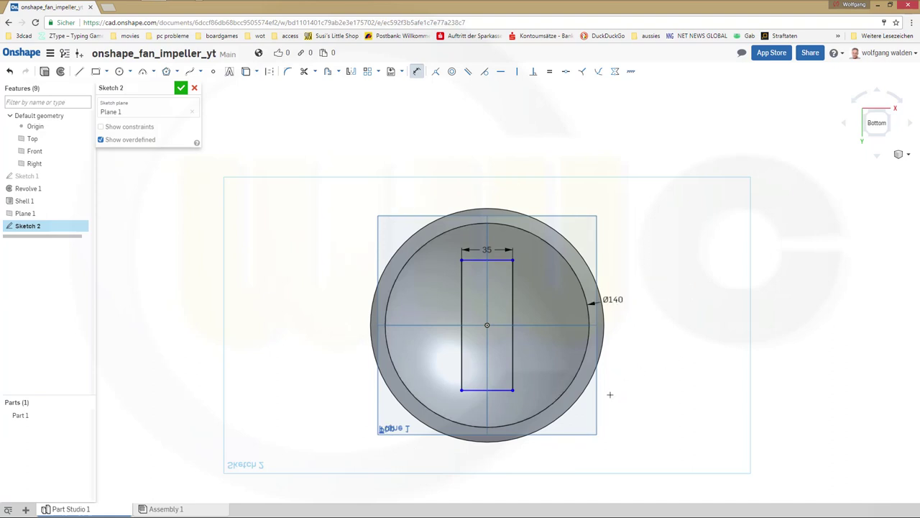
# Hide the hub part, Part 1, so that only the sketch and planes are displayed
pyautogui.moveTo(609, 394); pyautogui.dragTo(381, 310, button='right')
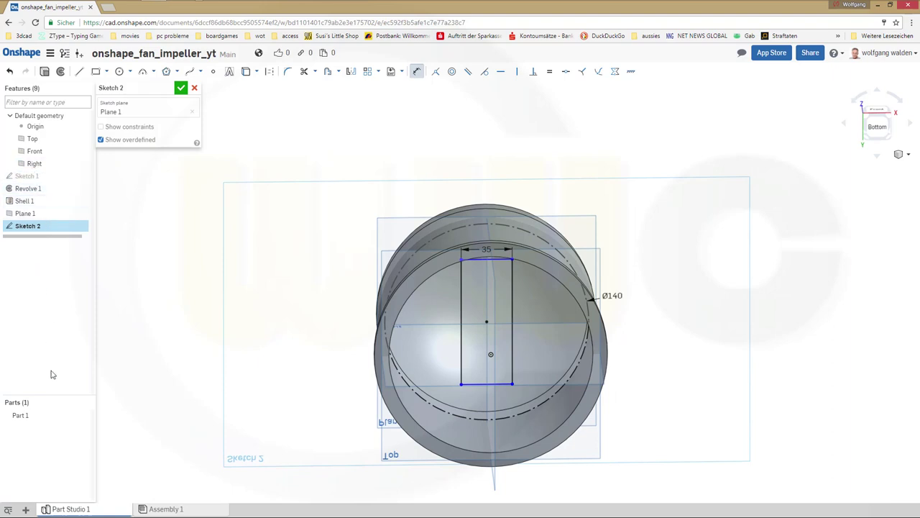
pyautogui.click(82, 416)
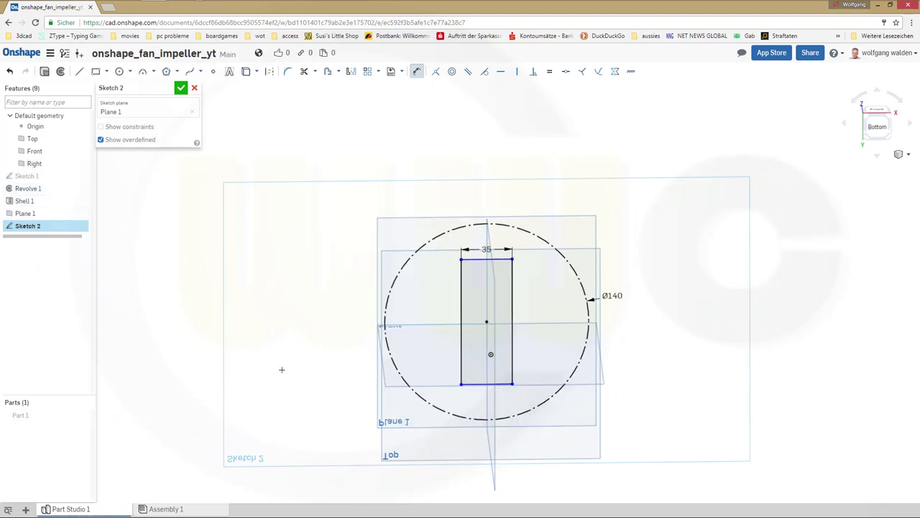
pyautogui.press('n')
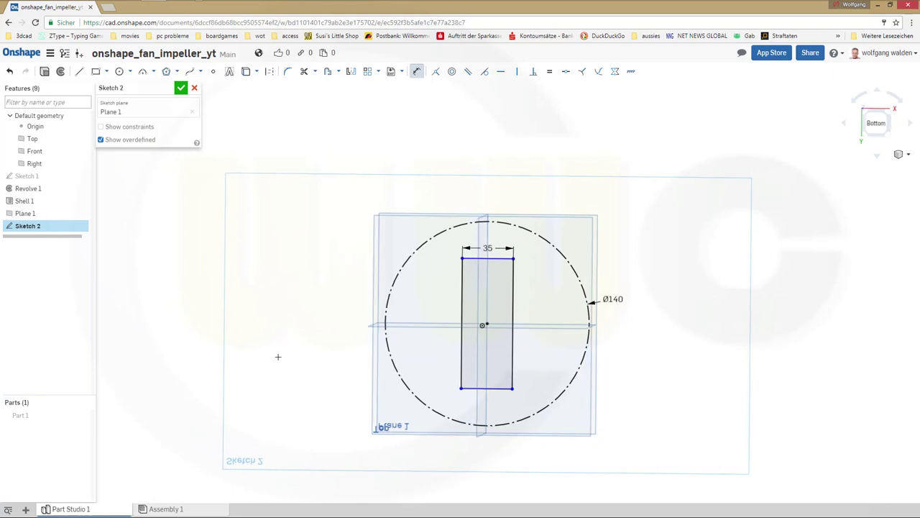
# Draw a vertical construction line about 25 mm long from the rectangle's lower edge to the construction circle
pyautogui.click(79, 71)
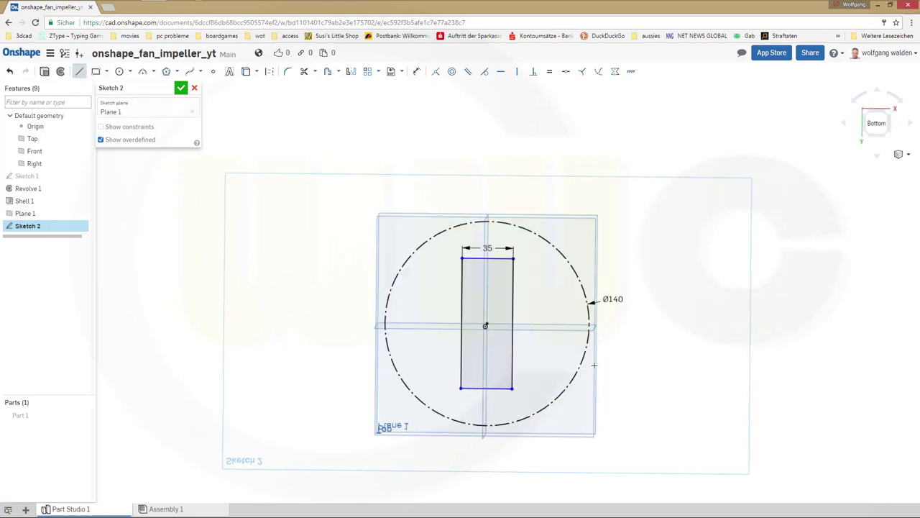
pyautogui.click(497, 390)
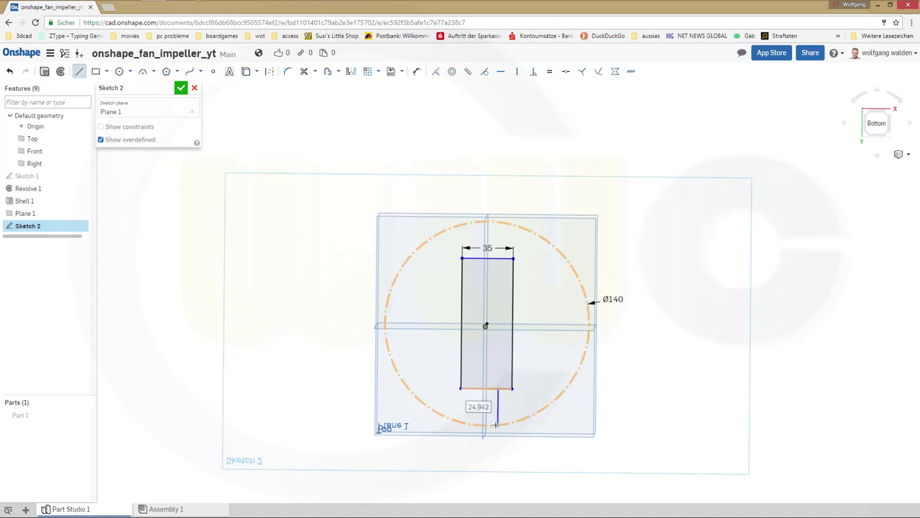
pyautogui.click(496, 424)
pyautogui.press('Escape')
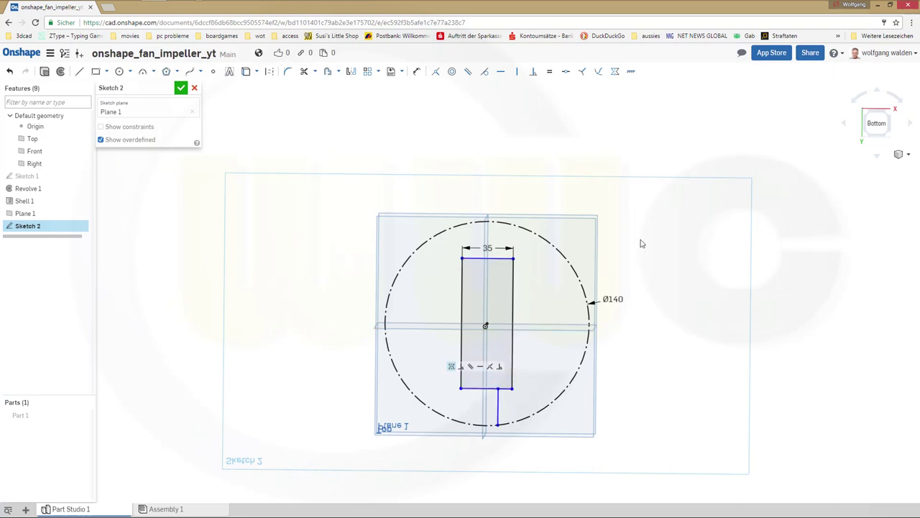
pyautogui.click(496, 421)
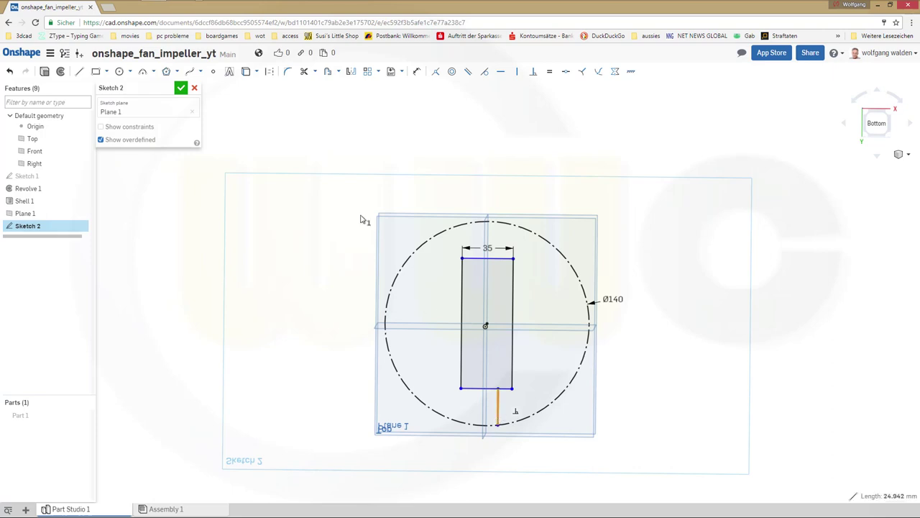
pyautogui.click(270, 71)
# Dimension the vertical construction line between the rectangle and the construction circle to a length of 45 mm
pyautogui.click(419, 73)
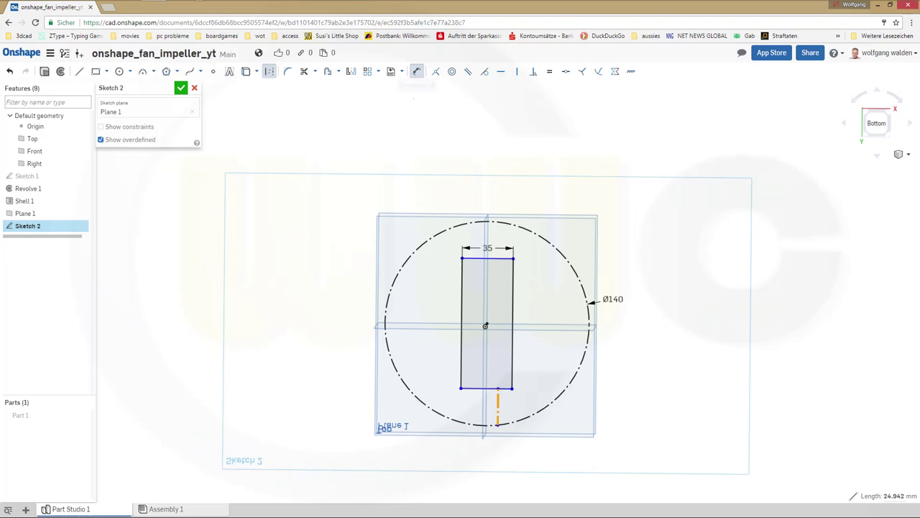
pyautogui.click(499, 406)
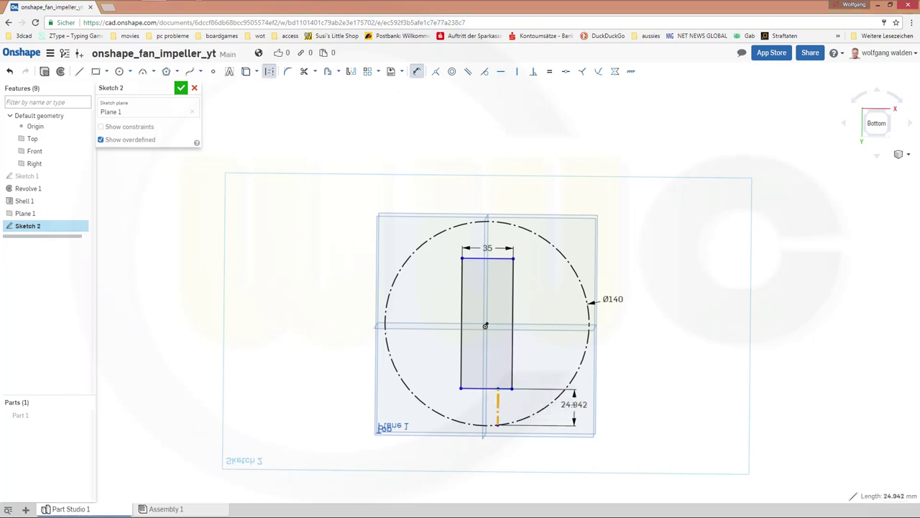
pyautogui.click(575, 405)
pyautogui.write('45')
pyautogui.press('Return')
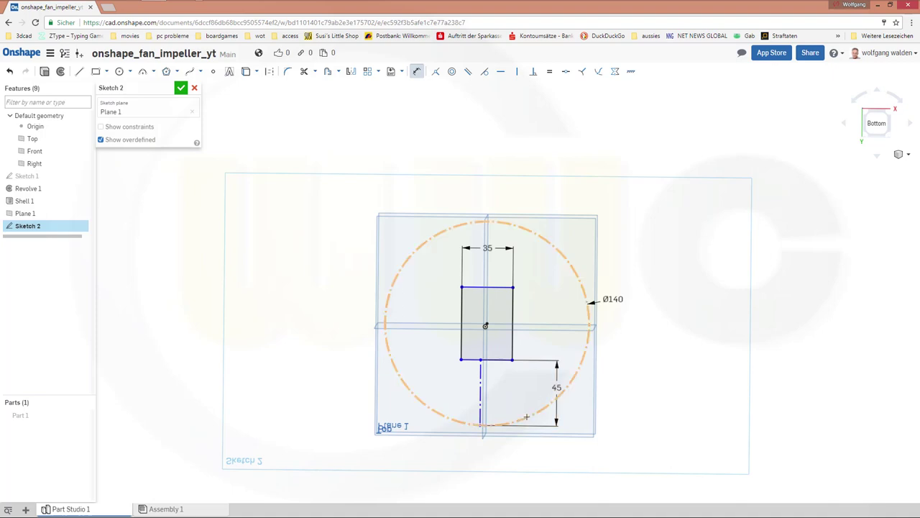
pyautogui.press('Escape')
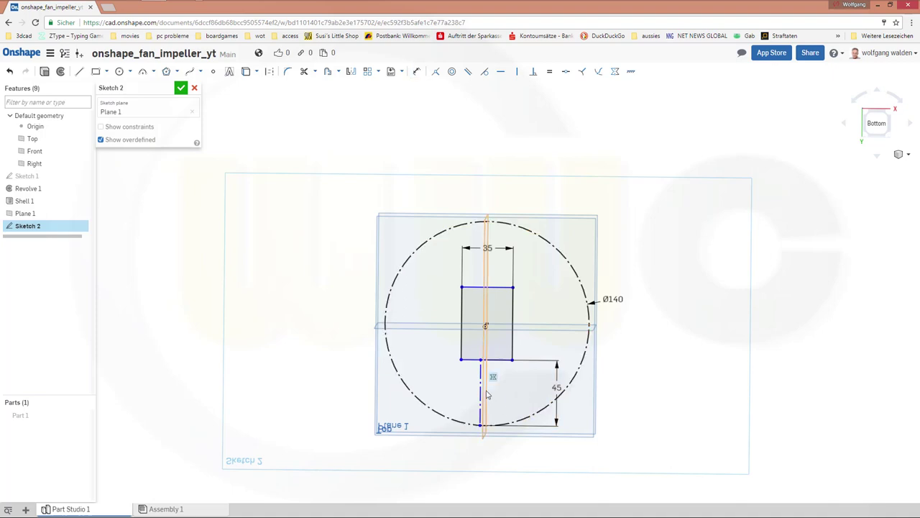
# Move the vertical construction line slightly away from the origin and add a 7.5 mm diameter dimension between the origin and the line
pyautogui.moveTo(482, 401)
pyautogui.mouseDown()
pyautogui.moveTo(524, 410)
pyautogui.moveTo(493, 411)
pyautogui.moveTo(499, 407)
pyautogui.mouseUp()
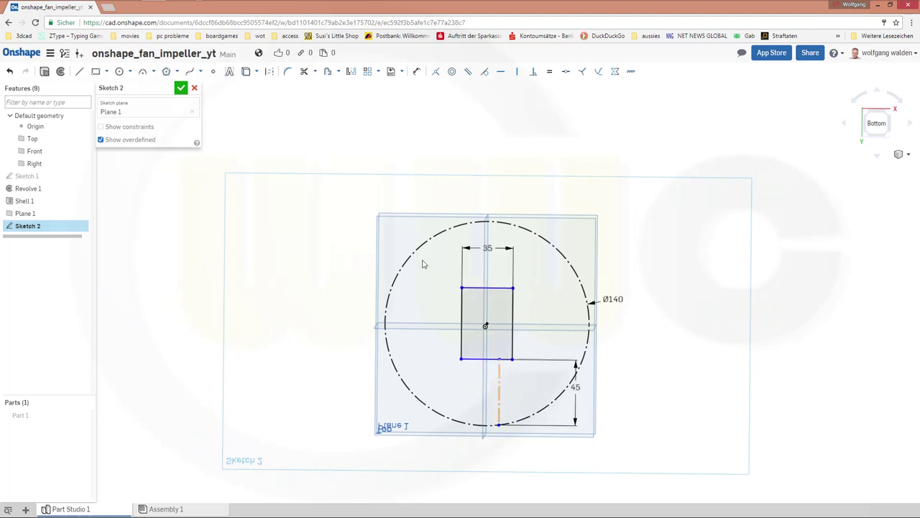
pyautogui.click(417, 71)
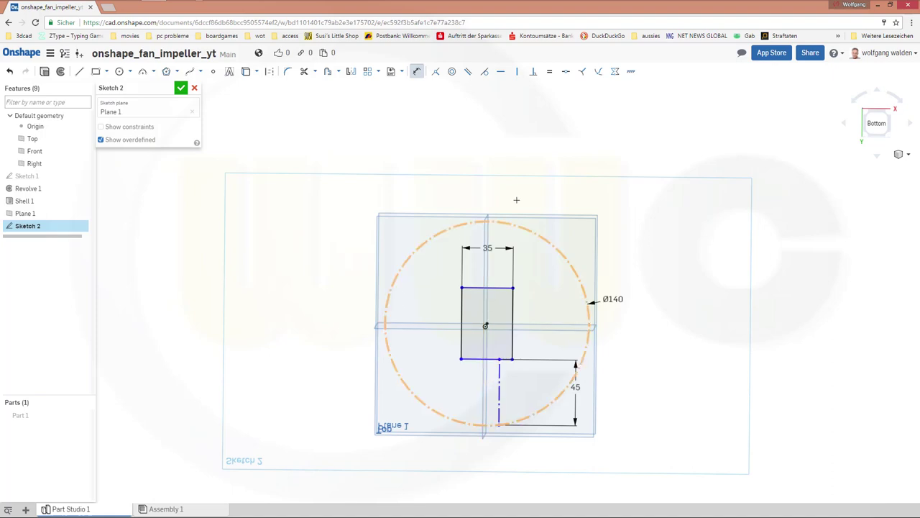
pyautogui.click(486, 325)
pyautogui.click(500, 372)
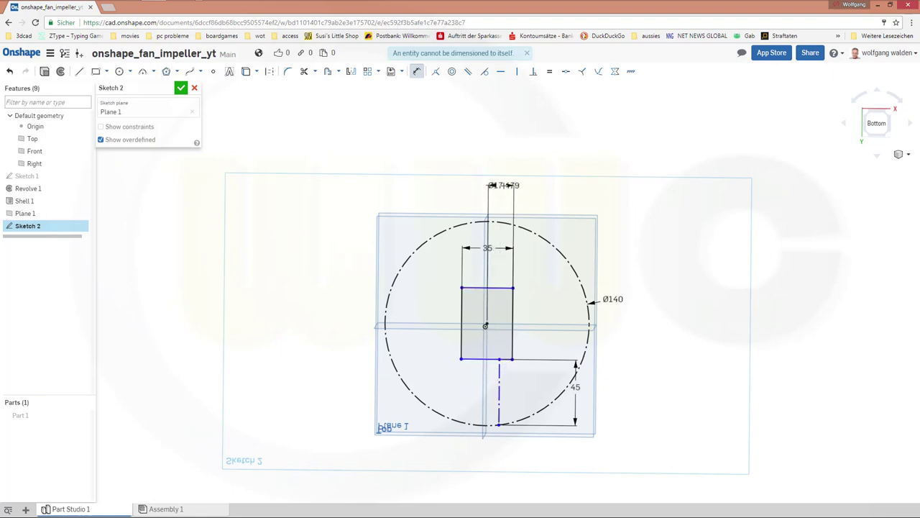
pyautogui.click(505, 187)
pyautogui.write('7')
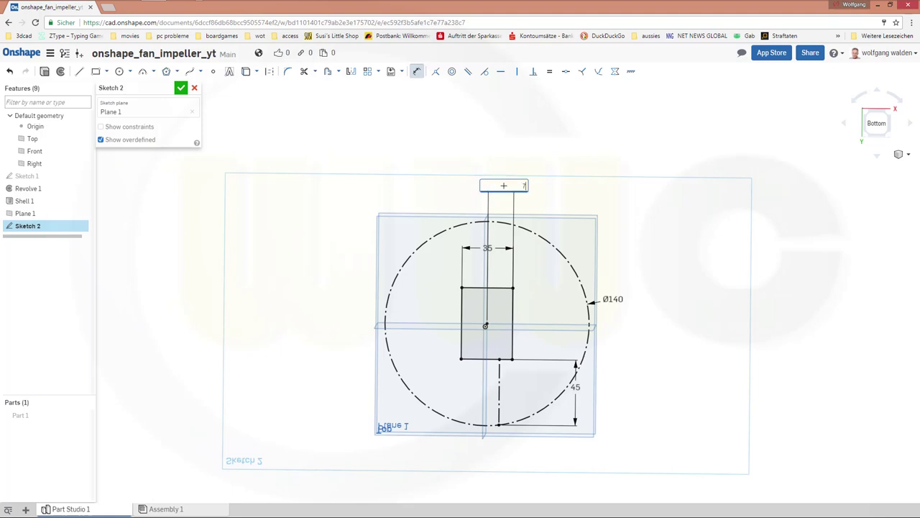
pyautogui.write('.5')
pyautogui.press('Return')
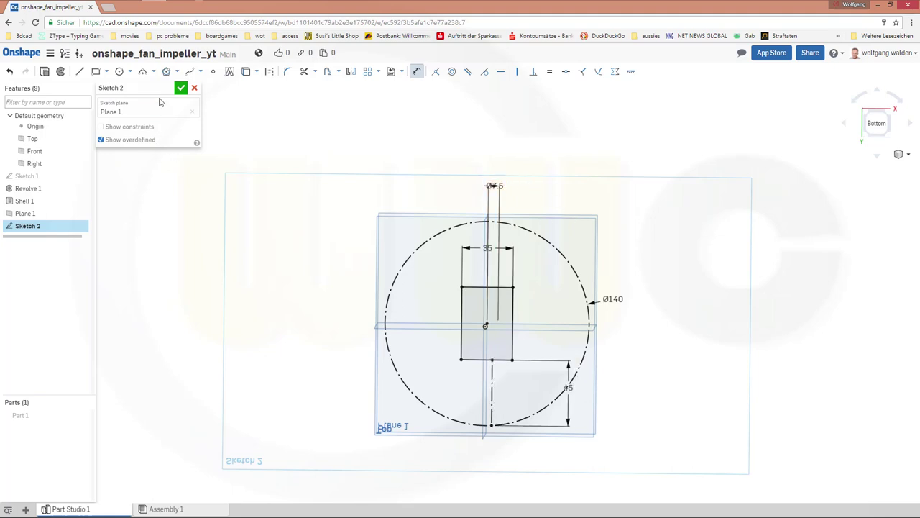
# Finish the sketch and display the hub part, Part 1, again
pyautogui.moveTo(435, 242)
pyautogui.mouseDown(button='right')
pyautogui.moveTo(410, 267)
pyautogui.moveTo(172, 230)
pyautogui.mouseUp(button='right')
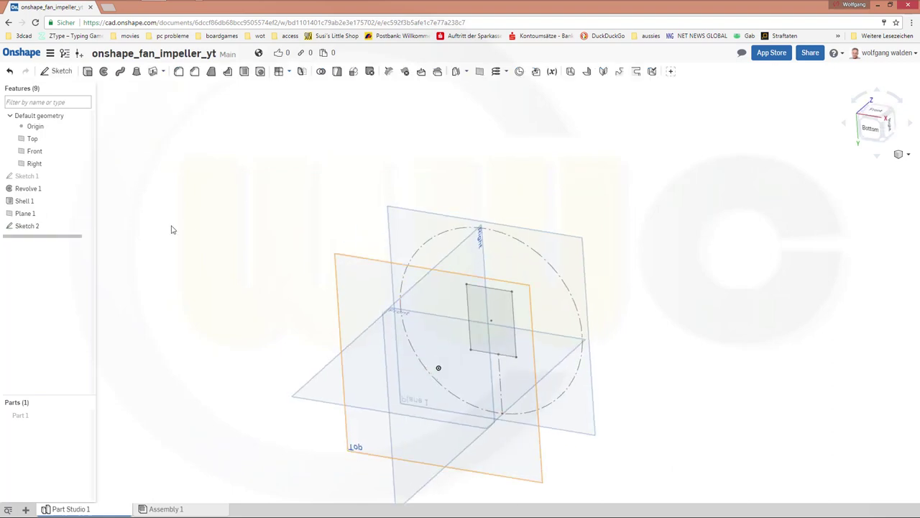
pyautogui.click(83, 416)
pyautogui.moveTo(325, 305); pyautogui.dragTo(300, 262, button='right')
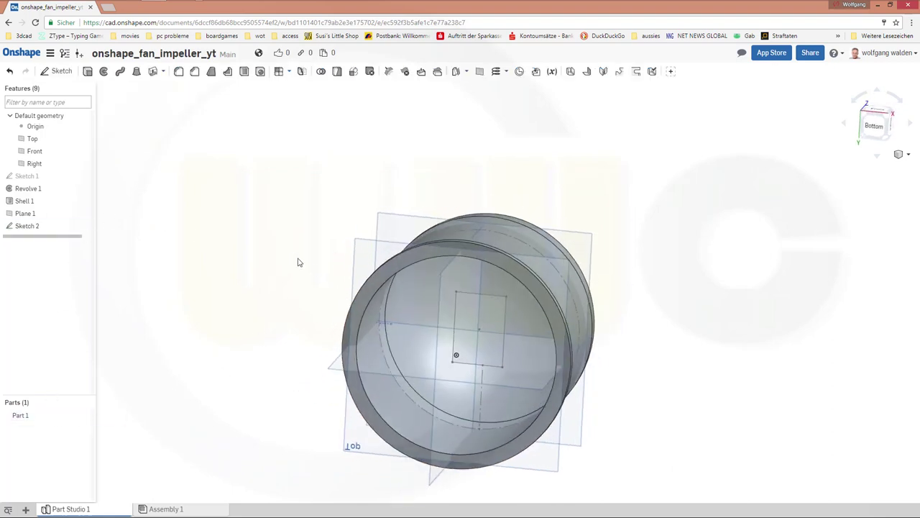
# Extrude the rectangular region of Sketch 2 up to the inner face of the shelled hub, adding it to Part 1
pyautogui.click(87, 71)
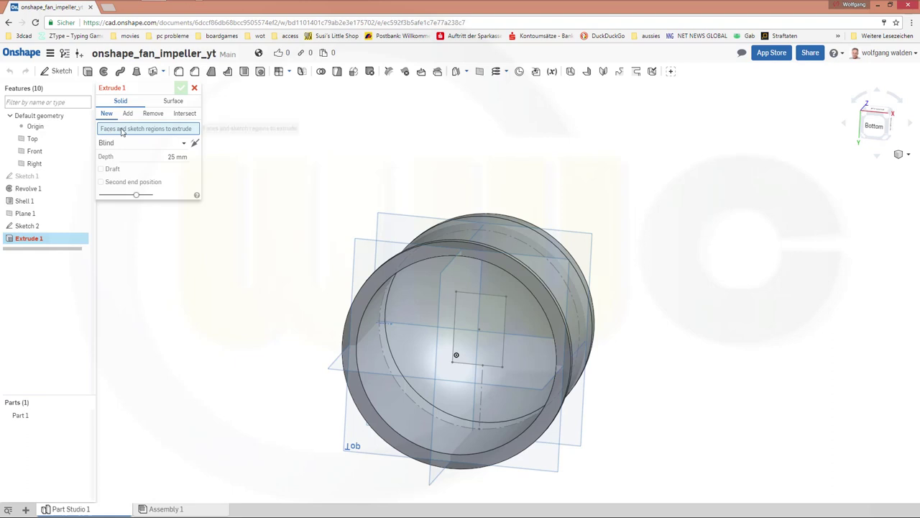
pyautogui.click(460, 299)
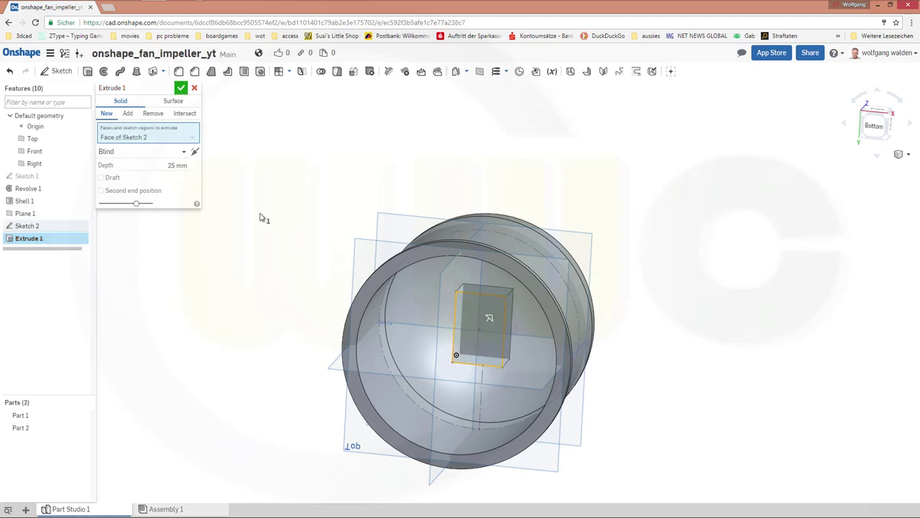
pyautogui.click(185, 158)
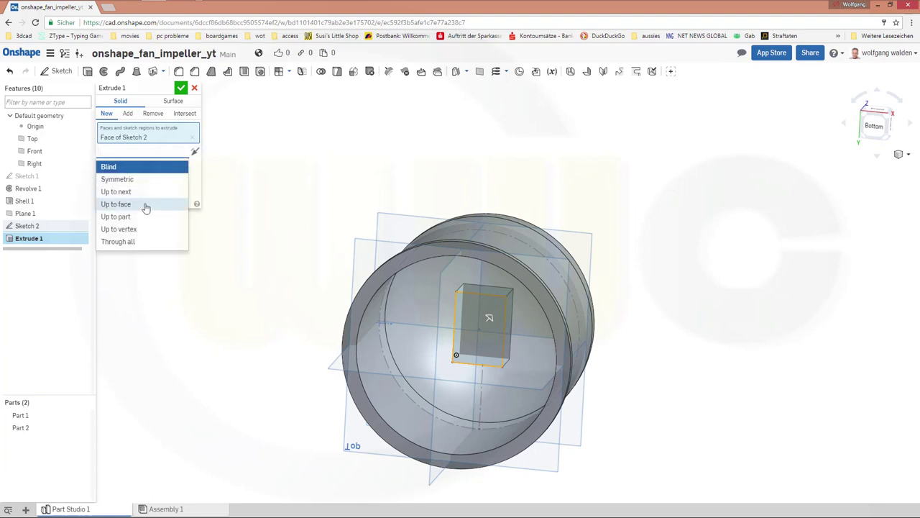
pyautogui.click(116, 204)
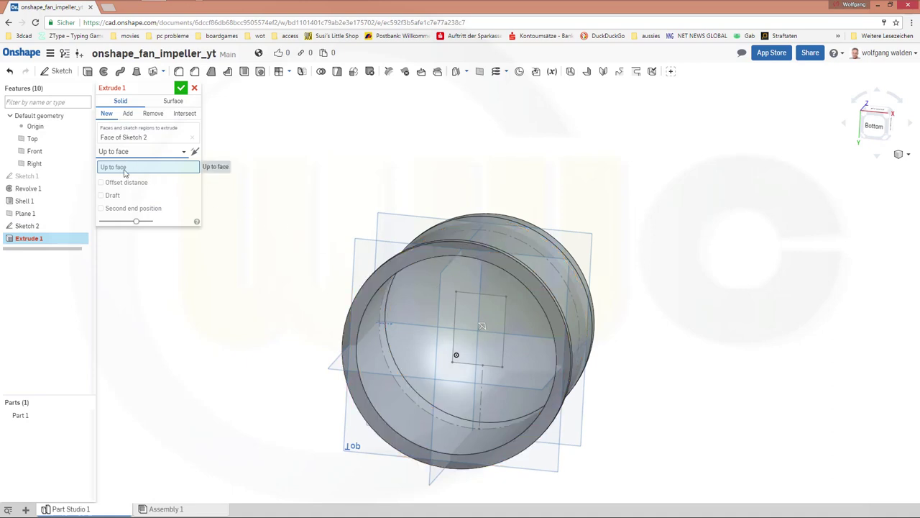
pyautogui.click(430, 297)
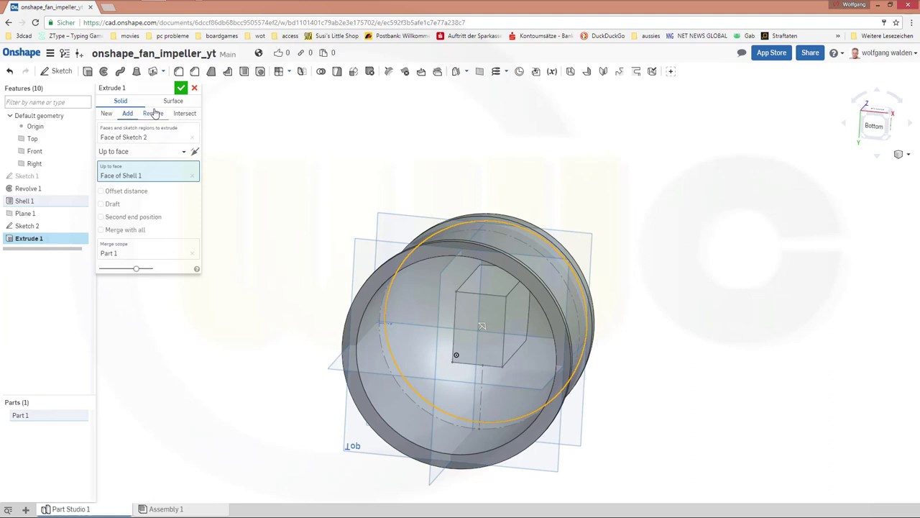
pyautogui.click(181, 88)
pyautogui.moveTo(339, 222)
pyautogui.mouseDown(button='right')
pyautogui.moveTo(335, 251)
pyautogui.moveTo(344, 232)
pyautogui.moveTo(326, 220)
pyautogui.mouseUp(button='right')
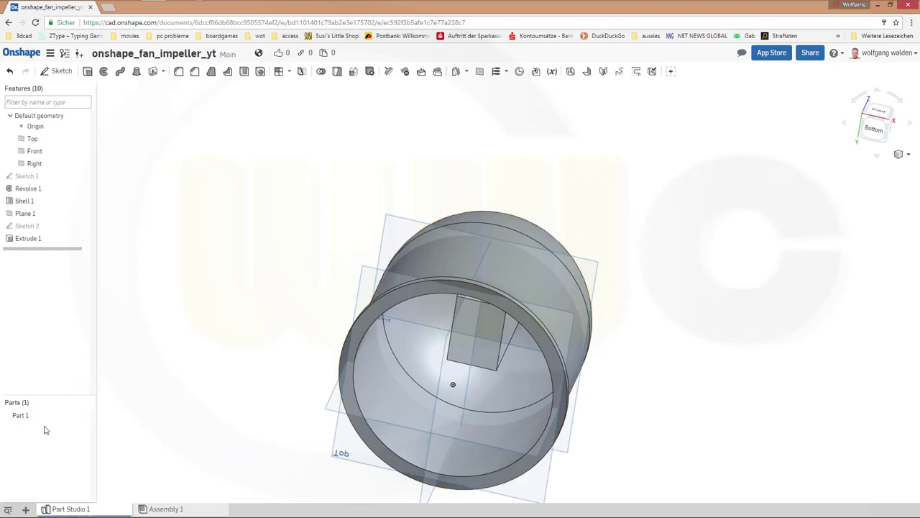
# Edit Extrude 1 so that it creates a new, separate part instead of being added to the hub
pyautogui.doubleClick(33, 239)
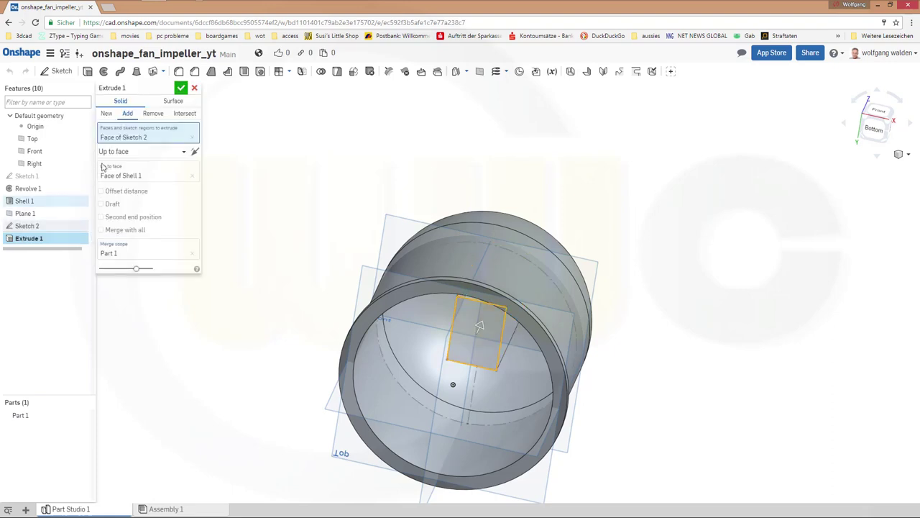
pyautogui.click(107, 115)
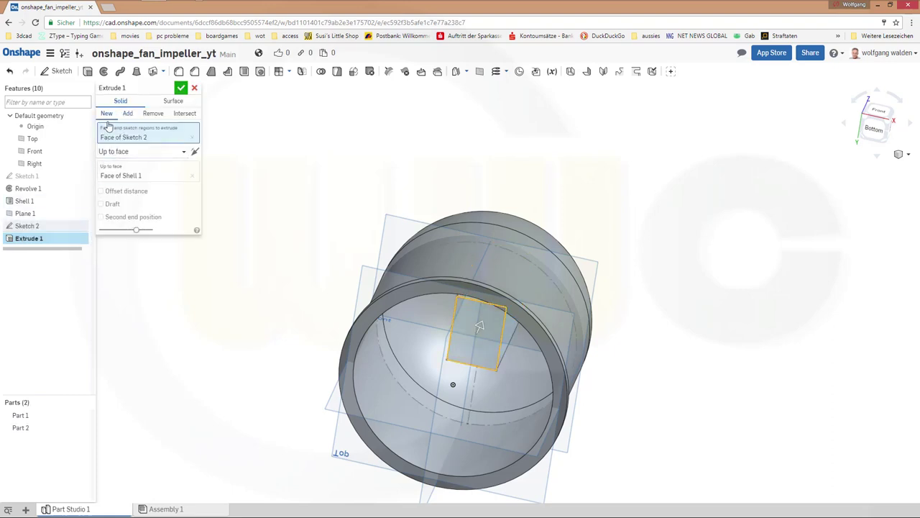
pyautogui.click(181, 88)
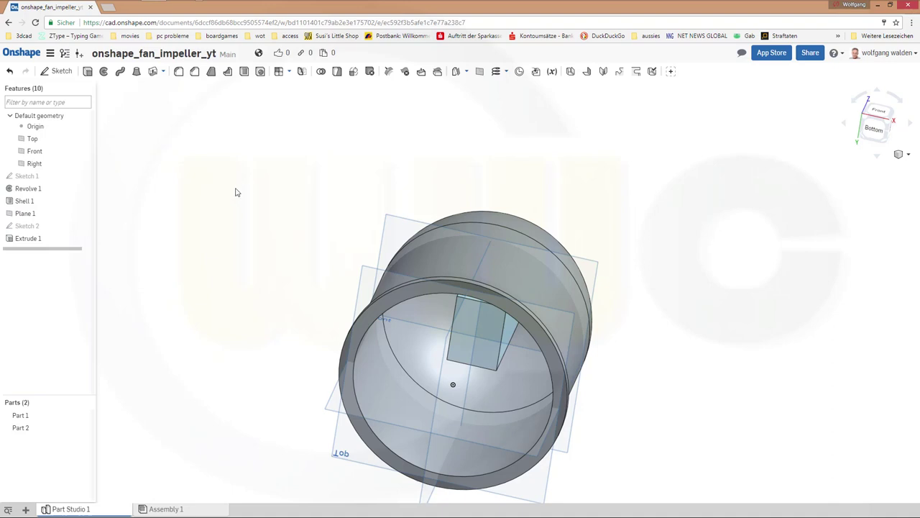
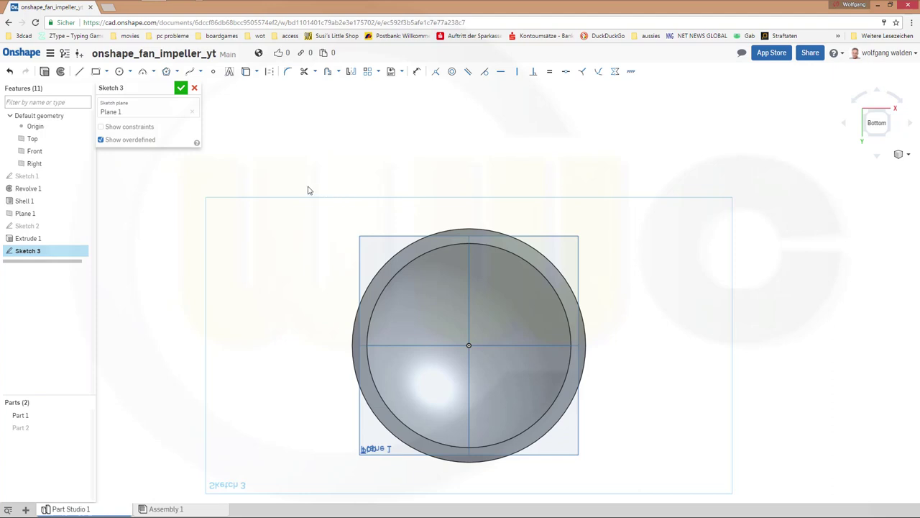
# Sketch a corner rectangle about 35 mm wide and 80 mm high around the origin on Plane 1
pyautogui.click(96, 72)
pyautogui.click(497, 400)
pyautogui.press('Escape')
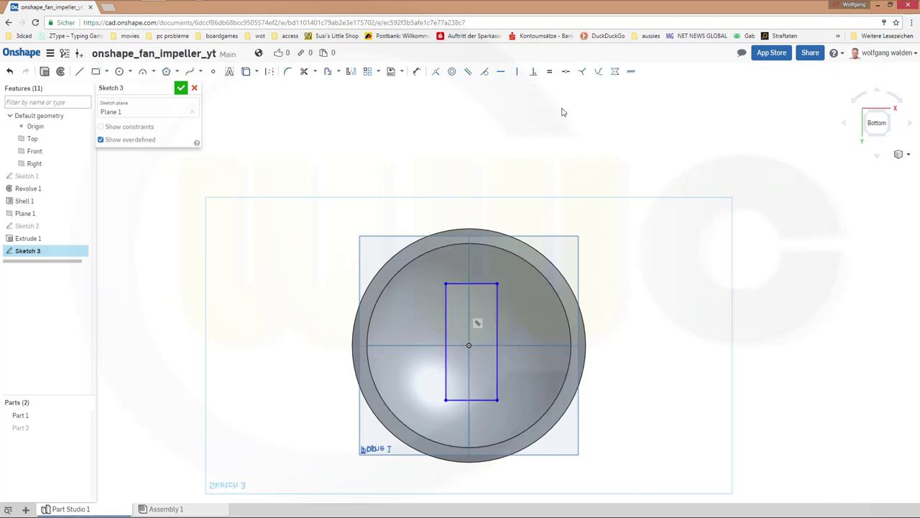
pyautogui.click(615, 71)
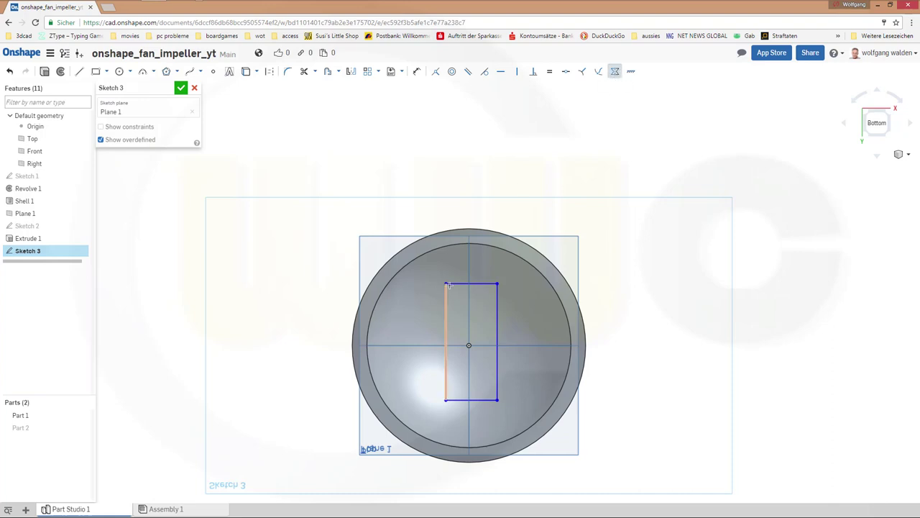
pyautogui.click(454, 401)
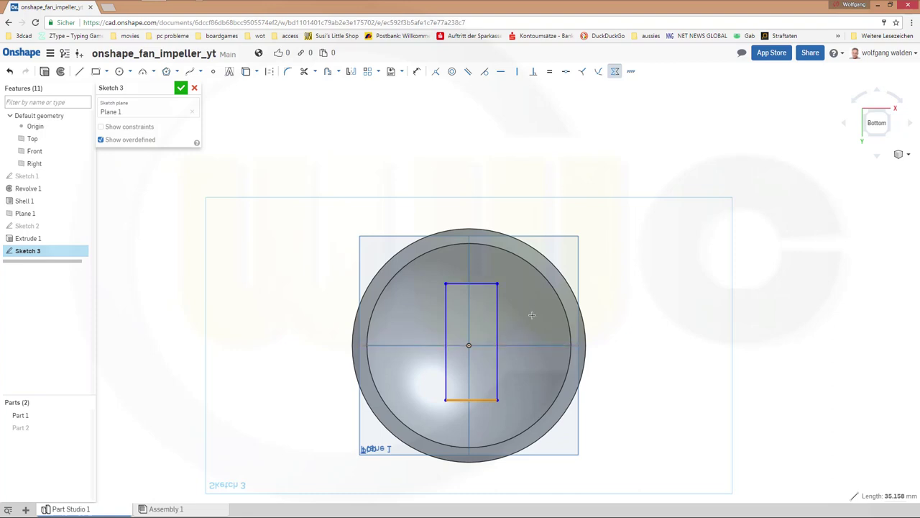
pyautogui.press('Escape')
# Make the rectangle's horizontal edges symmetric about the Front plane and its vertical edges symmetric about the Right plane
pyautogui.click(615, 71)
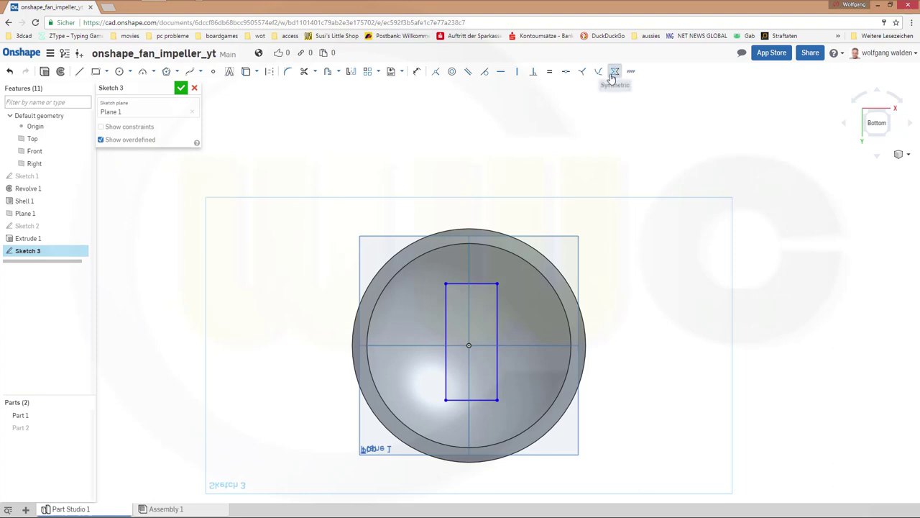
pyautogui.click(484, 285)
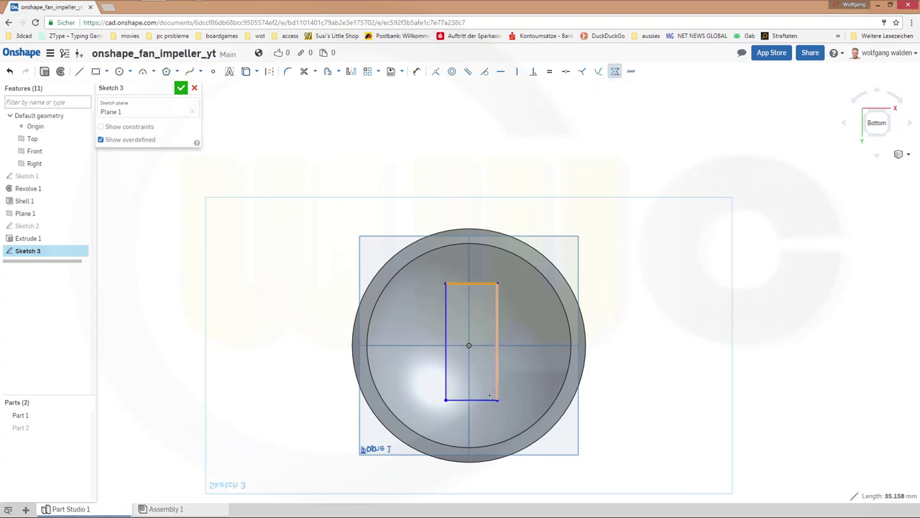
pyautogui.click(485, 400)
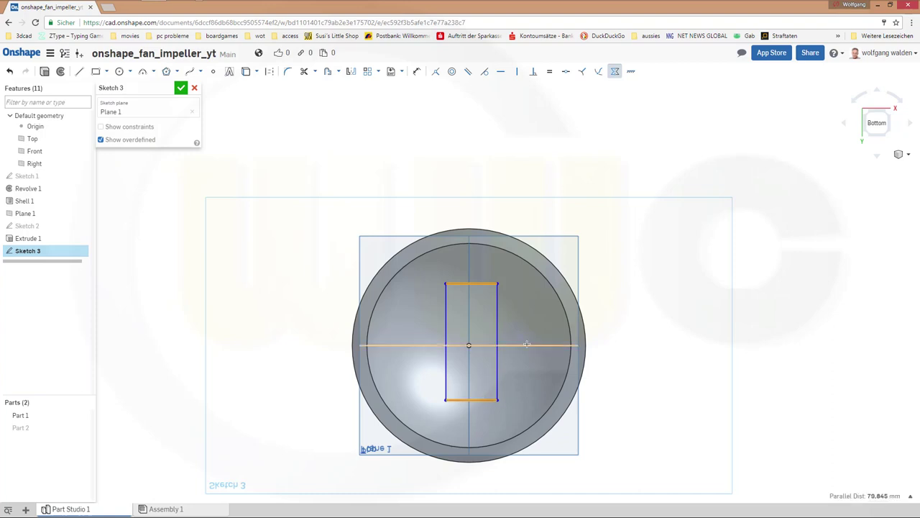
pyautogui.click(527, 344)
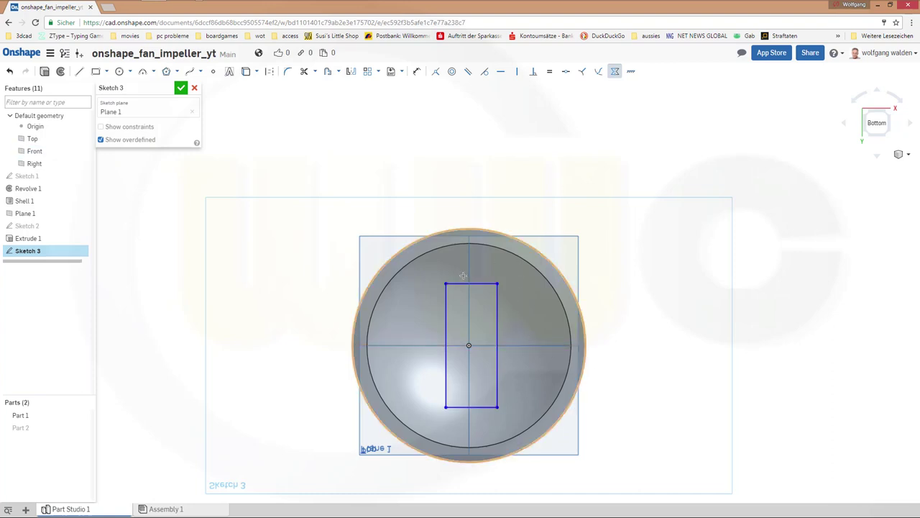
pyautogui.click(446, 297)
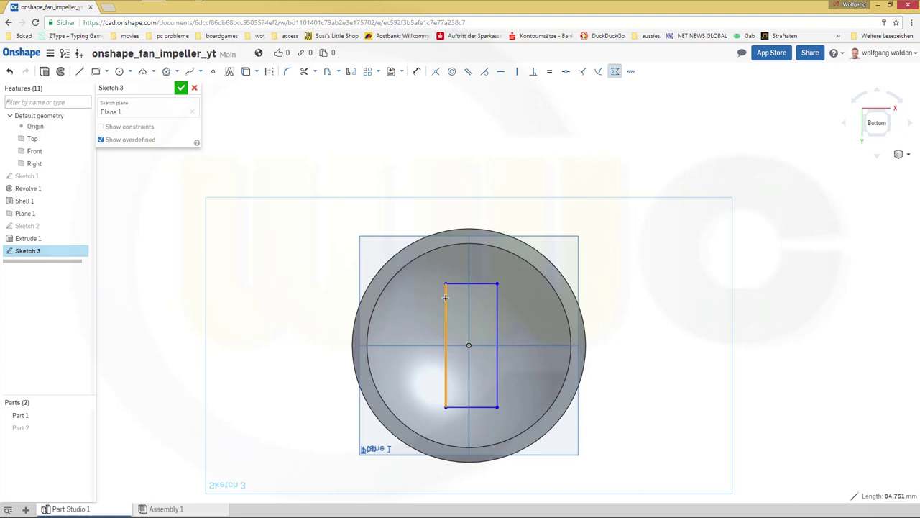
pyautogui.click(497, 305)
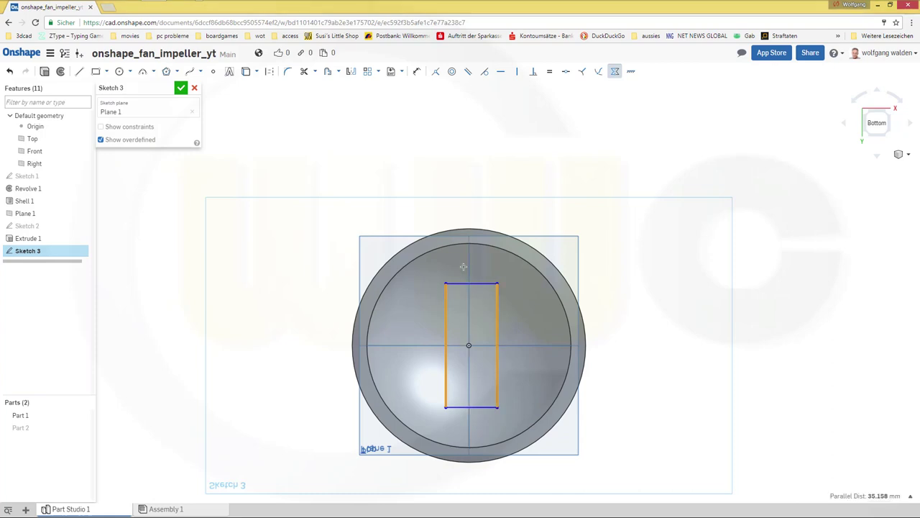
pyautogui.click(468, 268)
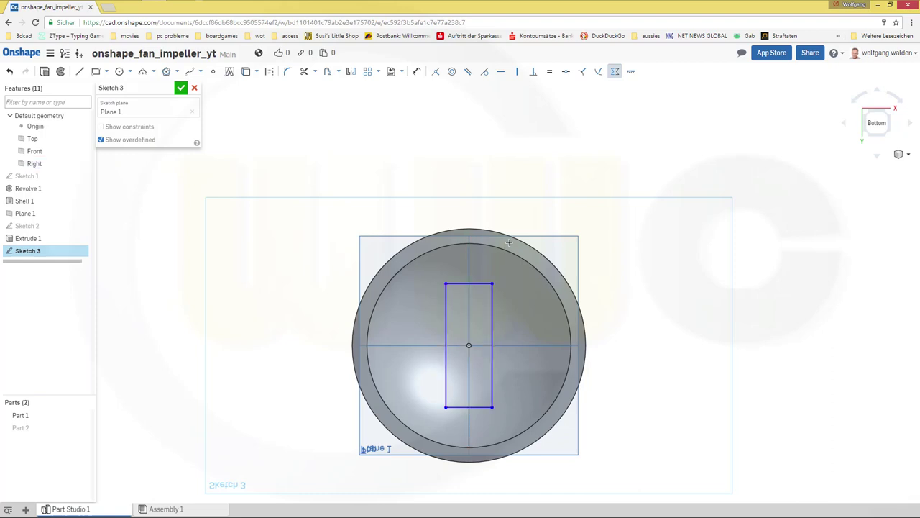
# Dimension the distance between the rectangle's two vertical edges in Sketch 3 and set it to 25 mm
pyautogui.click(418, 74)
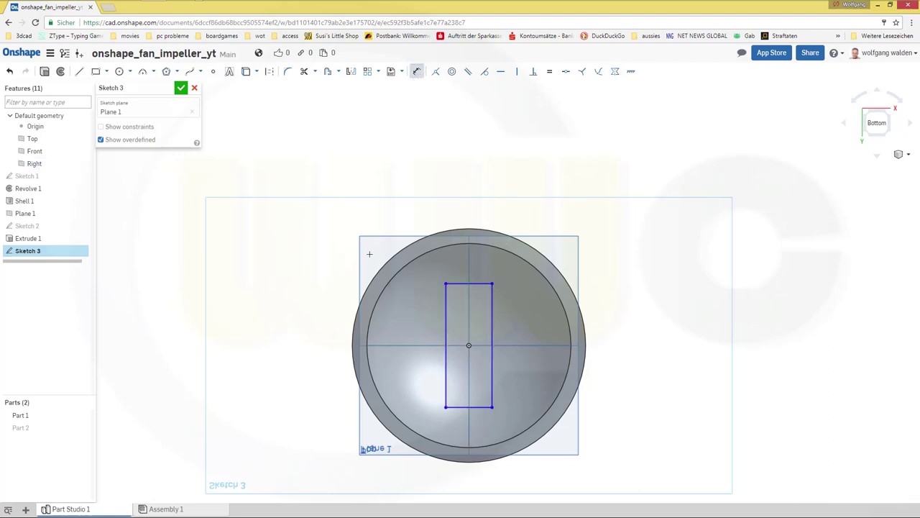
pyautogui.click(446, 321)
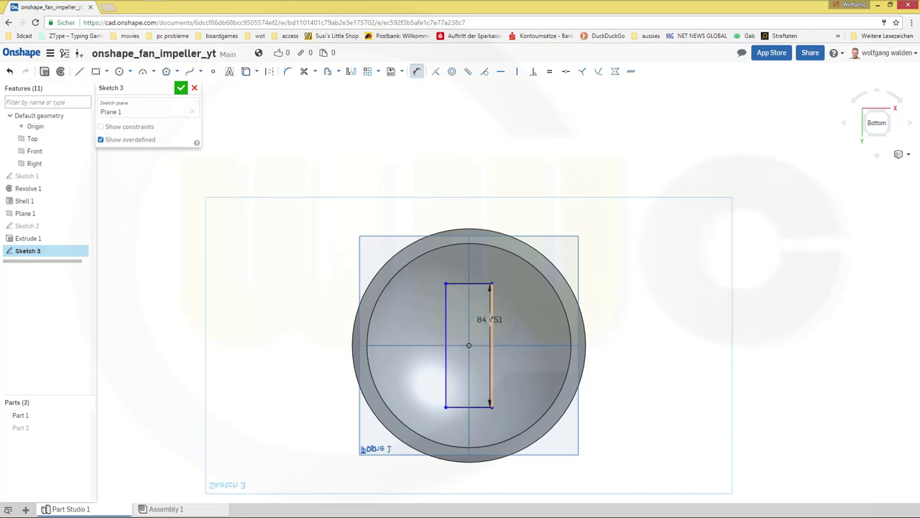
pyautogui.click(491, 319)
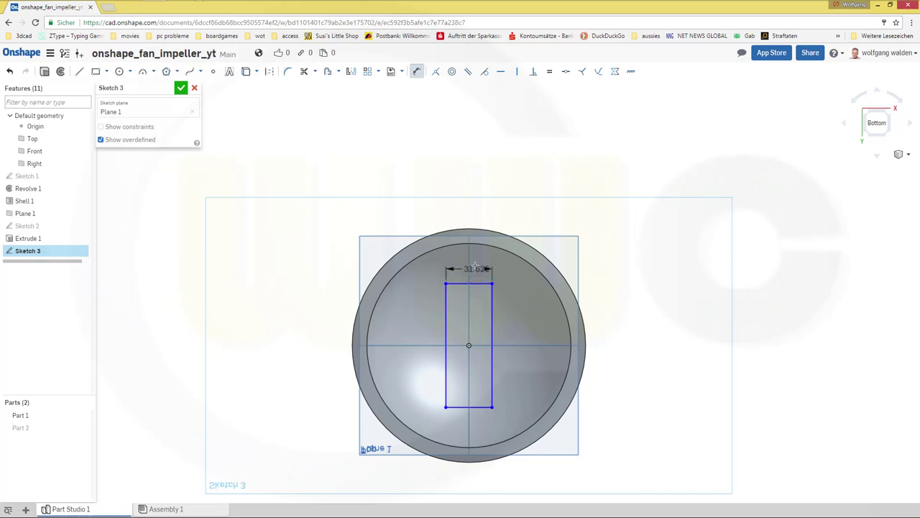
pyautogui.click(474, 266)
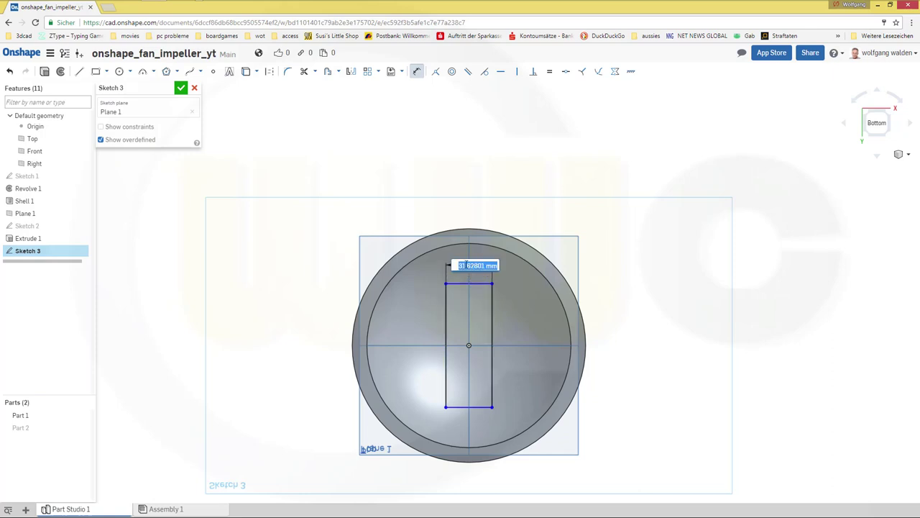
pyautogui.write('25')
pyautogui.press('Return')
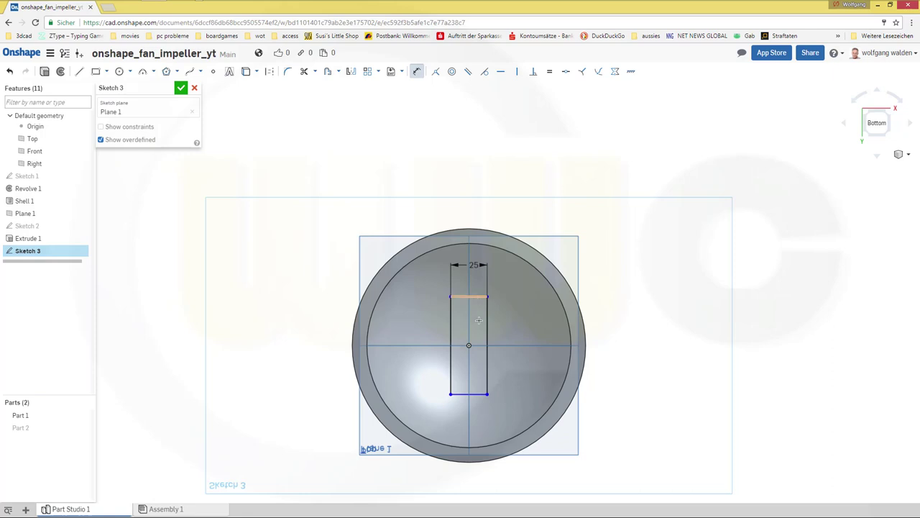
# Dimension the distance between the rectangle's two horizontal edges and set it to 80 mm
pyautogui.click(471, 394)
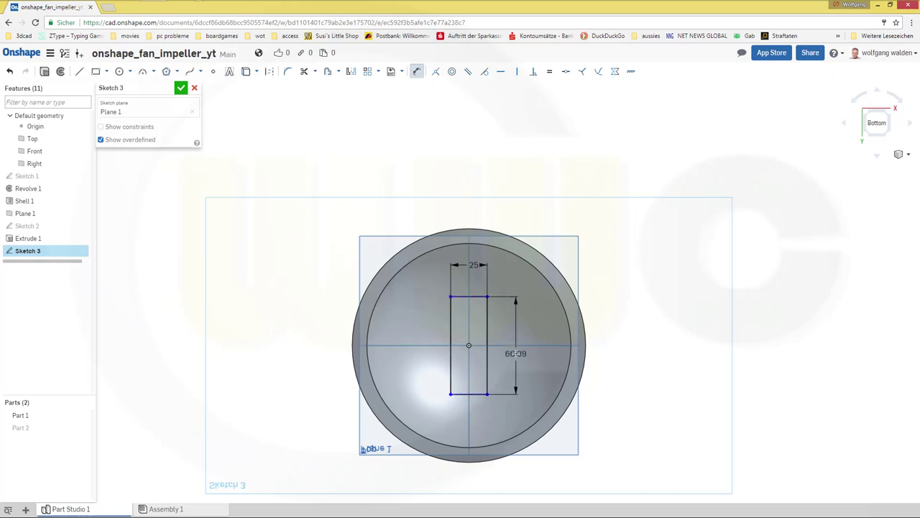
pyautogui.click(622, 368)
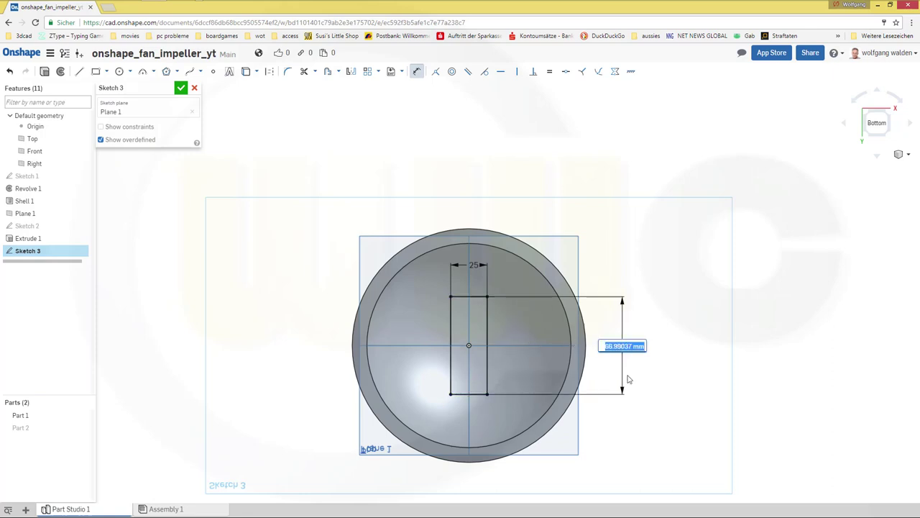
pyautogui.write('80')
pyautogui.press('Return')
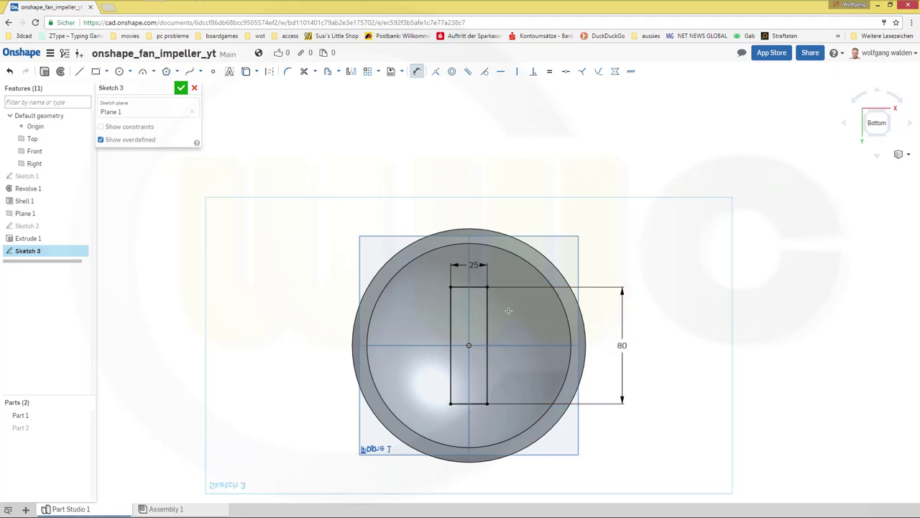
pyautogui.press('Escape')
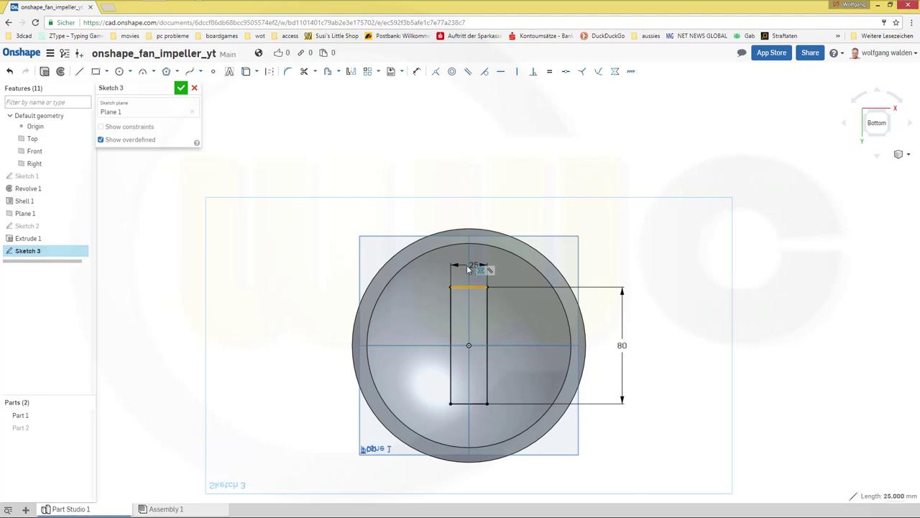
# Convert the rectangle's two short horizontal edges to construction lines and finish Sketch 3
pyautogui.click(270, 71)
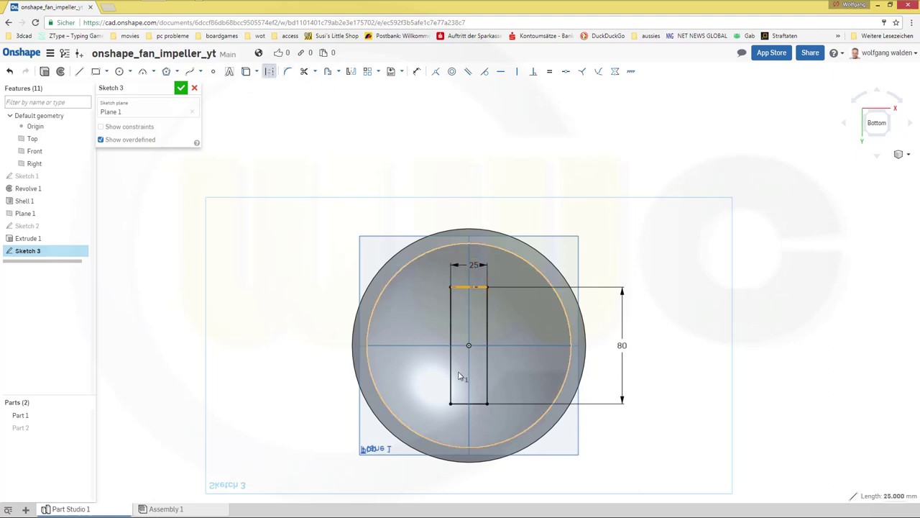
pyautogui.click(463, 404)
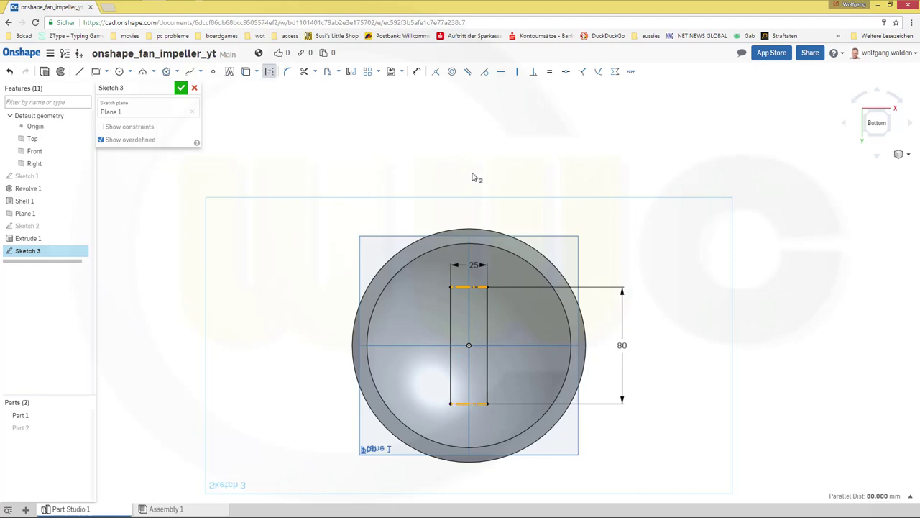
pyautogui.click(182, 90)
pyautogui.moveTo(404, 224); pyautogui.dragTo(391, 218, button='right')
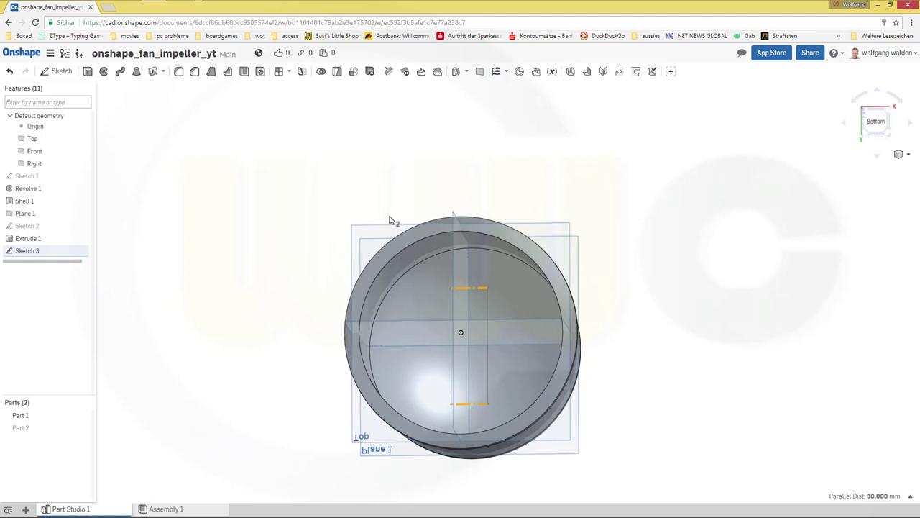
# Create a Rib on Part 1 using only the rectangle's two long vertical edges as profiles, extended to the part
pyautogui.click(228, 74)
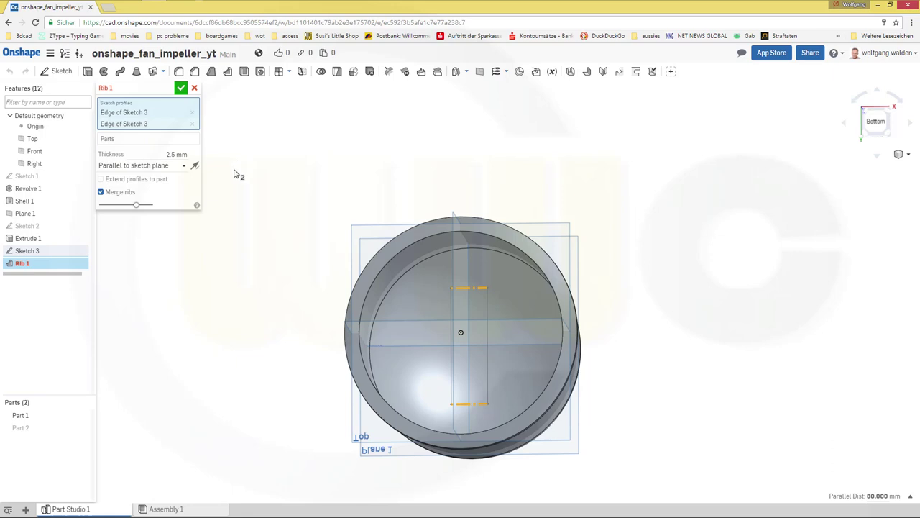
pyautogui.click(195, 113)
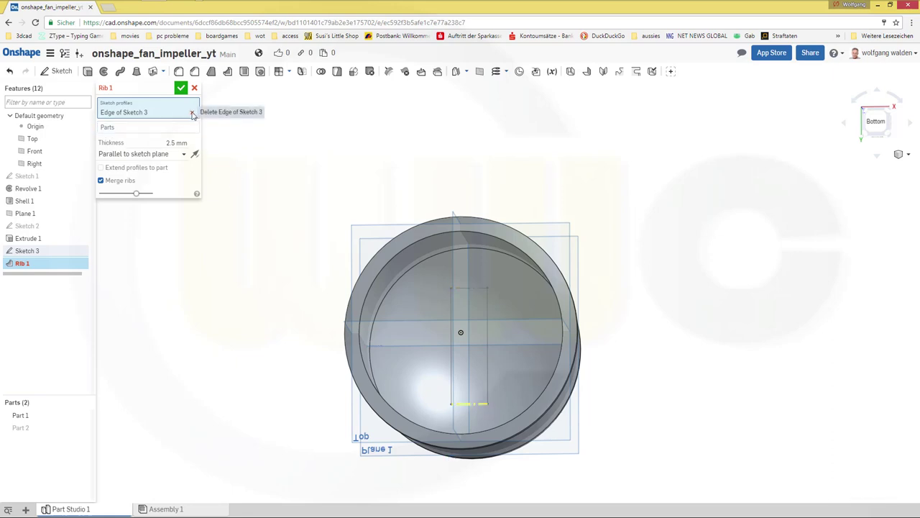
pyautogui.click(193, 113)
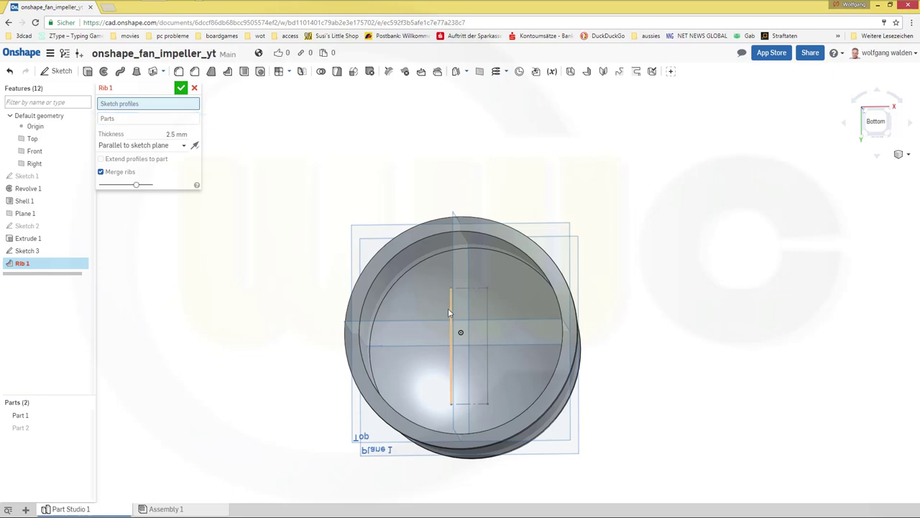
pyautogui.click(450, 311)
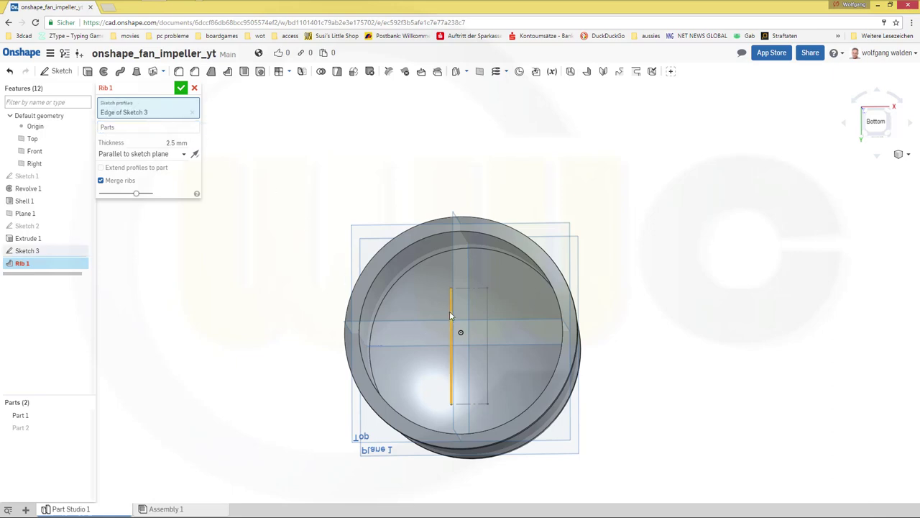
pyautogui.click(487, 307)
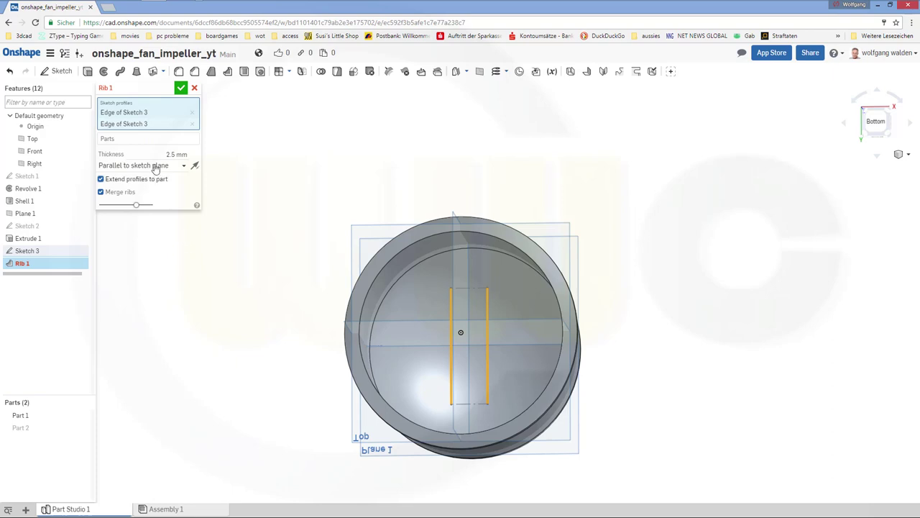
pyautogui.click(173, 139)
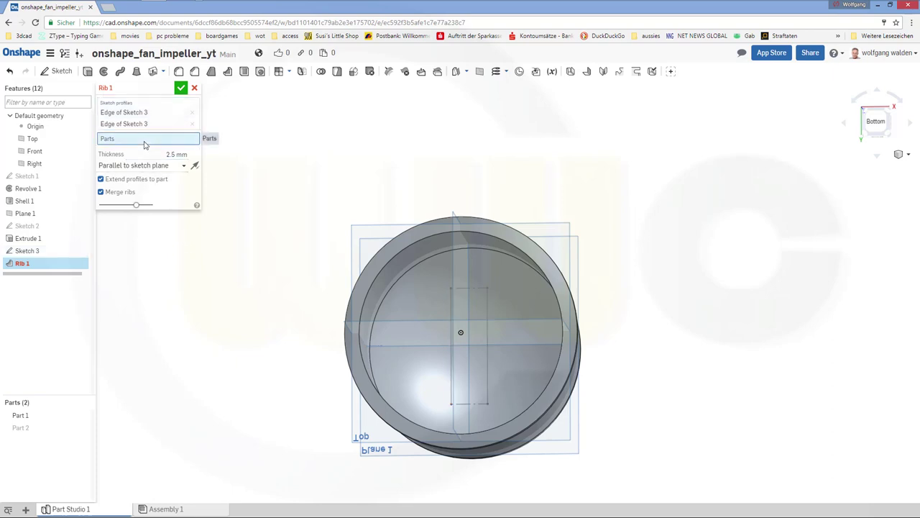
pyautogui.click(390, 259)
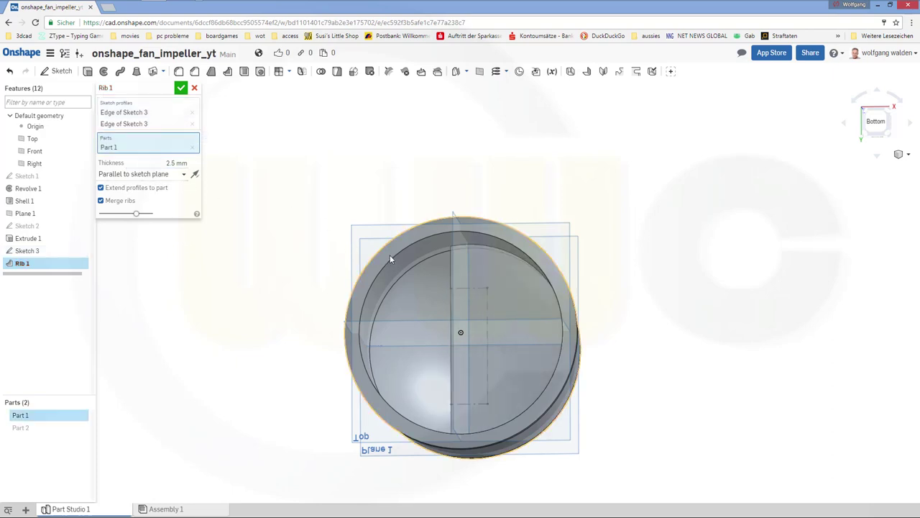
# Set the ribs to run normal to the sketch plane and flip their direction into the hub
pyautogui.click(184, 175)
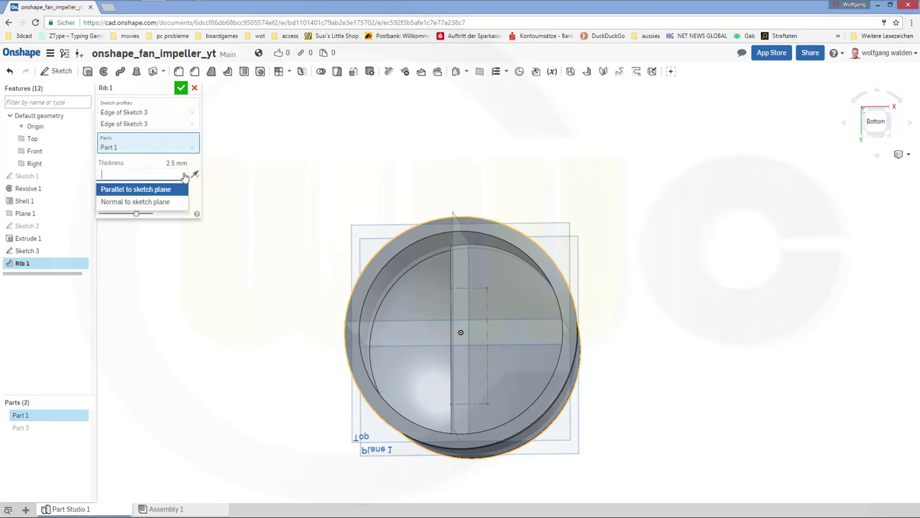
pyautogui.click(159, 202)
pyautogui.press('Left')
pyautogui.press('Left')
pyautogui.press('Left')
pyautogui.press('Left')
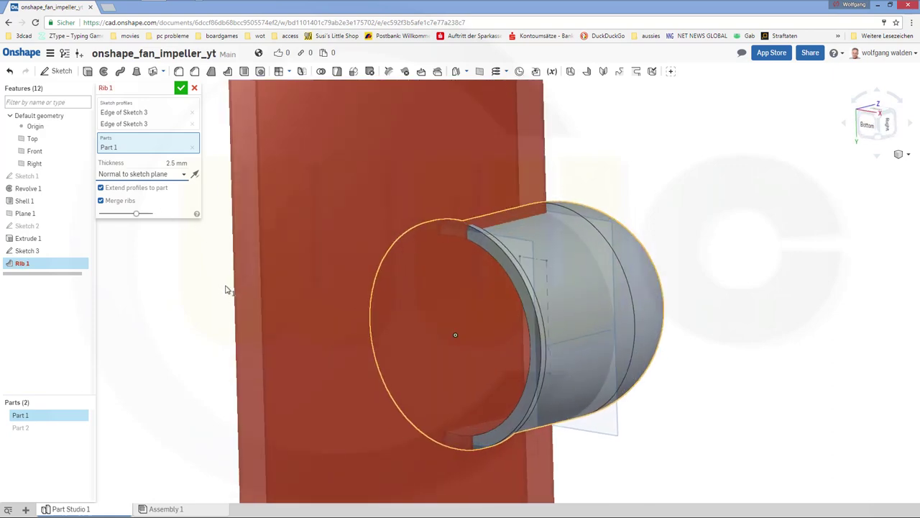
pyautogui.click(194, 175)
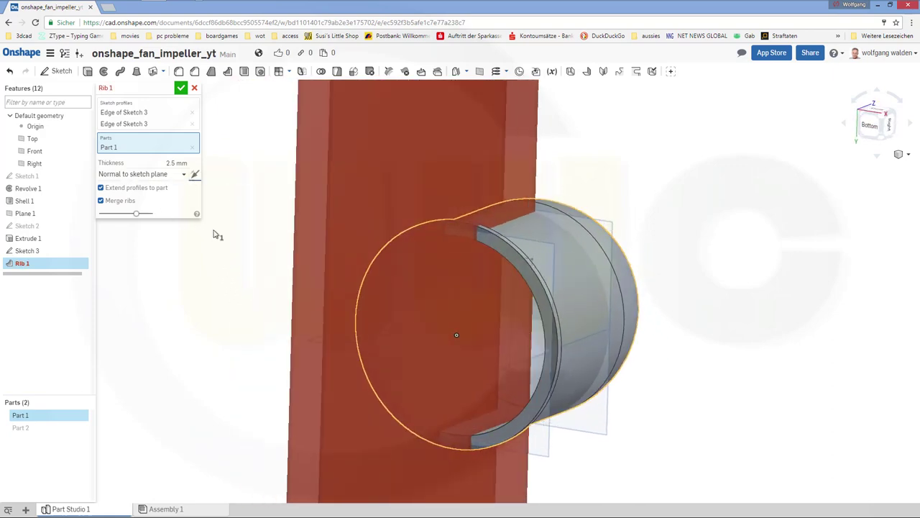
pyautogui.press('Left')
pyautogui.press('Right')
pyautogui.press('Right')
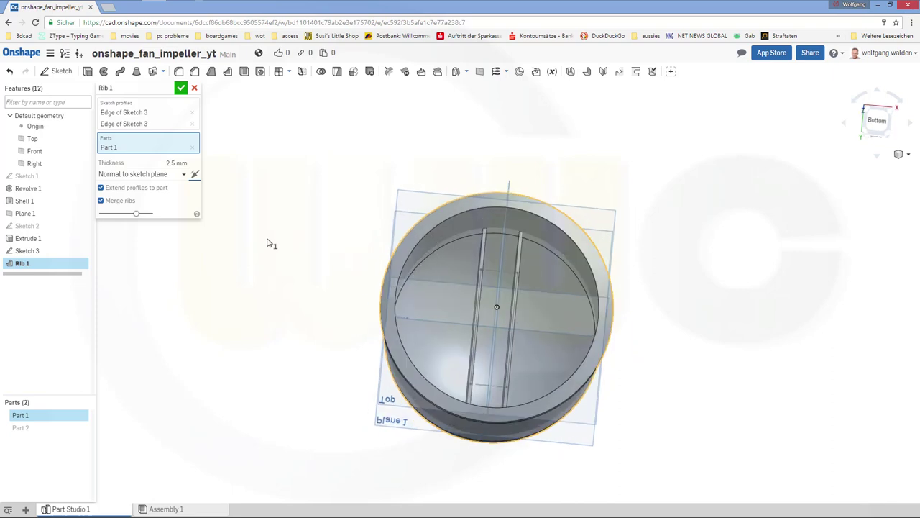
# Set the rib thickness to 10 mm and complete the Rib feature
pyautogui.click(185, 162)
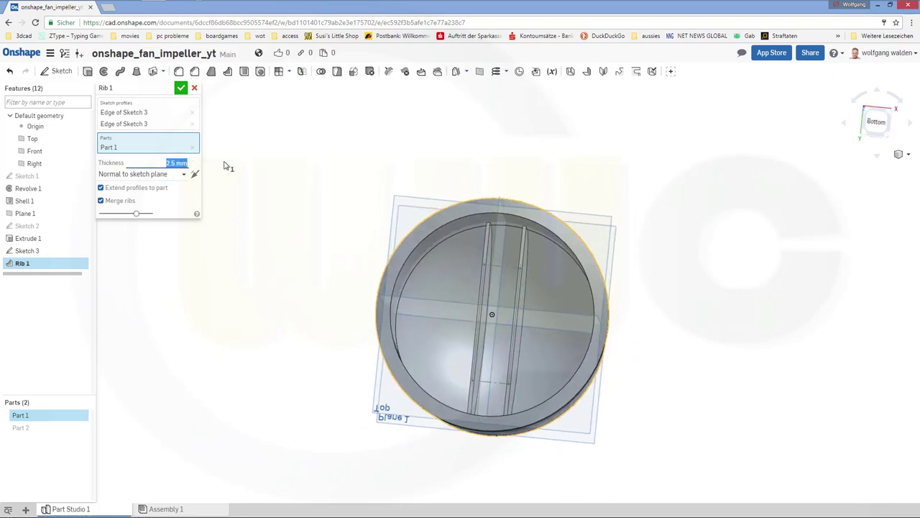
pyautogui.write('10')
pyautogui.press('Return')
pyautogui.click(181, 88)
pyautogui.moveTo(290, 255); pyautogui.dragTo(287, 289, button='right')
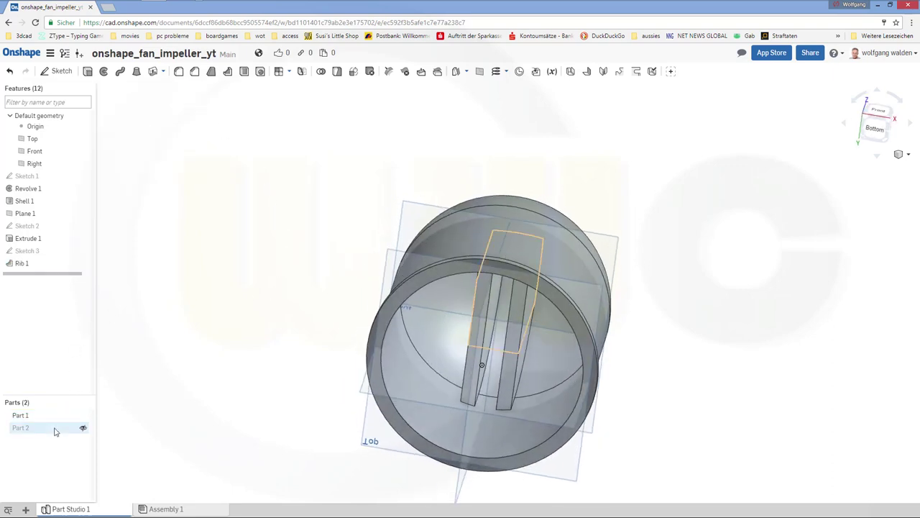
# Show the hidden Part 2 and subtract it from Part 1 with a Boolean, without keeping the tool
pyautogui.click(83, 431)
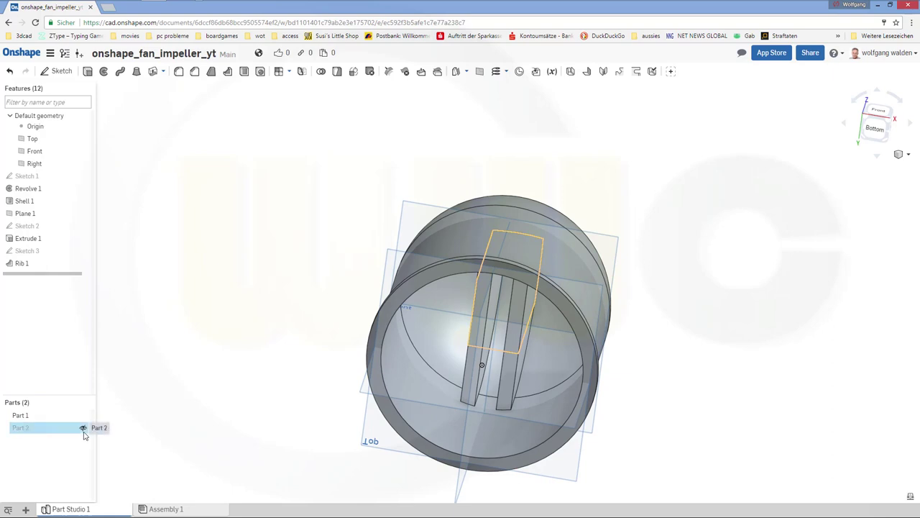
pyautogui.click(84, 430)
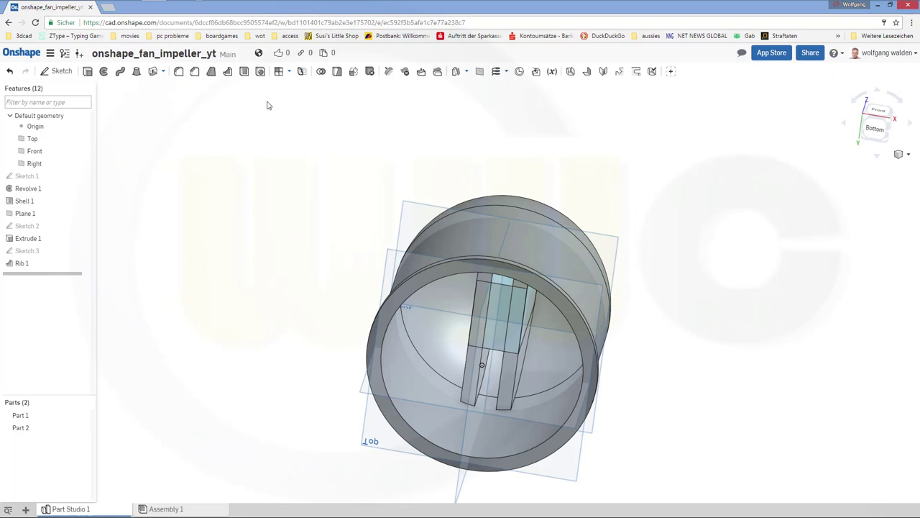
pyautogui.click(320, 72)
pyautogui.click(145, 103)
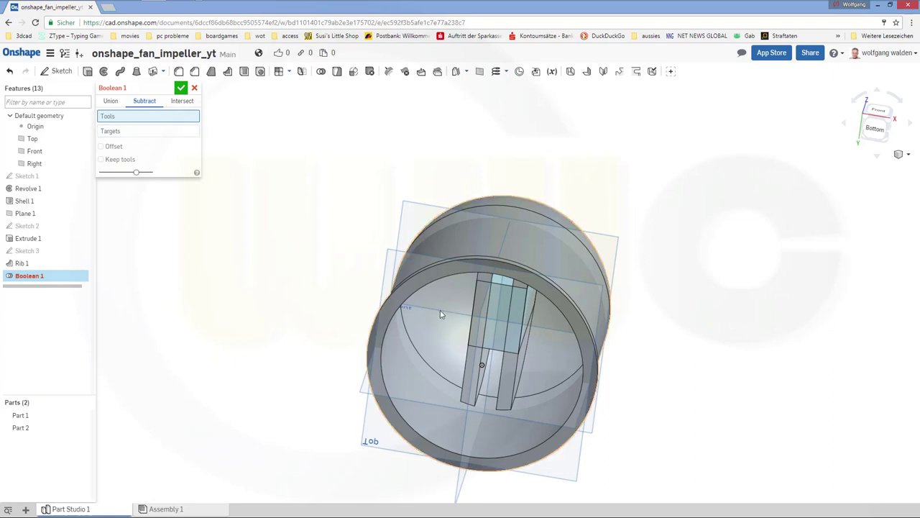
pyautogui.click(501, 320)
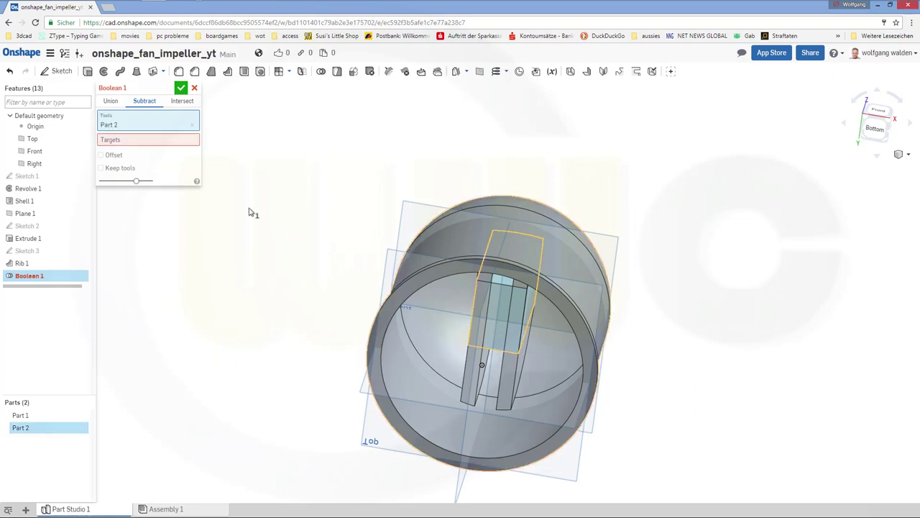
pyautogui.click(151, 140)
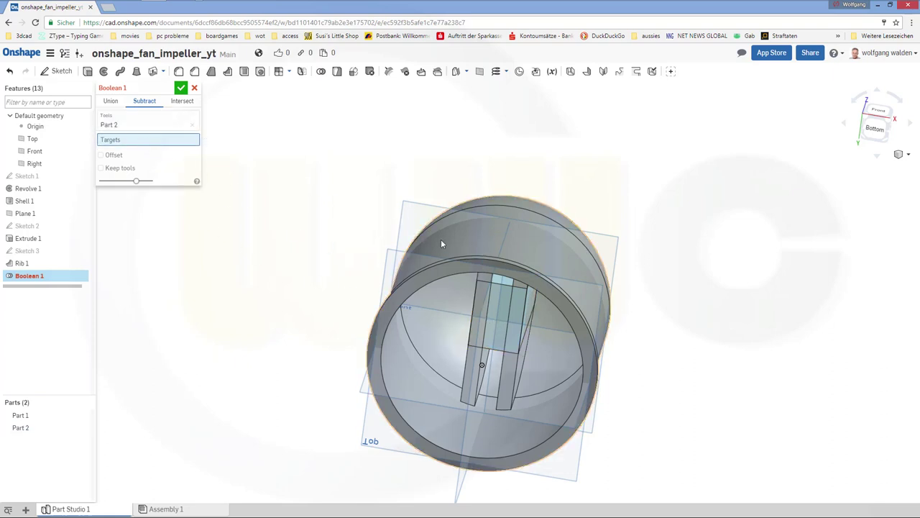
pyautogui.click(495, 205)
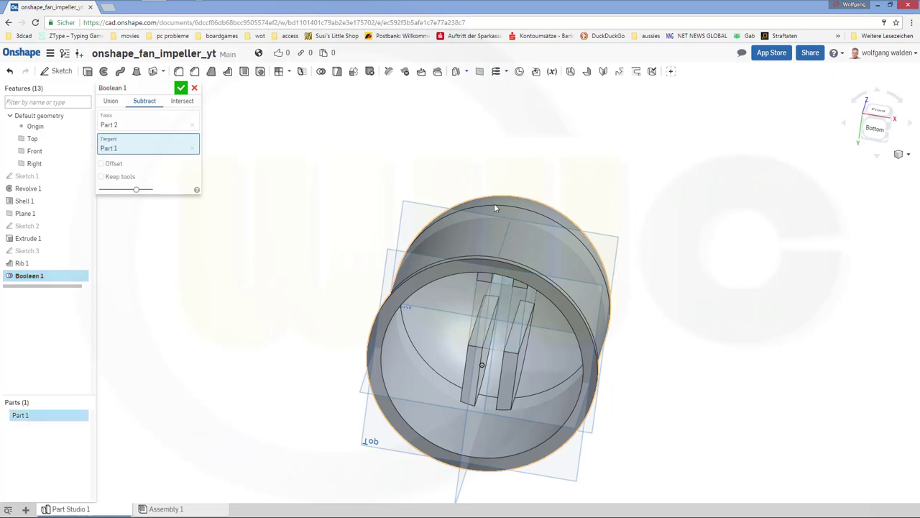
pyautogui.click(180, 88)
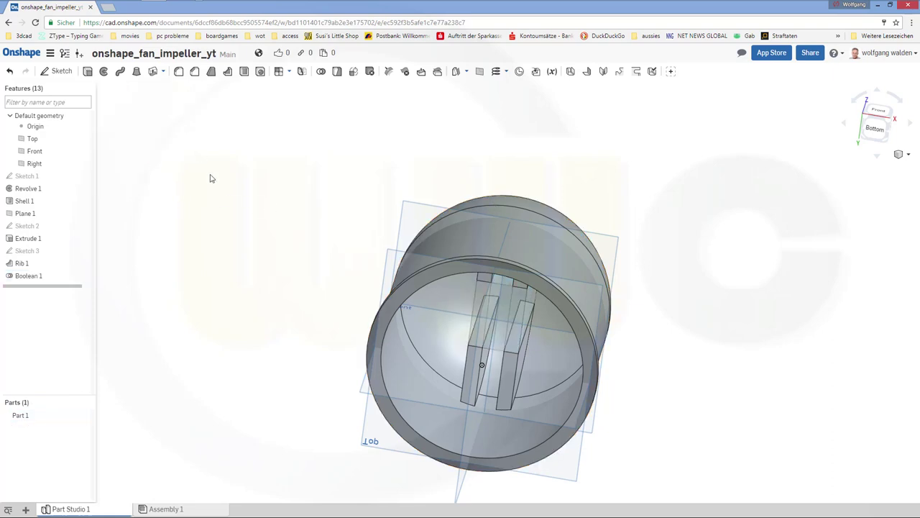
# Chamfer the four inner lengthwise edges of the facing ribs with an equal distance of 5 mm and tangent propagation
pyautogui.press('Up')
pyautogui.press('Up')
pyautogui.press('Up')
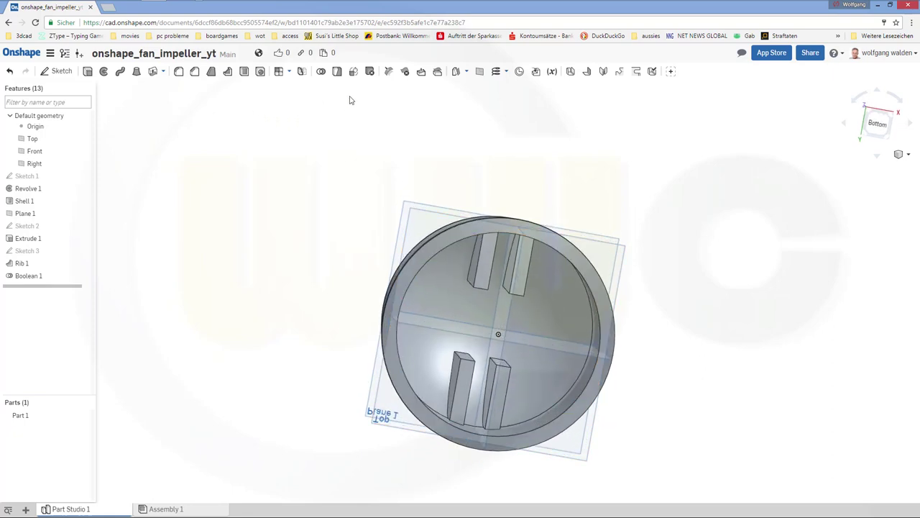
pyautogui.click(195, 71)
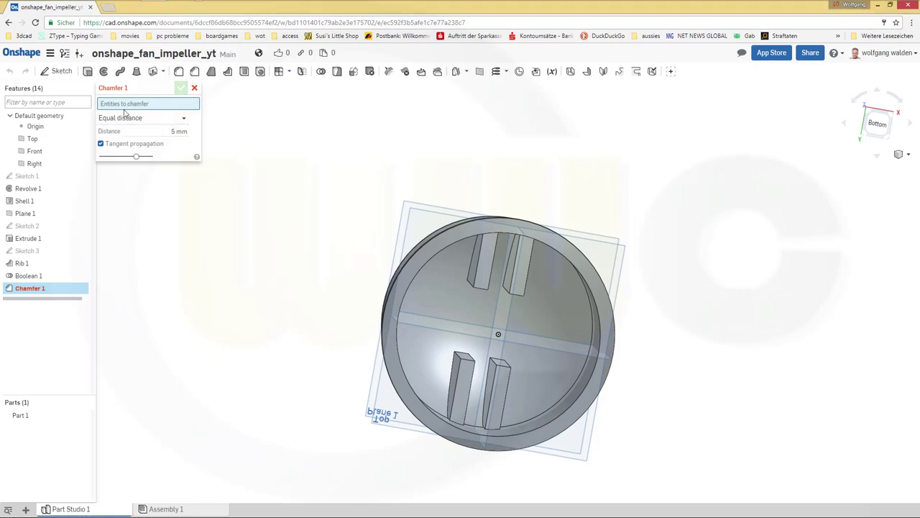
pyautogui.click(468, 391)
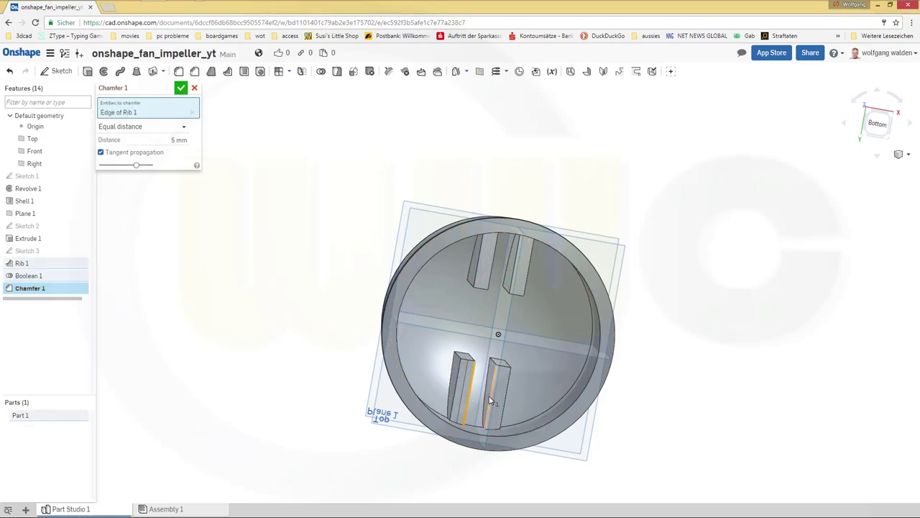
pyautogui.click(489, 400)
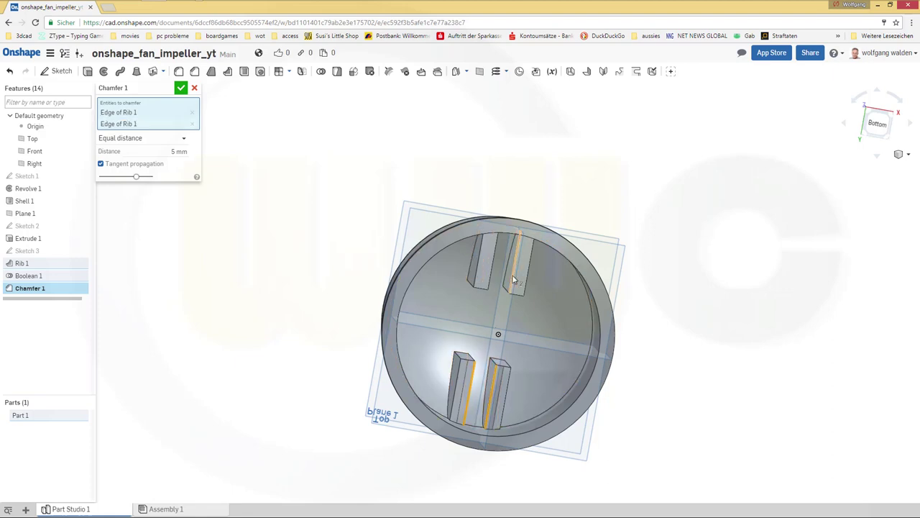
pyautogui.click(514, 280)
pyautogui.click(496, 278)
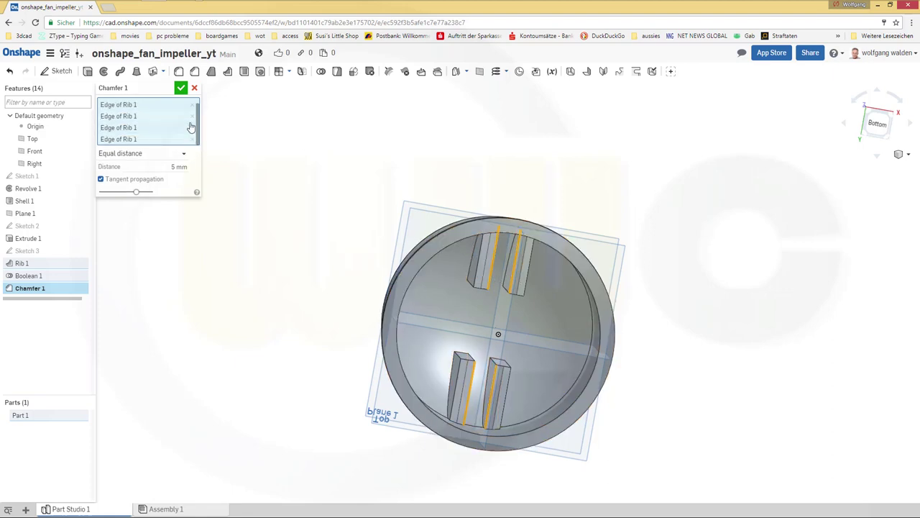
pyautogui.click(180, 89)
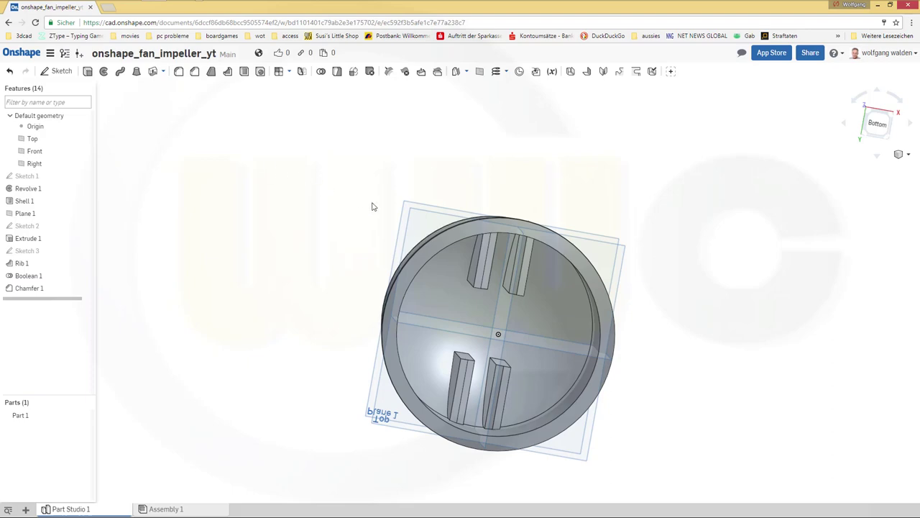
# Start a new sketch on Plane 1 and view it normal to the sketch plane
pyautogui.moveTo(374, 206); pyautogui.dragTo(446, 244, button='right')
pyautogui.click(58, 72)
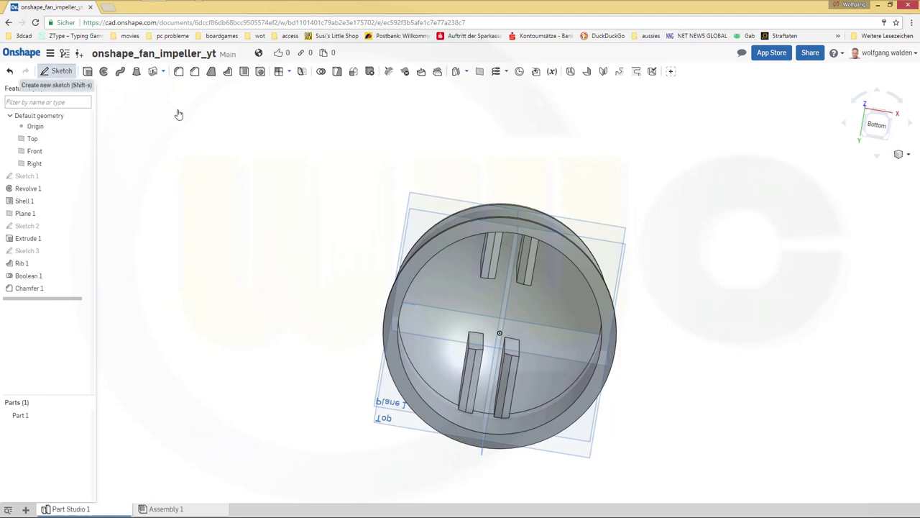
pyautogui.moveTo(681, 257); pyautogui.dragTo(606, 243, button='right')
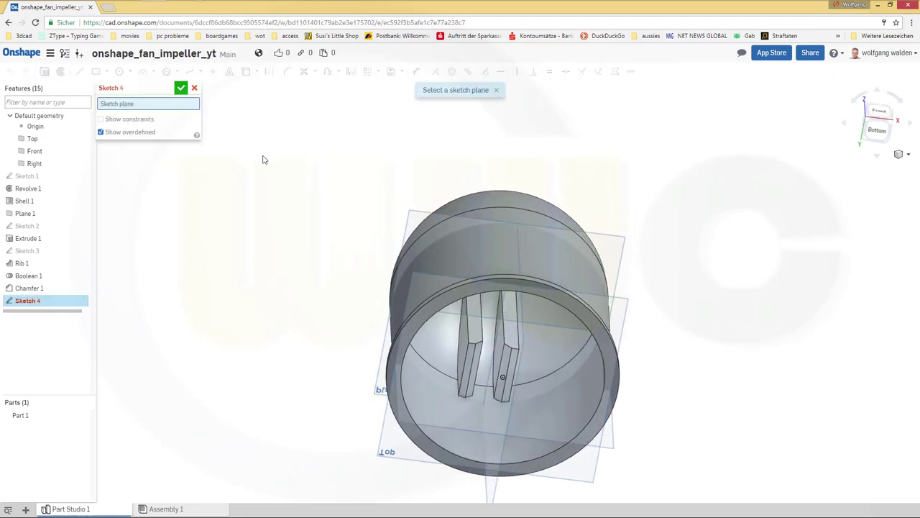
pyautogui.rightClick(310, 148)
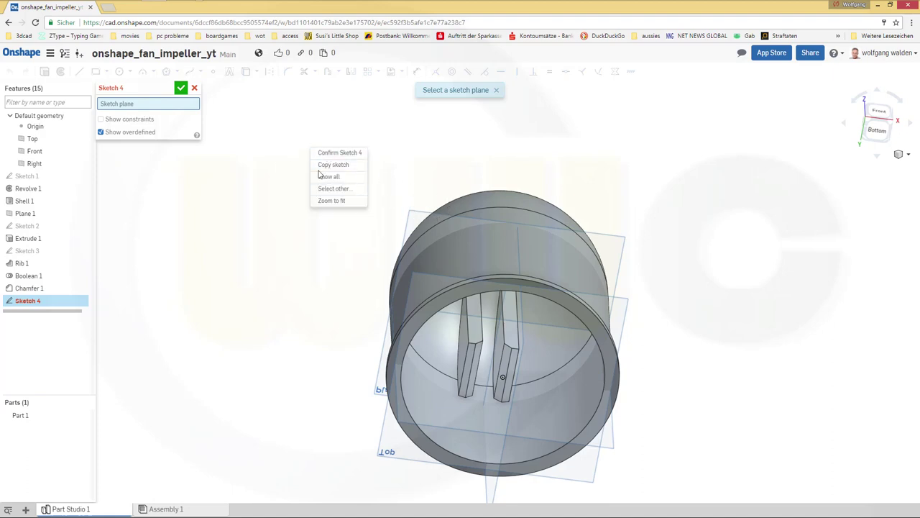
pyautogui.click(422, 214)
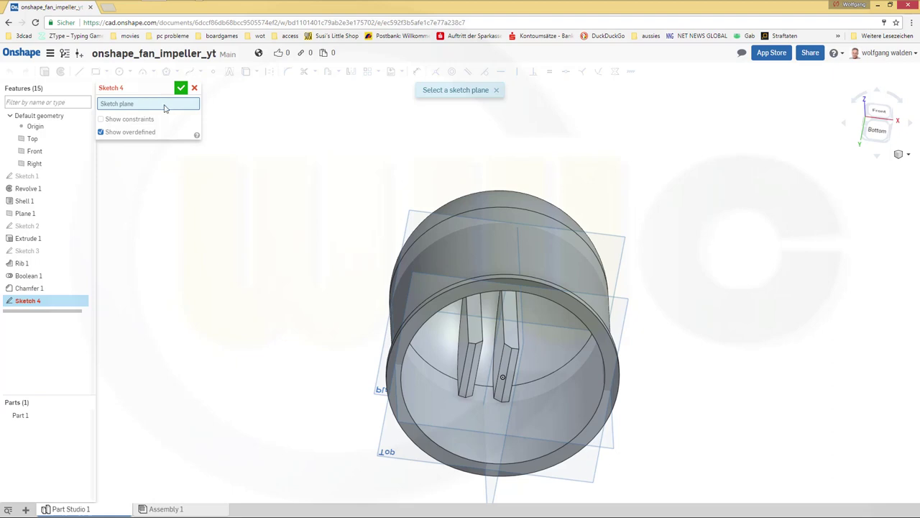
pyautogui.click(425, 214)
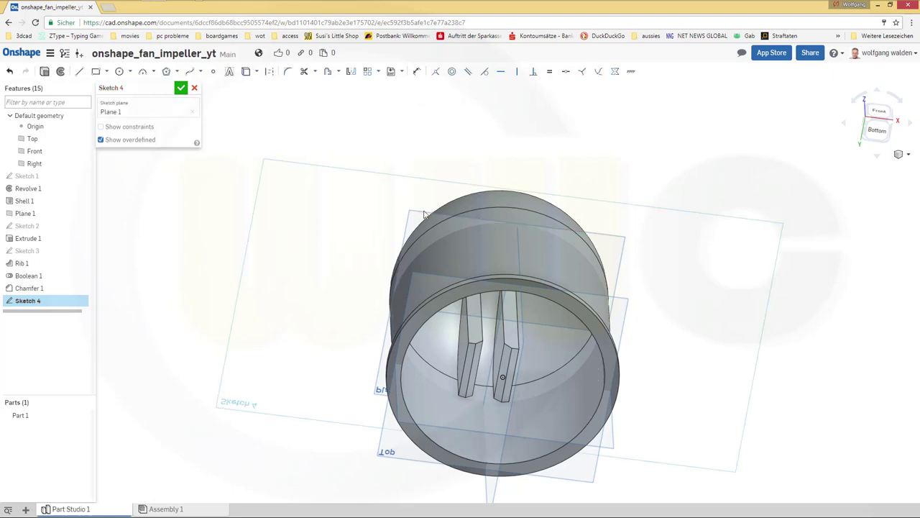
pyautogui.rightClick(418, 139)
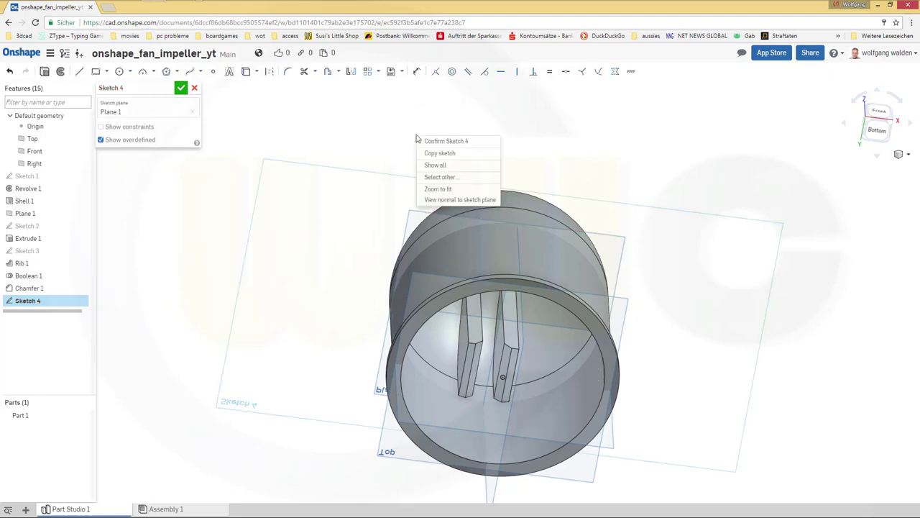
pyautogui.click(453, 200)
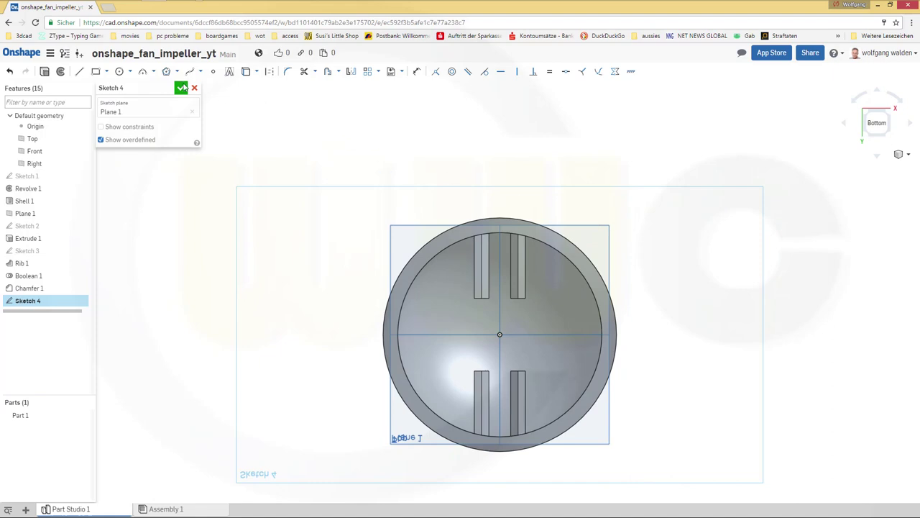
# Sketch a 40 mm diameter circle centred on the origin
pyautogui.click(119, 71)
pyautogui.click(500, 335)
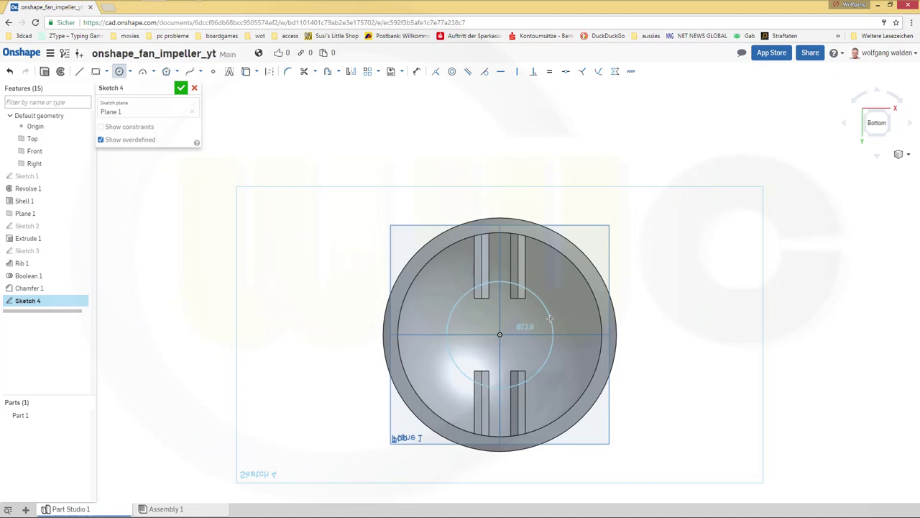
pyautogui.click(550, 318)
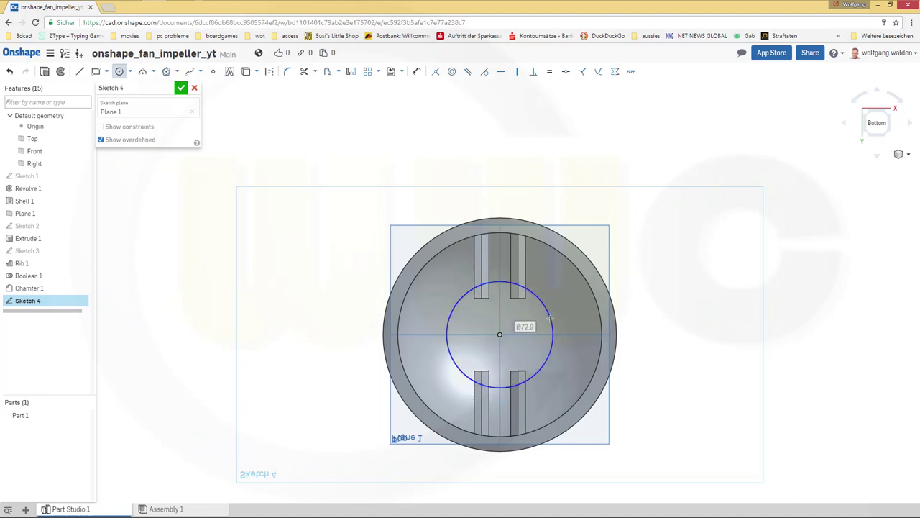
pyautogui.write('40')
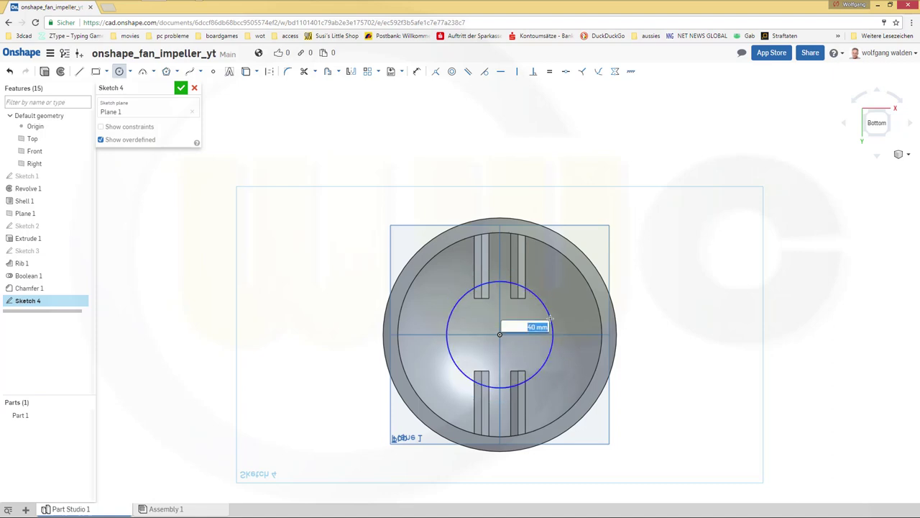
pyautogui.press('Return')
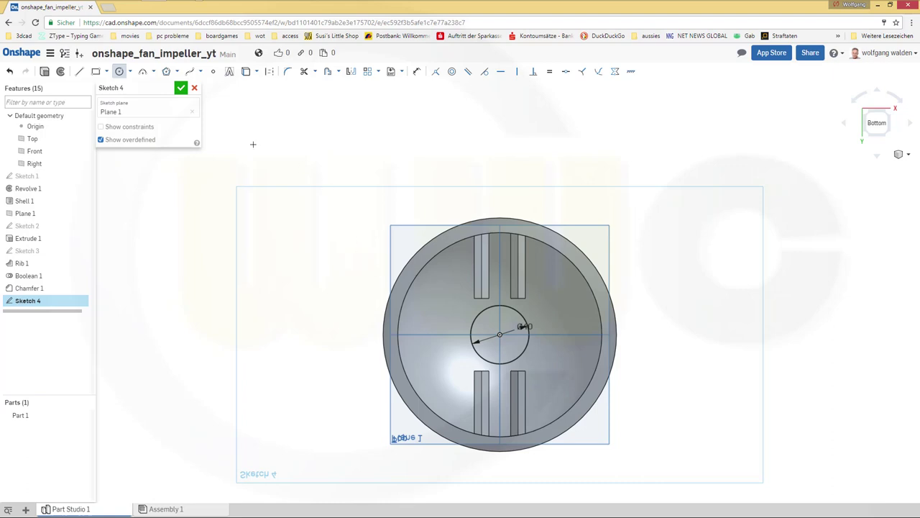
# Sketch a corner rectangle about 25.6 mm wide and 44.7 mm tall over the circle, between the rib ends
pyautogui.click(96, 71)
pyautogui.scroll(4, 489, 347)
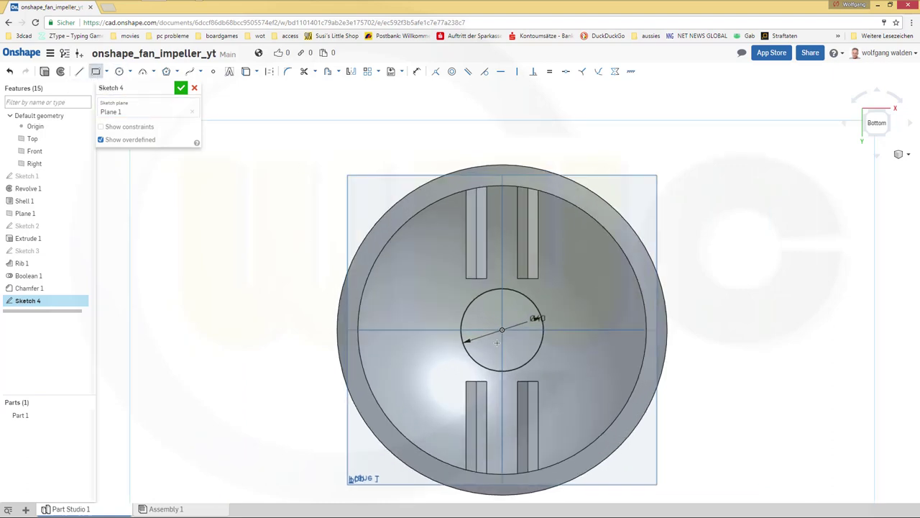
pyautogui.click(474, 274)
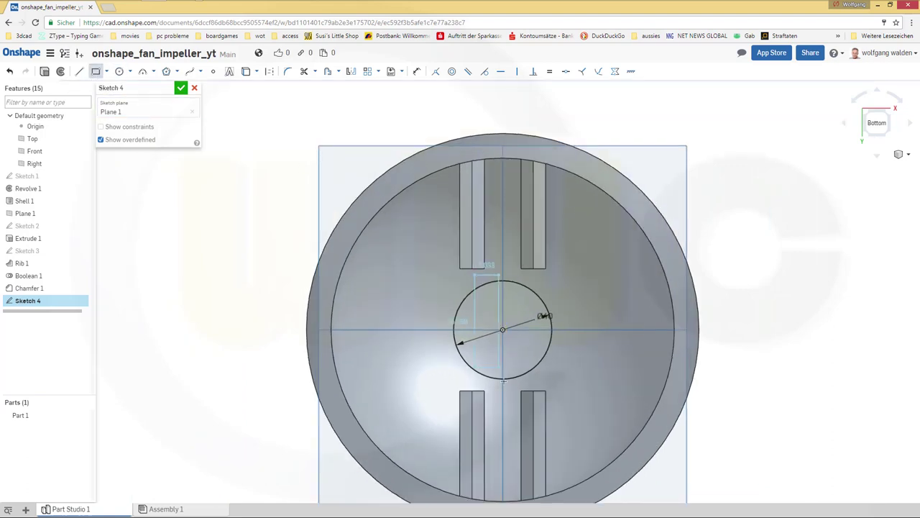
pyautogui.click(538, 385)
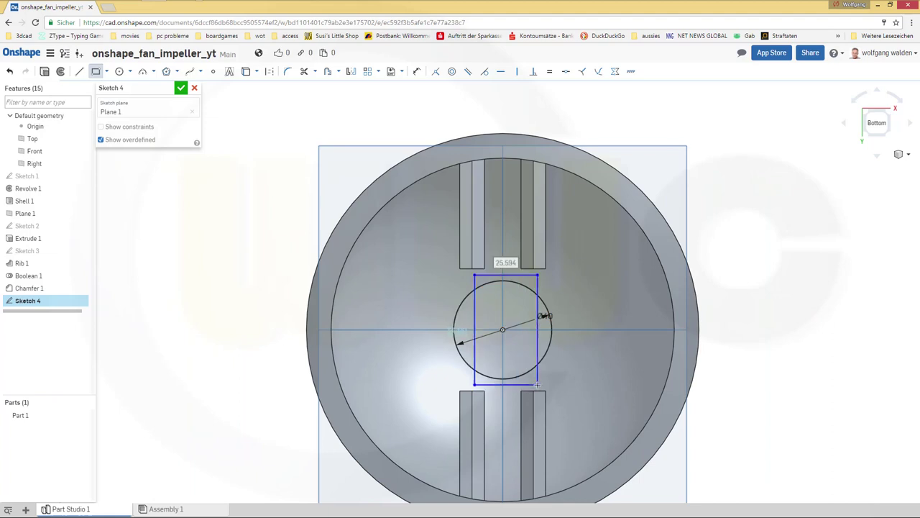
# Make the rectangle's two horizontal edges symmetric about the horizontal Front plane line
pyautogui.click(614, 71)
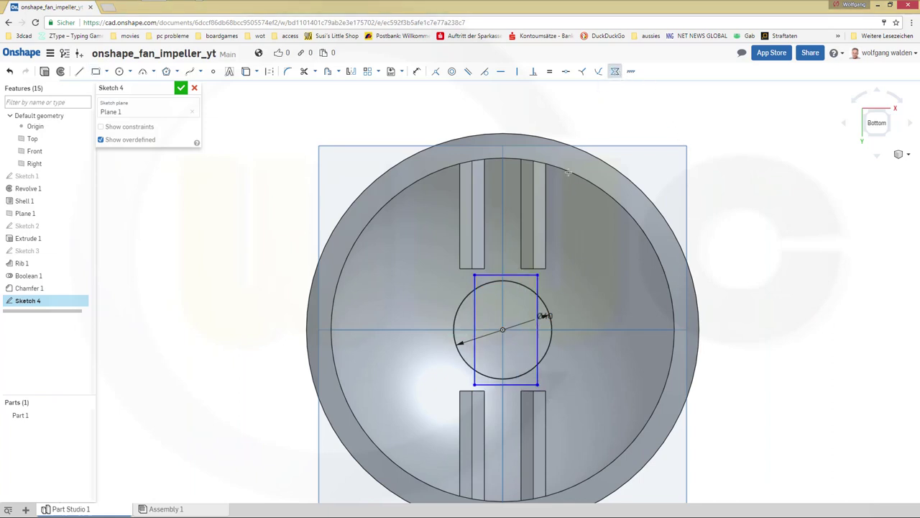
pyautogui.click(495, 274)
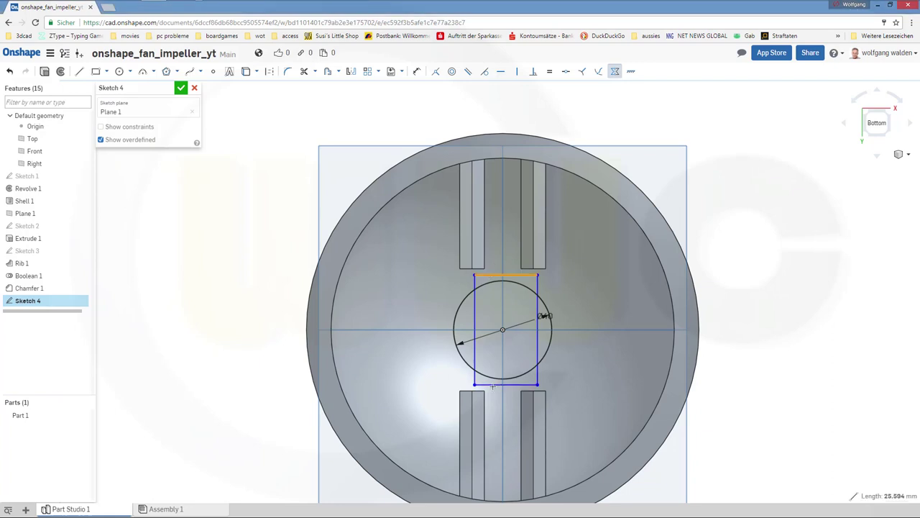
pyautogui.click(493, 385)
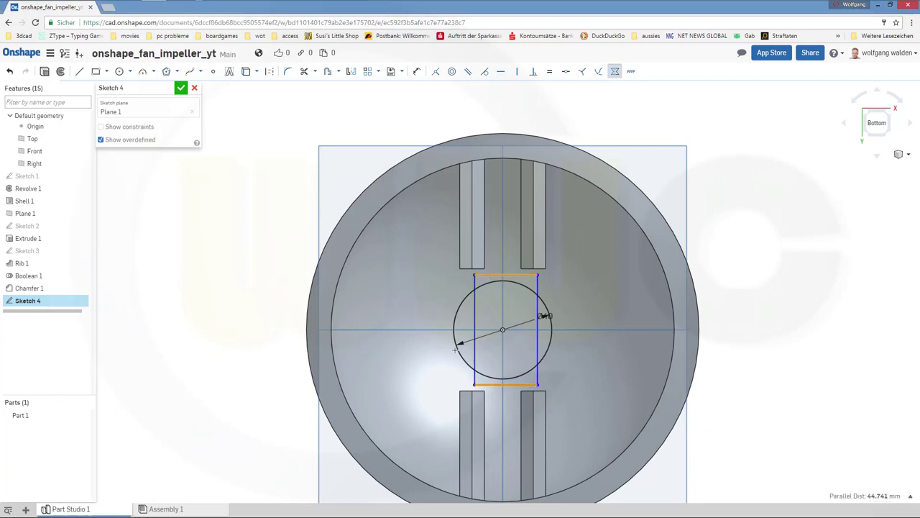
pyautogui.click(424, 330)
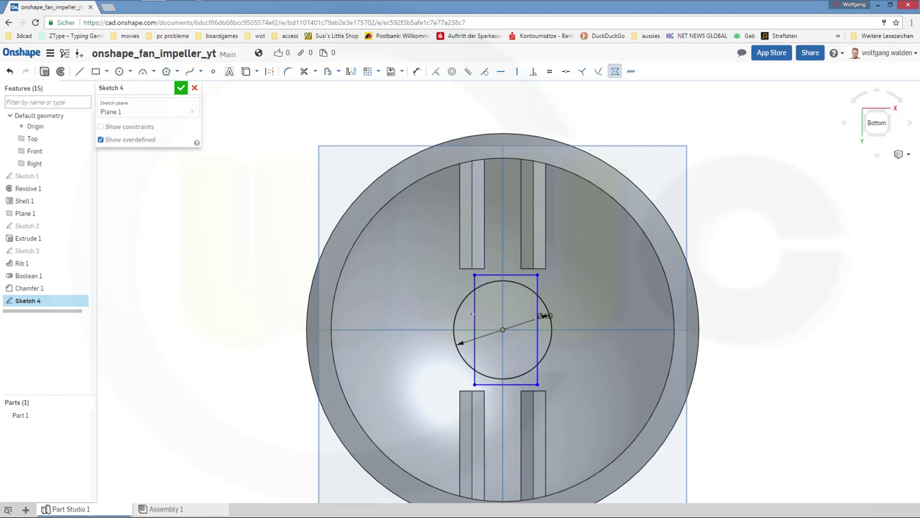
pyautogui.click(491, 324)
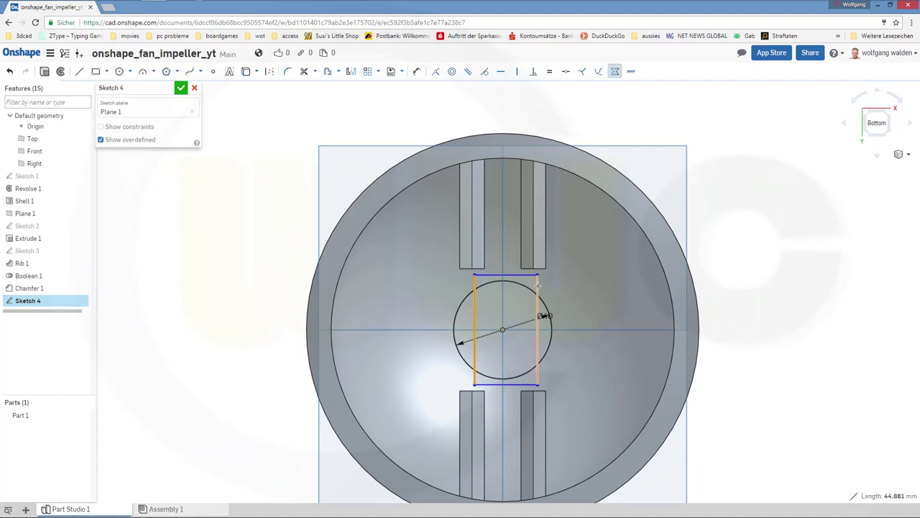
pyautogui.click(502, 307)
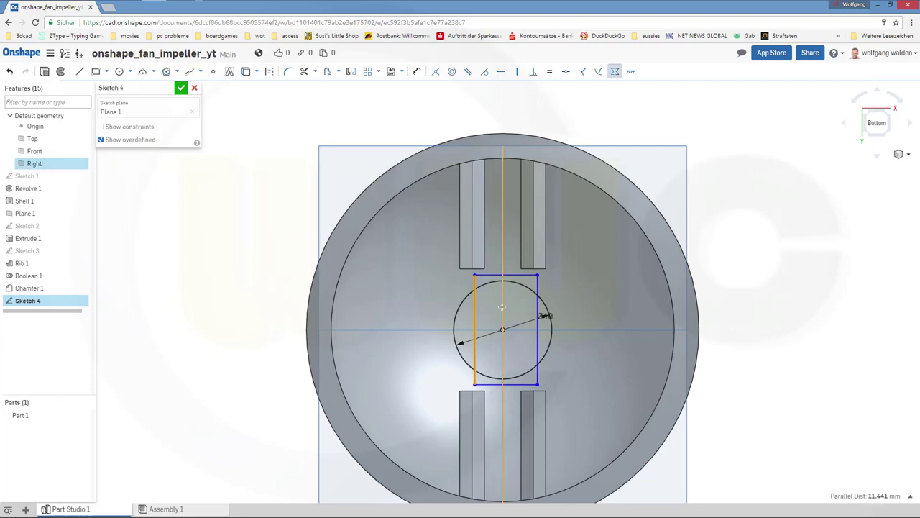
pyautogui.click(581, 128)
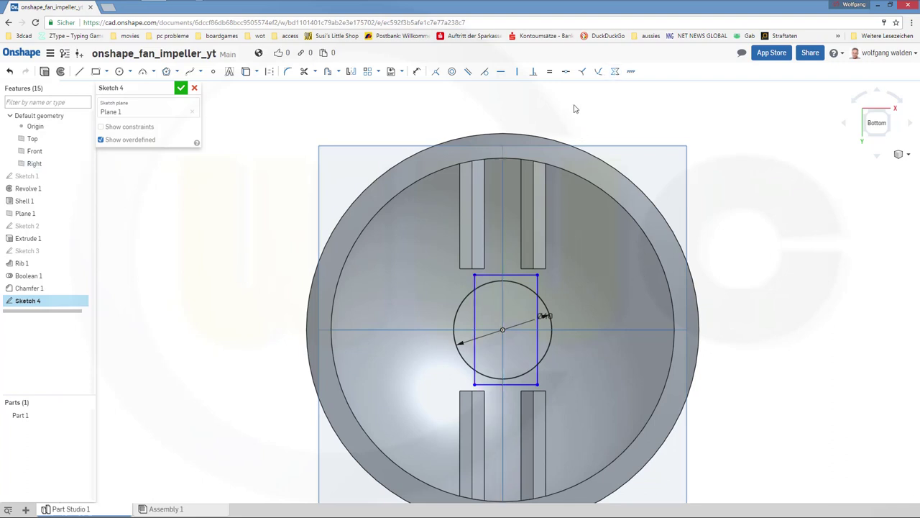
# Make the rectangle's two vertical edges symmetric about the Right plane
pyautogui.click(617, 73)
pyautogui.click(475, 319)
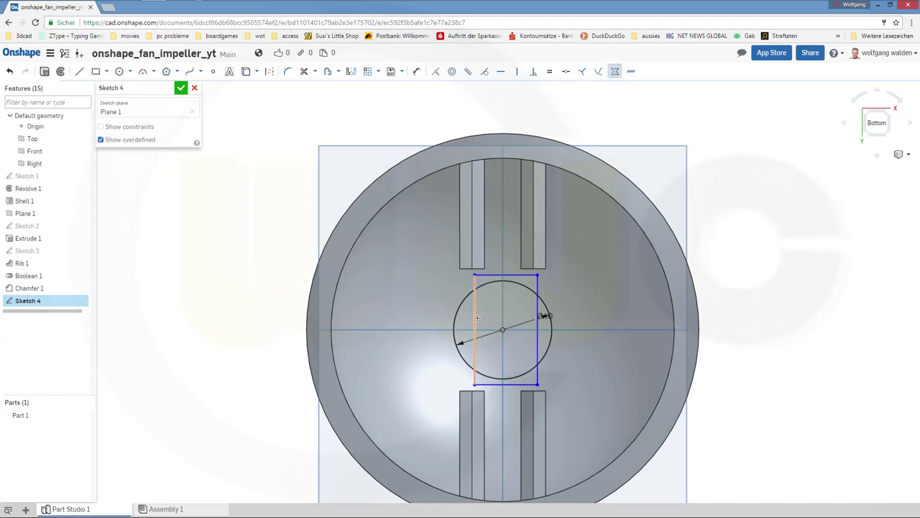
pyautogui.click(478, 318)
pyautogui.click(475, 319)
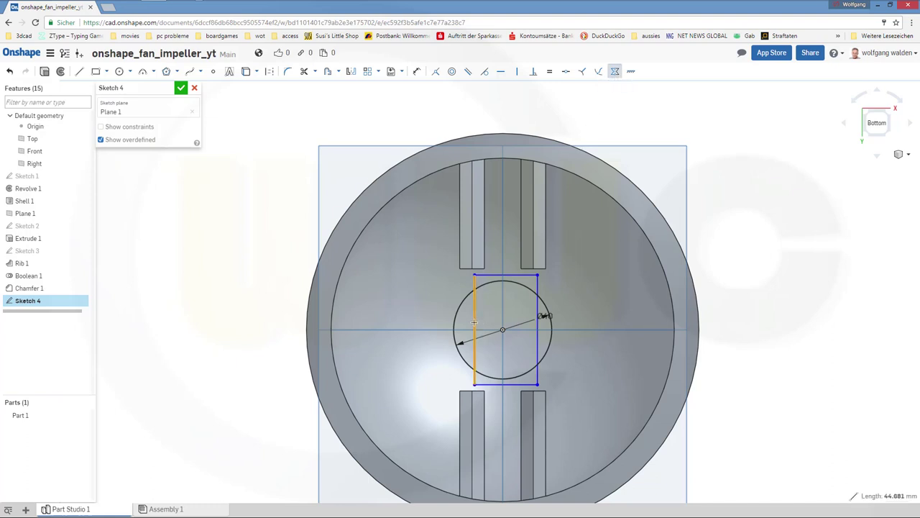
pyautogui.click(537, 346)
pyautogui.click(501, 305)
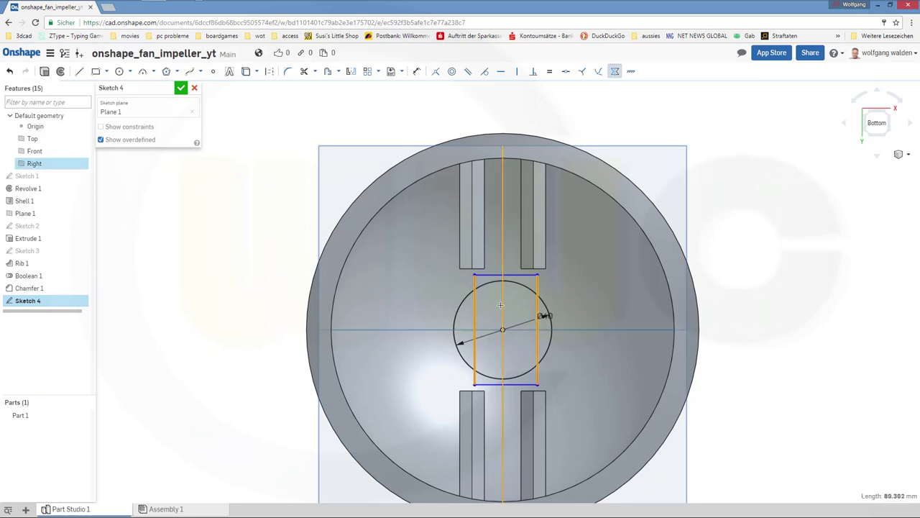
pyautogui.press('y')
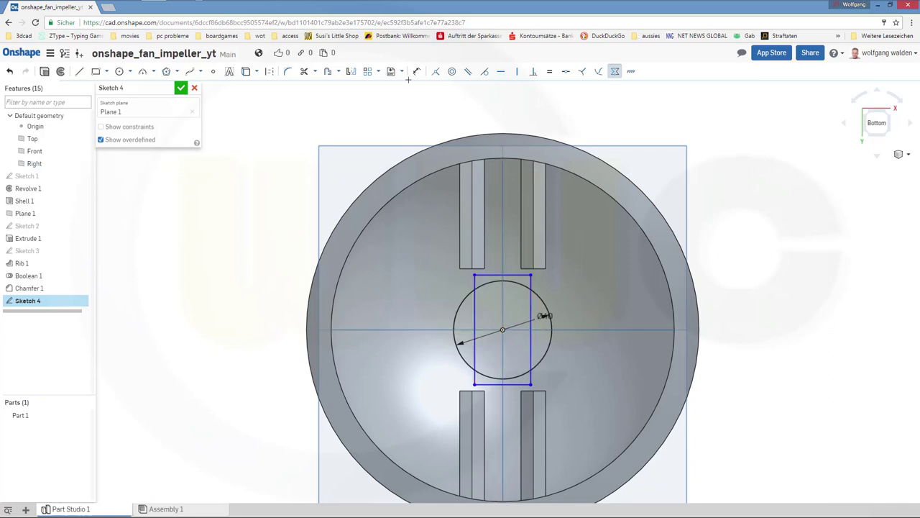
# Dimension the distance between the rectangle's two horizontal edges as 60 mm
pyautogui.click(418, 71)
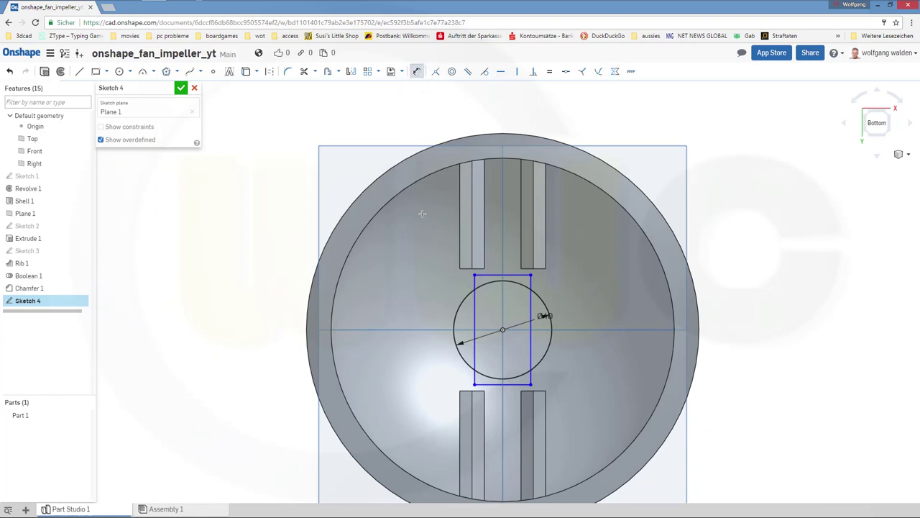
pyautogui.click(486, 285)
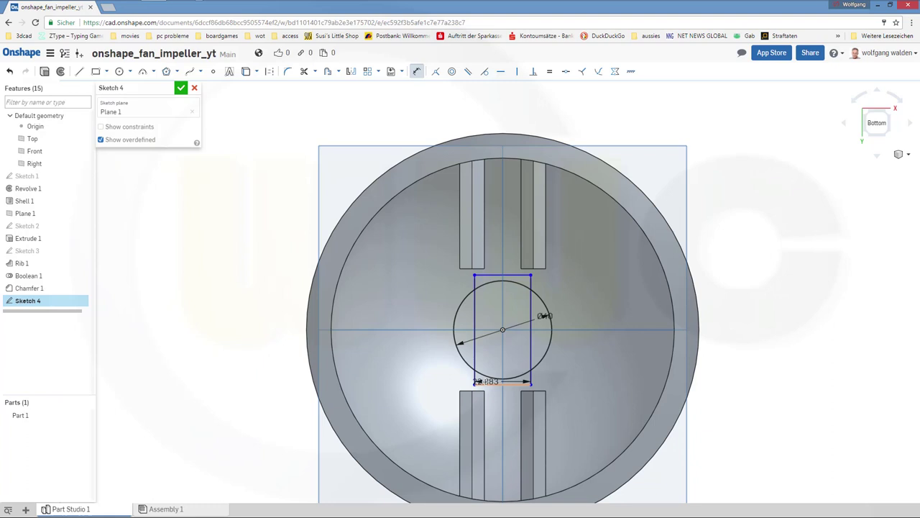
pyautogui.click(478, 382)
pyautogui.click(597, 338)
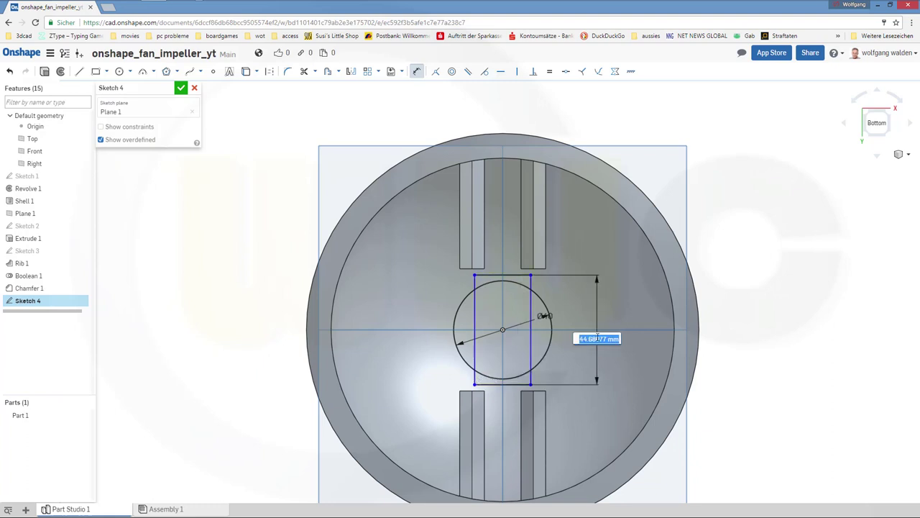
pyautogui.write('60')
pyautogui.press('Return')
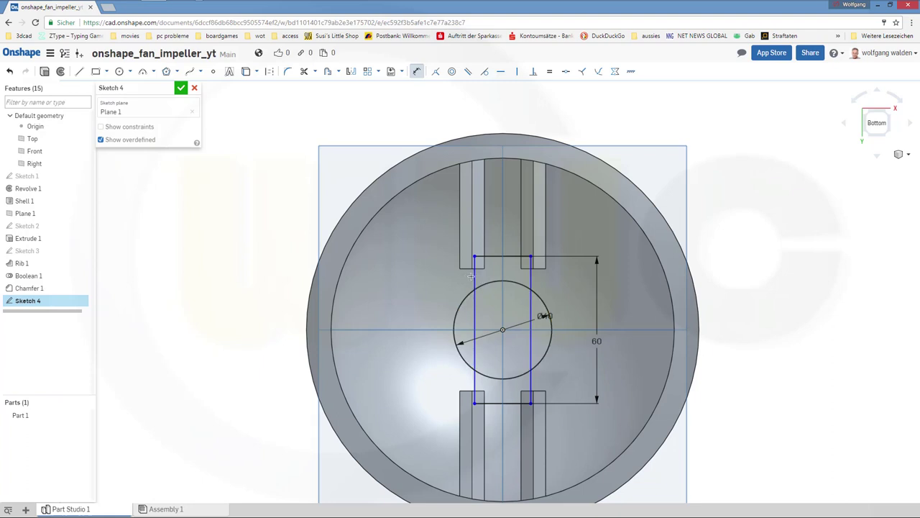
# Dimension the distance between the rectangle's two vertical edges as 15 mm
pyautogui.click(529, 280)
pyautogui.click(475, 270)
pyautogui.click(503, 225)
pyautogui.write('1')
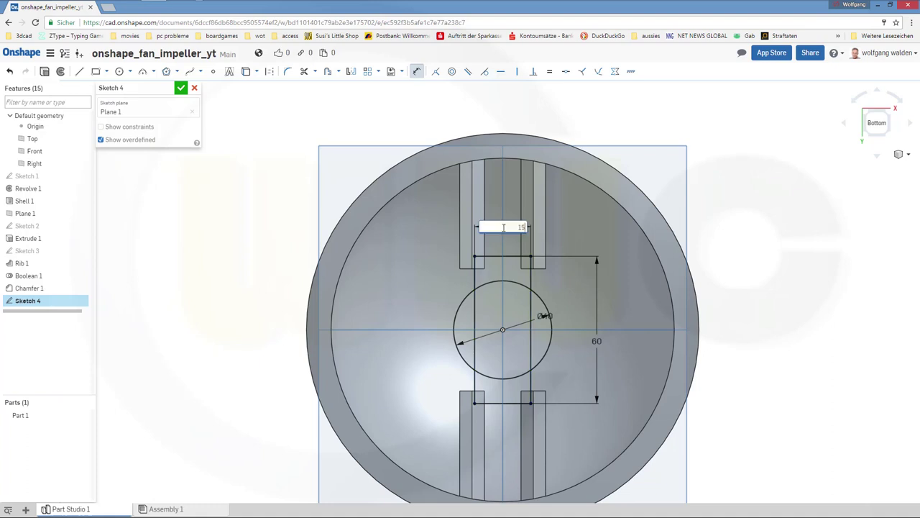
pyautogui.write('5')
pyautogui.press('Return')
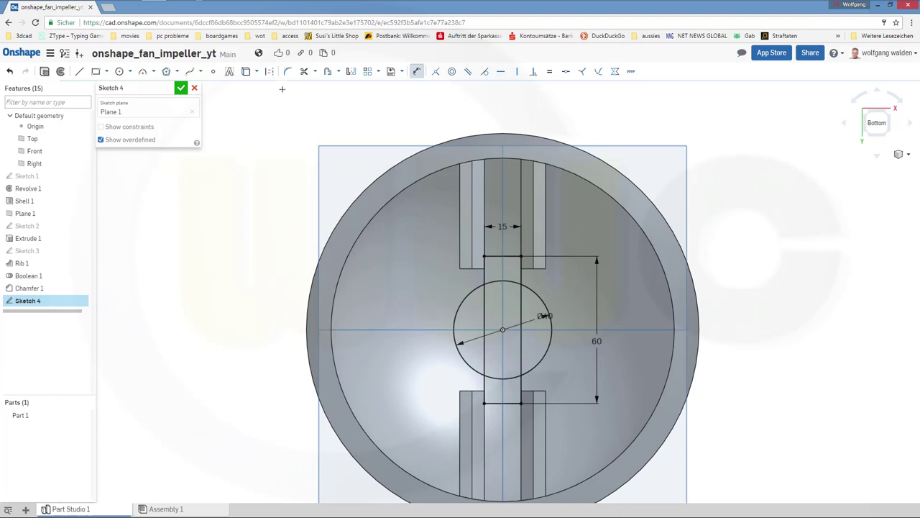
# Trim the circle arcs inside the rectangle and the rectangle edges inside the circle to leave one closed outline, and finish the sketch
pyautogui.click(305, 72)
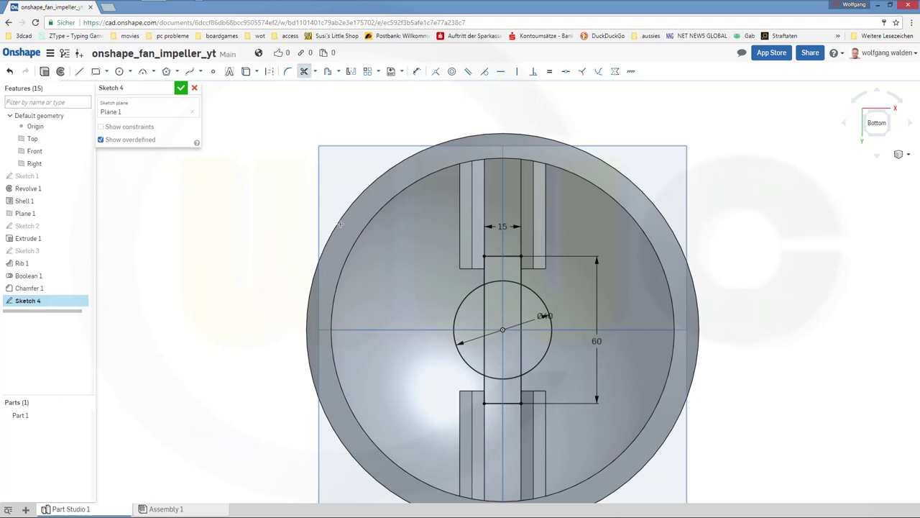
pyautogui.click(503, 282)
pyautogui.click(484, 334)
pyautogui.click(524, 357)
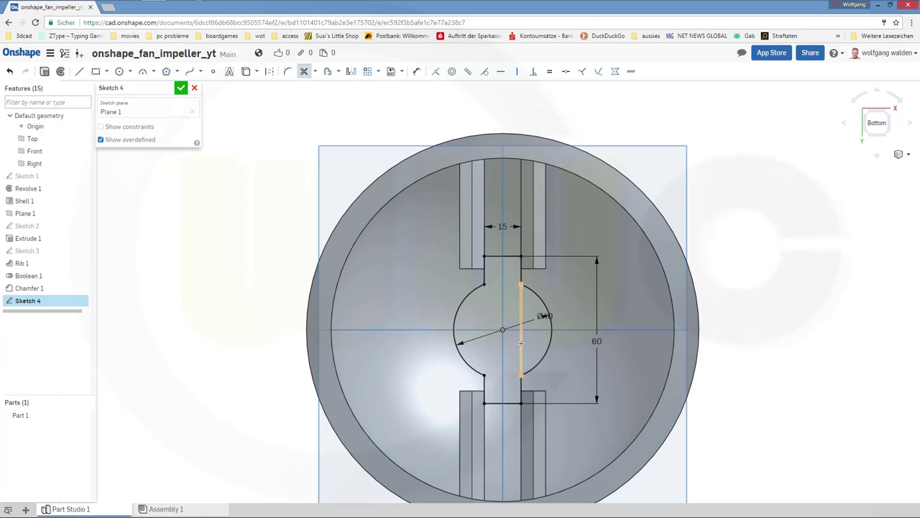
pyautogui.click(522, 344)
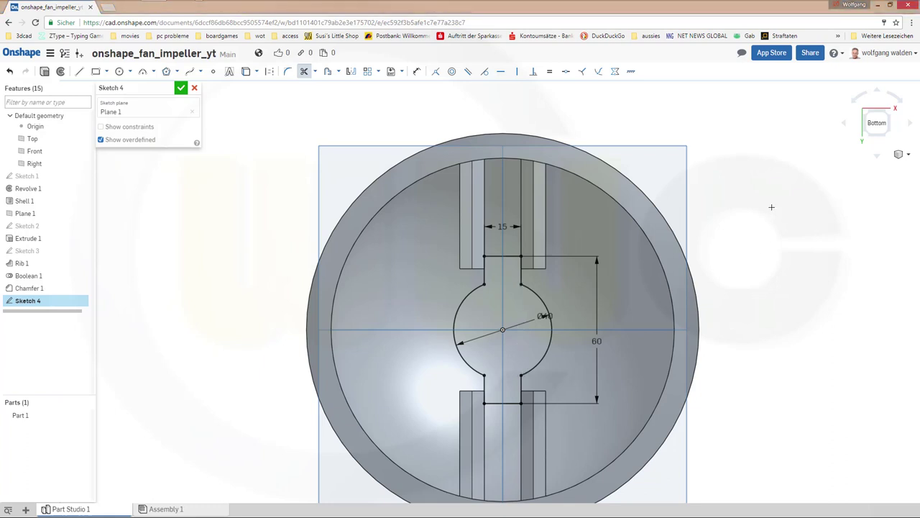
pyautogui.click(180, 88)
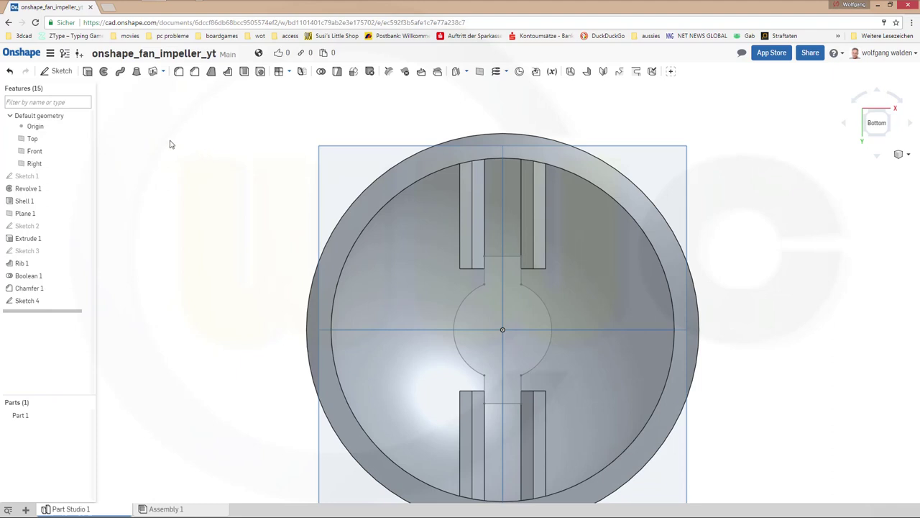
# Set up an Extrude in Remove mode with a Through all end type on the enclosed region of Sketch 4
pyautogui.click(87, 72)
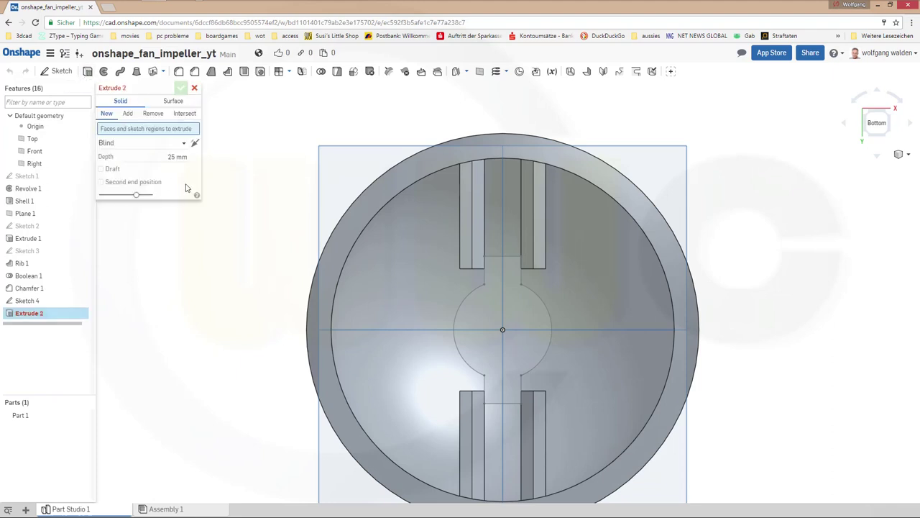
pyautogui.click(152, 114)
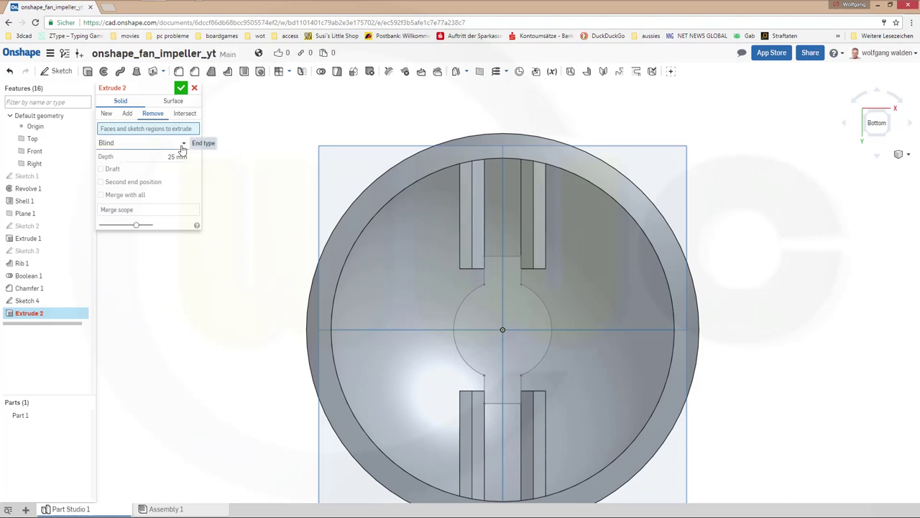
pyautogui.click(183, 146)
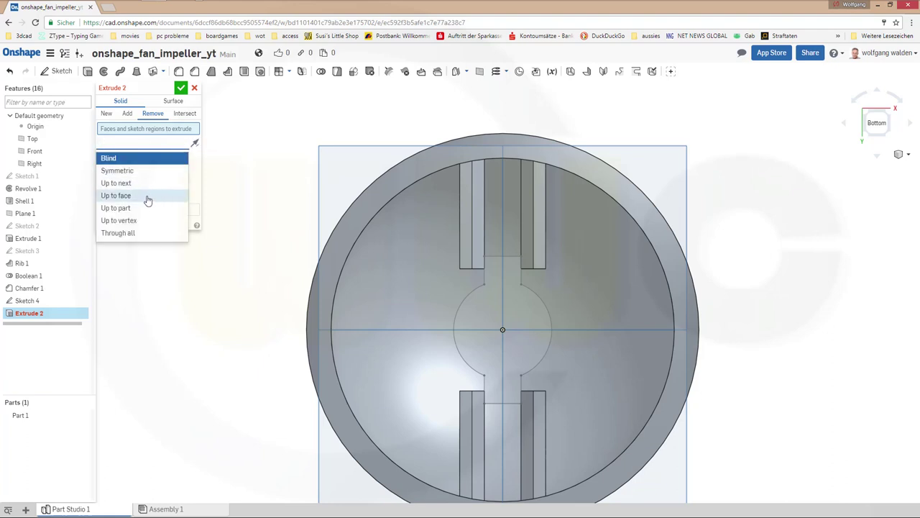
pyautogui.click(128, 233)
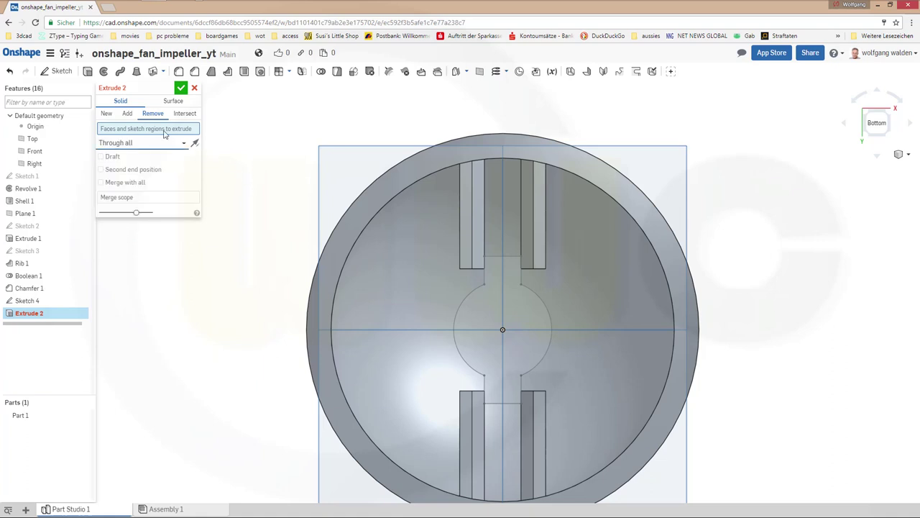
pyautogui.click(466, 299)
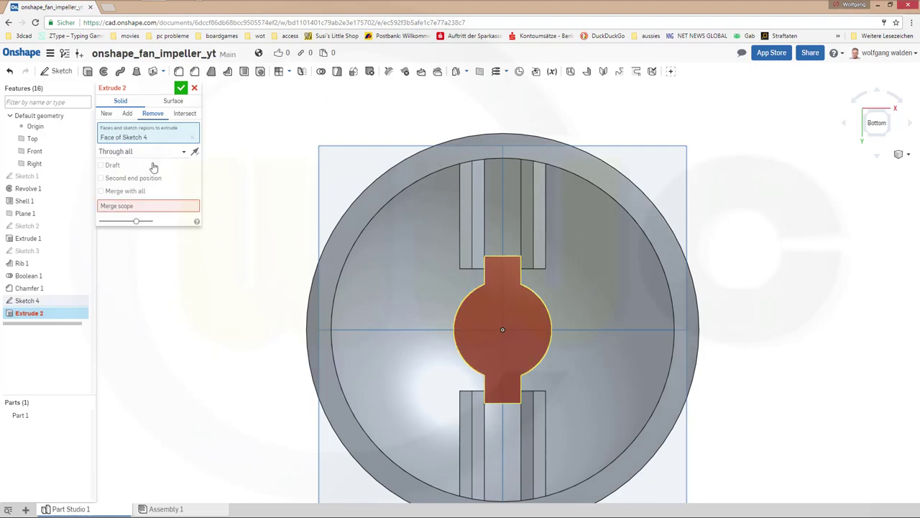
# Reverse the cut direction so it passes through the domed end, with Part 1 as the merge scope, and accept the extrude
pyautogui.press('Left')
pyautogui.press('Left')
pyautogui.press('Left')
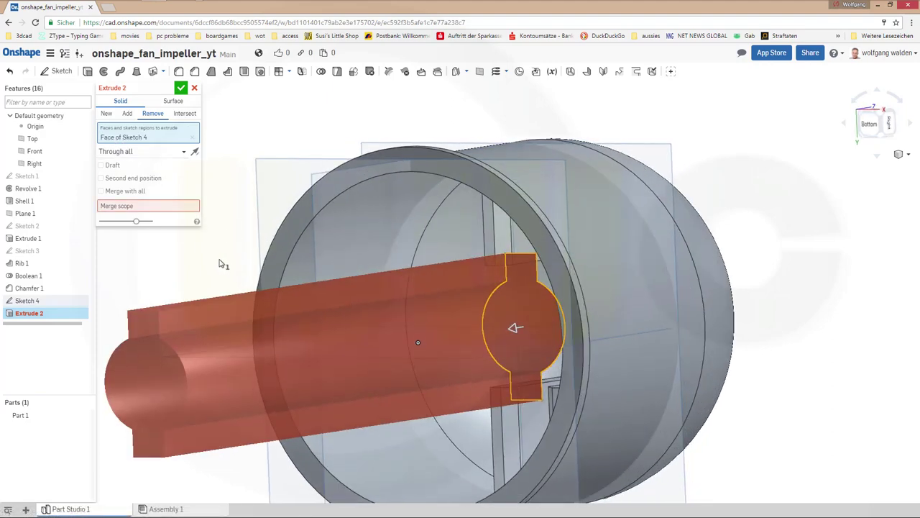
pyautogui.click(193, 155)
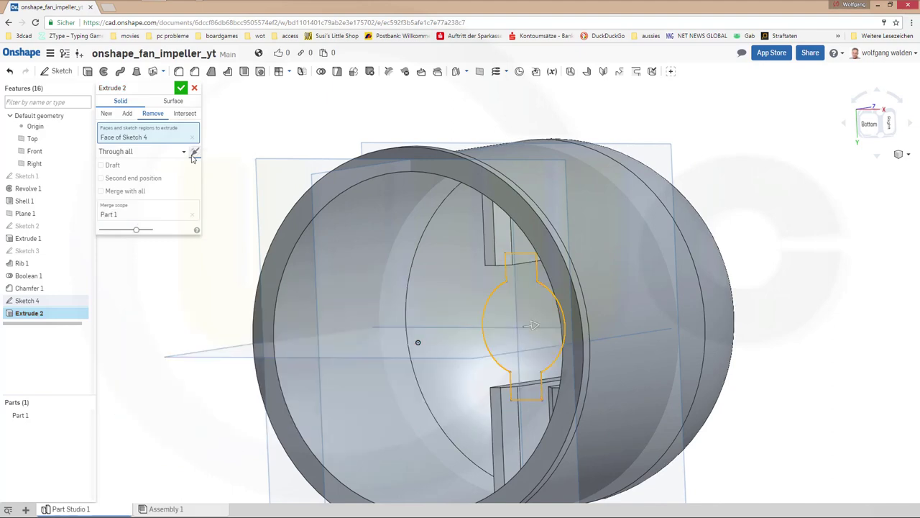
pyautogui.click(116, 211)
pyautogui.hotkey('shift', '6')
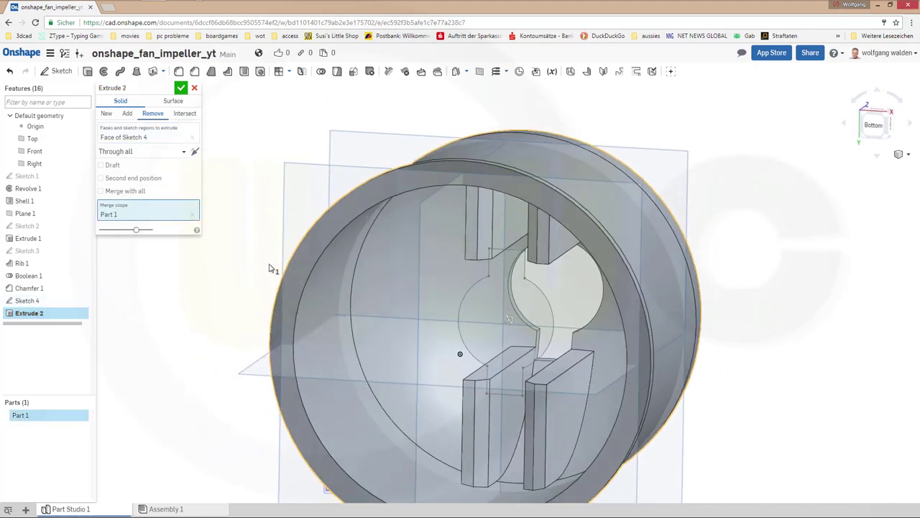
pyautogui.click(180, 88)
pyautogui.moveTo(316, 200); pyautogui.dragTo(266, 248, button='right')
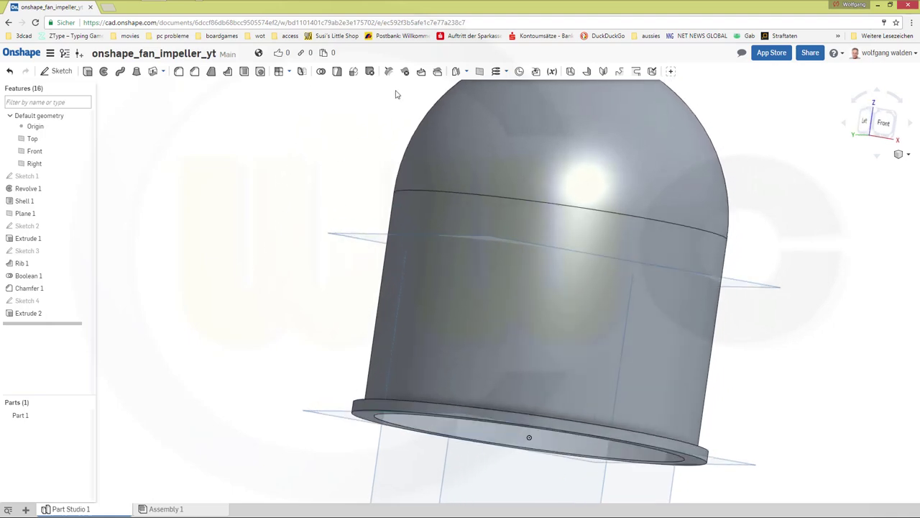
pyautogui.click(162, 74)
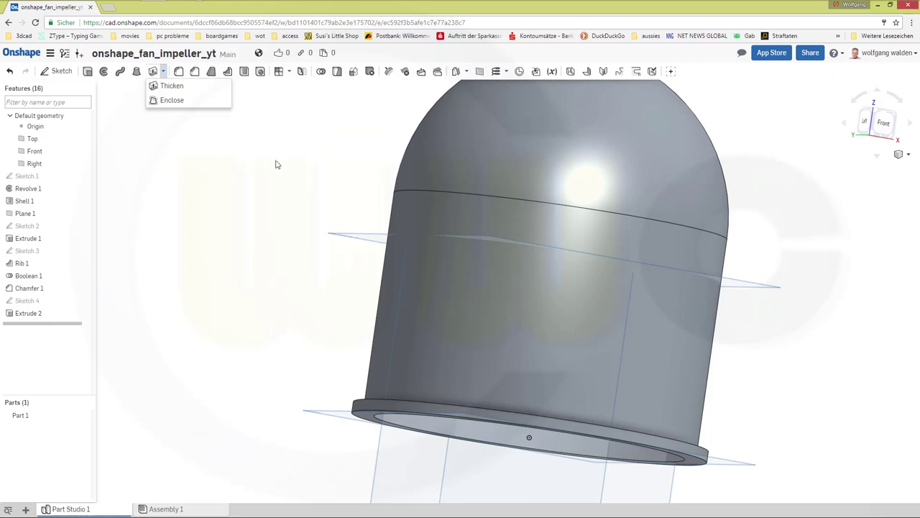
pyautogui.moveTo(286, 164); pyautogui.dragTo(300, 143, button='right')
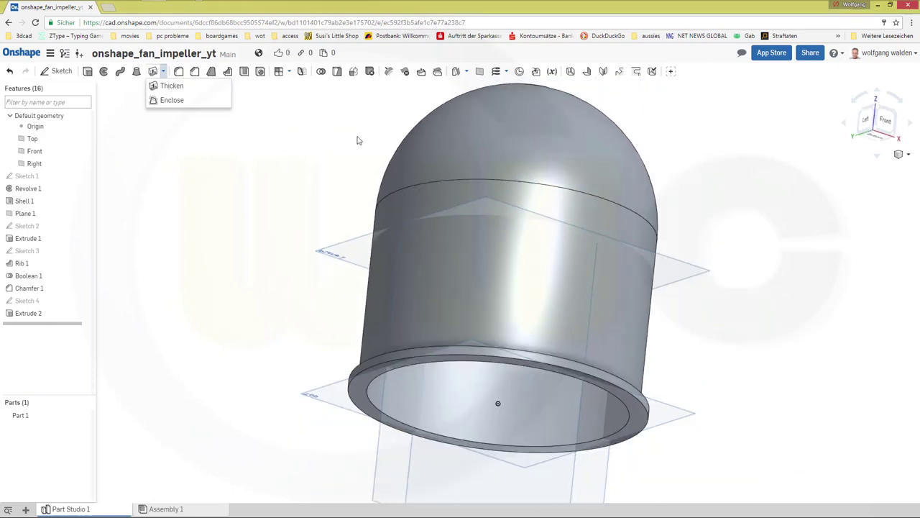
pyautogui.moveTo(360, 141); pyautogui.dragTo(362, 151, button='right')
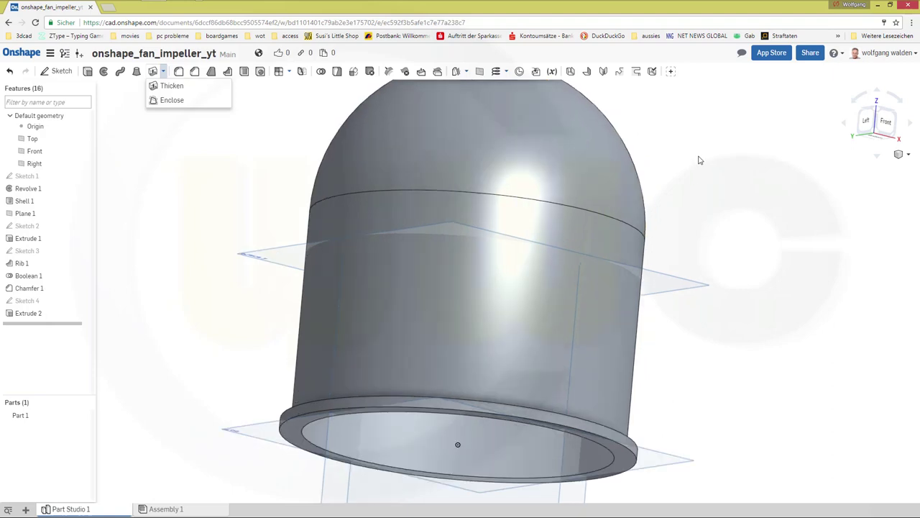
pyautogui.scroll(-2, 700, 160)
pyautogui.moveTo(695, 161); pyautogui.dragTo(309, 117, button='right')
pyautogui.click(238, 138)
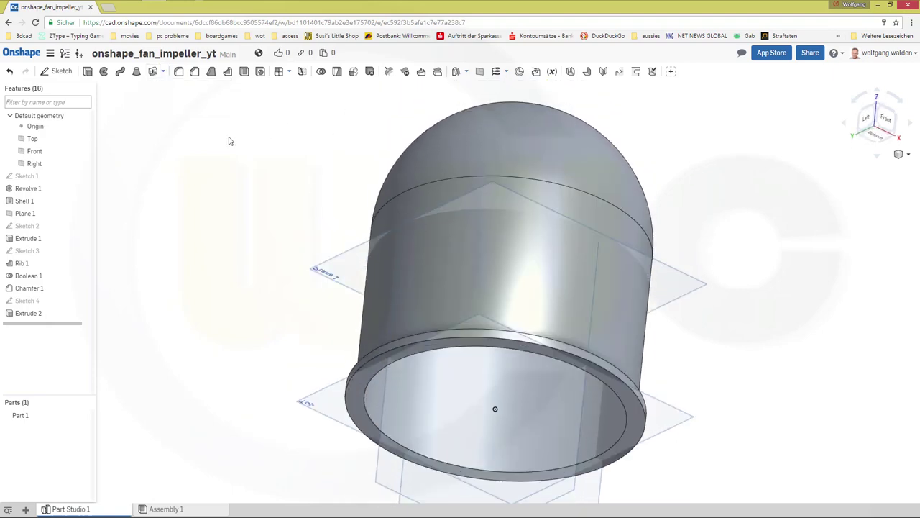
pyautogui.moveTo(288, 164); pyautogui.dragTo(292, 190, button='right')
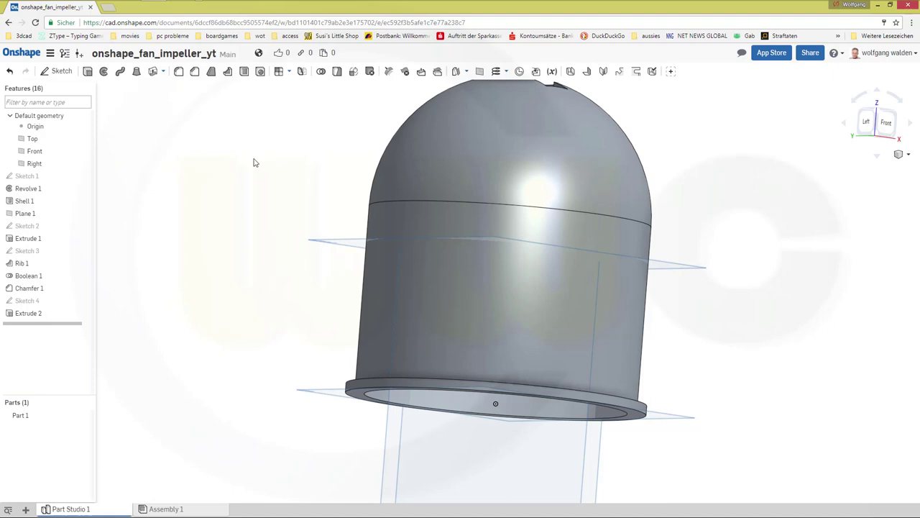
pyautogui.press('Down')
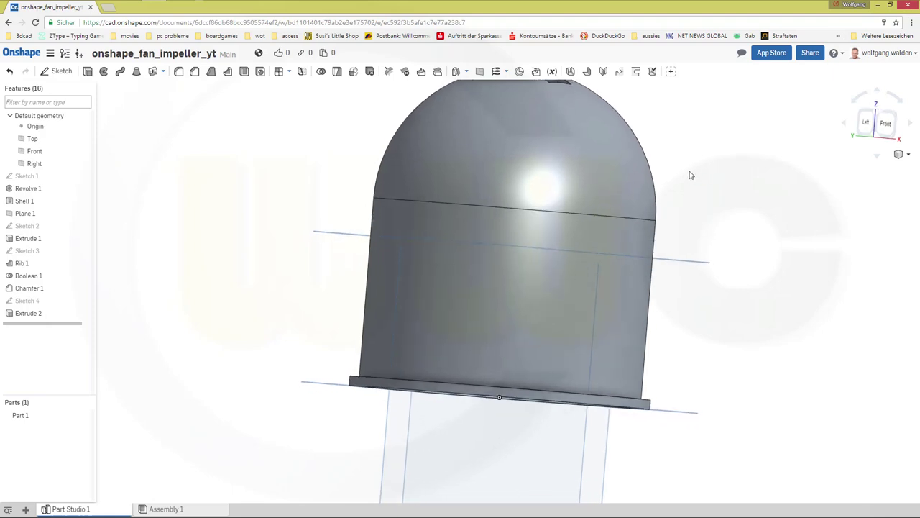
pyautogui.moveTo(685, 177); pyautogui.dragTo(635, 225, button='middle')
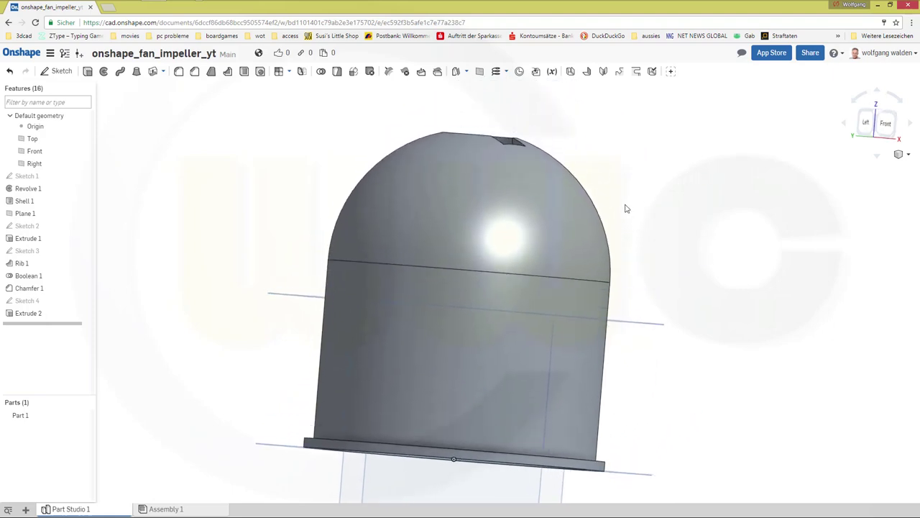
pyautogui.moveTo(626, 208); pyautogui.dragTo(559, 197, button='right')
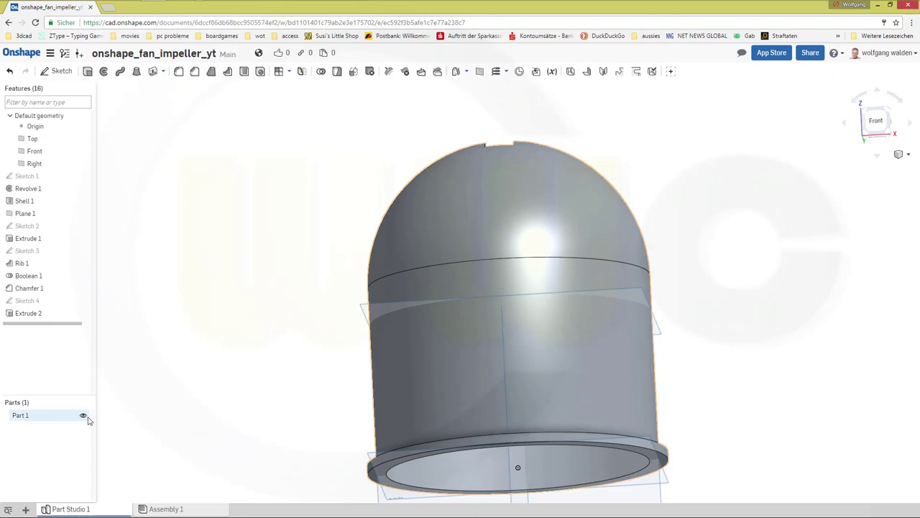
# Hide Part 1 and start a sketch on the Front plane, viewed normal to the sketch plane
pyautogui.click(84, 416)
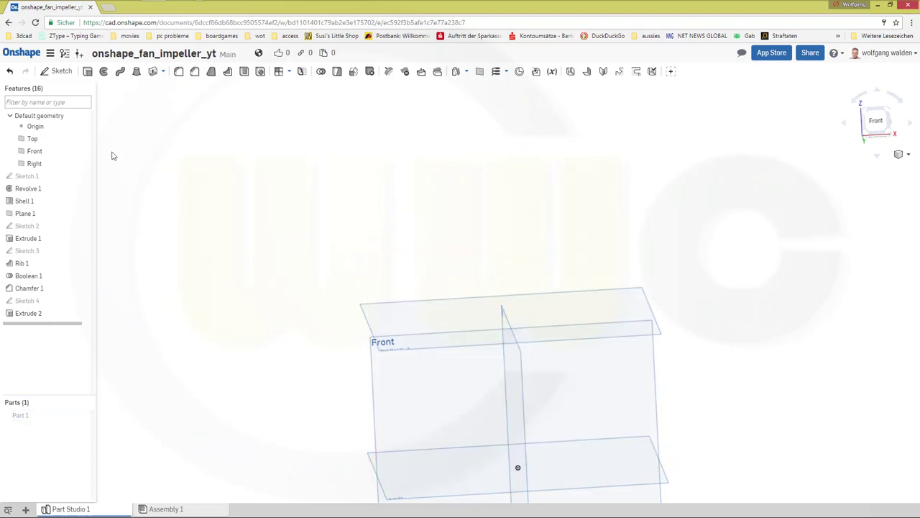
pyautogui.click(57, 71)
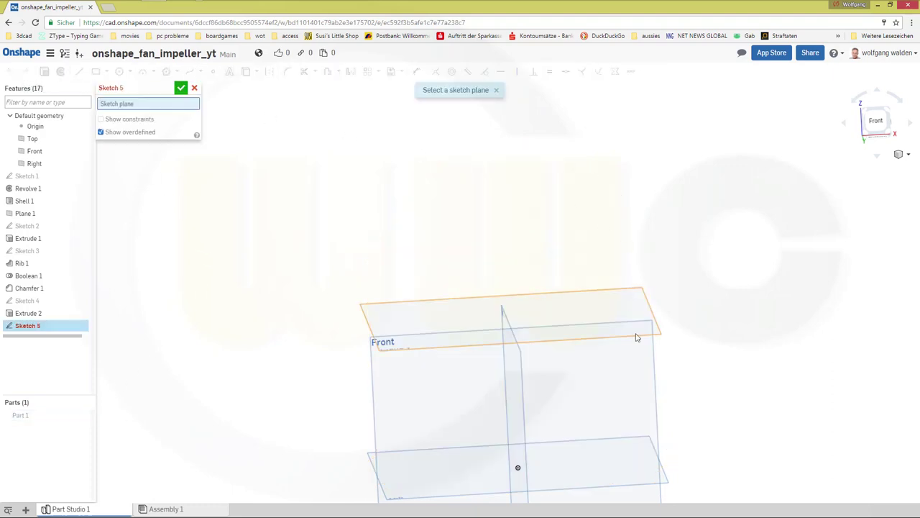
pyautogui.click(655, 379)
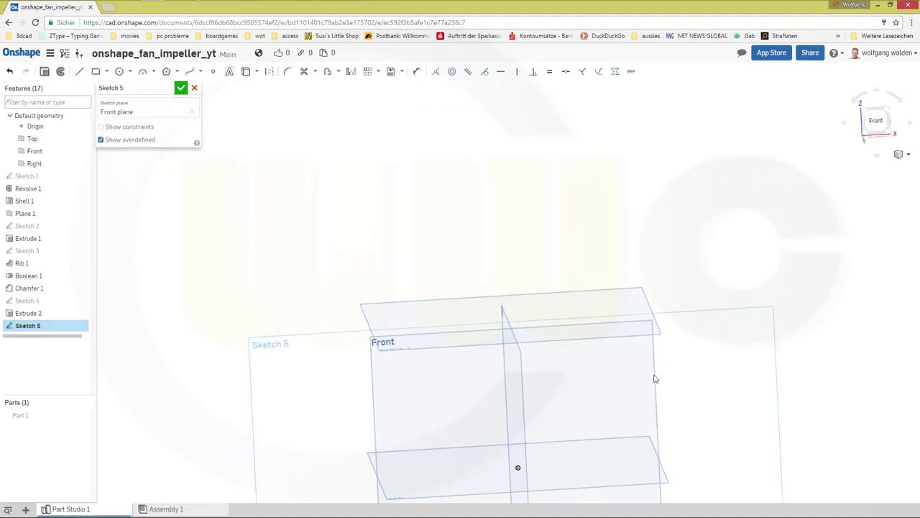
pyautogui.rightClick(666, 223)
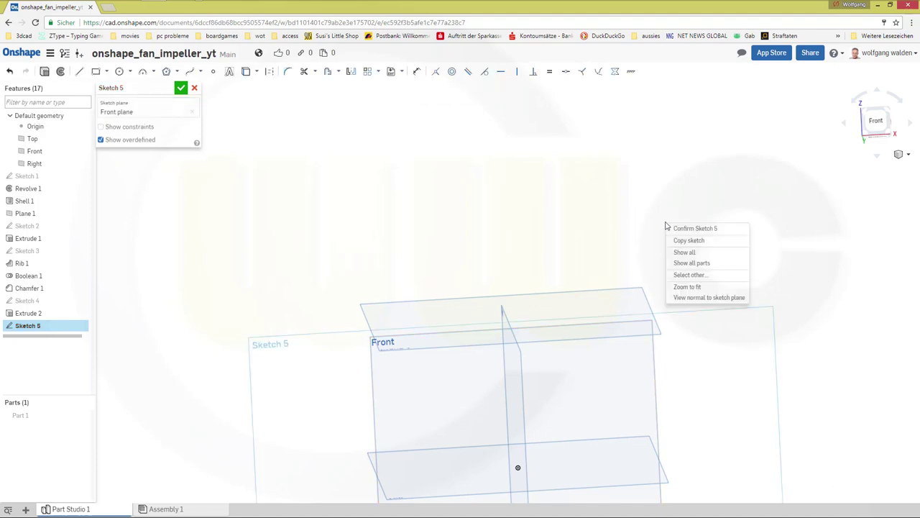
pyautogui.click(705, 297)
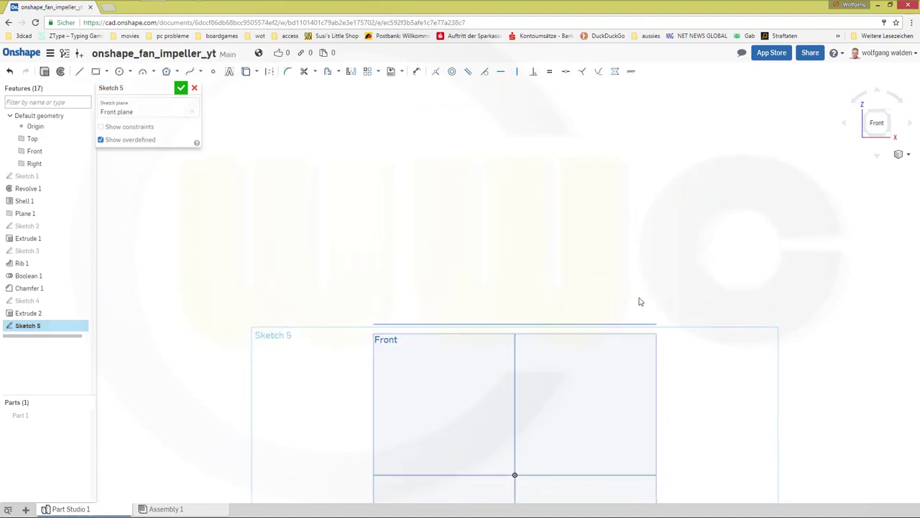
pyautogui.moveTo(634, 292)
pyautogui.mouseDown(button='middle')
pyautogui.moveTo(637, 262)
pyautogui.moveTo(607, 173)
pyautogui.mouseUp(button='middle')
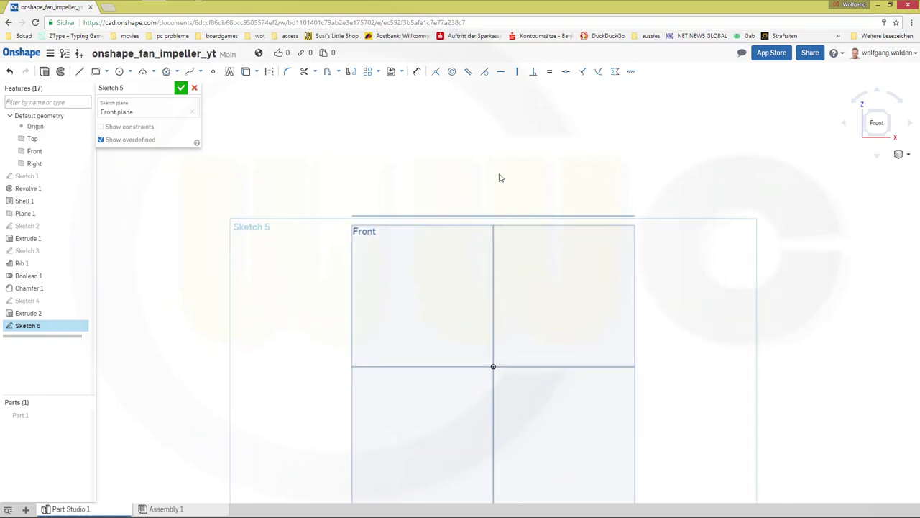
# Sketch a slanted line about 68 mm long crossing the vertical axis, and a three-point arc curving over from its upper end
pyautogui.click(79, 73)
pyautogui.click(456, 374)
pyautogui.click(520, 264)
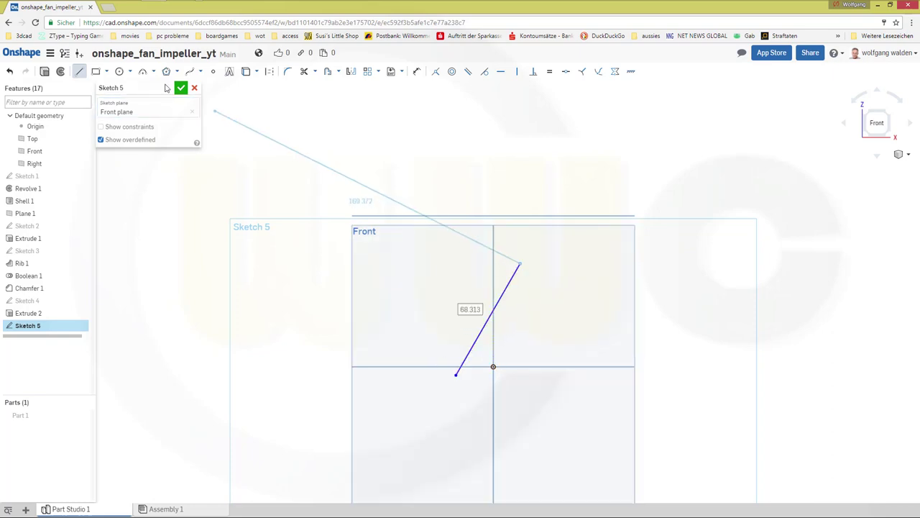
pyautogui.click(143, 75)
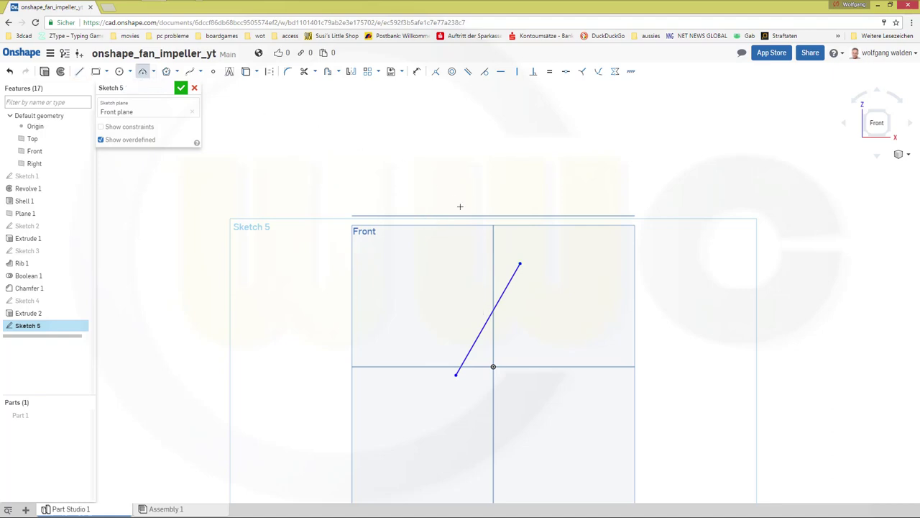
pyautogui.click(520, 263)
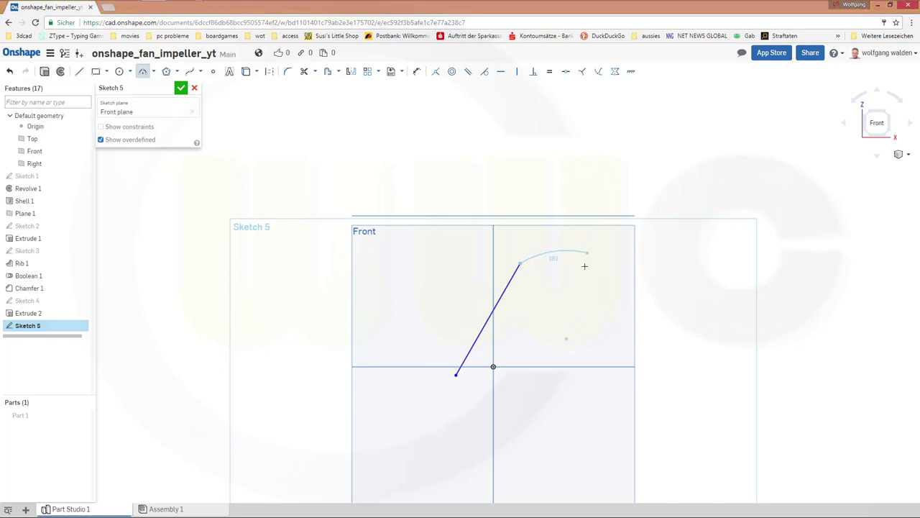
pyautogui.click(561, 239)
pyautogui.press('Escape')
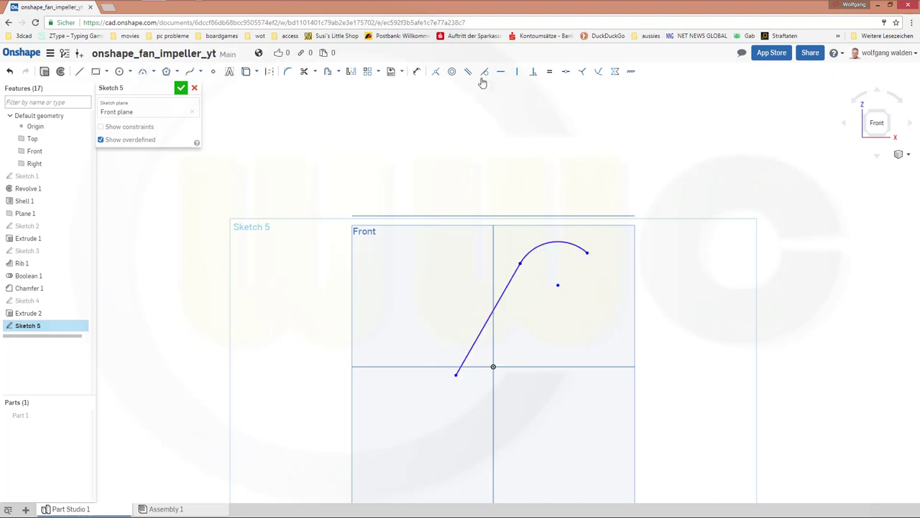
# Make the arc tangent to the slanted line and align the line's lower endpoint horizontally with the origin
pyautogui.click(485, 72)
pyautogui.click(530, 253)
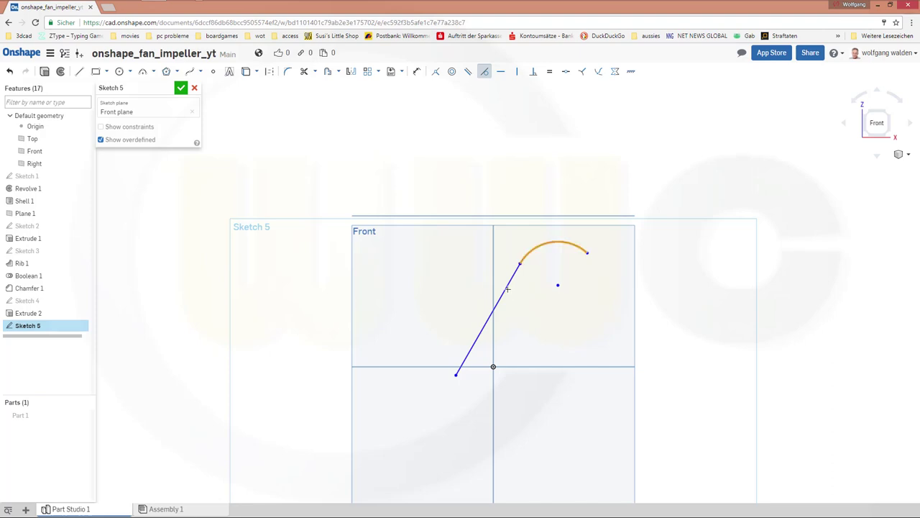
pyautogui.click(507, 289)
pyautogui.press('Escape')
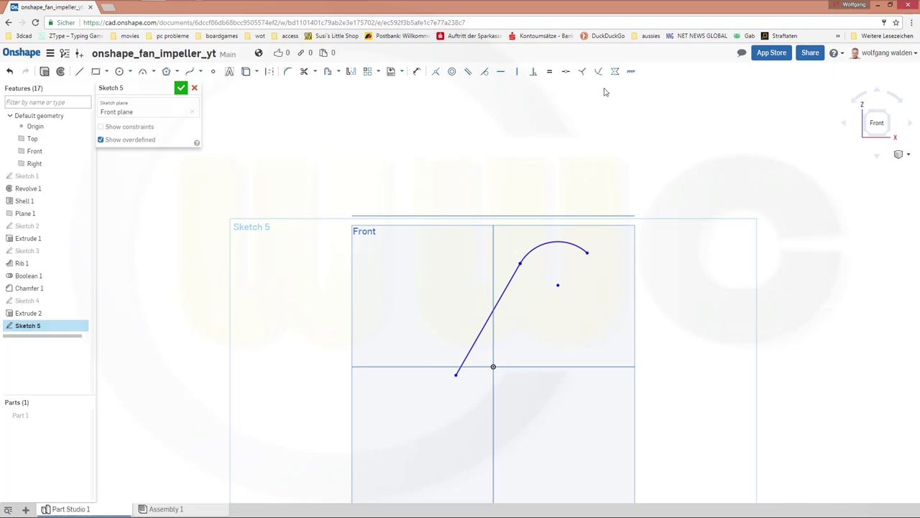
pyautogui.click(501, 71)
pyautogui.click(457, 375)
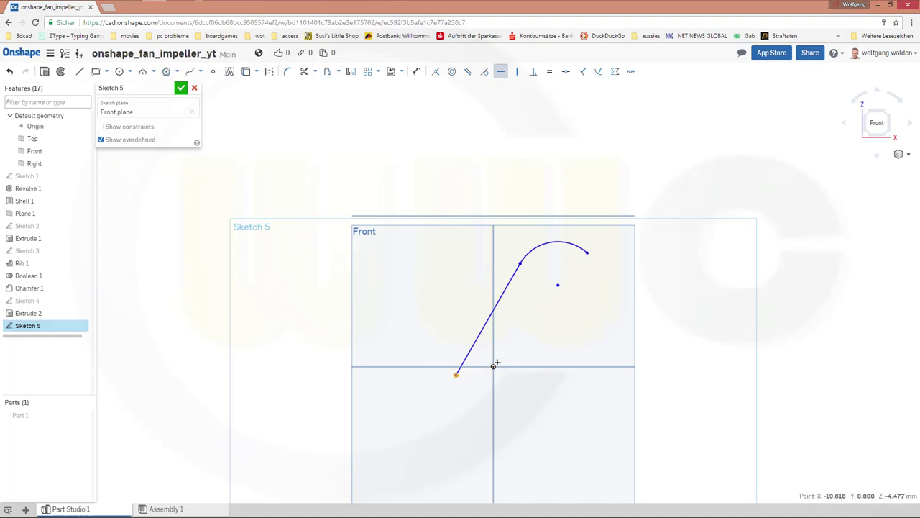
pyautogui.click(493, 366)
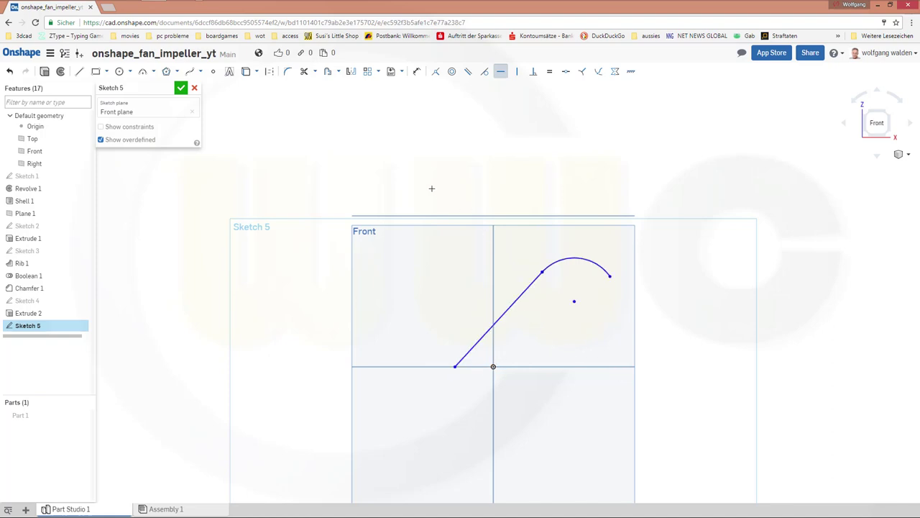
# Dimension the angle between the slanted line and the horizontal through the origin at 85°
pyautogui.click(418, 73)
pyautogui.click(474, 354)
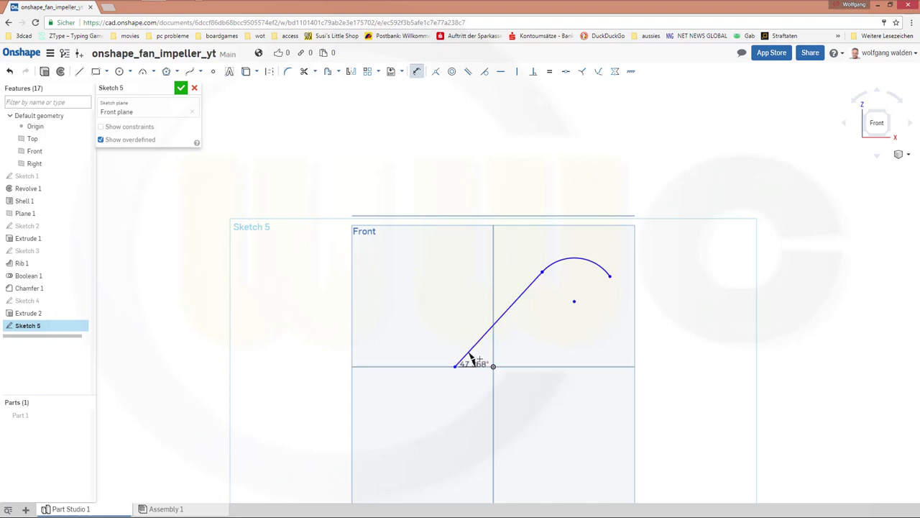
pyautogui.click(476, 366)
pyautogui.click(497, 341)
pyautogui.write('85')
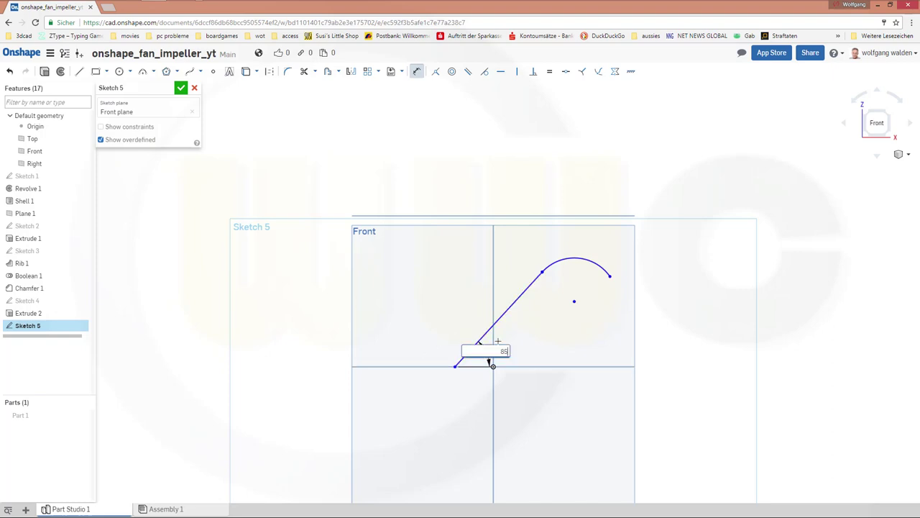
pyautogui.press('Return')
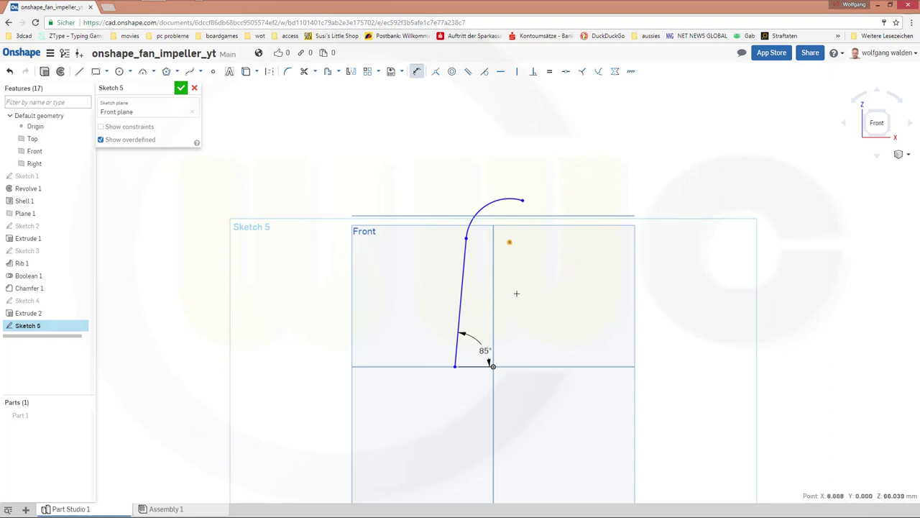
# Dimension the arc's centre 105 mm vertically above the origin and set the arc's radius to 30 mm
pyautogui.click(493, 366)
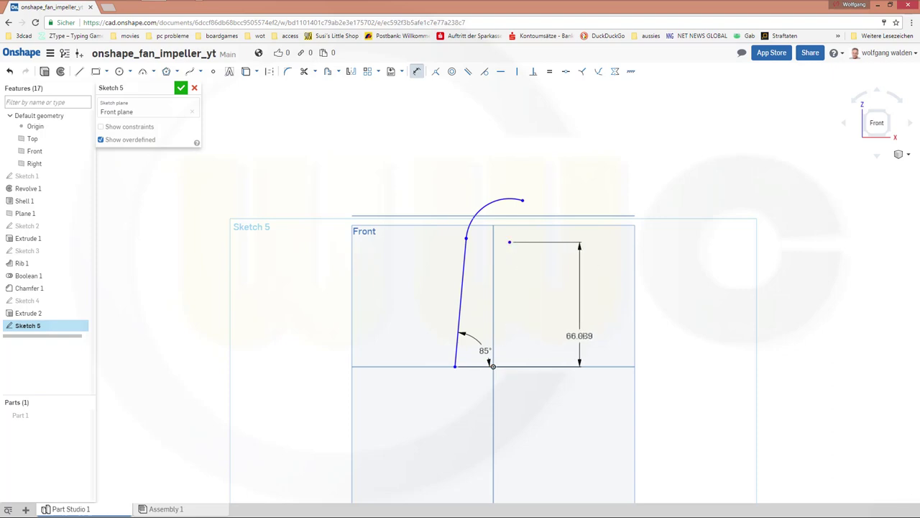
pyautogui.click(680, 343)
pyautogui.write('105')
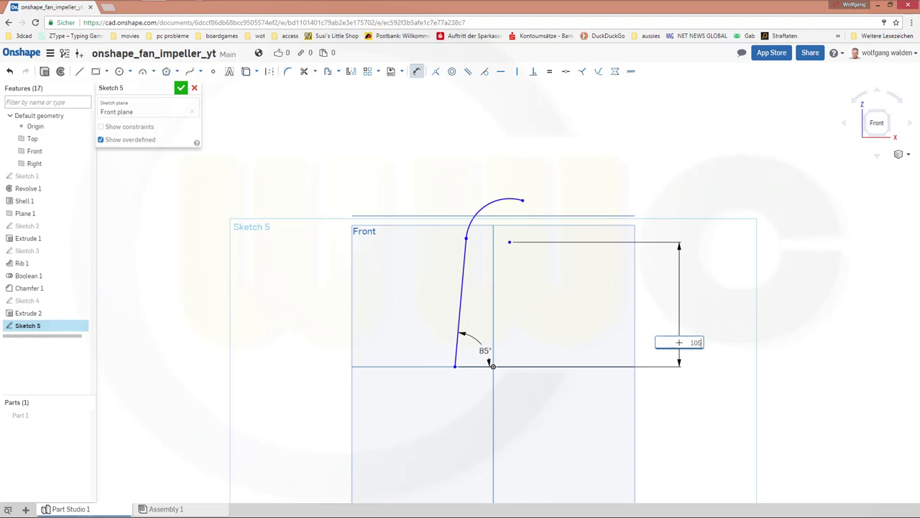
pyautogui.press('Return')
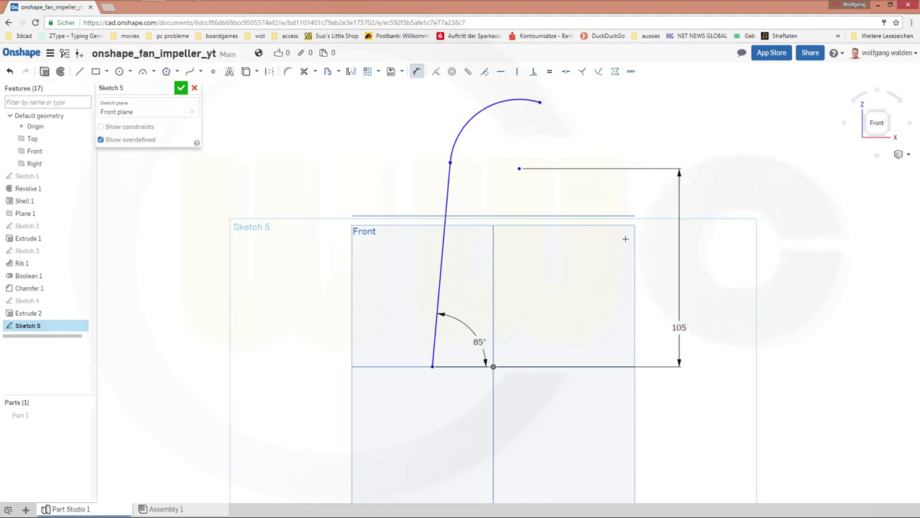
pyautogui.click(487, 110)
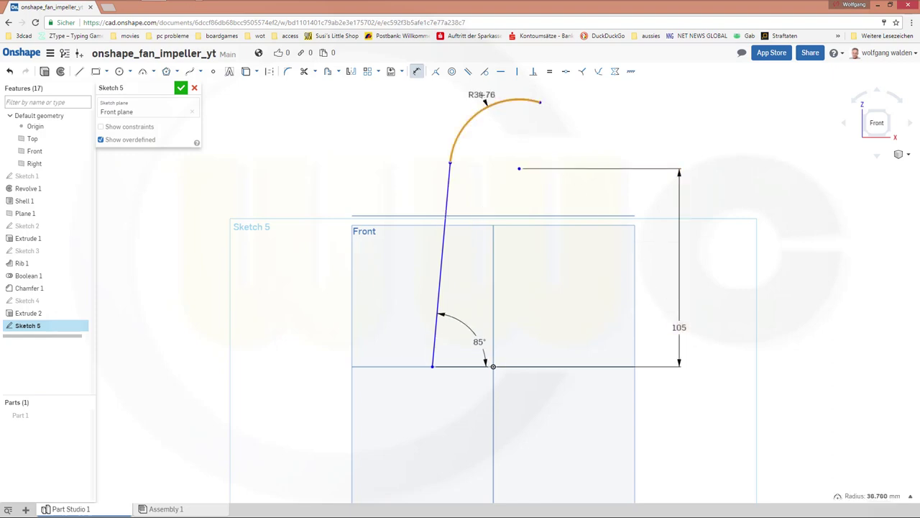
pyautogui.click(482, 94)
pyautogui.write('30')
pyautogui.press('Return')
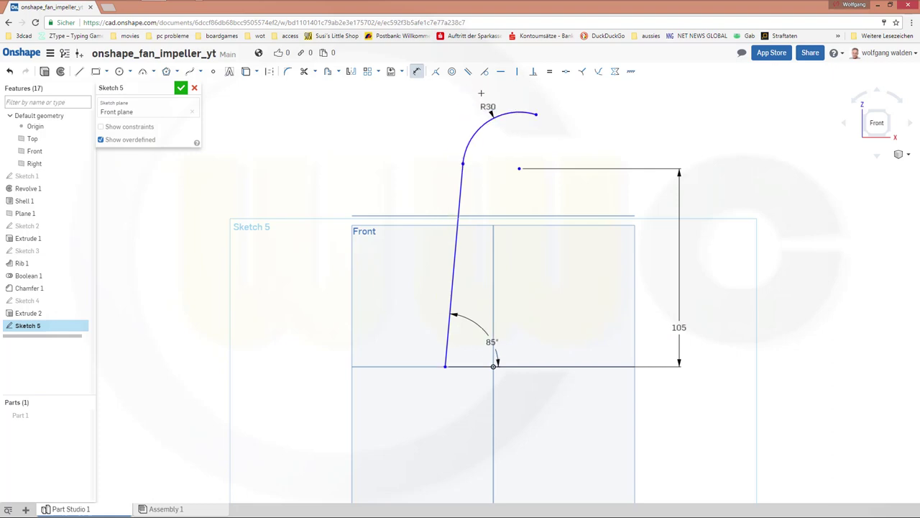
# Draw two connected lines from the arc's endpoints to its centre, closing the sector
pyautogui.click(79, 71)
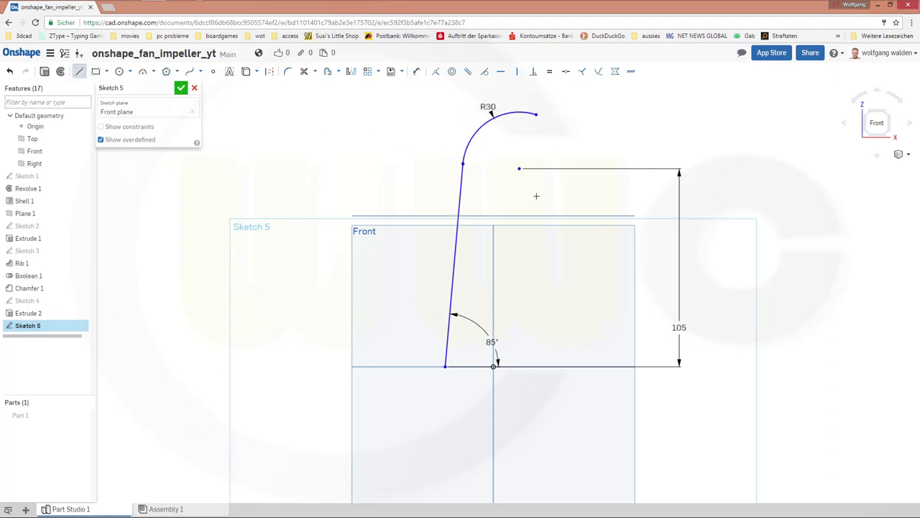
pyautogui.click(464, 163)
pyautogui.click(519, 168)
pyautogui.click(536, 114)
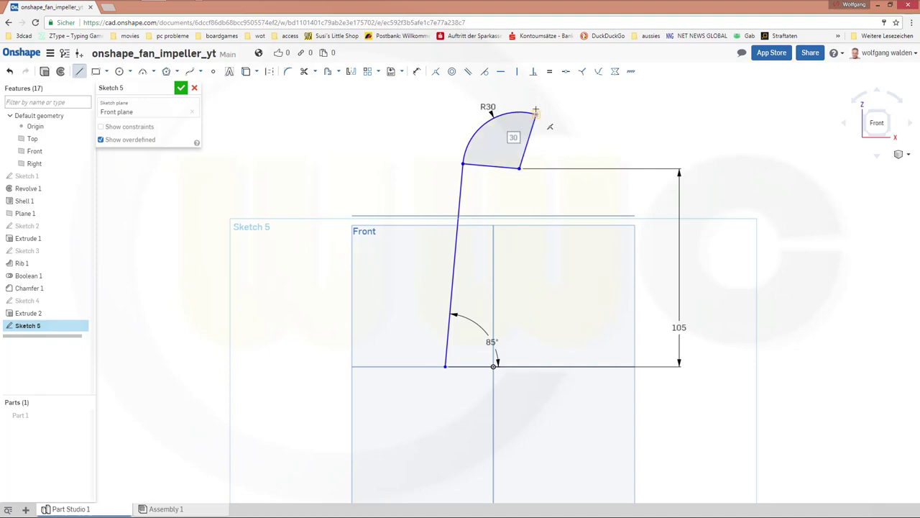
pyautogui.press('Escape')
# Convert the two lines between the arc's centre and endpoints to construction lines and make them perpendicular to each other
pyautogui.click(528, 141)
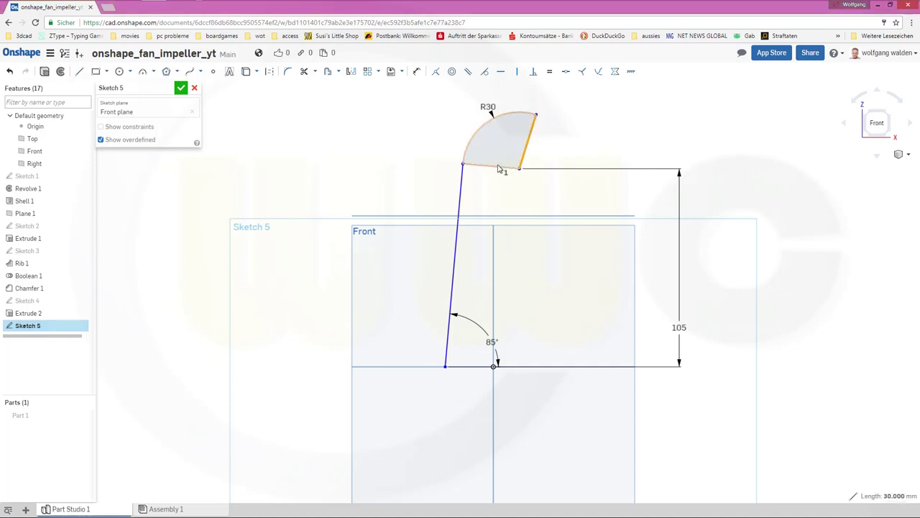
pyautogui.click(498, 167)
pyautogui.rightClick(496, 169)
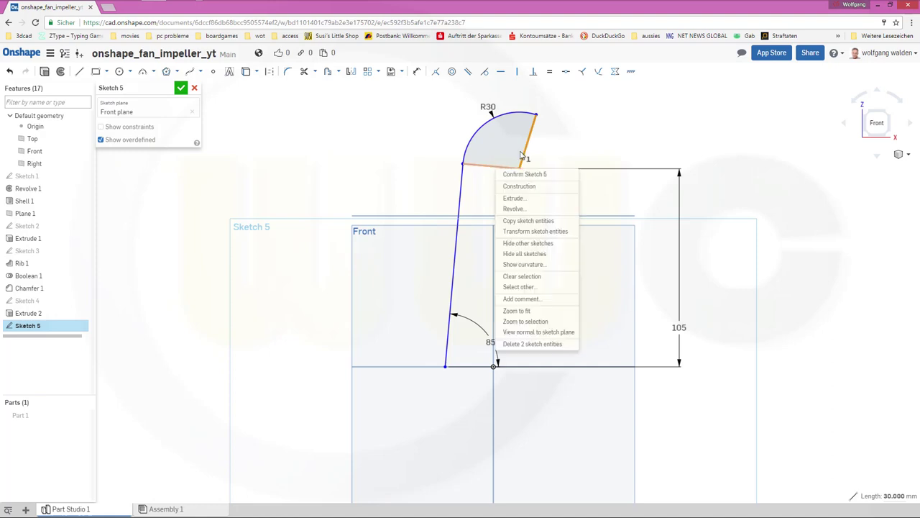
pyautogui.click(269, 74)
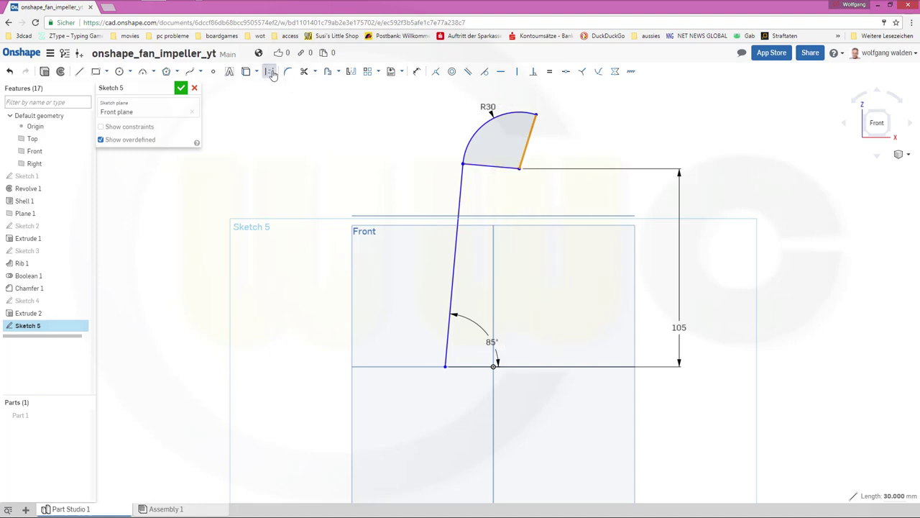
pyautogui.click(487, 168)
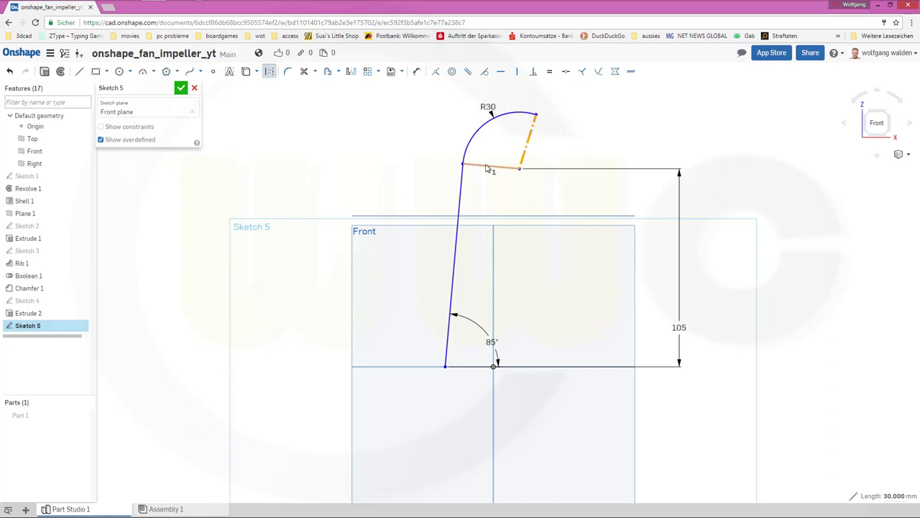
pyautogui.click(269, 73)
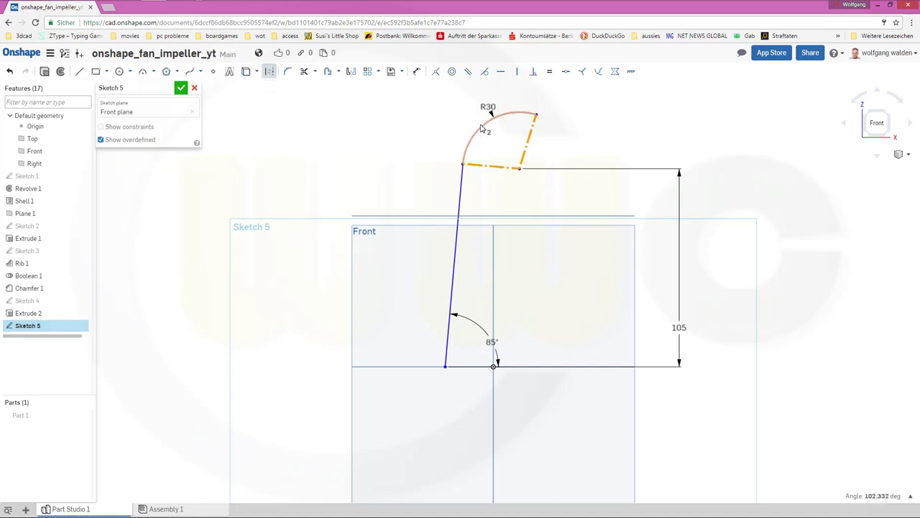
pyautogui.click(534, 75)
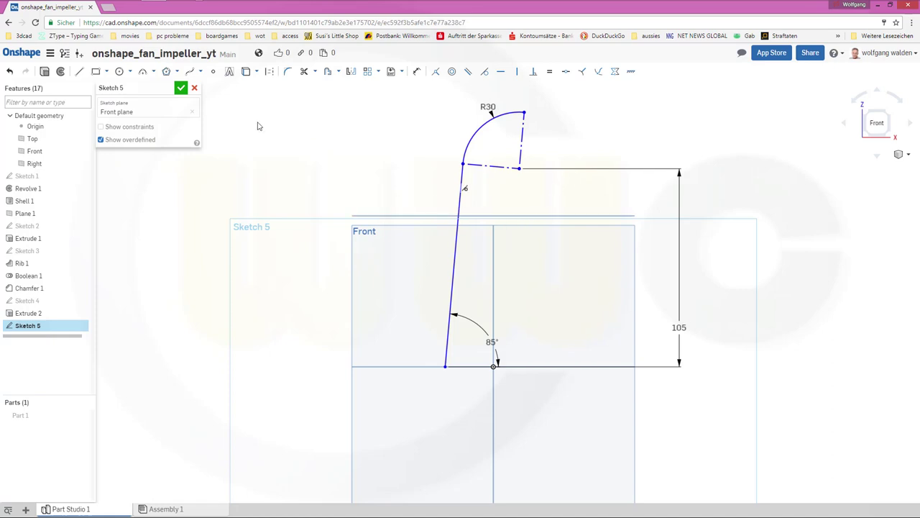
# Place a sketch point on the slanted line and make it coincident with the vertical plane line through the origin
pyautogui.click(213, 73)
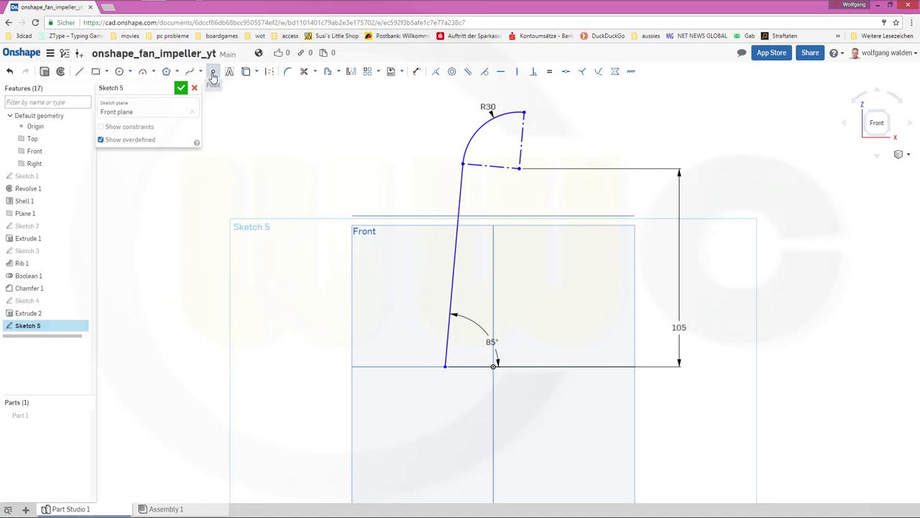
pyautogui.click(458, 231)
pyautogui.click(436, 73)
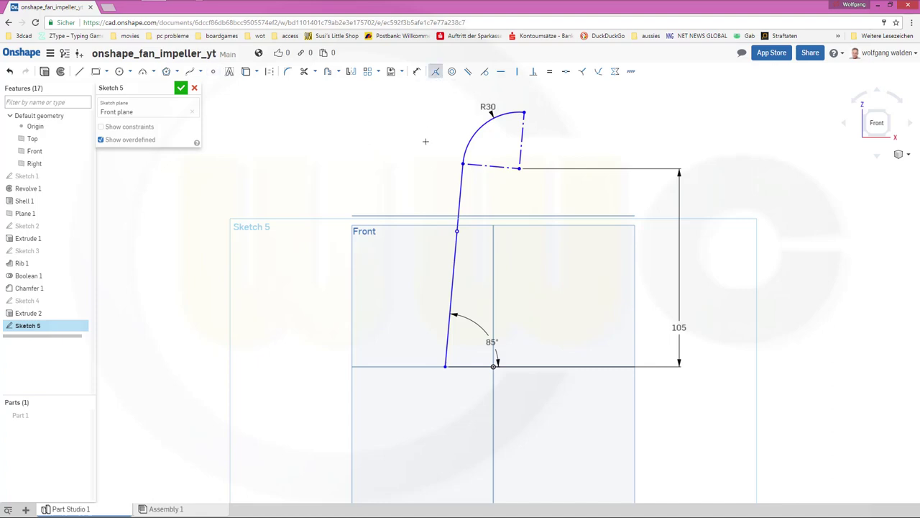
pyautogui.click(457, 230)
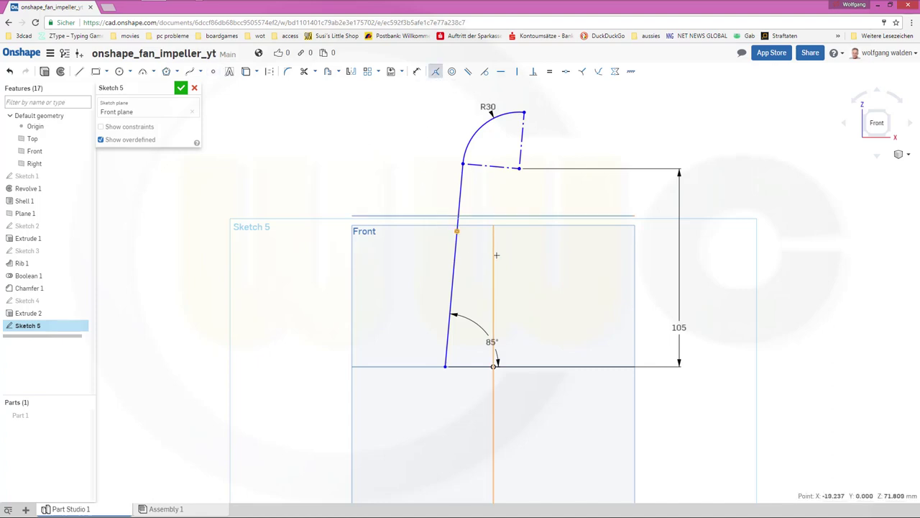
pyautogui.click(493, 251)
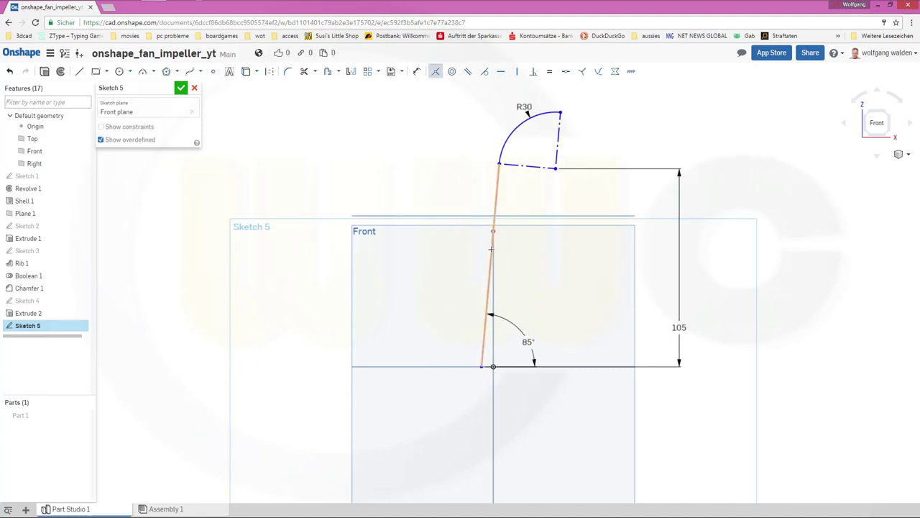
# Dimension the new point 100 mm vertically above the origin and finish the sketch
pyautogui.click(417, 71)
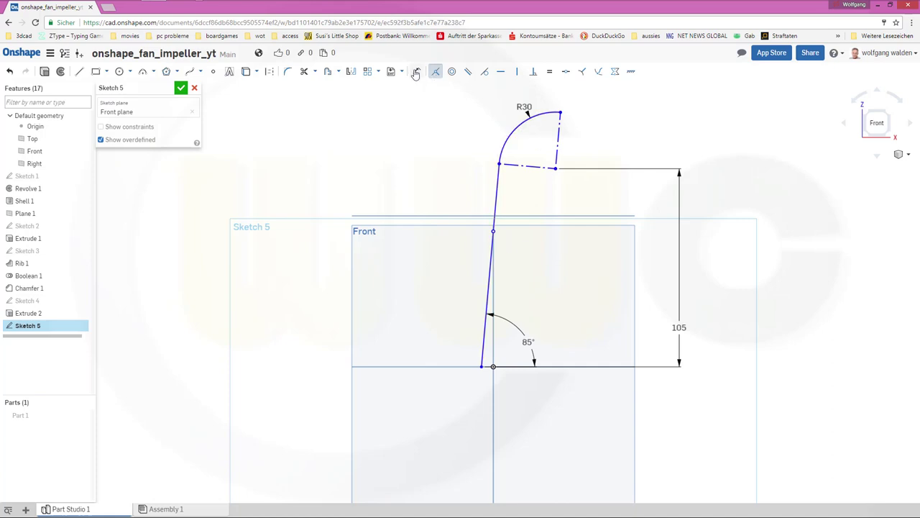
pyautogui.click(493, 231)
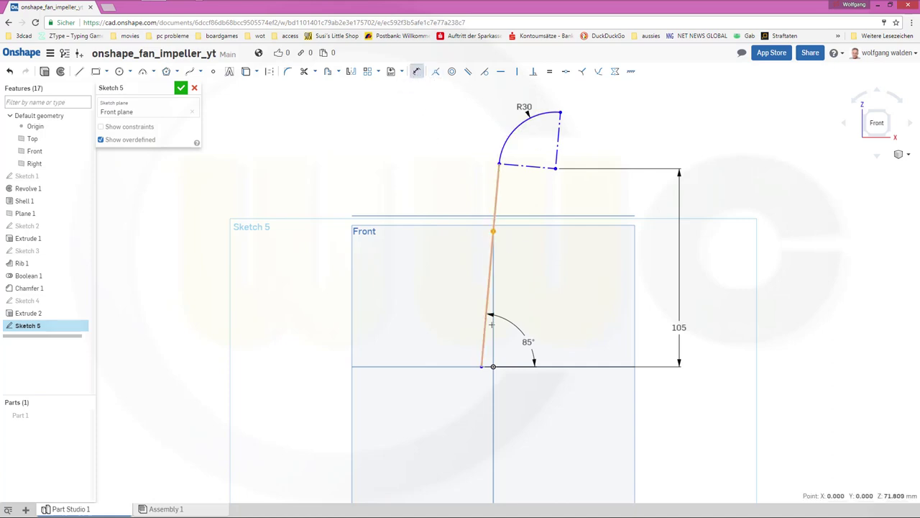
pyautogui.click(492, 366)
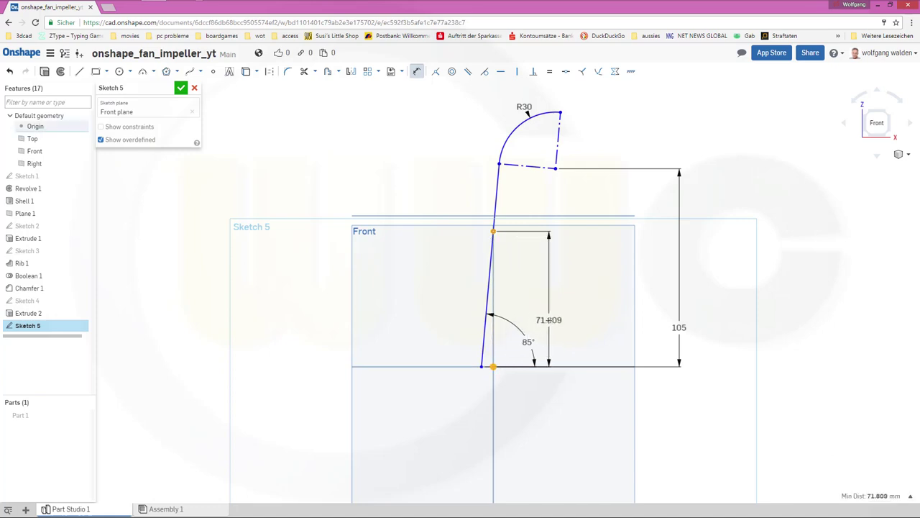
pyautogui.click(548, 320)
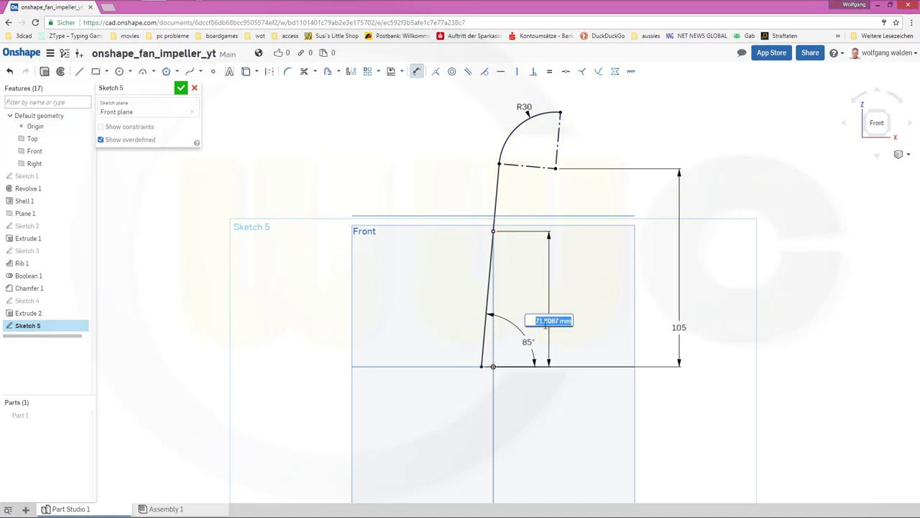
pyautogui.write('100')
pyautogui.press('Return')
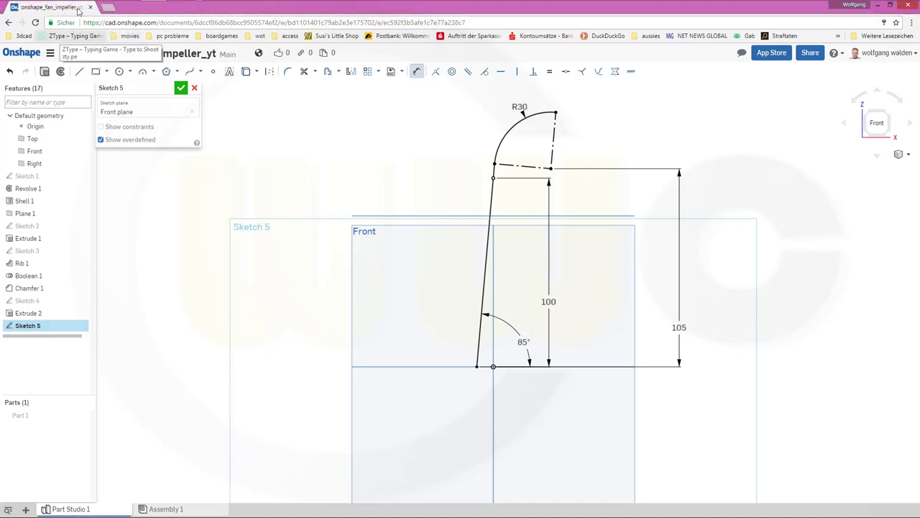
pyautogui.click(181, 88)
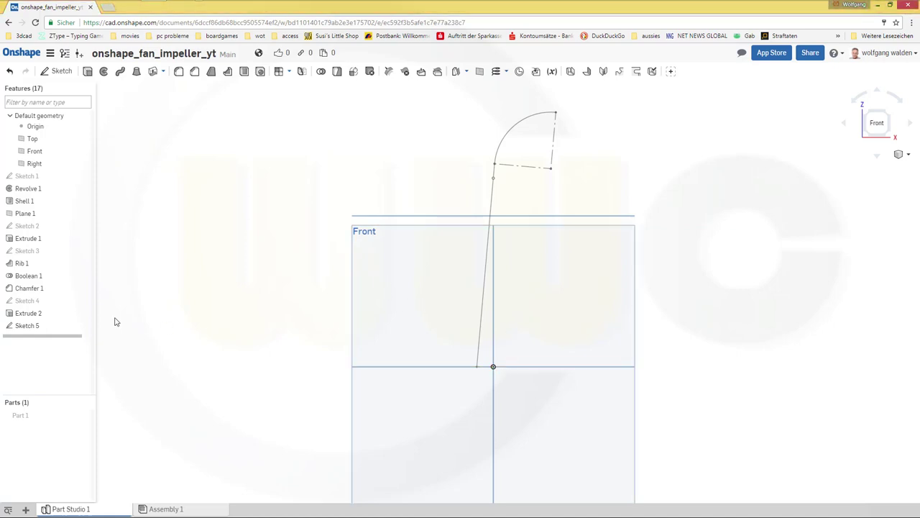
# Show Part 1 and extrude Sketch 5 as a new blind surface with a depth of 100 mm
pyautogui.click(83, 417)
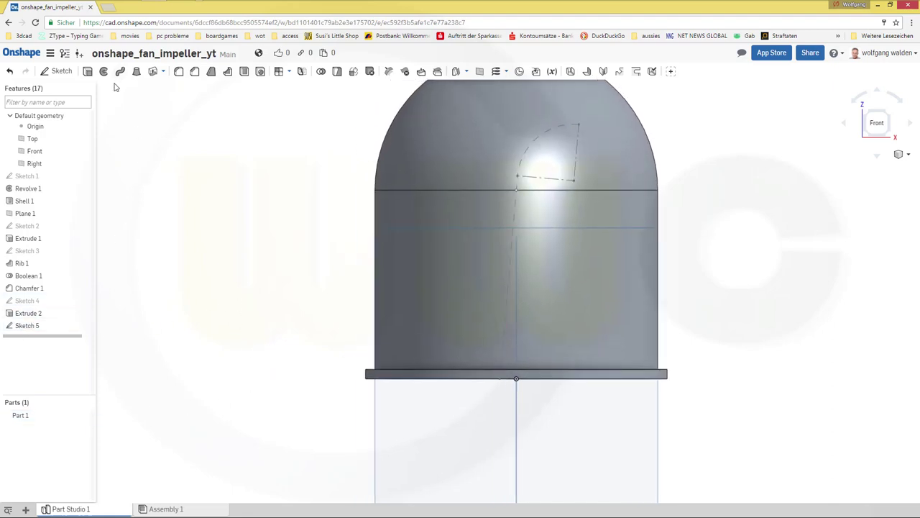
pyautogui.click(88, 71)
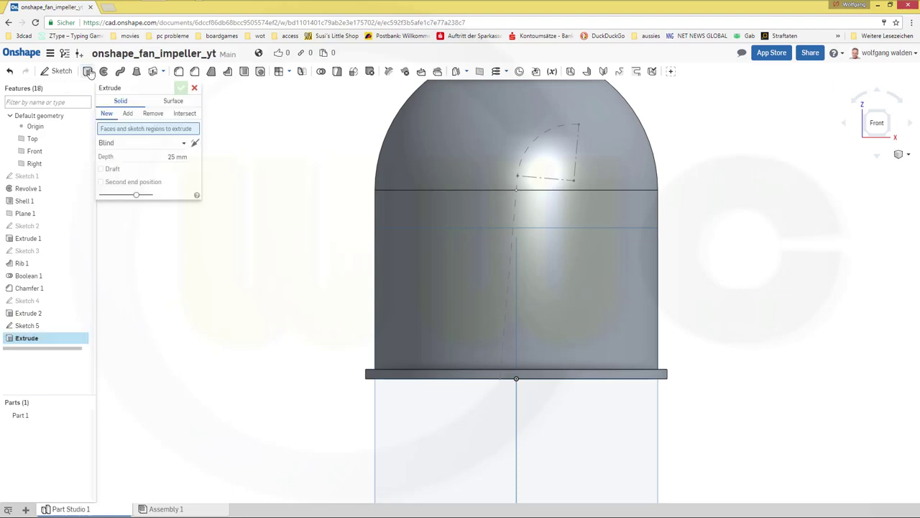
pyautogui.click(172, 100)
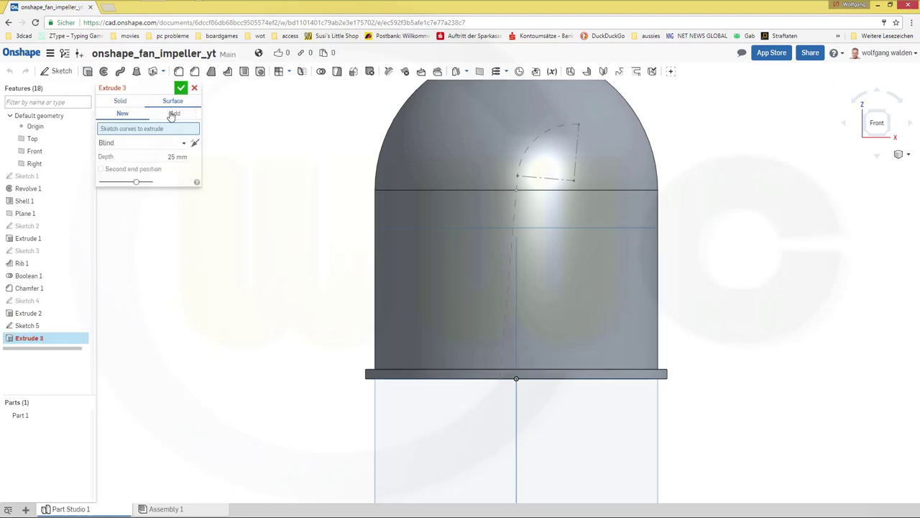
pyautogui.click(36, 329)
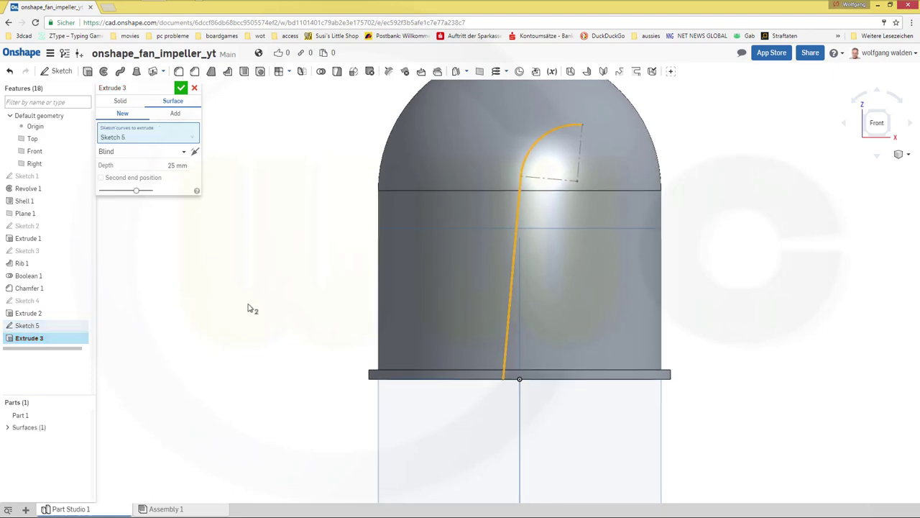
pyautogui.moveTo(247, 309); pyautogui.dragTo(340, 331, button='right')
pyautogui.moveTo(506, 274); pyautogui.dragTo(658, 338)
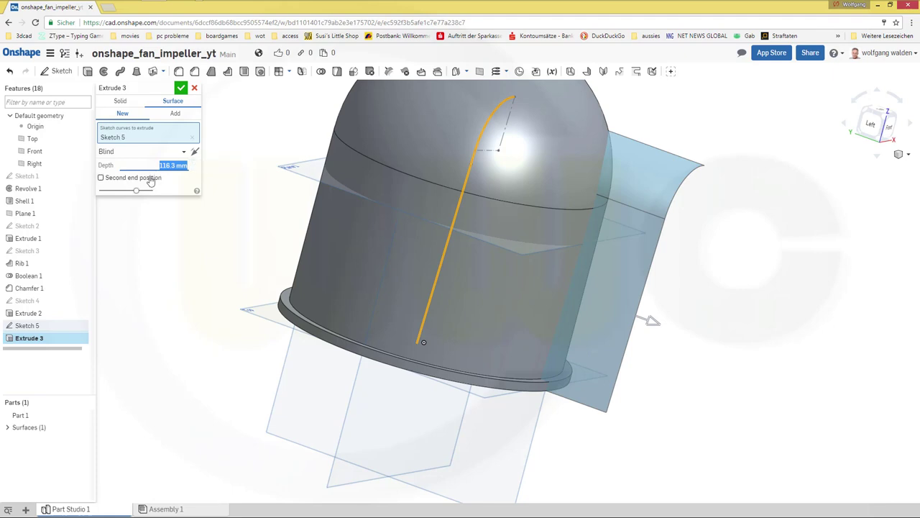
pyautogui.write('100')
pyautogui.press('Return')
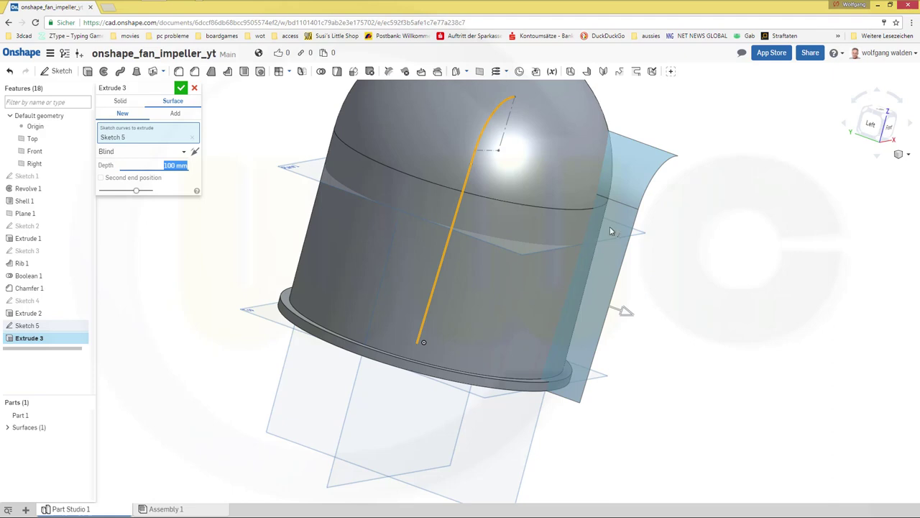
pyautogui.moveTo(663, 331)
pyautogui.mouseDown(button='right')
pyautogui.moveTo(647, 331)
pyautogui.moveTo(658, 328)
pyautogui.mouseUp(button='right')
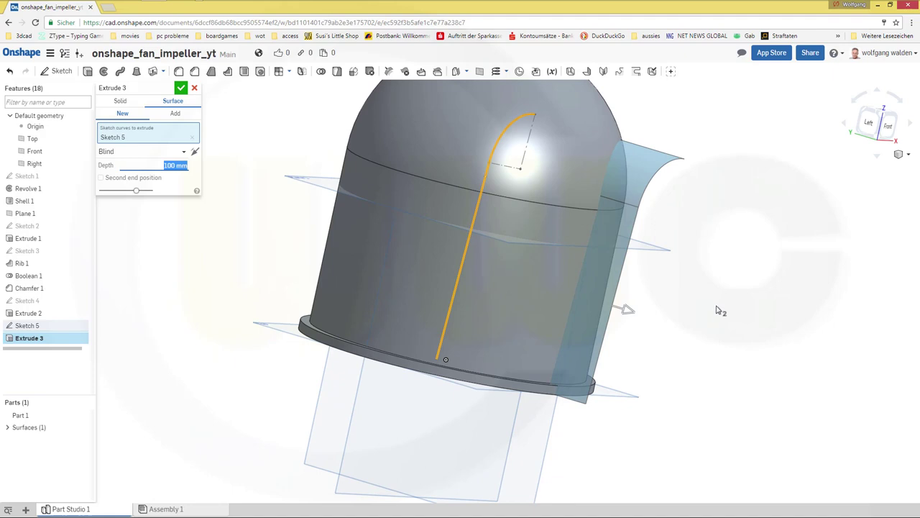
pyautogui.moveTo(715, 319); pyautogui.dragTo(709, 335, button='middle')
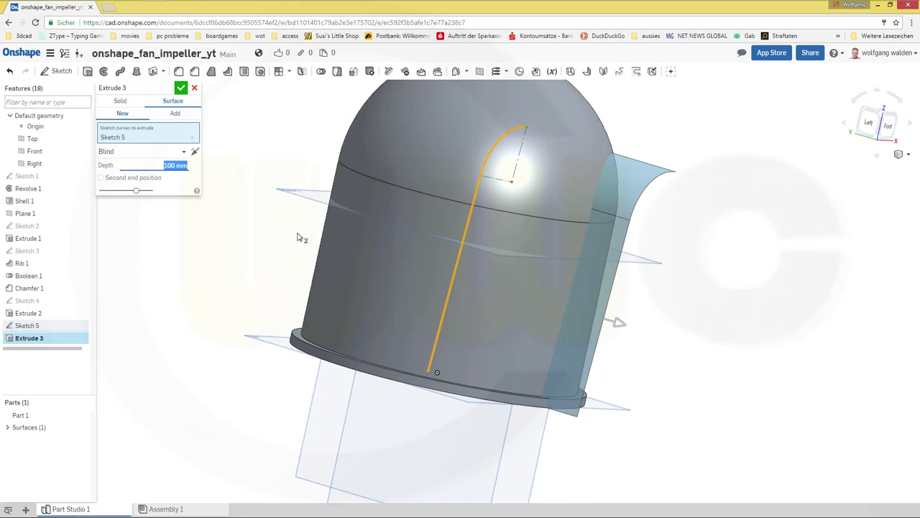
pyautogui.click(180, 88)
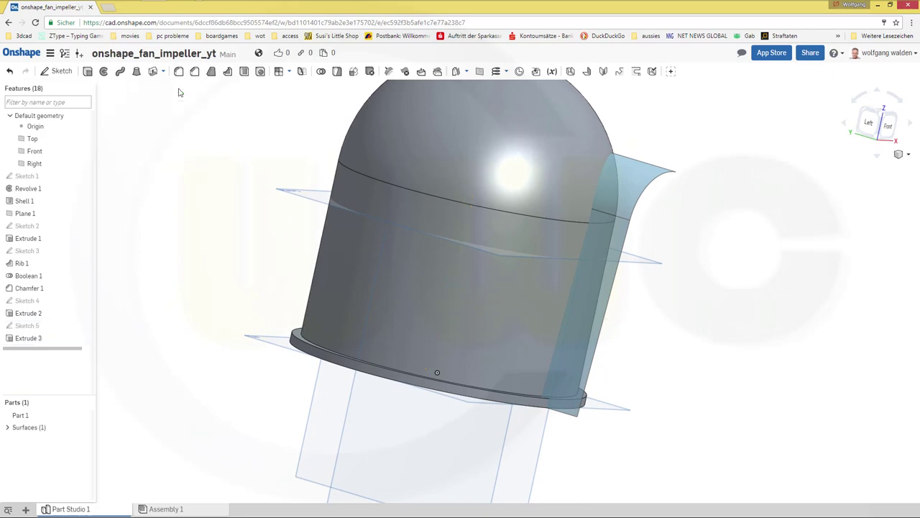
pyautogui.moveTo(684, 347); pyautogui.dragTo(643, 307, button='right')
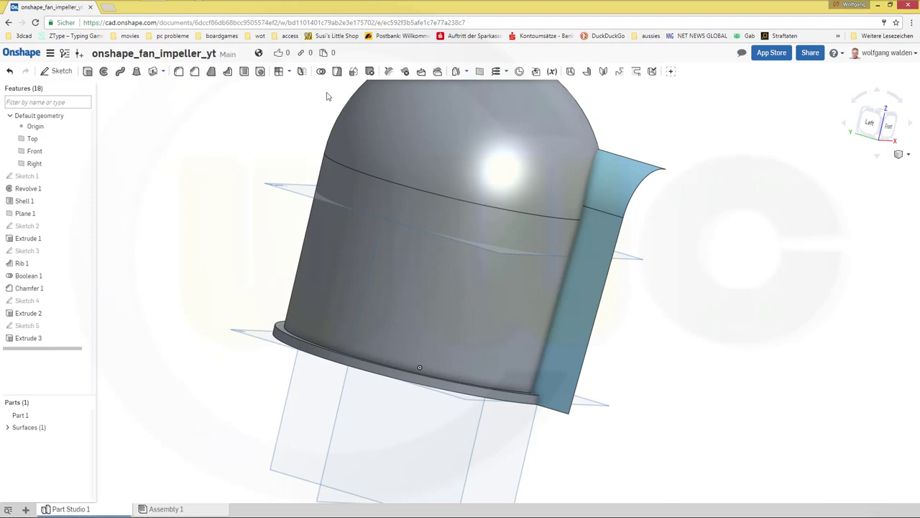
pyautogui.click(337, 72)
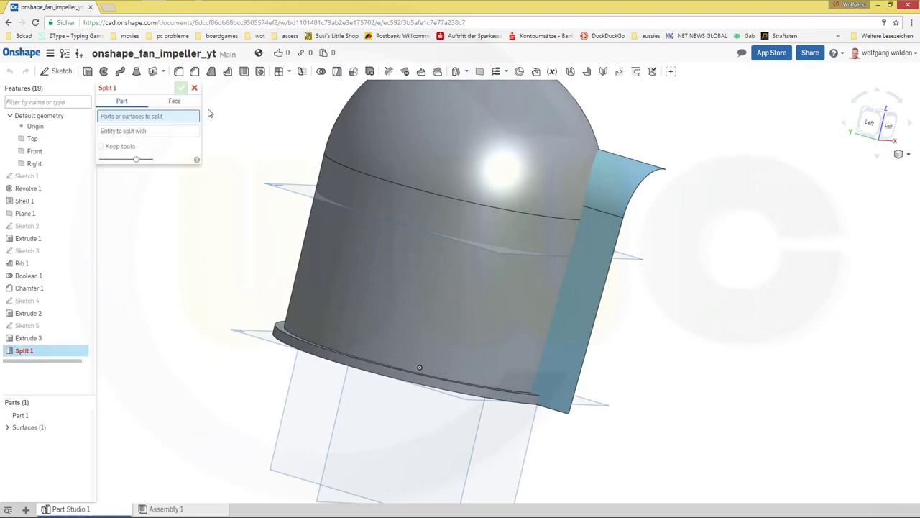
pyautogui.click(586, 286)
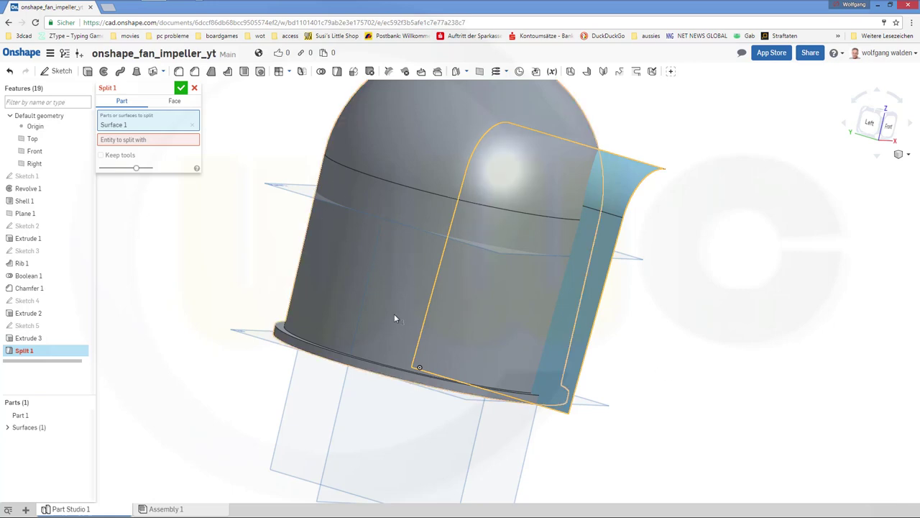
pyautogui.click(160, 141)
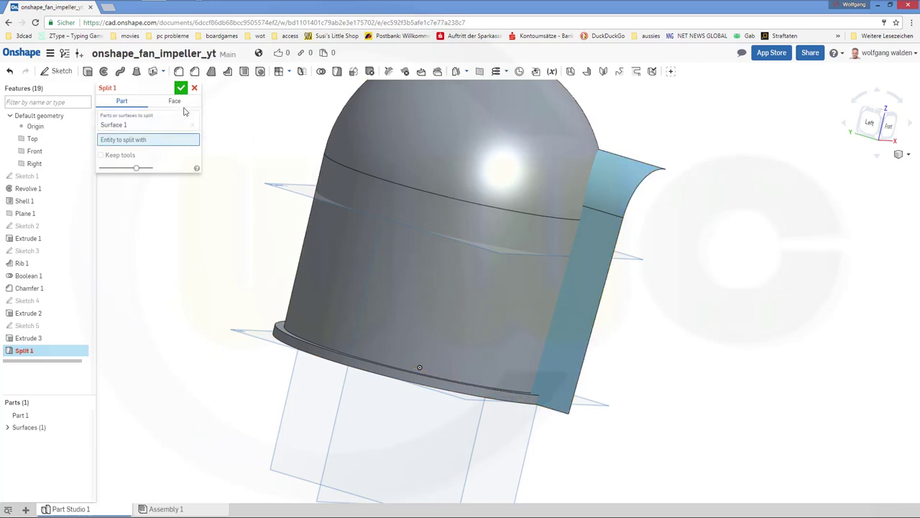
pyautogui.click(194, 88)
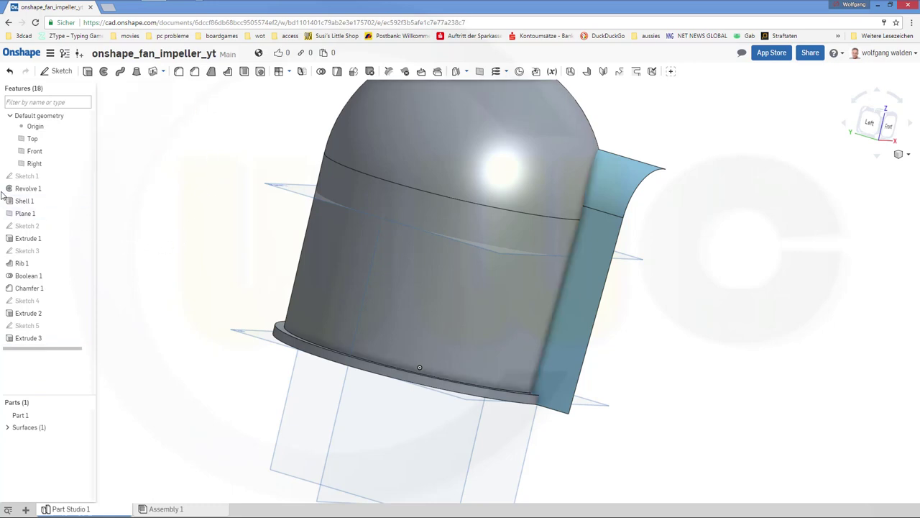
# Start a Revolve from Sketch 1, show that sketch, and set its vertical centre line as the revolve axis
pyautogui.click(20, 177)
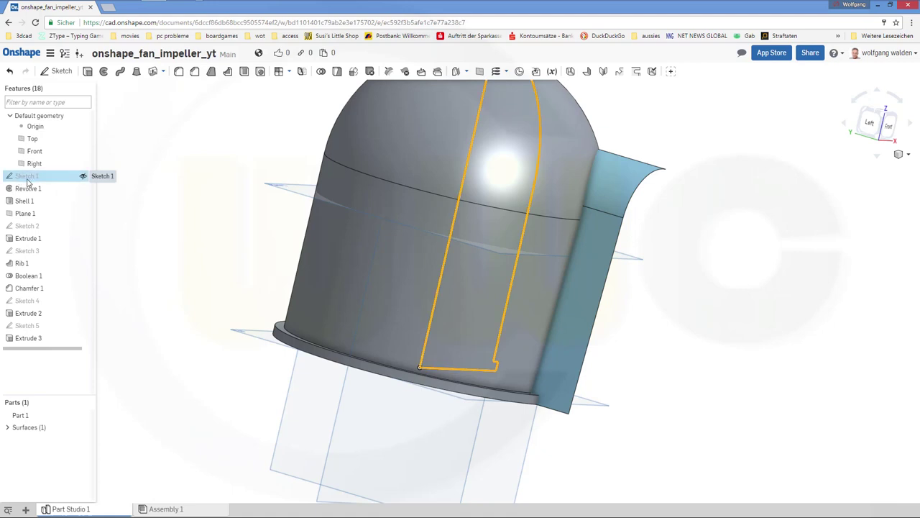
pyautogui.moveTo(223, 288); pyautogui.dragTo(231, 270, button='right')
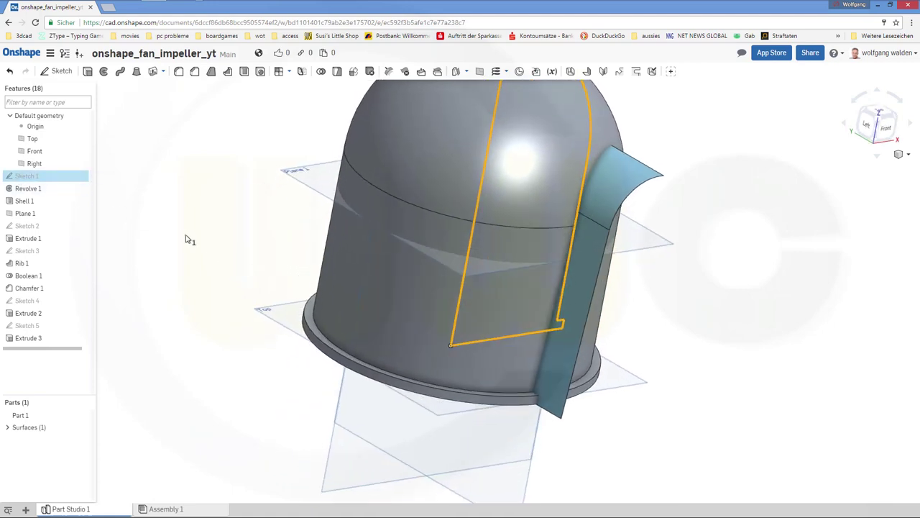
pyautogui.click(104, 72)
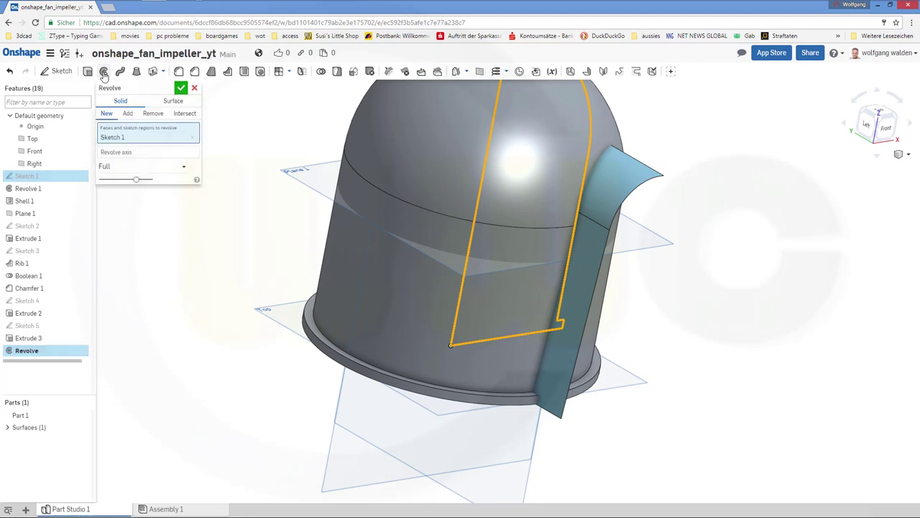
pyautogui.click(130, 155)
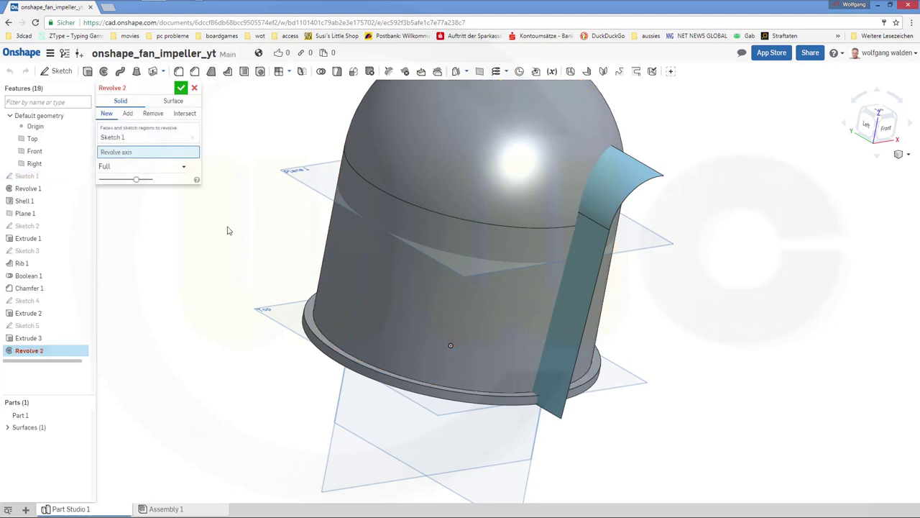
pyautogui.click(84, 177)
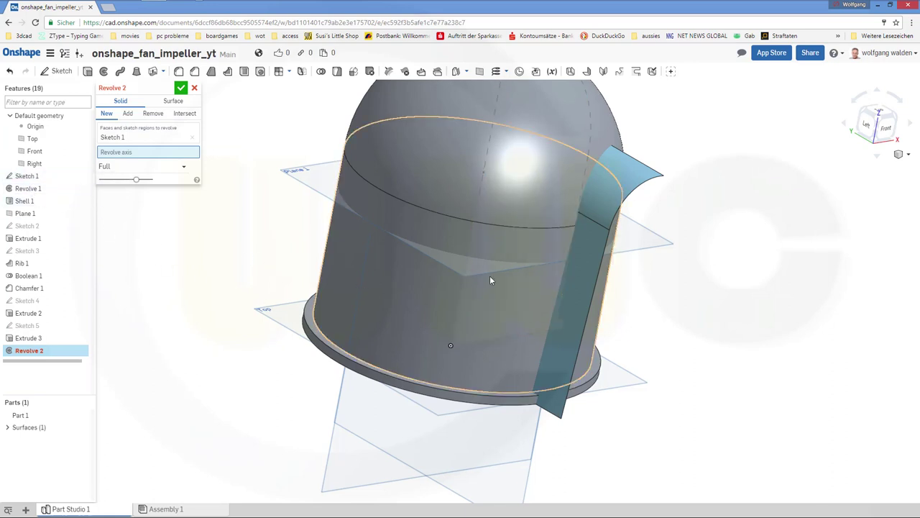
pyautogui.click(471, 244)
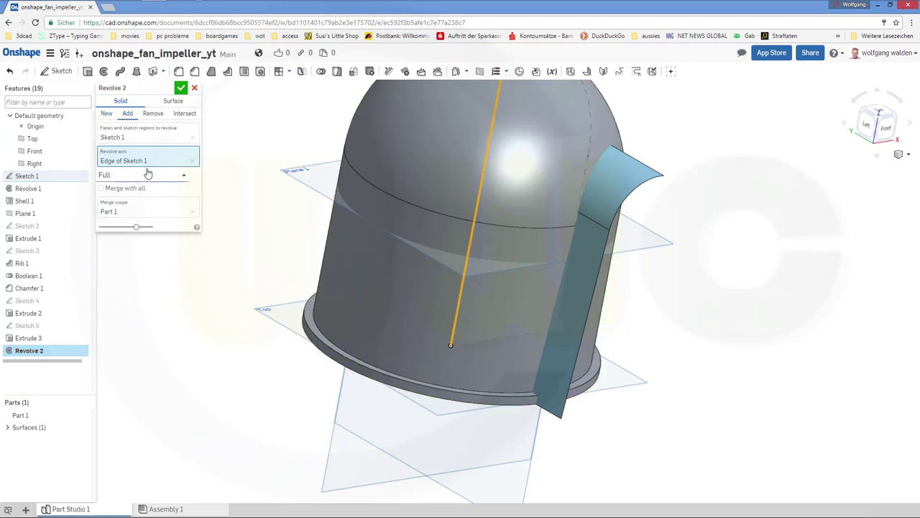
# Change the revolve to a new surface using Sketch 1's dome arc and the adjoining outer side line as profile
pyautogui.click(172, 102)
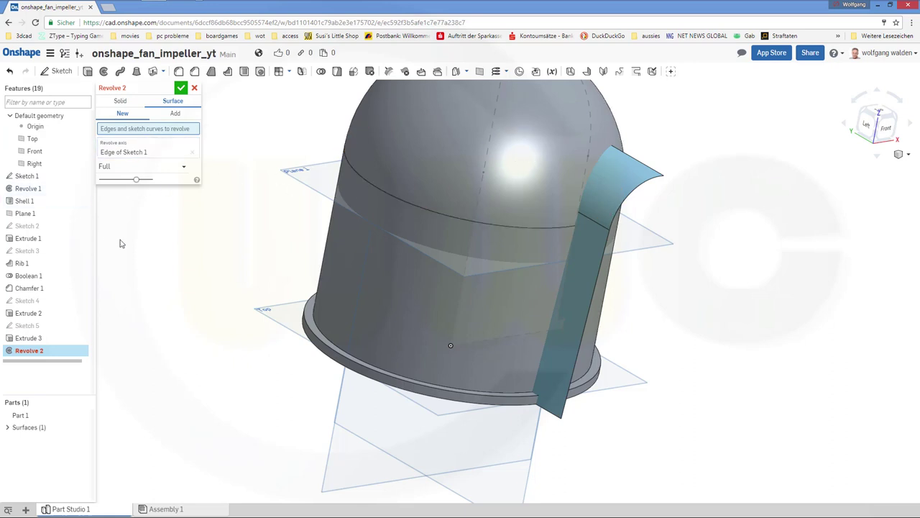
pyautogui.click(594, 149)
pyautogui.click(586, 171)
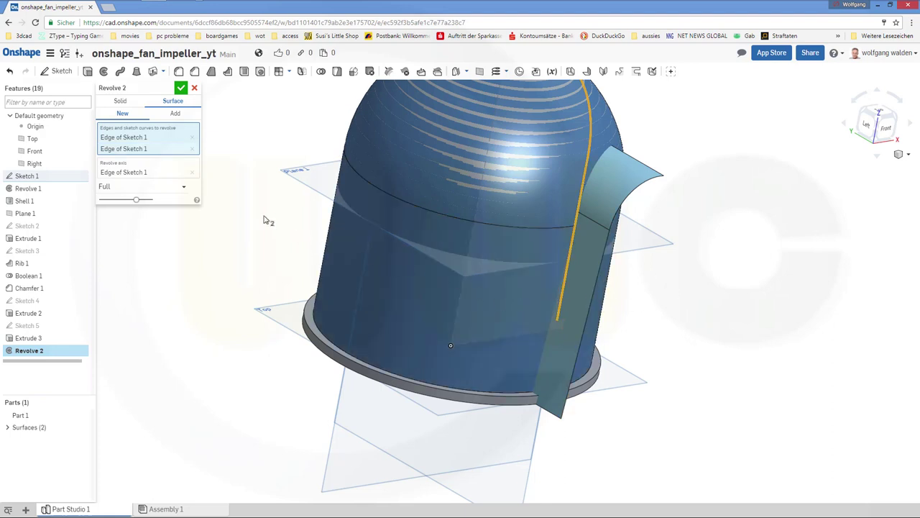
# Set the surface revolve to Symmetric with a revolve angle of 90 degrees
pyautogui.click(183, 190)
pyautogui.click(124, 225)
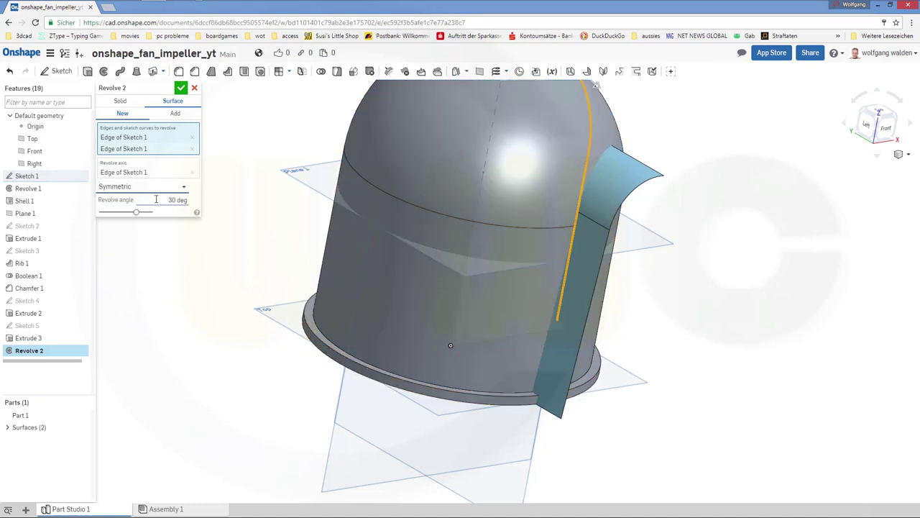
pyautogui.click(156, 200)
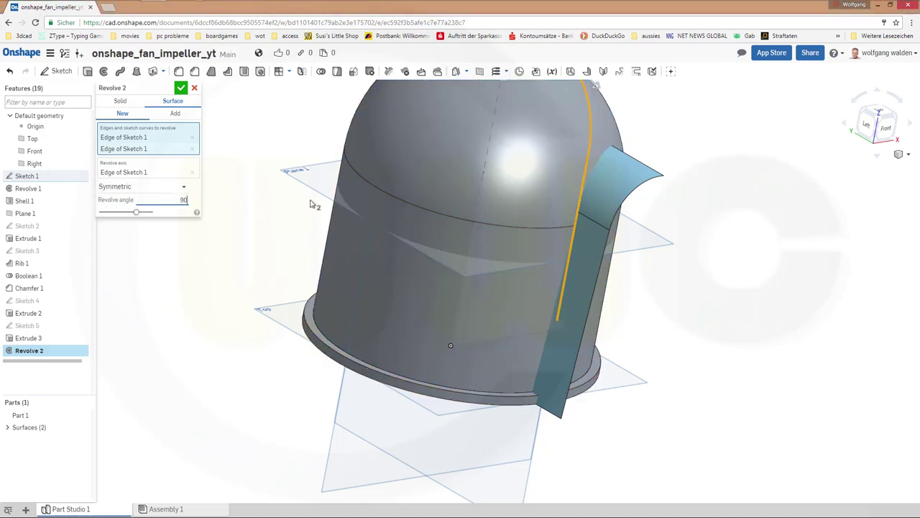
pyautogui.press('Return')
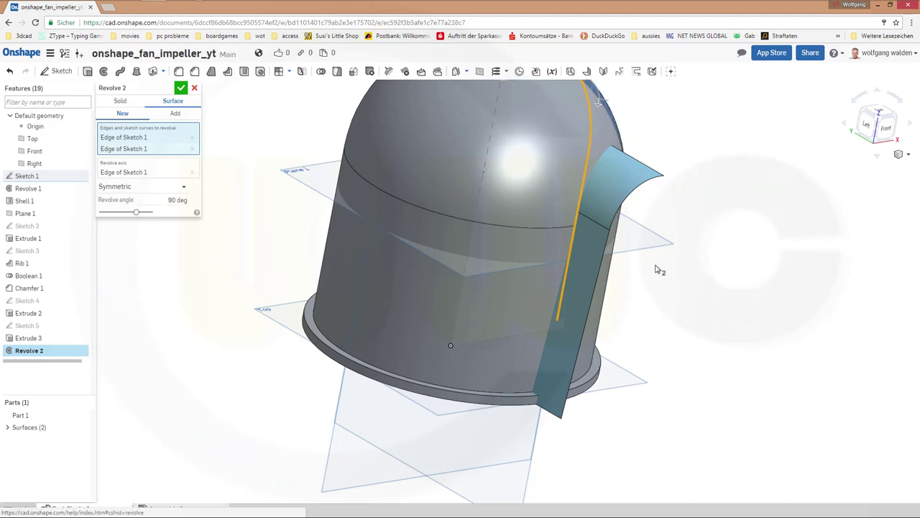
# Change the surface revolve to One direction with a revolve angle of 180 degrees and accept it
pyautogui.moveTo(660, 266); pyautogui.dragTo(616, 270, button='middle')
pyautogui.moveTo(616, 270); pyautogui.dragTo(588, 281, button='right')
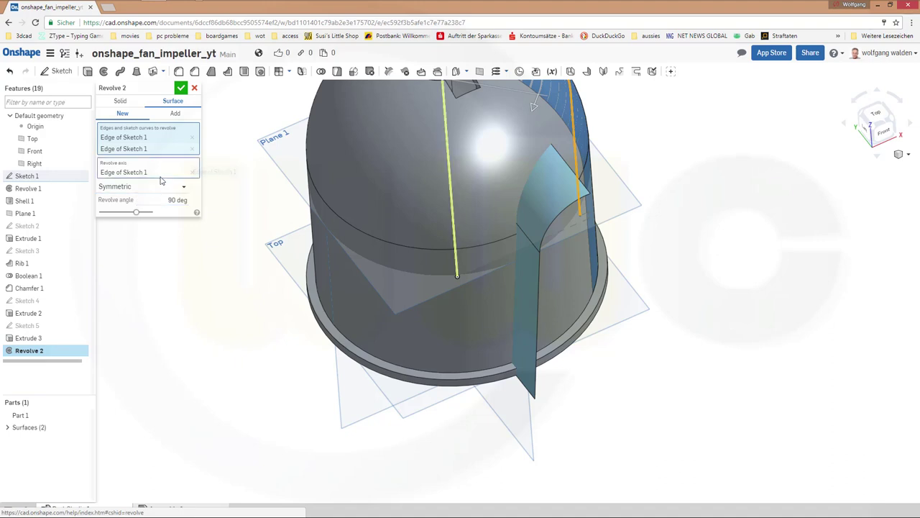
pyautogui.click(184, 187)
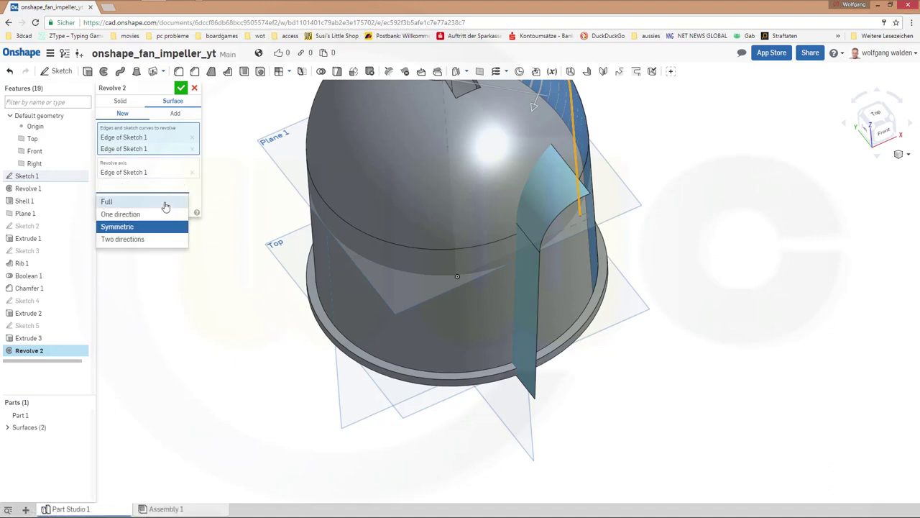
pyautogui.click(151, 214)
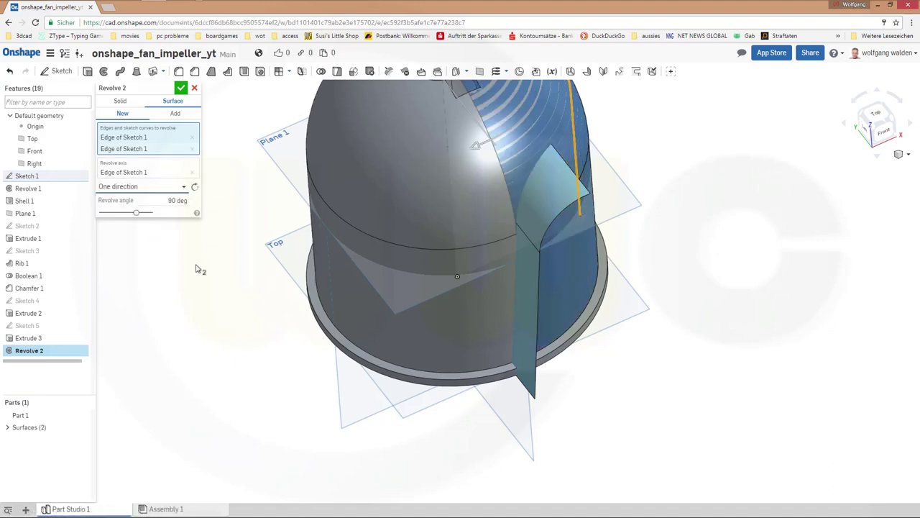
pyautogui.click(162, 200)
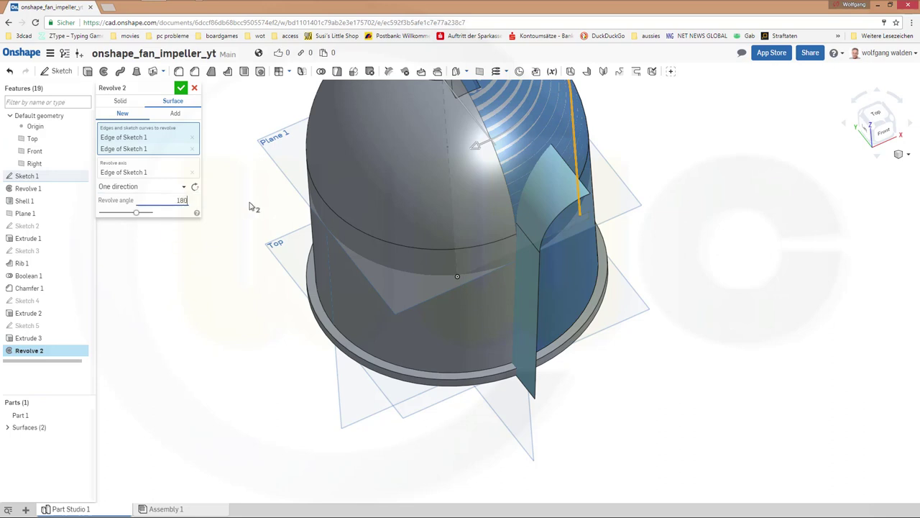
pyautogui.write('180')
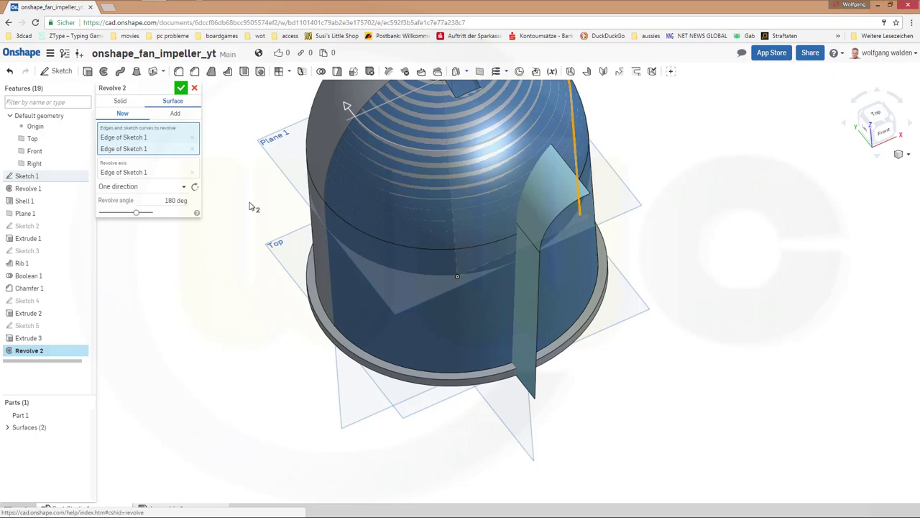
pyautogui.press('Return')
# Try to split the extruded blade surface using the revolved hub surface as the splitting entity
pyautogui.moveTo(575, 359); pyautogui.dragTo(519, 275, button='right')
pyautogui.moveTo(635, 358); pyautogui.dragTo(544, 288, button='right')
pyautogui.click(337, 72)
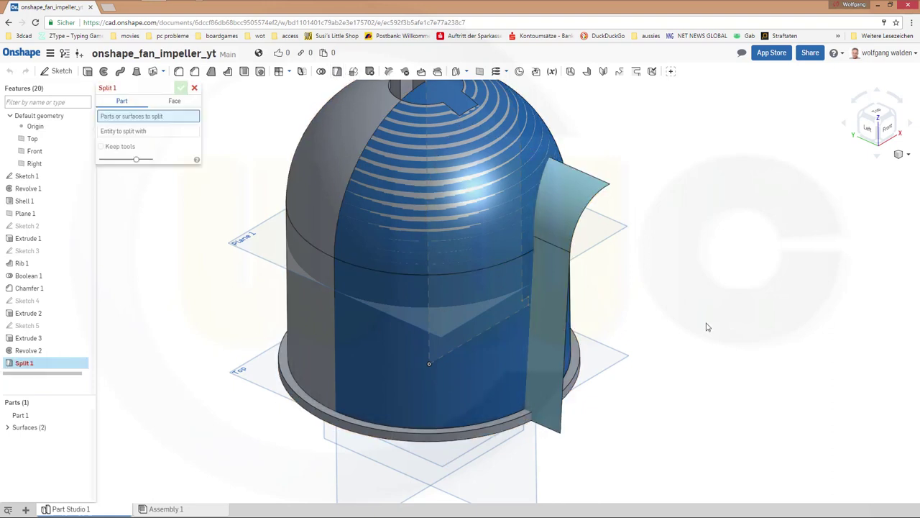
pyautogui.click(140, 132)
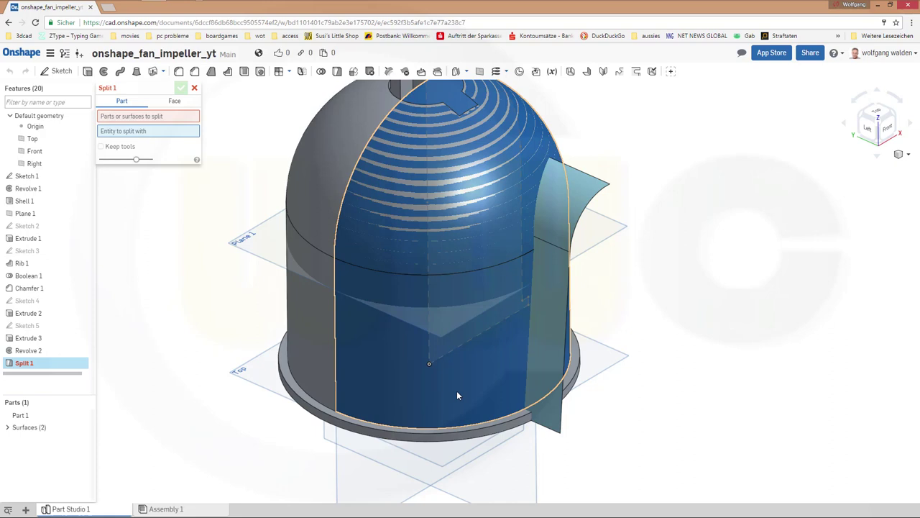
pyautogui.click(148, 115)
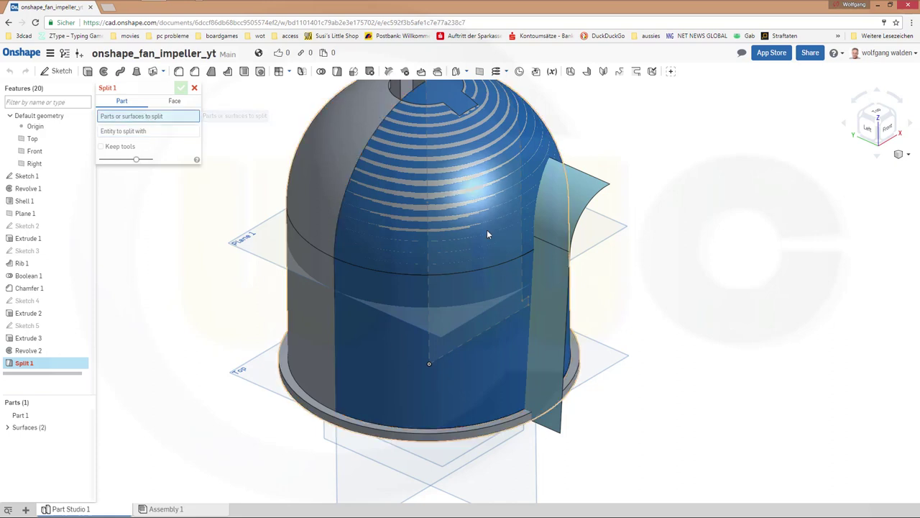
pyautogui.click(574, 202)
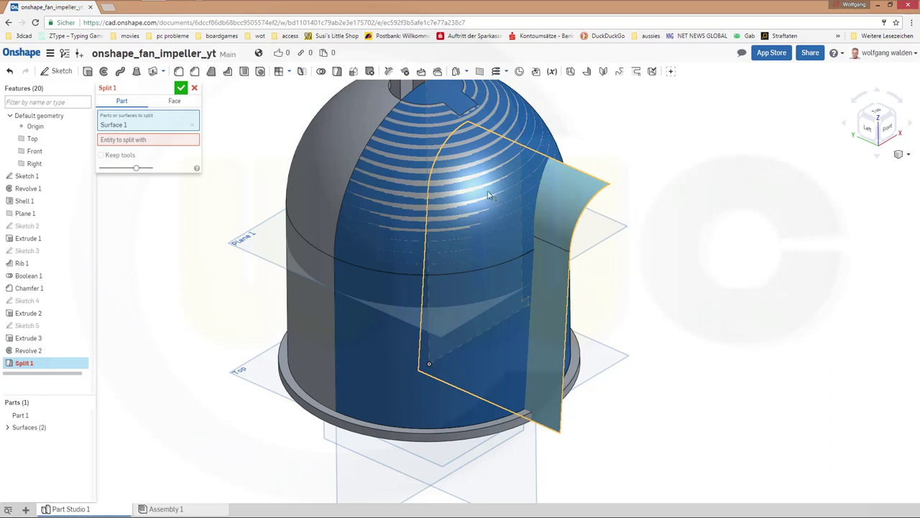
pyautogui.click(125, 139)
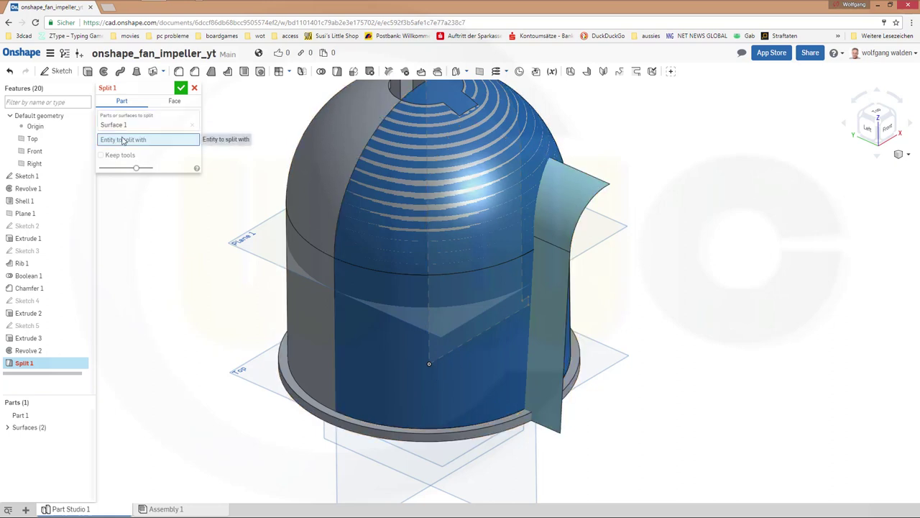
pyautogui.click(479, 359)
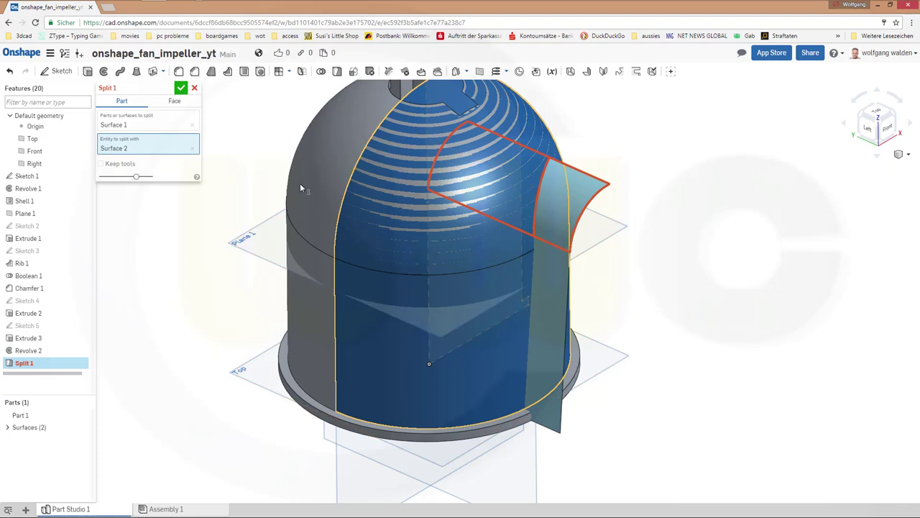
pyautogui.click(147, 127)
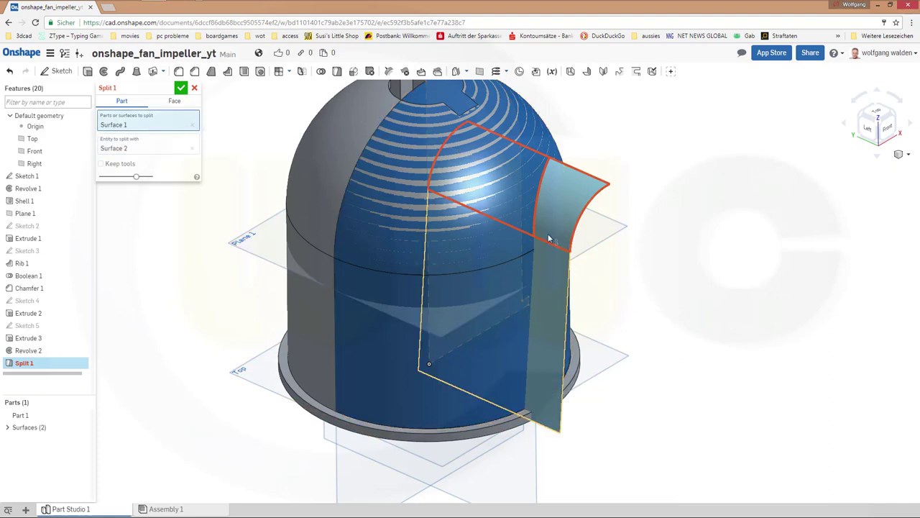
pyautogui.click(541, 317)
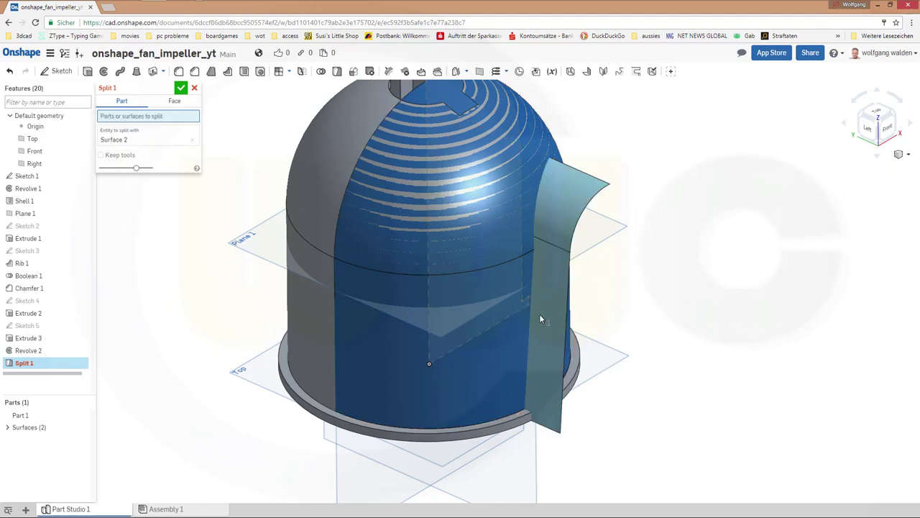
pyautogui.click(172, 101)
pyautogui.click(124, 101)
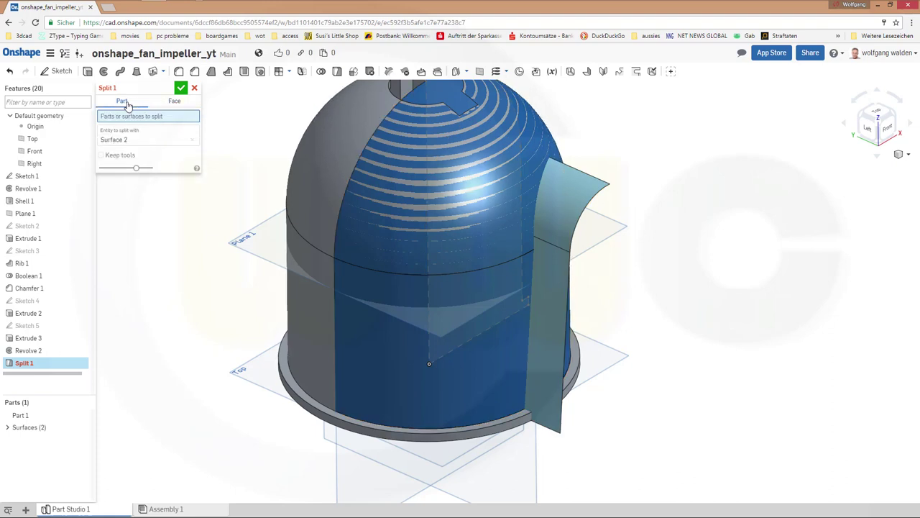
pyautogui.click(576, 213)
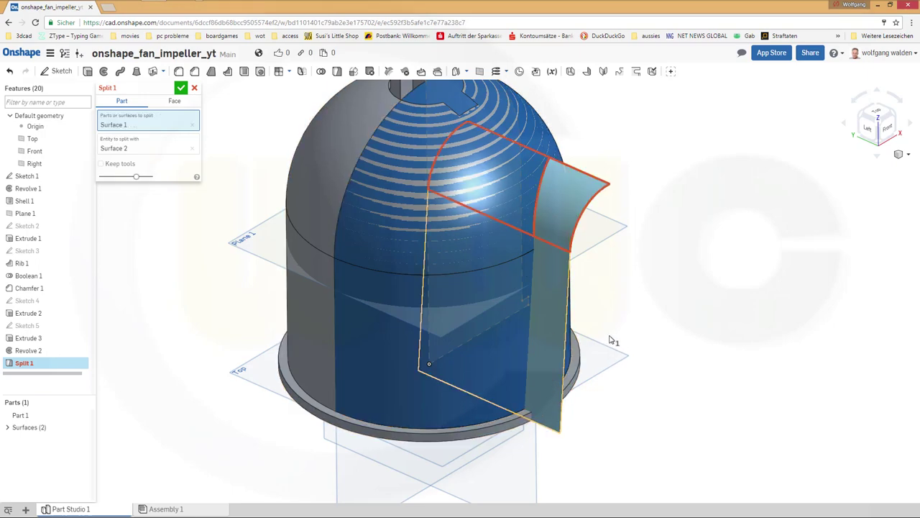
pyautogui.moveTo(617, 343); pyautogui.dragTo(602, 318, button='right')
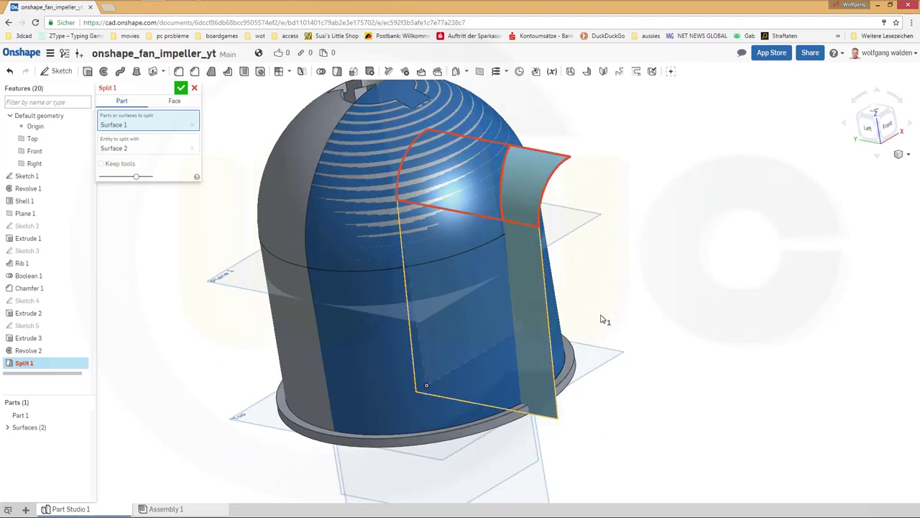
pyautogui.click(175, 102)
pyautogui.click(545, 176)
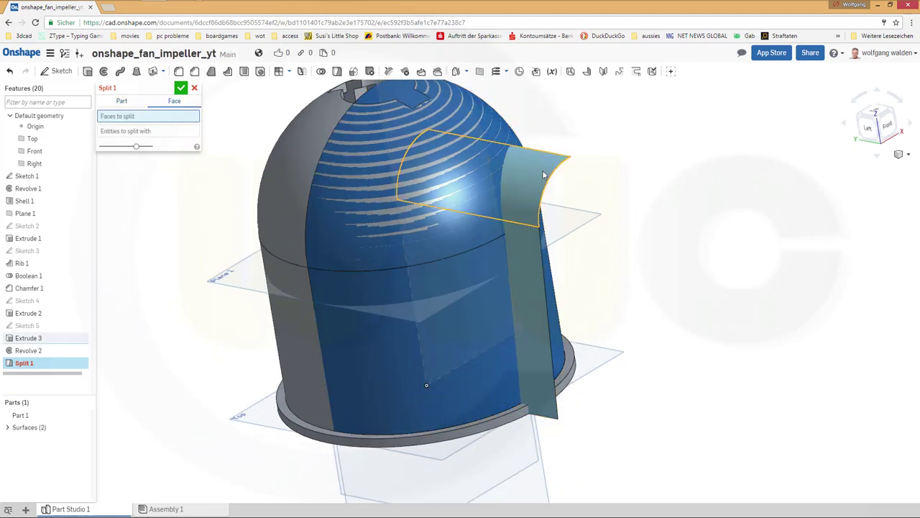
pyautogui.rightClick(529, 262)
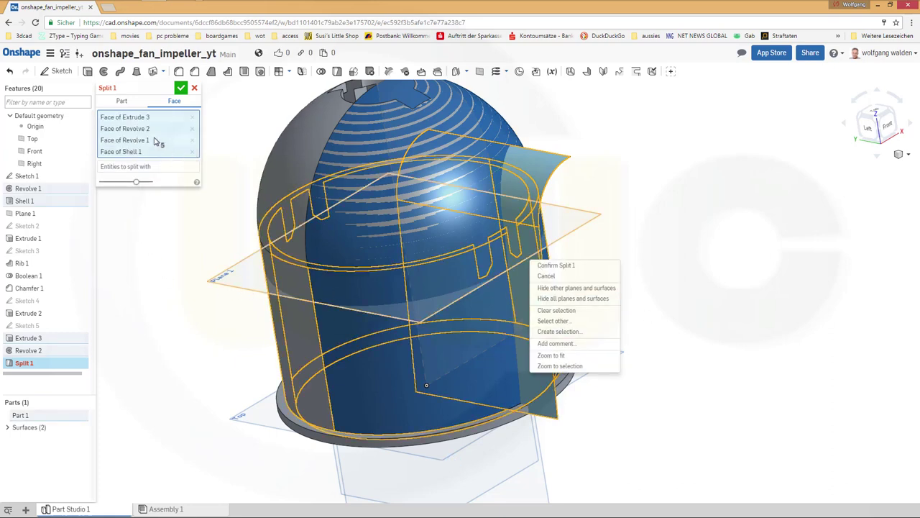
pyautogui.click(193, 120)
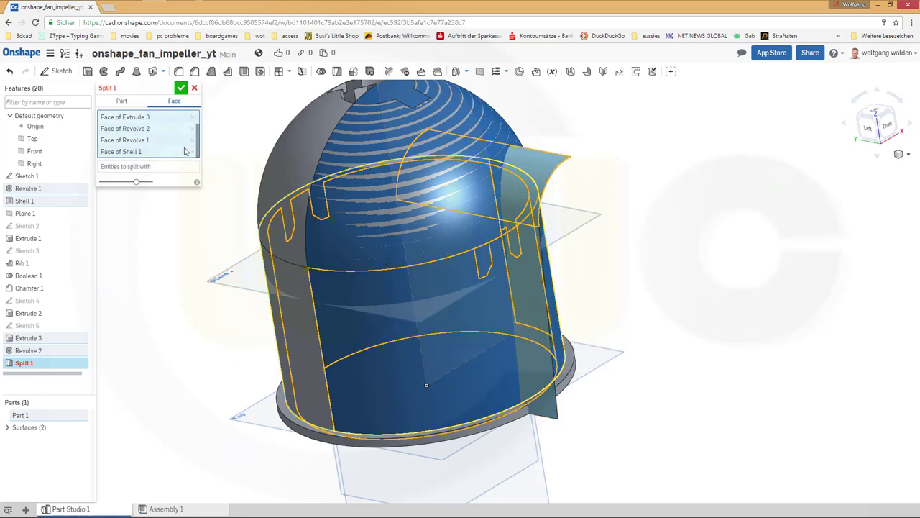
pyautogui.click(192, 151)
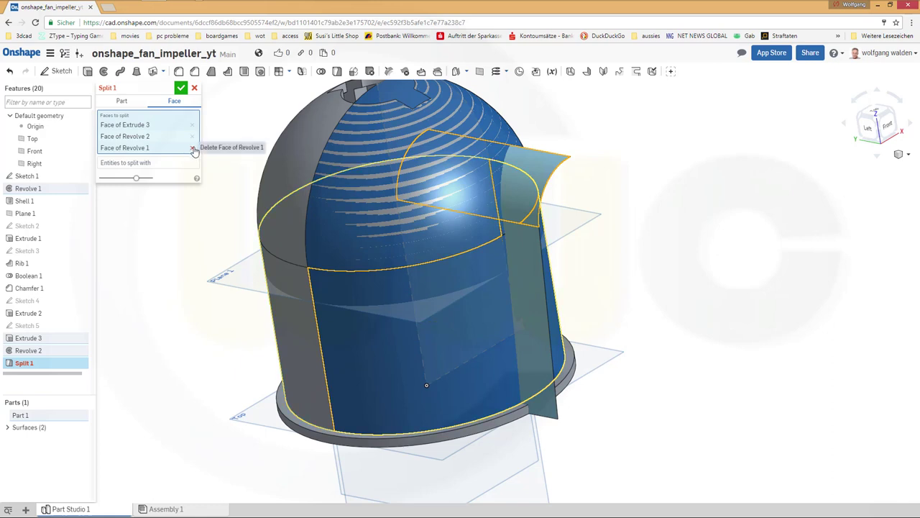
pyautogui.click(195, 90)
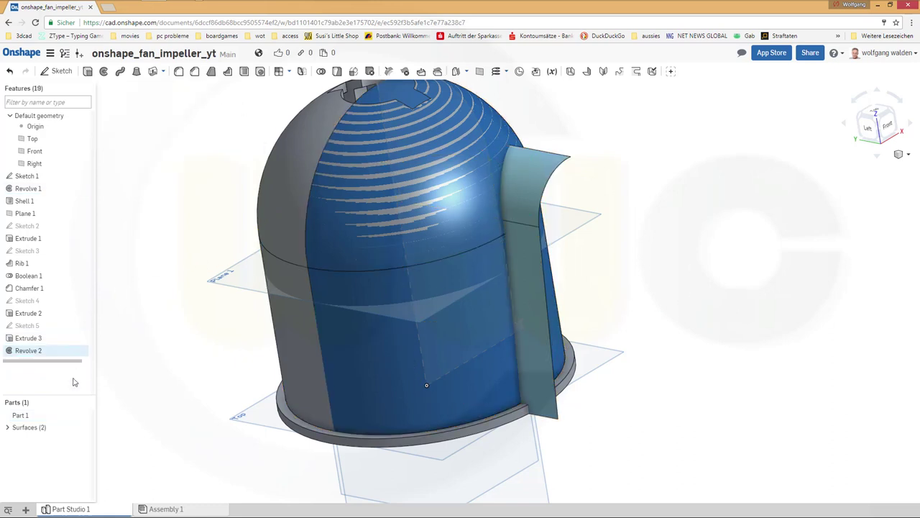
# Hide Part 1 so that only the blade and hub surfaces are displayed
pyautogui.click(83, 416)
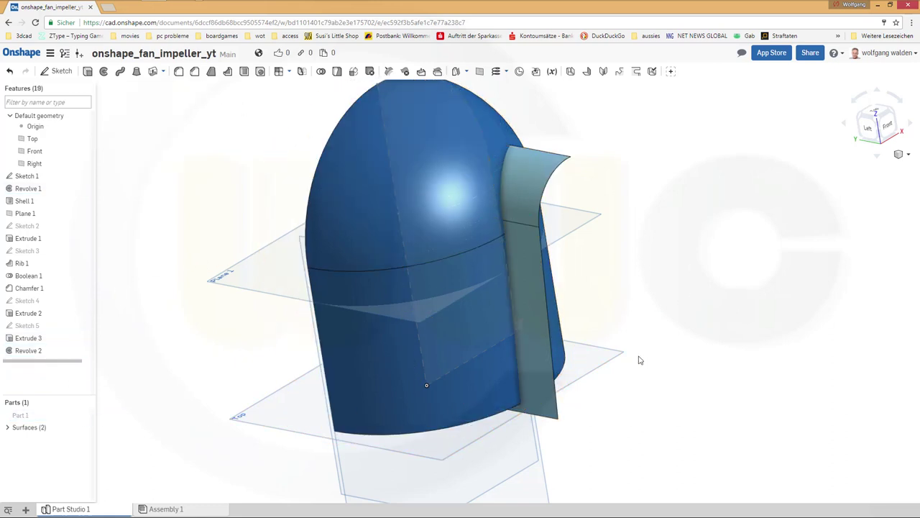
pyautogui.moveTo(640, 359); pyautogui.dragTo(585, 287, button='right')
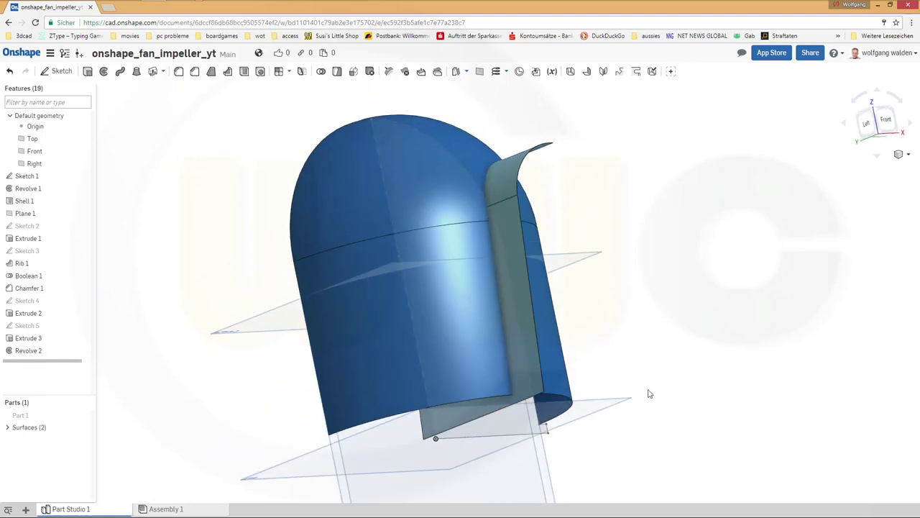
pyautogui.moveTo(649, 394); pyautogui.dragTo(636, 421, button='right')
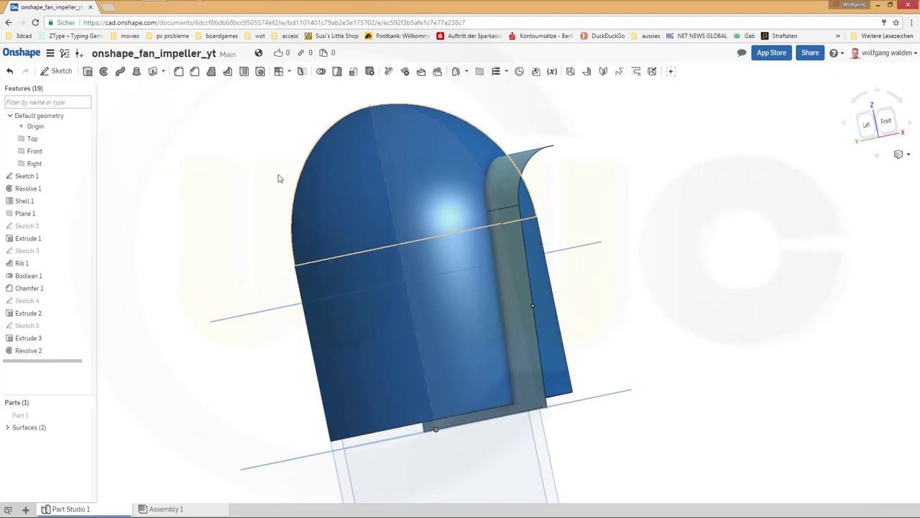
# Create a plane offset 5 mm above the Top plane
pyautogui.click(480, 71)
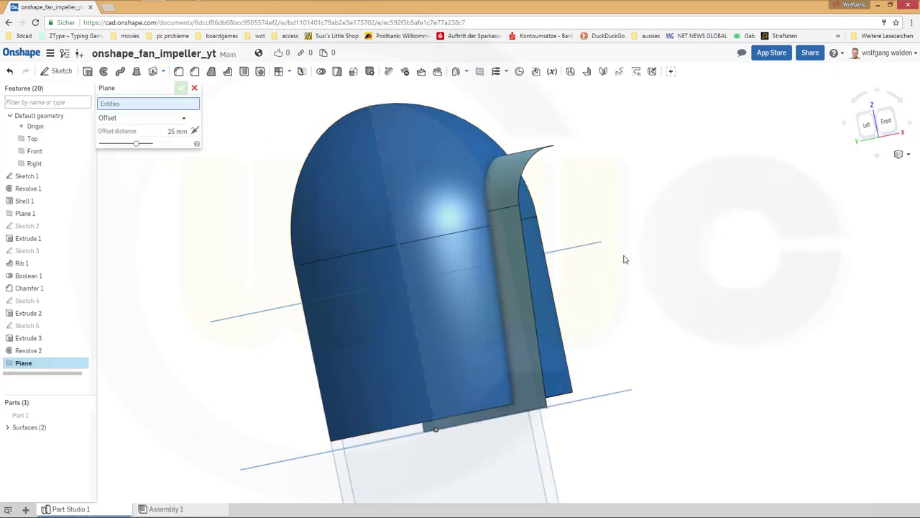
pyautogui.click(606, 400)
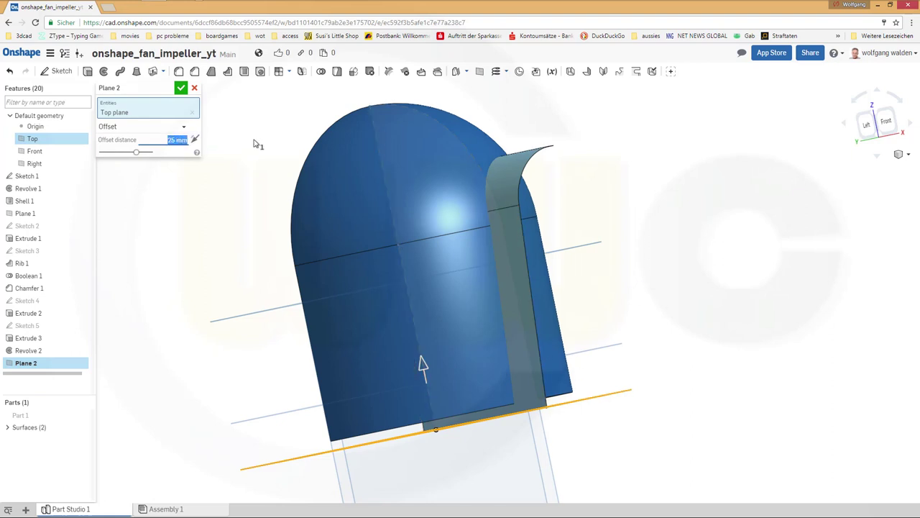
pyautogui.write('5')
pyautogui.press('Return')
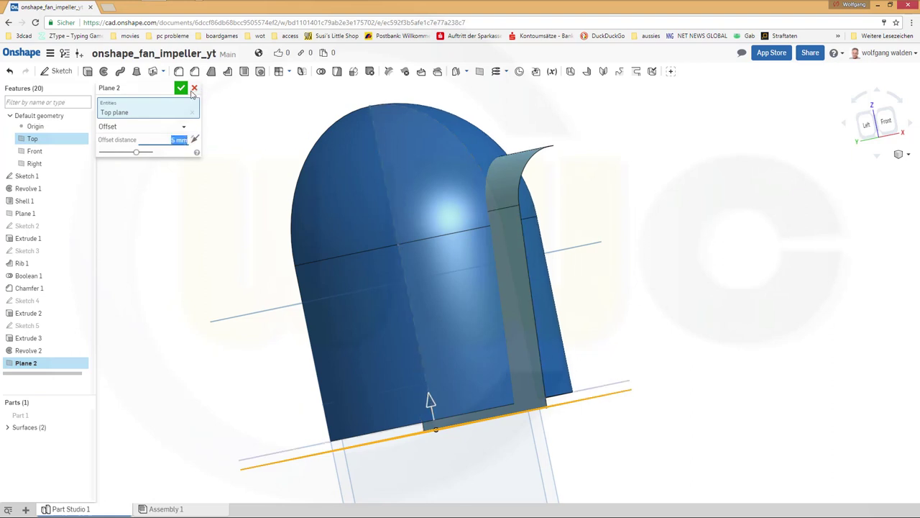
pyautogui.press('Return')
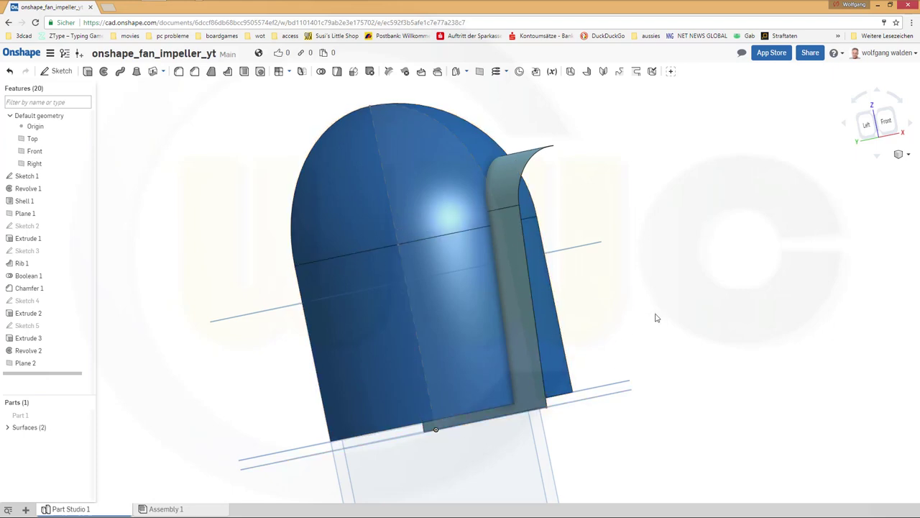
# Split the extruded blade surface with Plane 2 as the splitting entity
pyautogui.moveTo(656, 317); pyautogui.dragTo(647, 309, button='right')
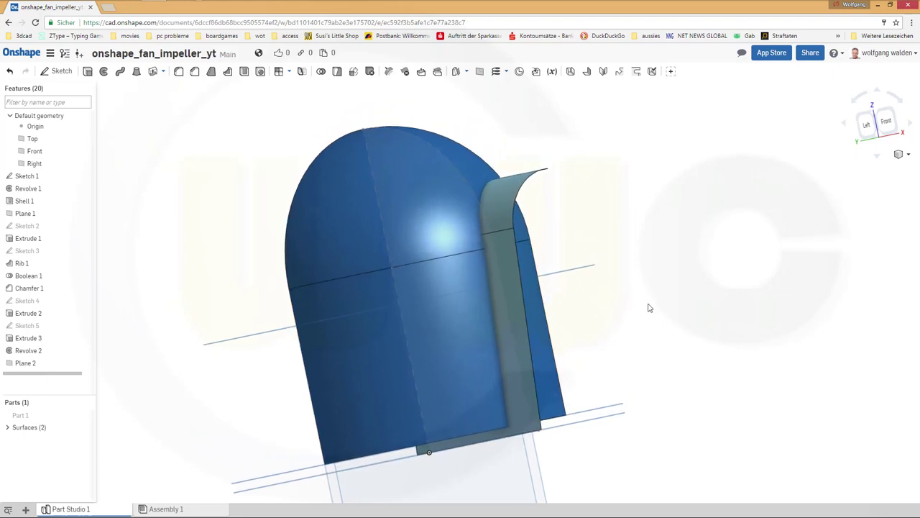
pyautogui.click(339, 72)
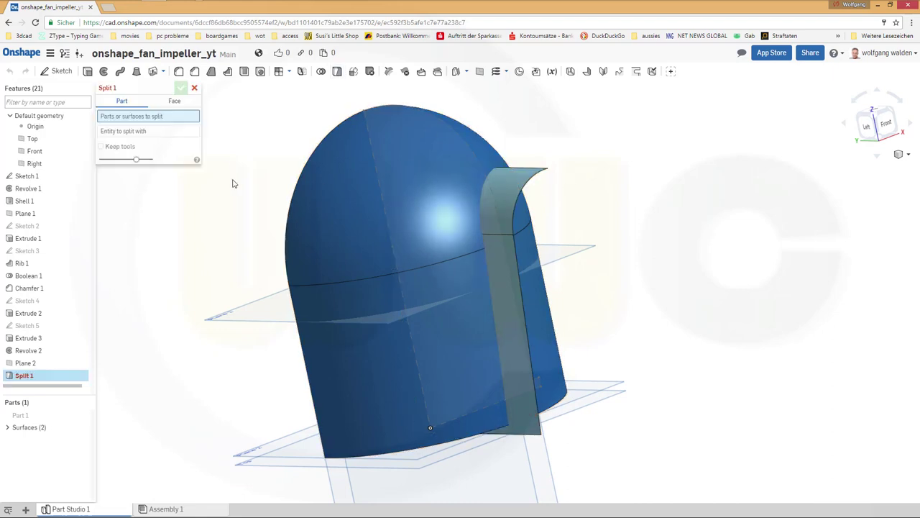
pyautogui.click(509, 196)
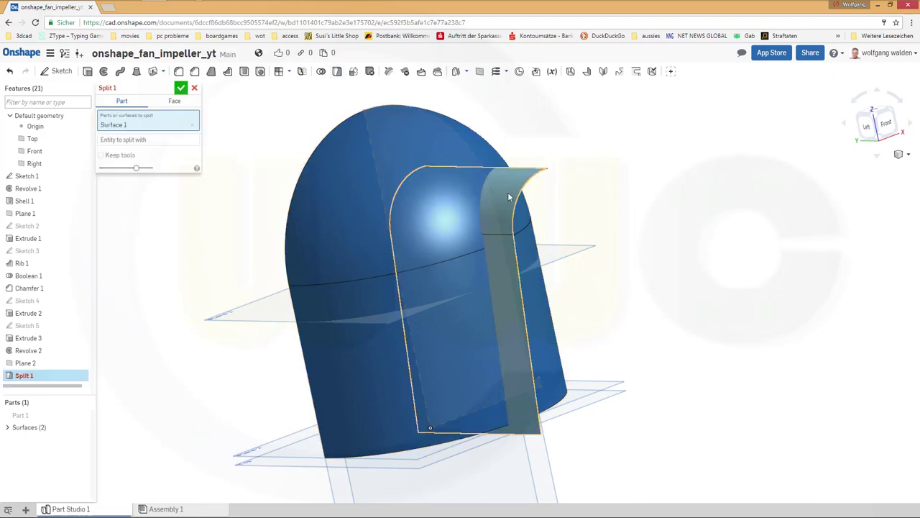
pyautogui.click(154, 140)
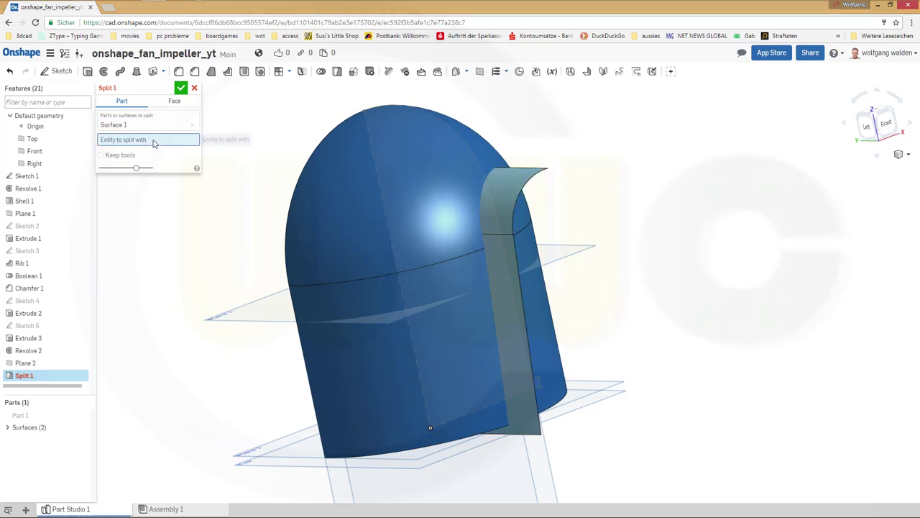
pyautogui.click(594, 396)
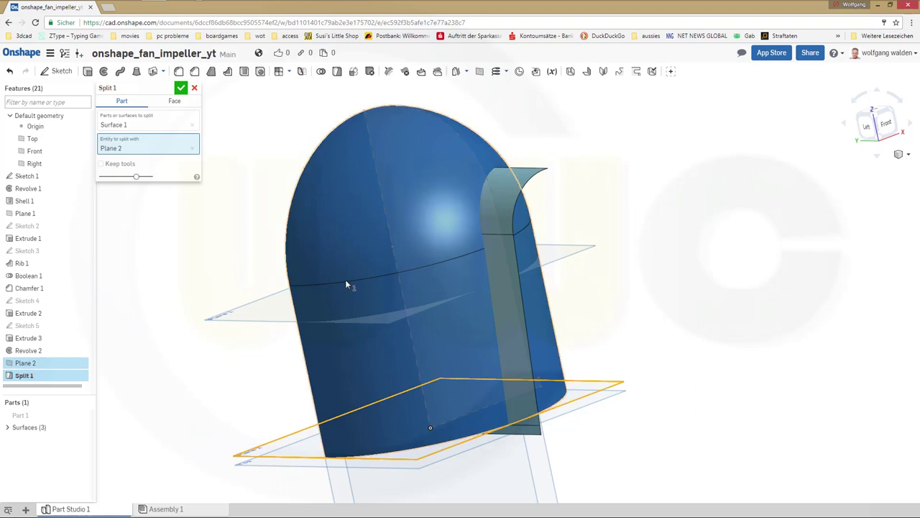
pyautogui.click(181, 88)
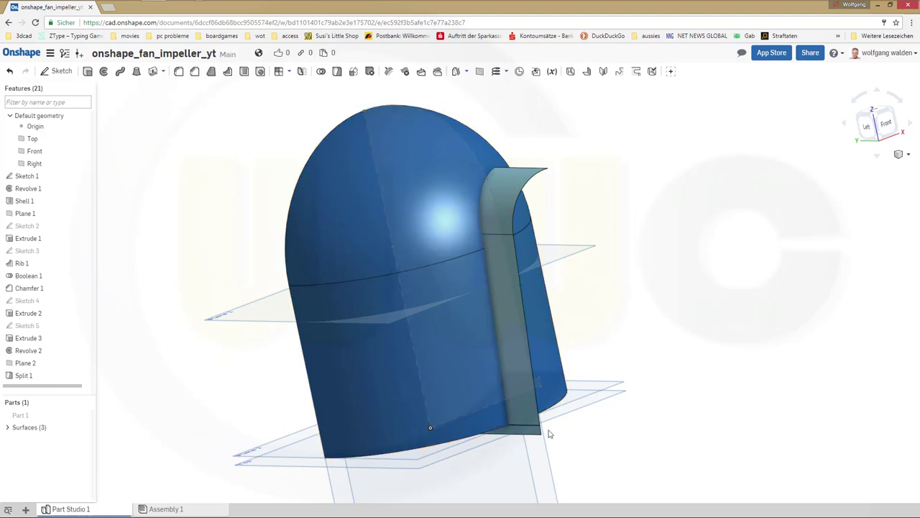
# Hide Surface 2, the narrow strip of the blade surface split off below Plane 2
pyautogui.click(520, 433)
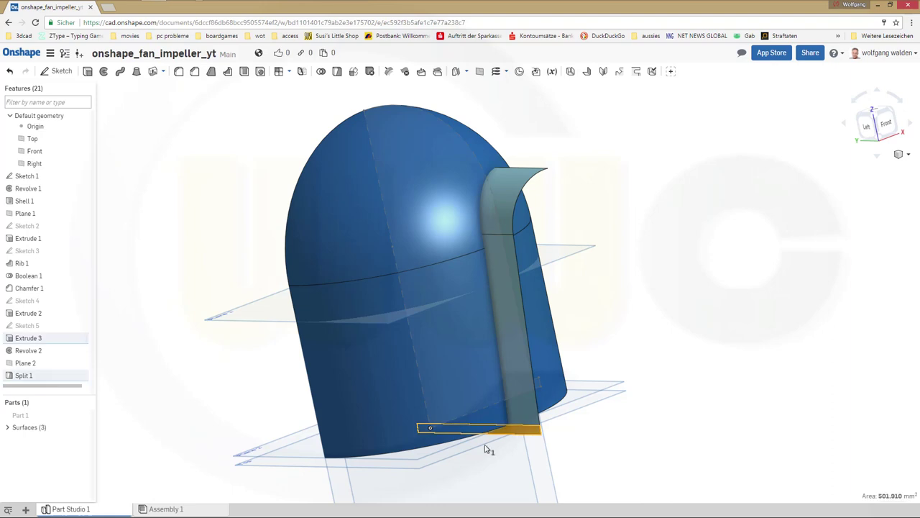
pyautogui.click(8, 428)
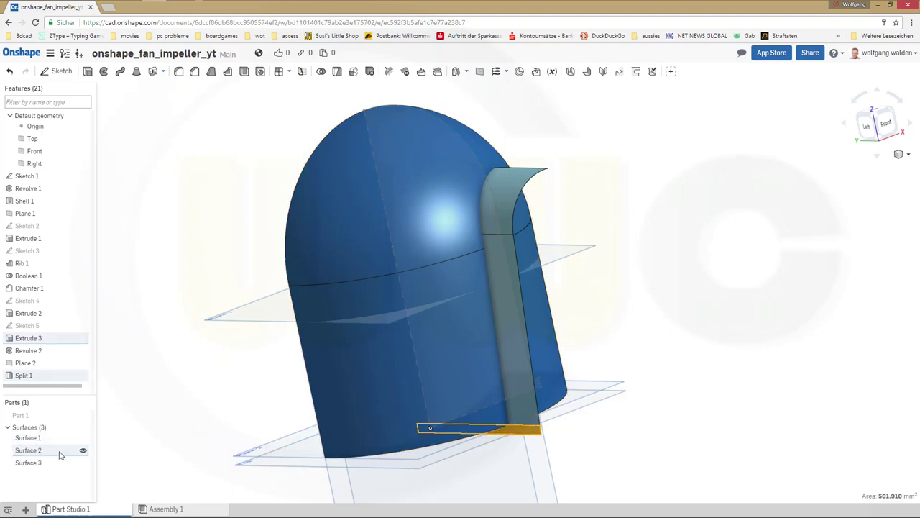
pyautogui.click(90, 450)
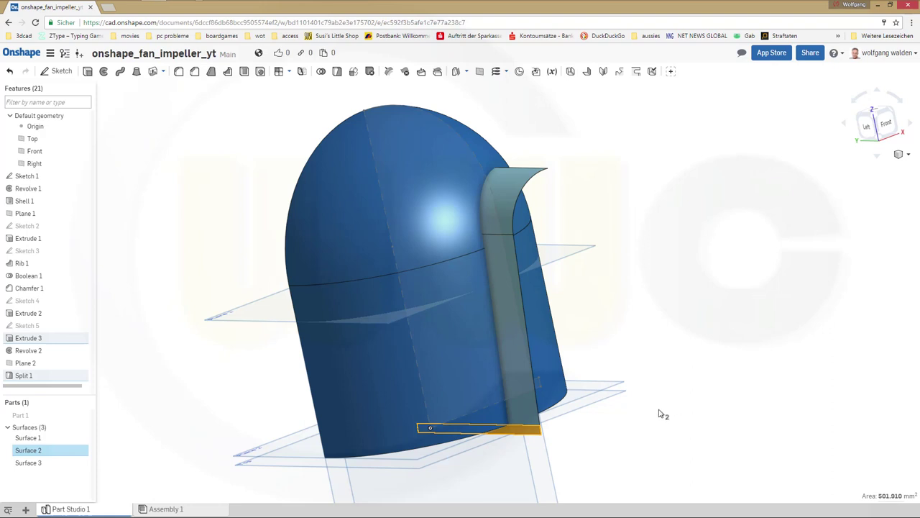
pyautogui.click(180, 390)
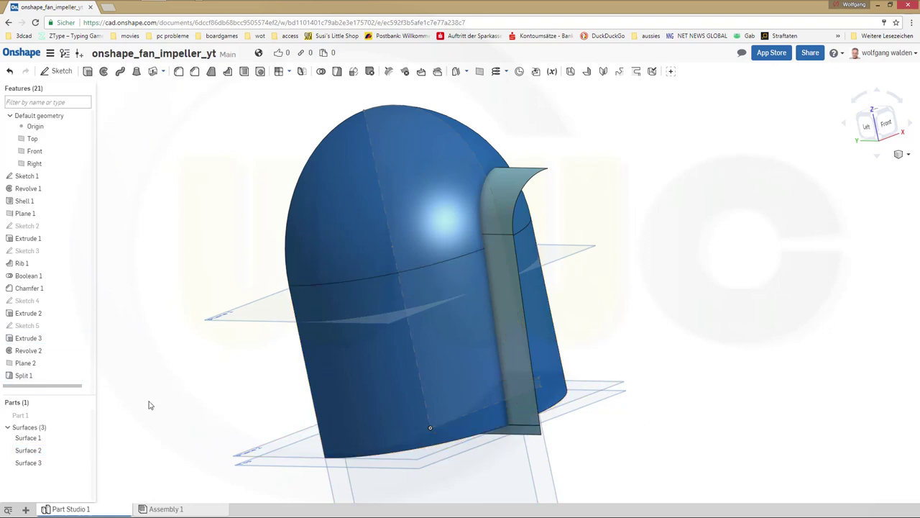
pyautogui.click(83, 454)
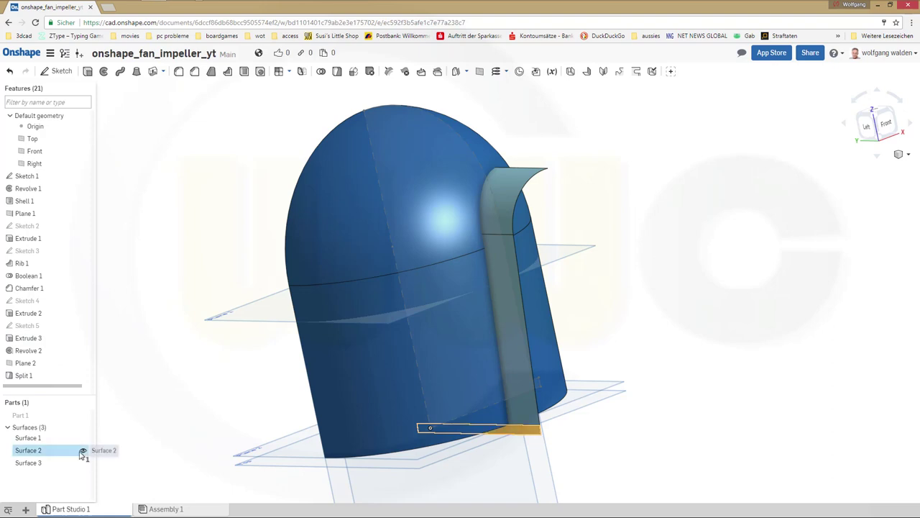
pyautogui.click(83, 451)
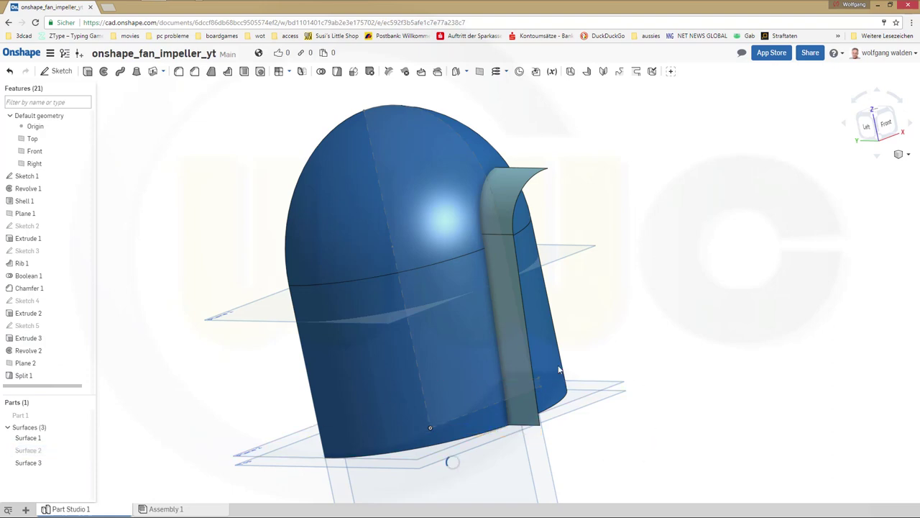
# Split the remaining blade surface, Surface 3, with the revolved hub surface, Surface 1, without keeping the tools
pyautogui.moveTo(241, 212); pyautogui.dragTo(202, 191, button='right')
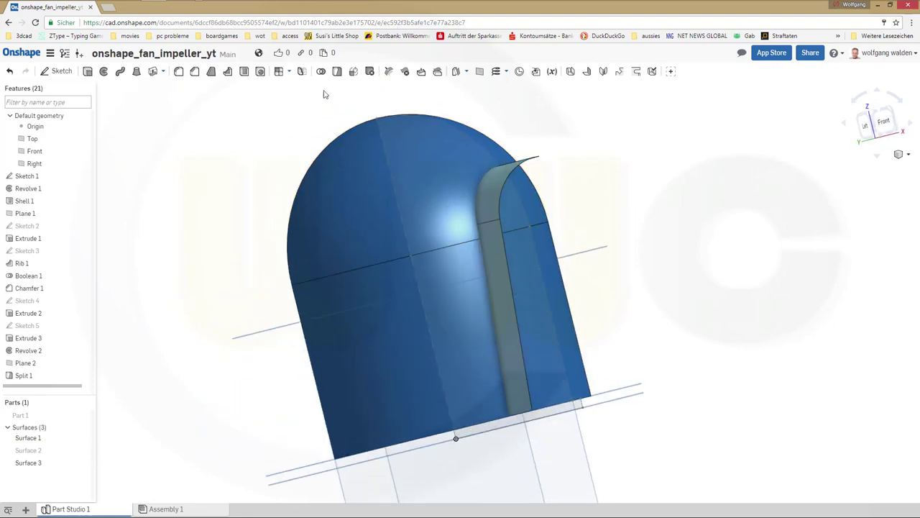
pyautogui.click(301, 74)
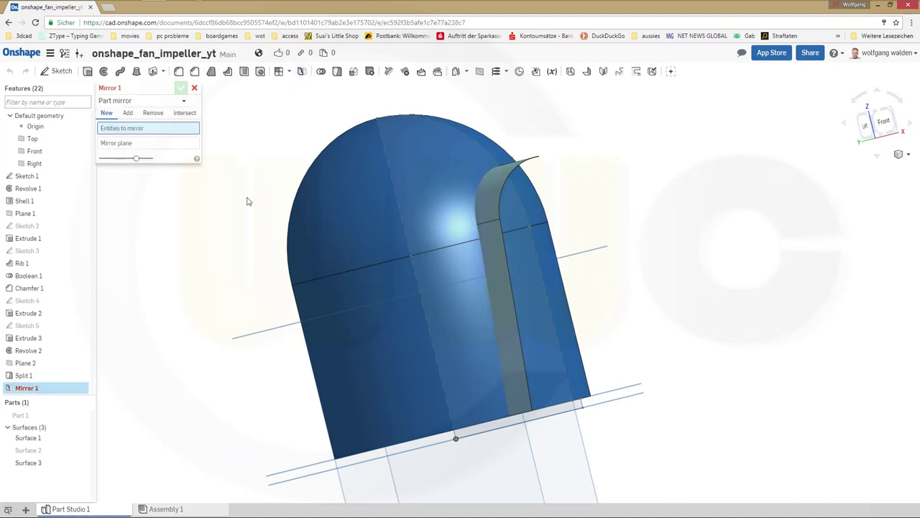
pyautogui.press('Escape')
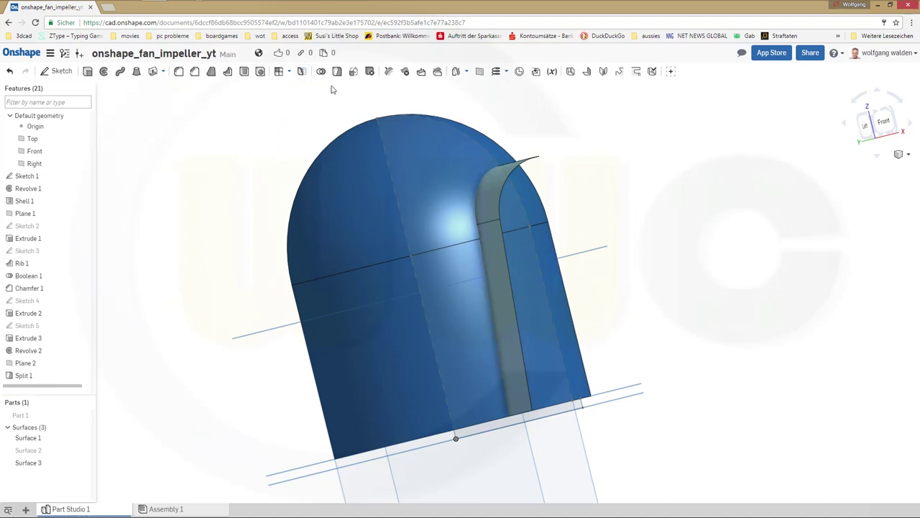
pyautogui.click(338, 72)
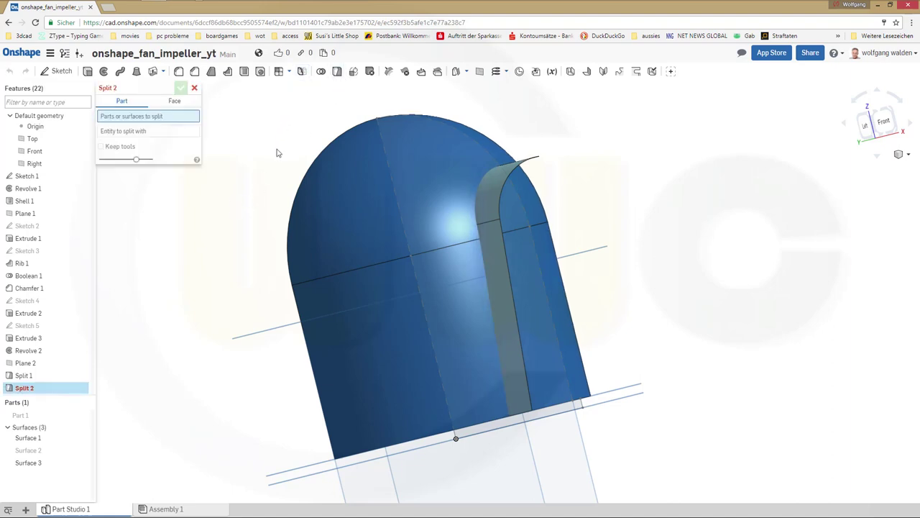
pyautogui.click(496, 194)
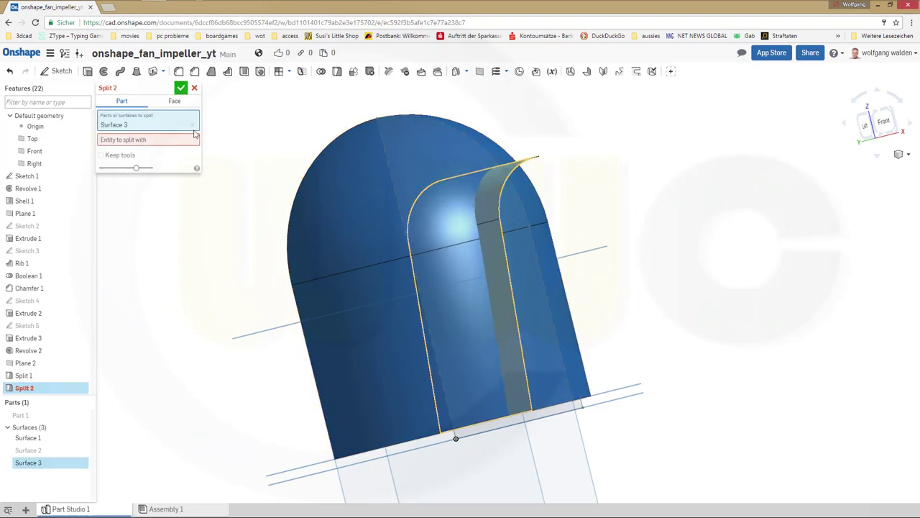
pyautogui.click(151, 141)
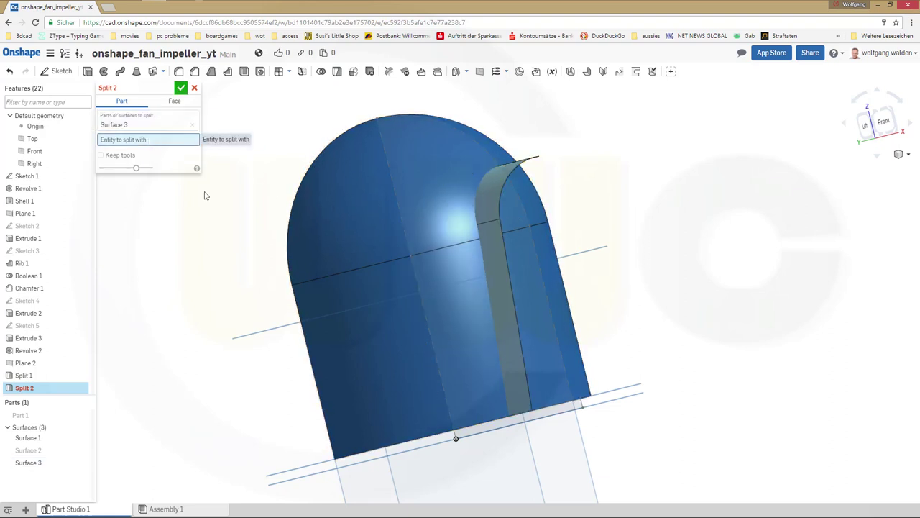
pyautogui.click(345, 234)
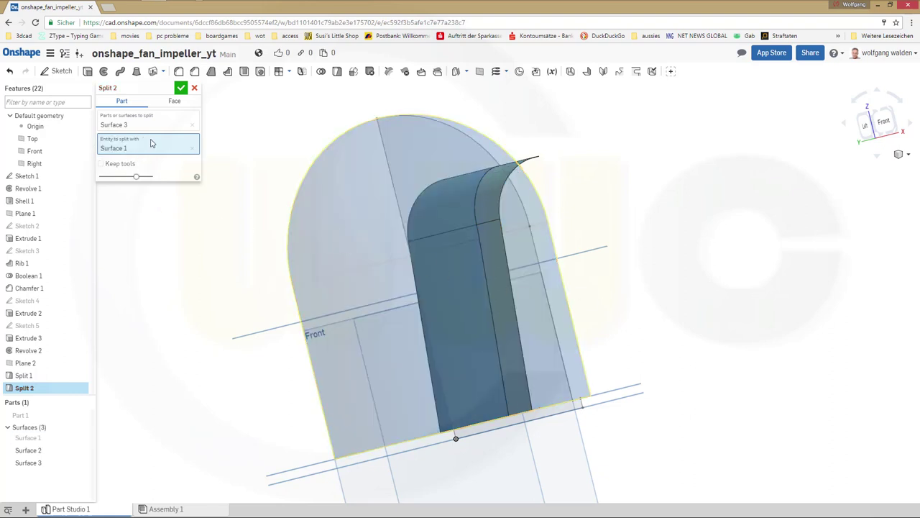
pyautogui.click(182, 88)
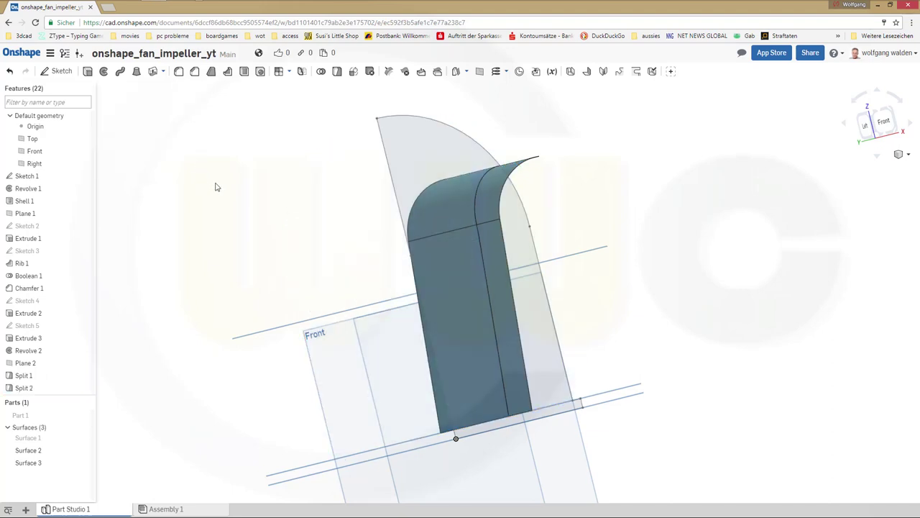
# Hide Surface 3, the narrow outer piece split off the blade surface
pyautogui.moveTo(607, 262); pyautogui.dragTo(616, 271, button='middle')
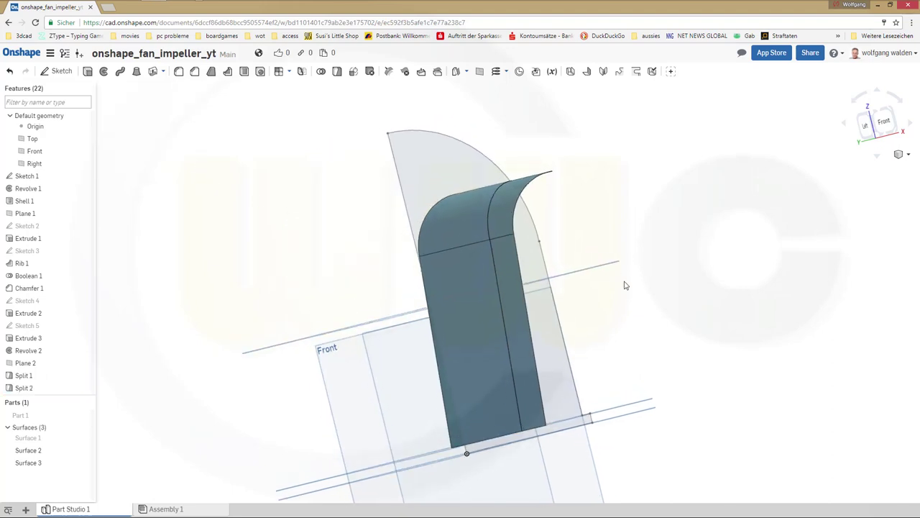
pyautogui.press('Up')
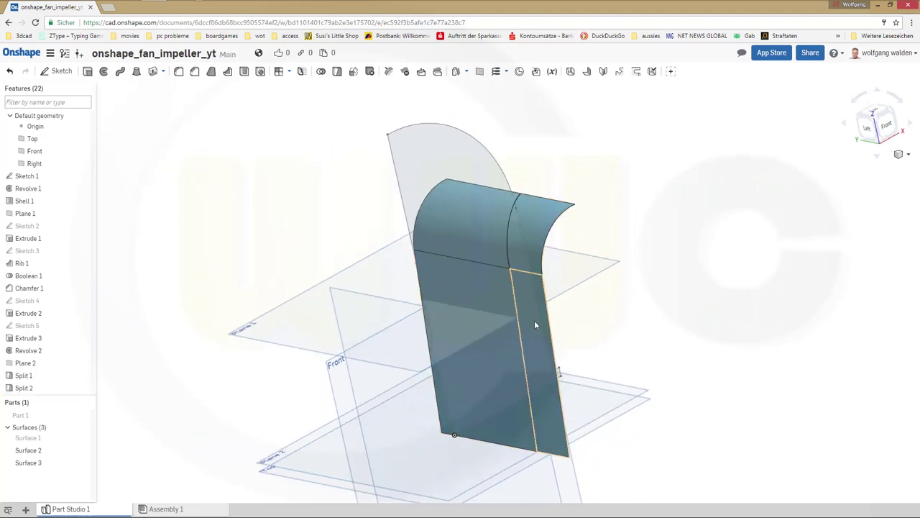
pyautogui.click(83, 464)
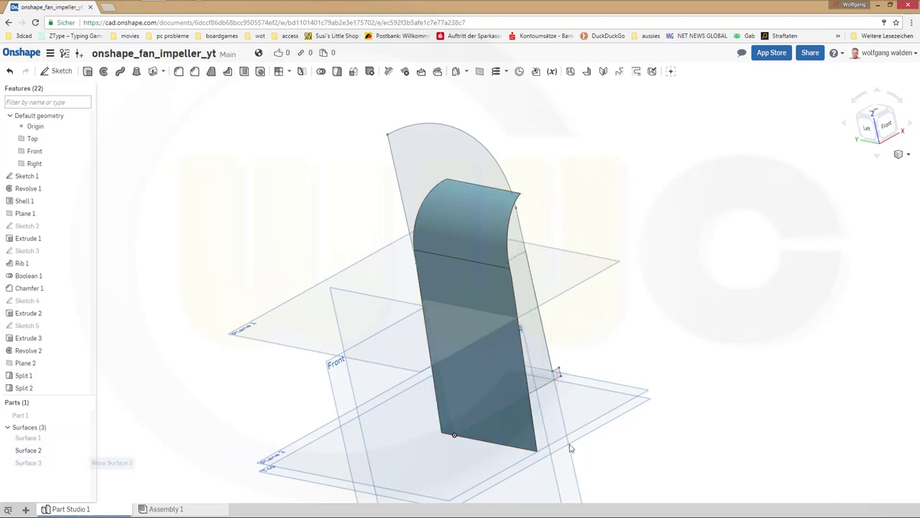
# Create a composite curve from the three connected edges along the blade surface's cut where it met the hub surface
pyautogui.moveTo(616, 316); pyautogui.dragTo(518, 403, button='right')
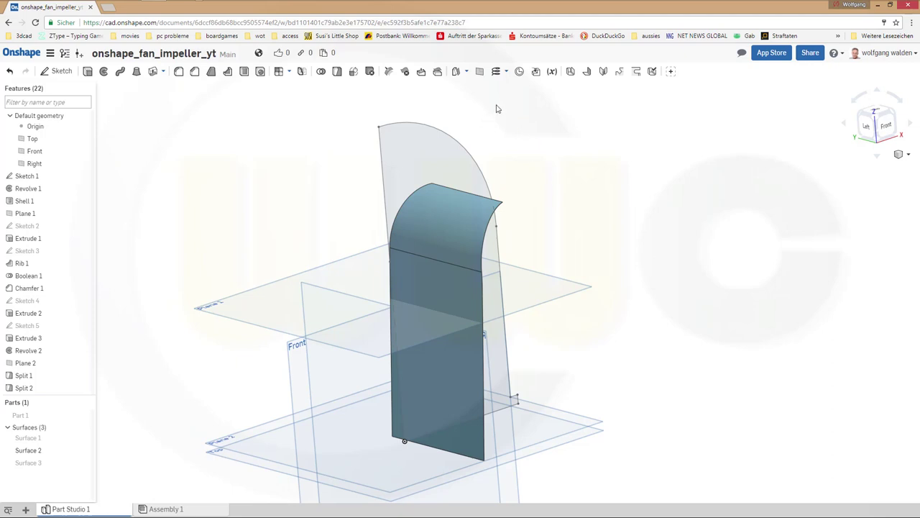
pyautogui.click(504, 72)
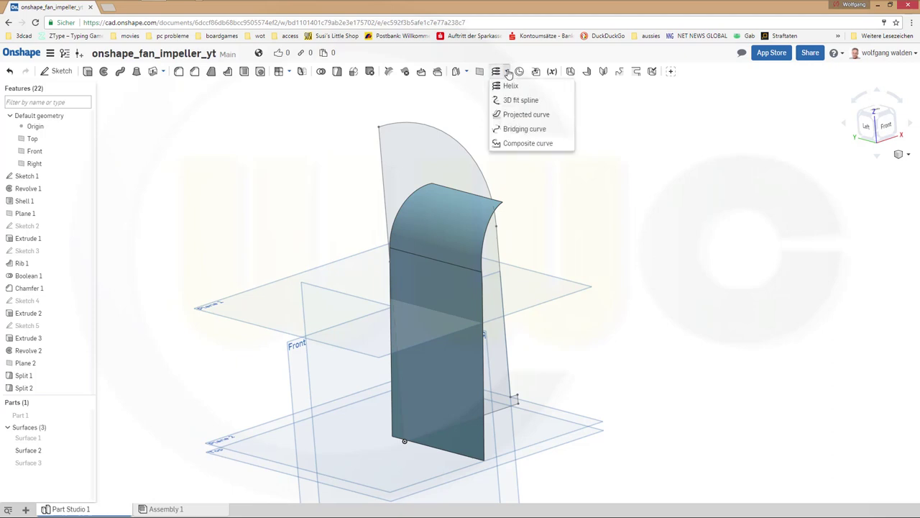
pyautogui.click(524, 144)
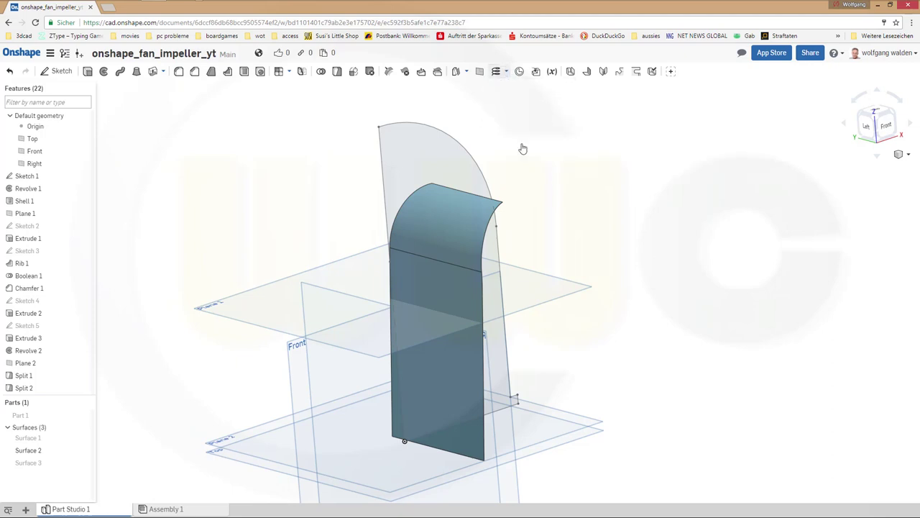
pyautogui.click(487, 238)
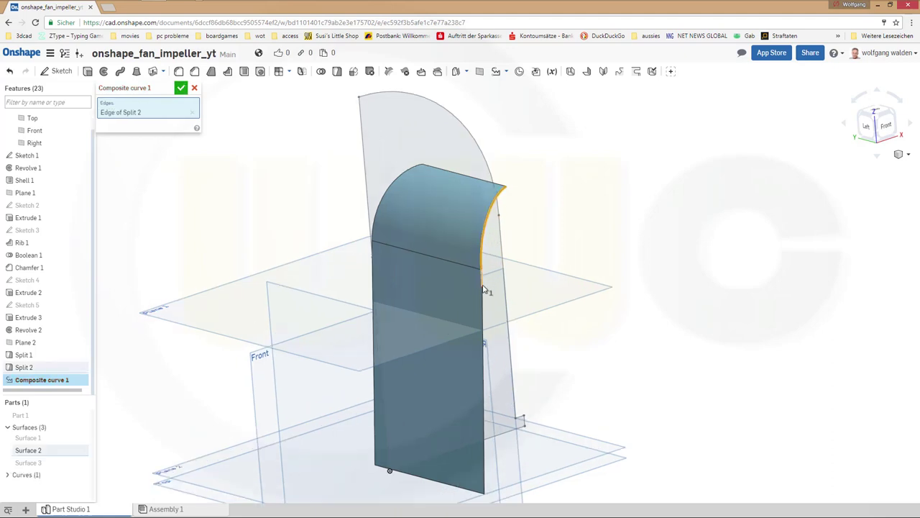
pyautogui.scroll(3, 484, 284)
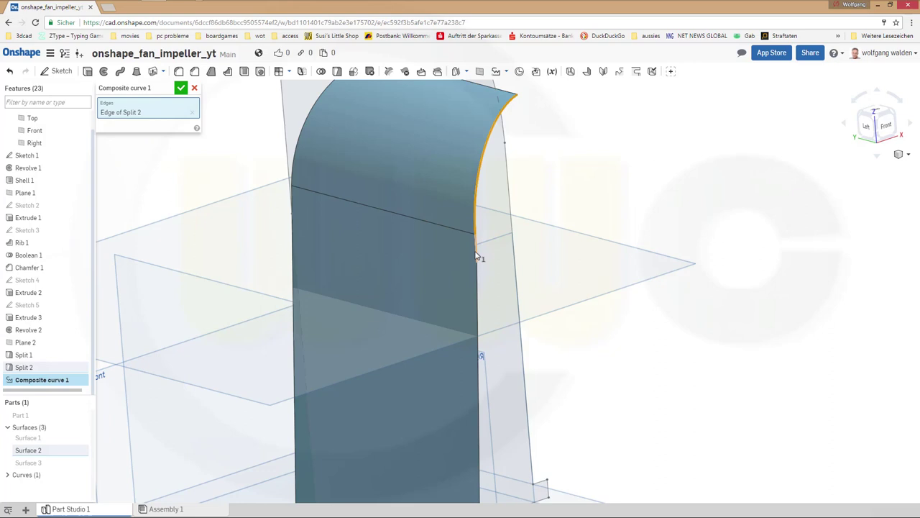
pyautogui.click(476, 256)
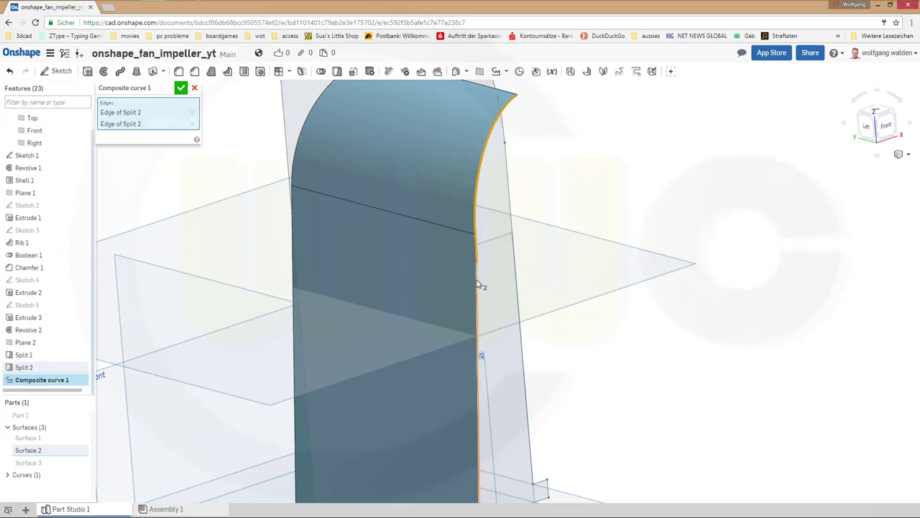
pyautogui.click(476, 287)
pyautogui.scroll(-1, 602, 394)
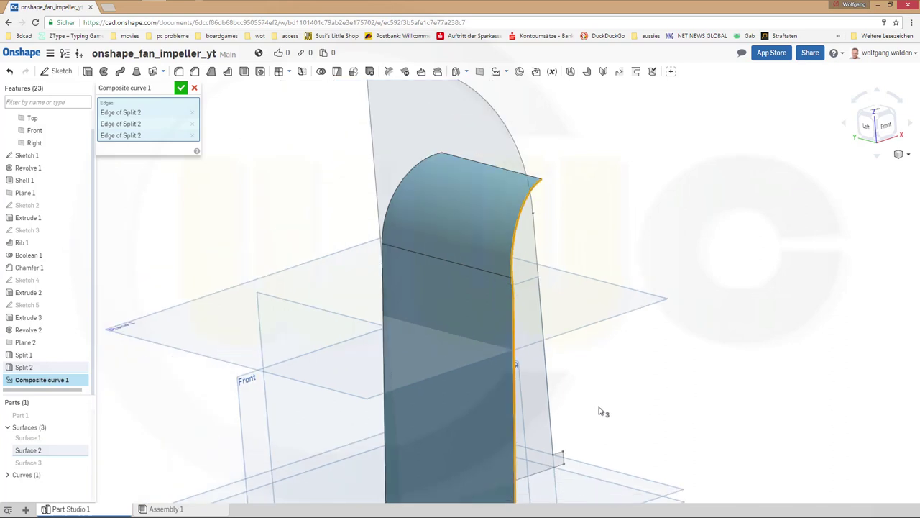
pyautogui.moveTo(604, 411); pyautogui.dragTo(621, 308, button='right')
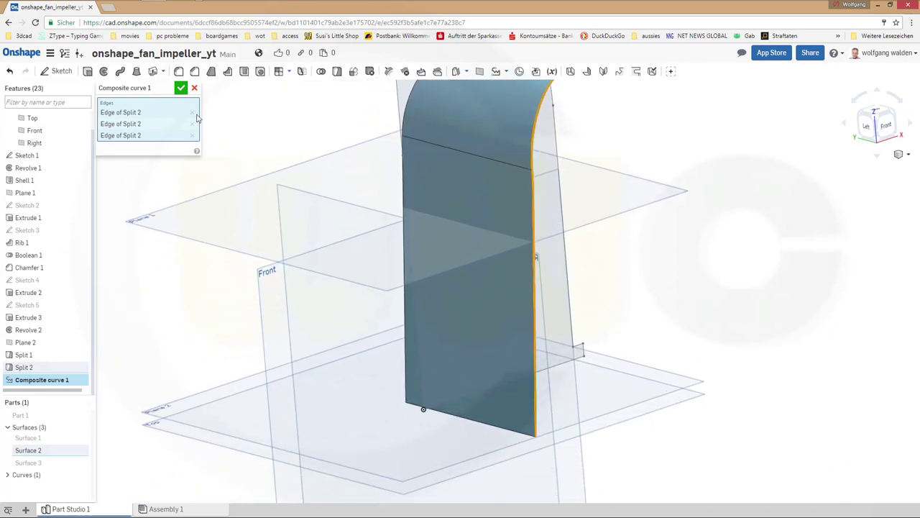
pyautogui.click(181, 88)
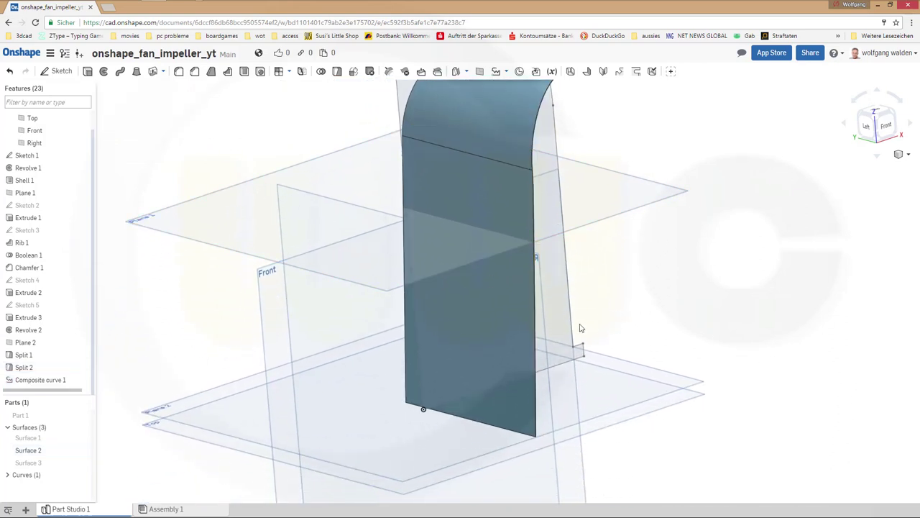
# Hide the remaining blade surface, Surface 2, and show Part 1 to view the composite curve on the hub
pyautogui.click(84, 451)
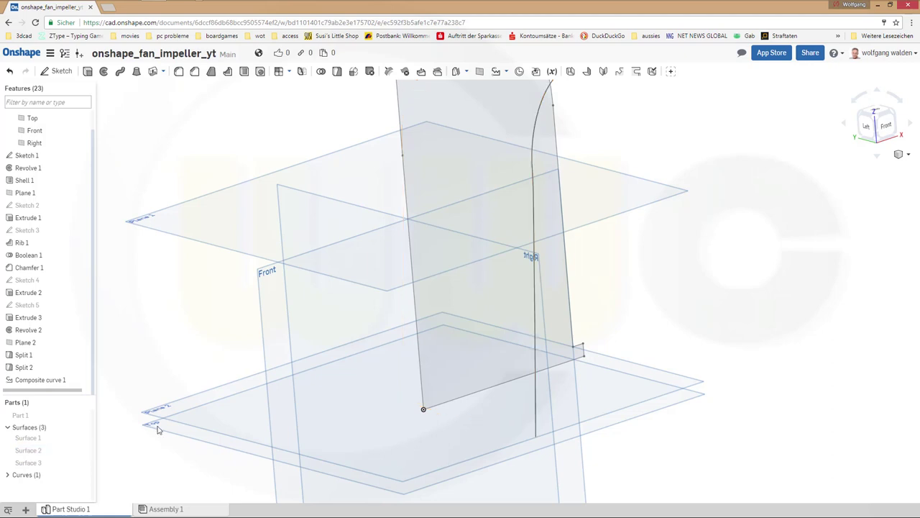
pyautogui.moveTo(701, 299); pyautogui.dragTo(604, 302, button='right')
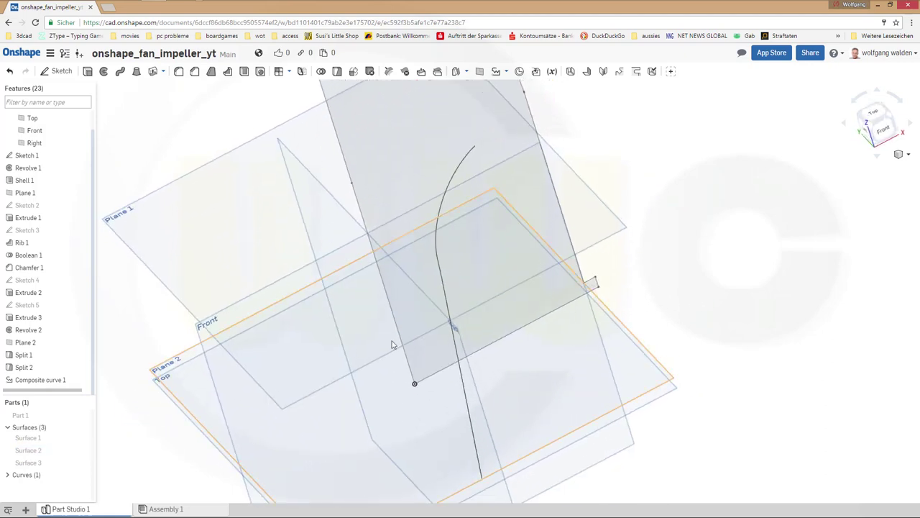
pyautogui.click(86, 415)
pyautogui.moveTo(714, 398); pyautogui.dragTo(609, 200, button='right')
pyautogui.scroll(-3, 609, 199)
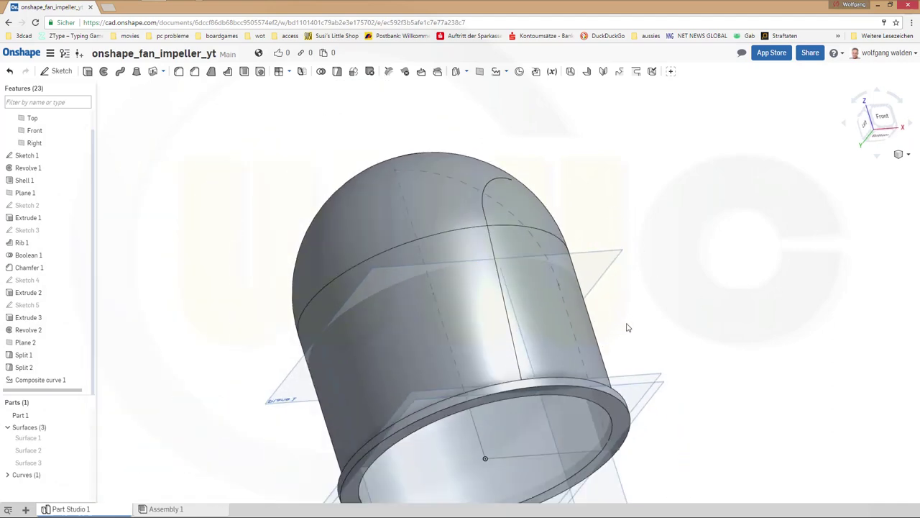
pyautogui.moveTo(625, 364); pyautogui.dragTo(667, 410, button='middle')
pyautogui.hotkey('shift', '7')
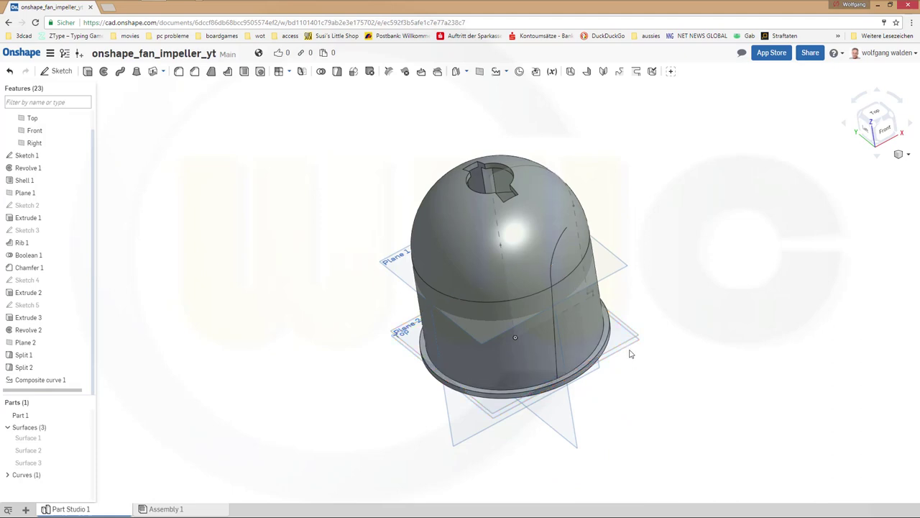
# Start a sketch on Plane 2 and hide Part 1 to expose the composite curve
pyautogui.click(57, 72)
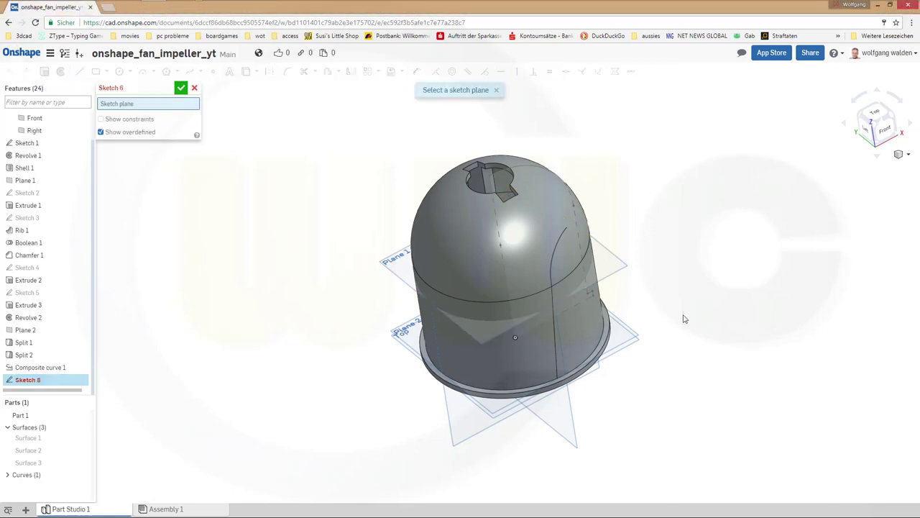
pyautogui.click(623, 346)
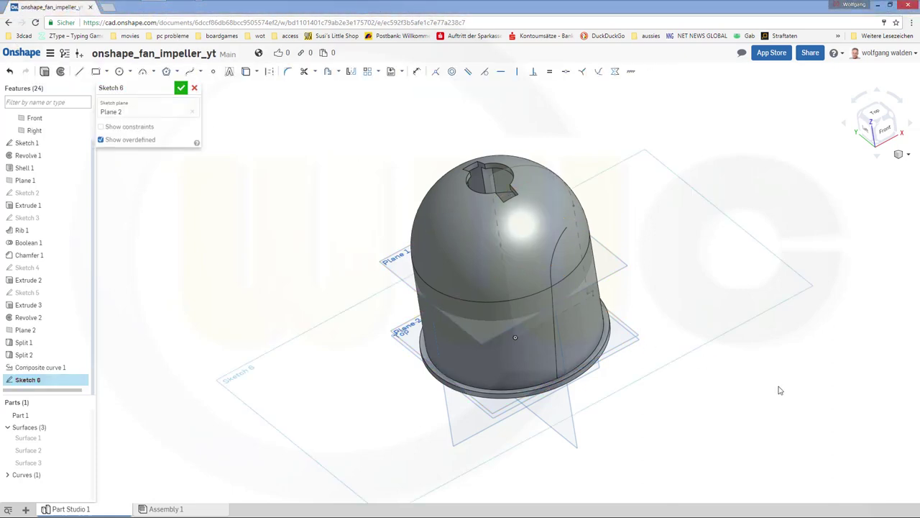
pyautogui.moveTo(668, 379); pyautogui.dragTo(612, 359, button='right')
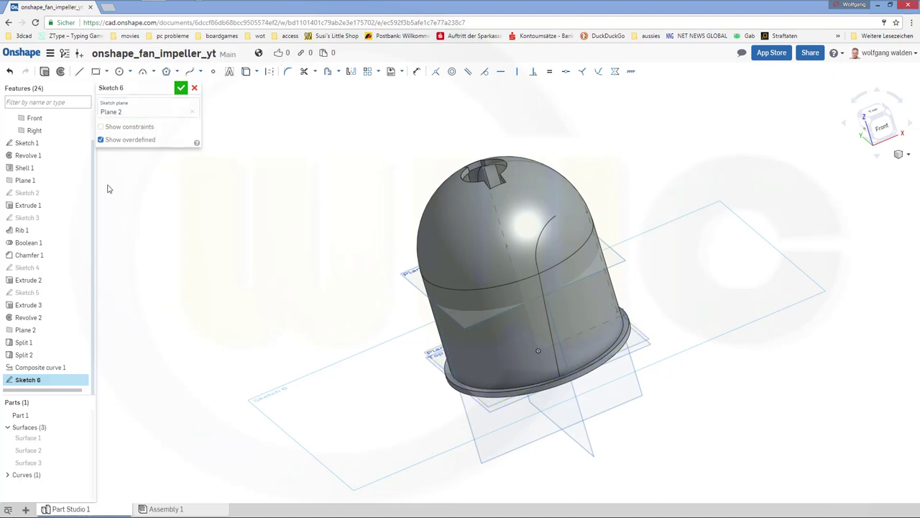
pyautogui.click(83, 416)
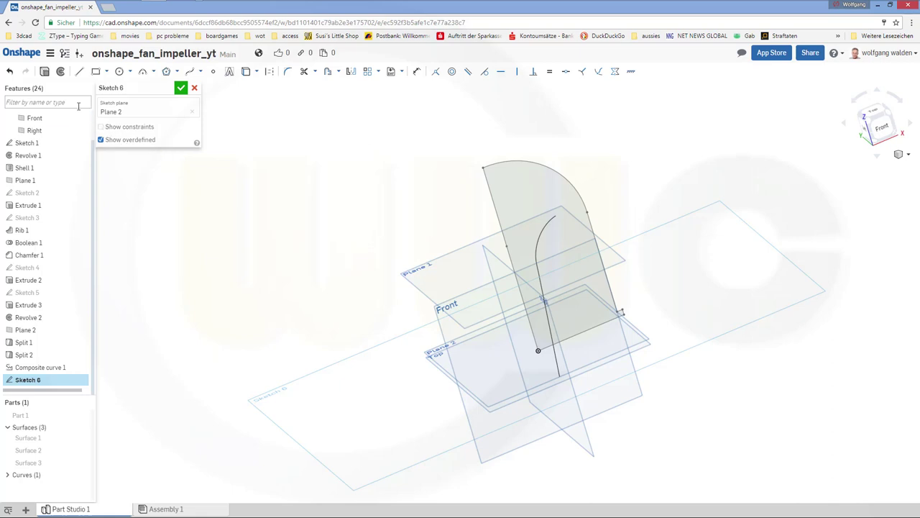
# Project the composite curve's lower endpoint into the sketch with Use and draw a line from the origin to it
pyautogui.click(257, 72)
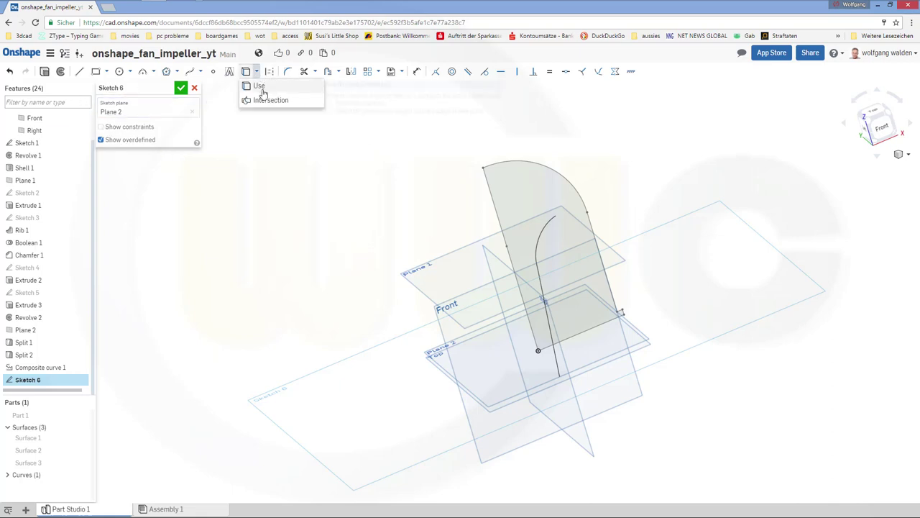
pyautogui.click(260, 87)
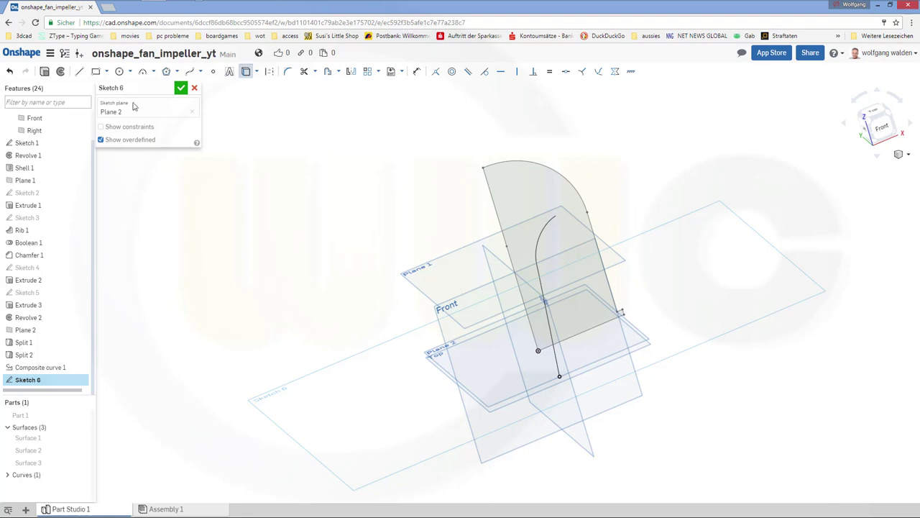
pyautogui.click(79, 71)
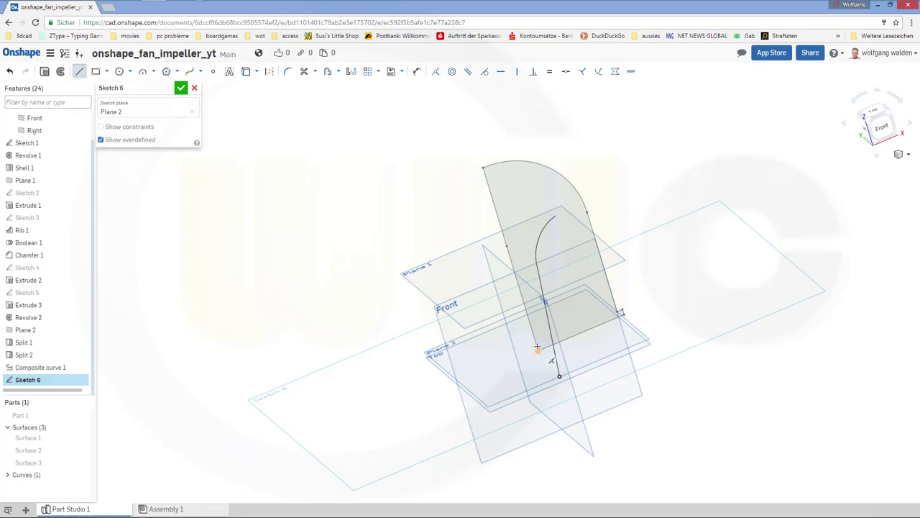
pyautogui.click(537, 349)
pyautogui.click(558, 376)
pyautogui.press('Escape')
# View normal to the sketch plane and convert the line from the origin to construction geometry
pyautogui.moveTo(561, 331); pyautogui.dragTo(593, 330, button='right')
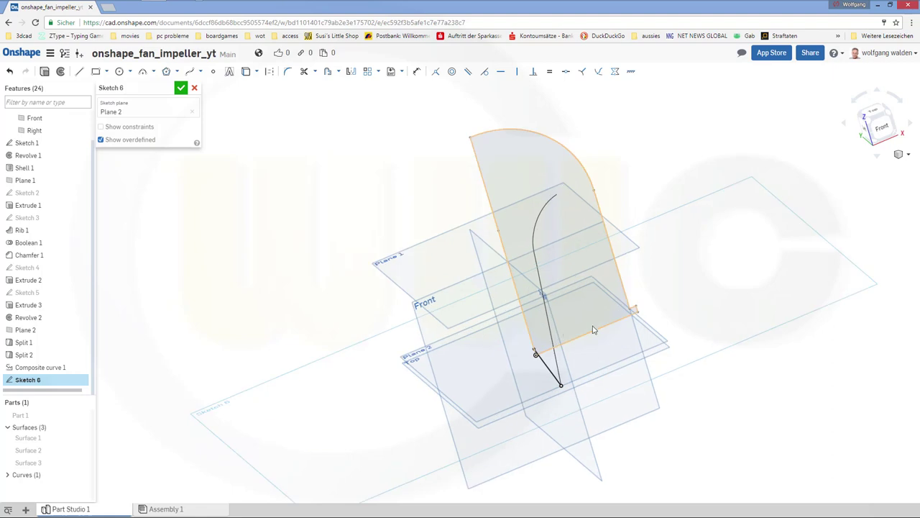
pyautogui.rightClick(671, 156)
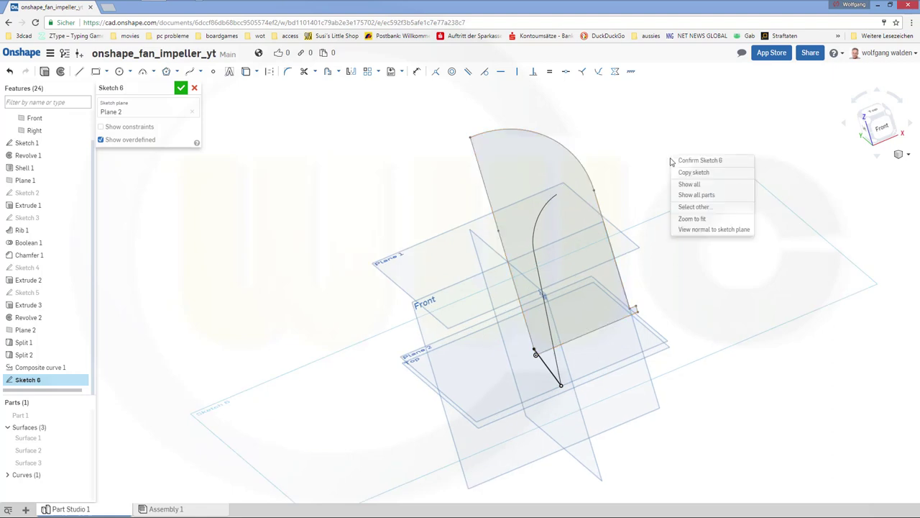
pyautogui.click(715, 230)
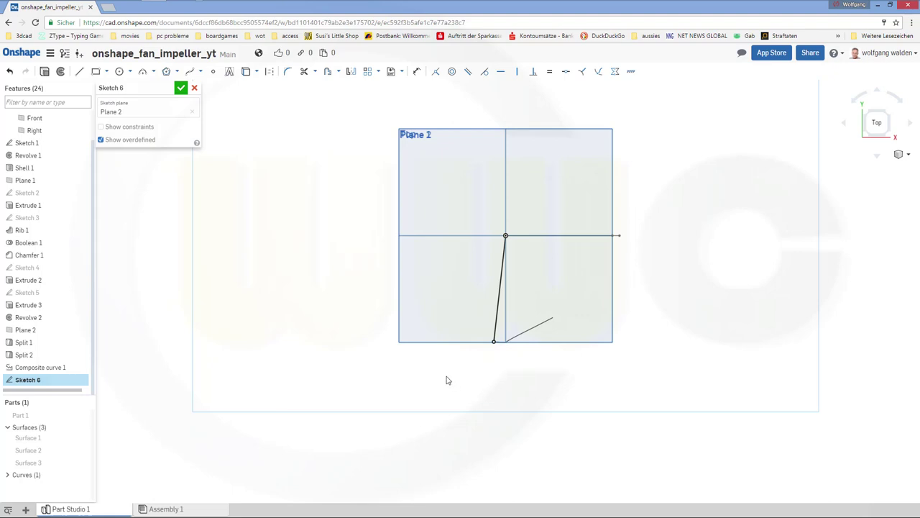
pyautogui.click(496, 317)
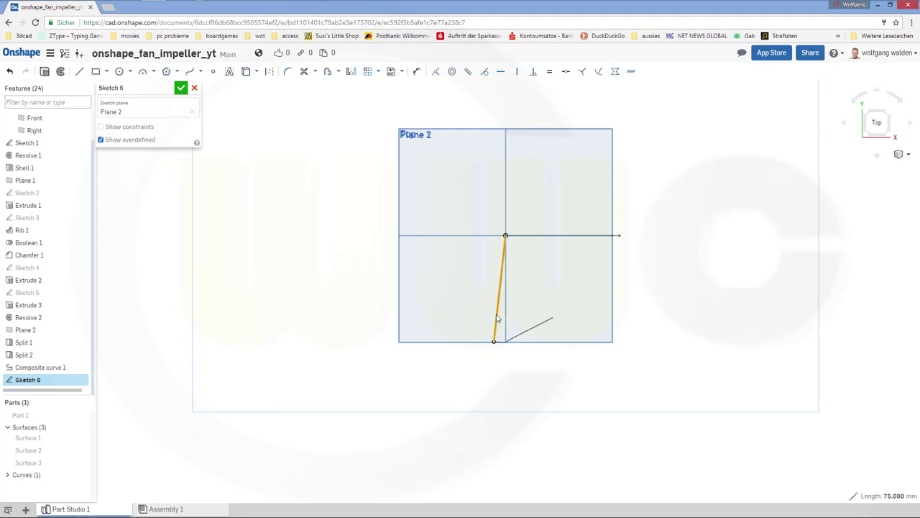
pyautogui.click(269, 73)
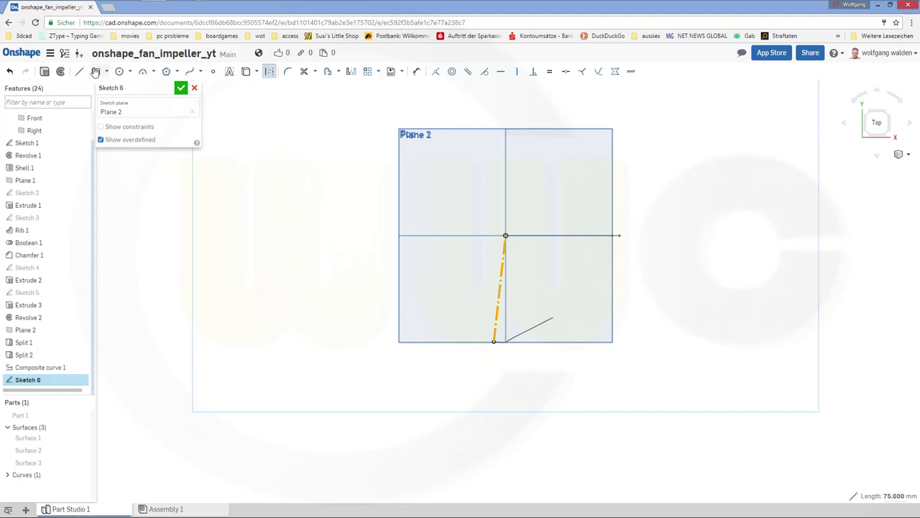
# Draw a line about 84 mm long beside the construction line's outer end, extending past it, and make it a regular line
pyautogui.click(79, 71)
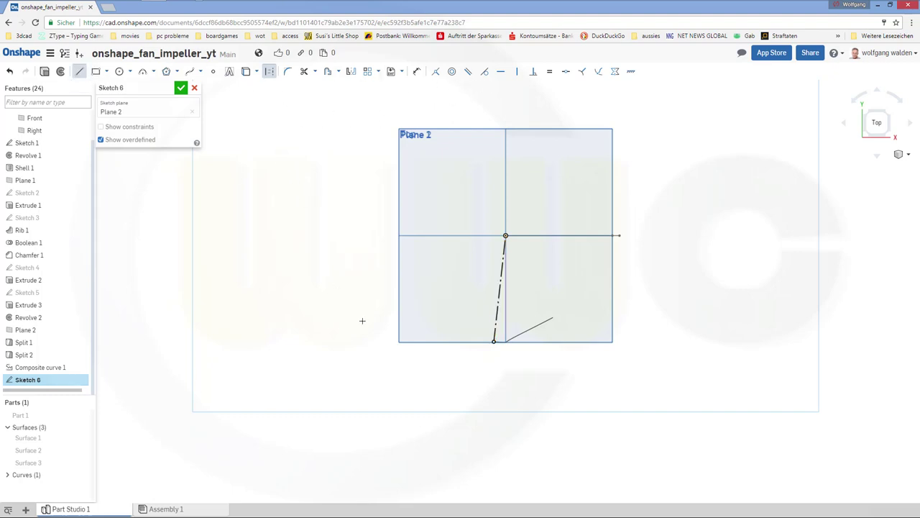
pyautogui.click(481, 428)
pyautogui.click(485, 310)
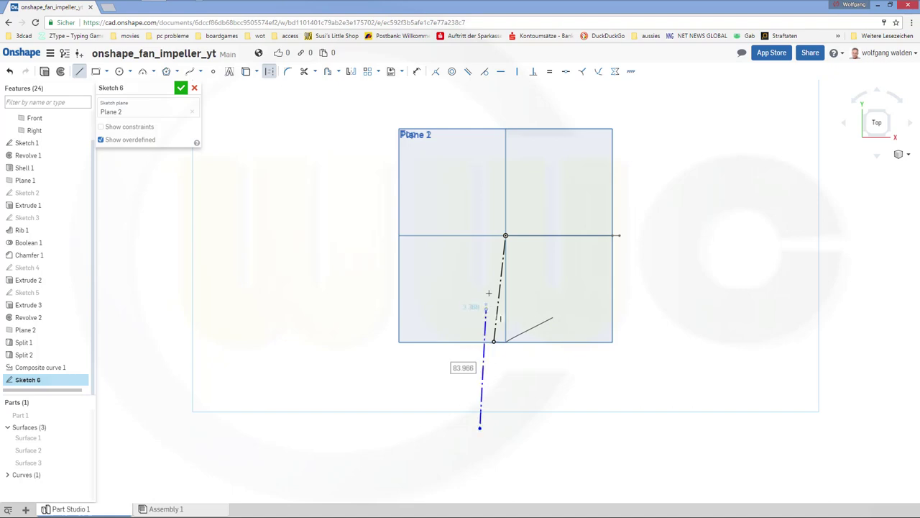
pyautogui.press('Escape')
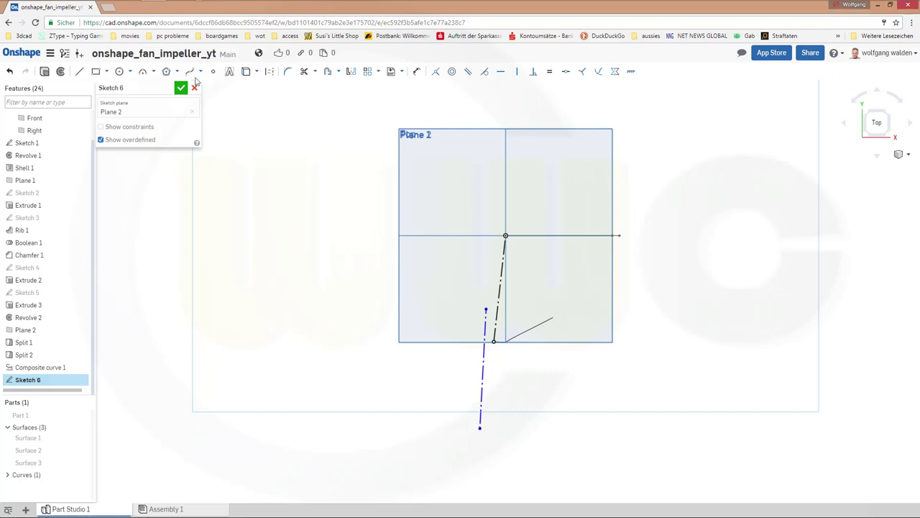
pyautogui.click(484, 375)
pyautogui.click(268, 73)
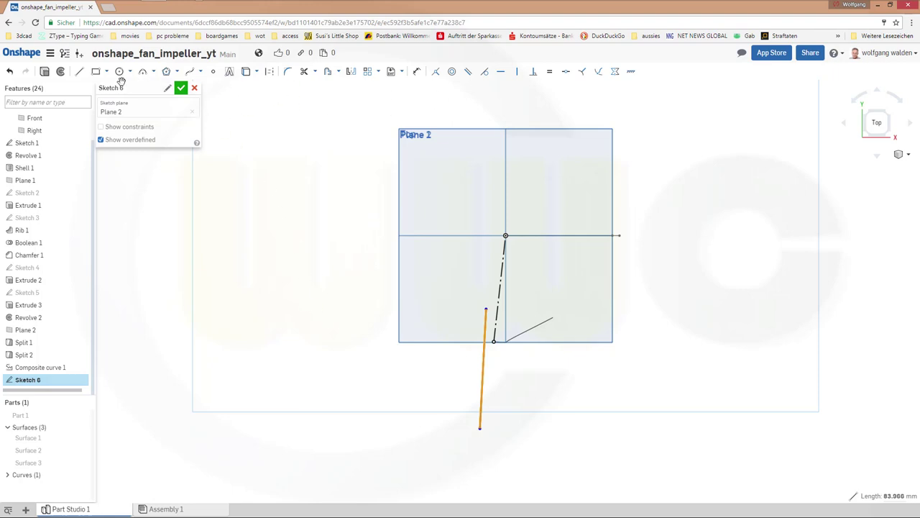
# Dimension the new line's length to 56 mm
pyautogui.click(417, 71)
pyautogui.click(482, 367)
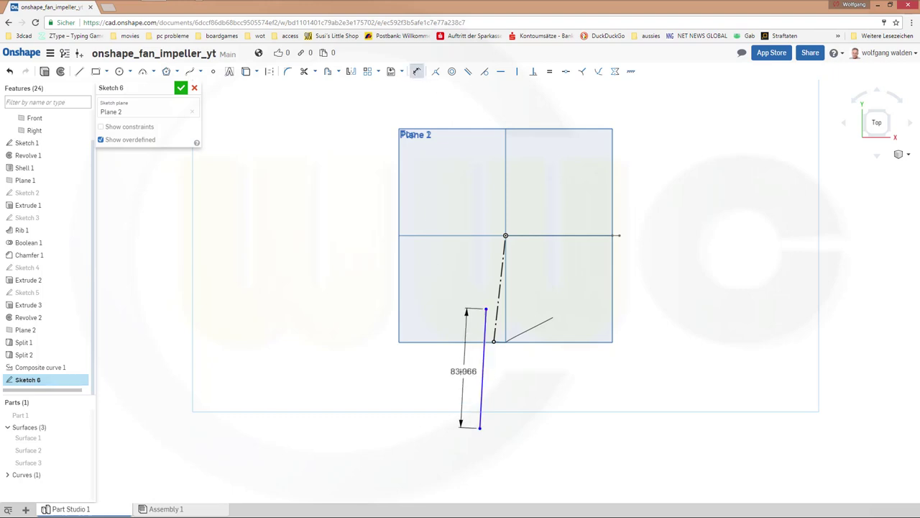
pyautogui.click(465, 360)
pyautogui.write('5')
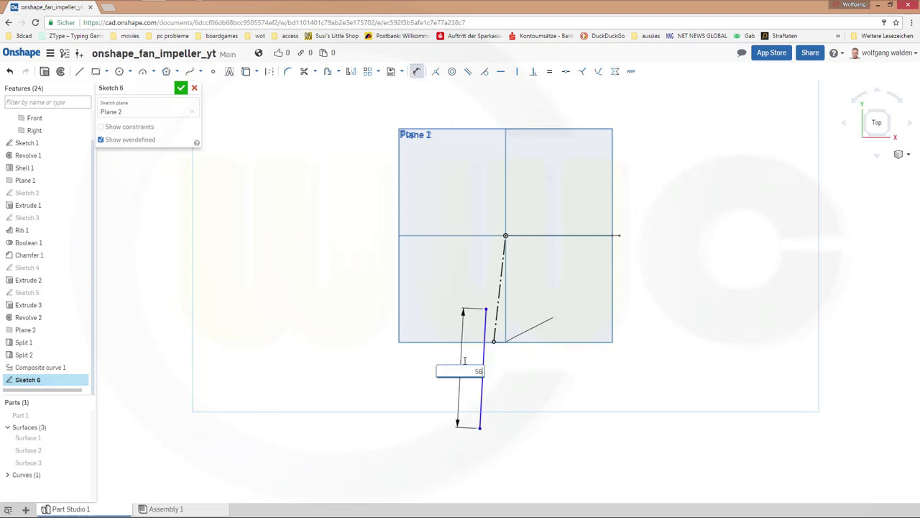
pyautogui.write('6')
pyautogui.press('Return')
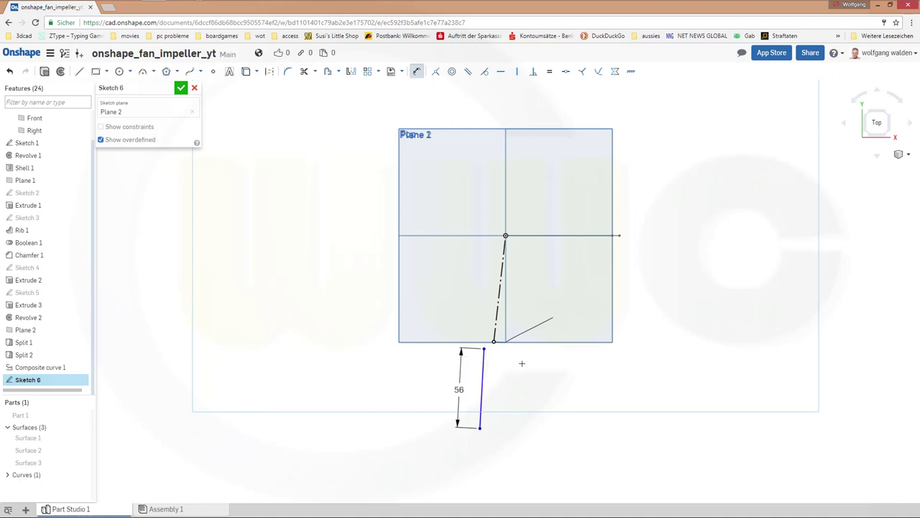
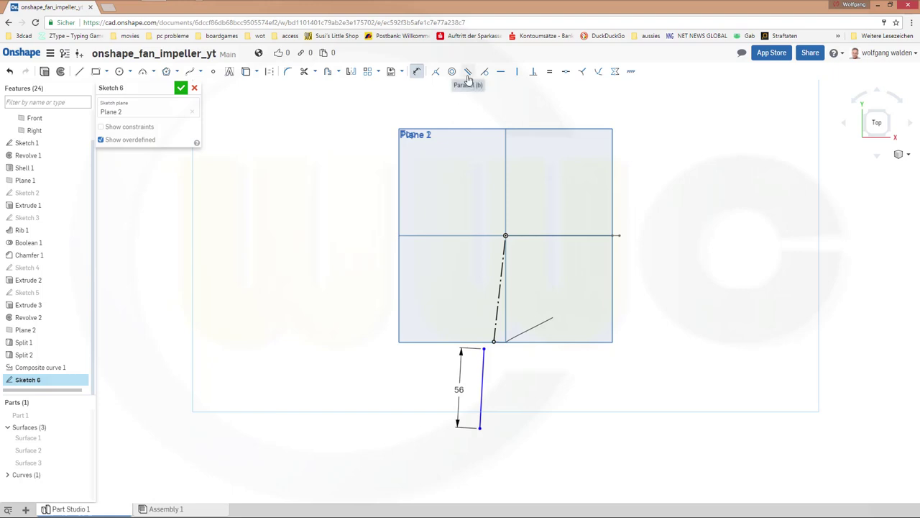
# Constrain the 56 mm line parallel to the construction line
pyautogui.click(468, 74)
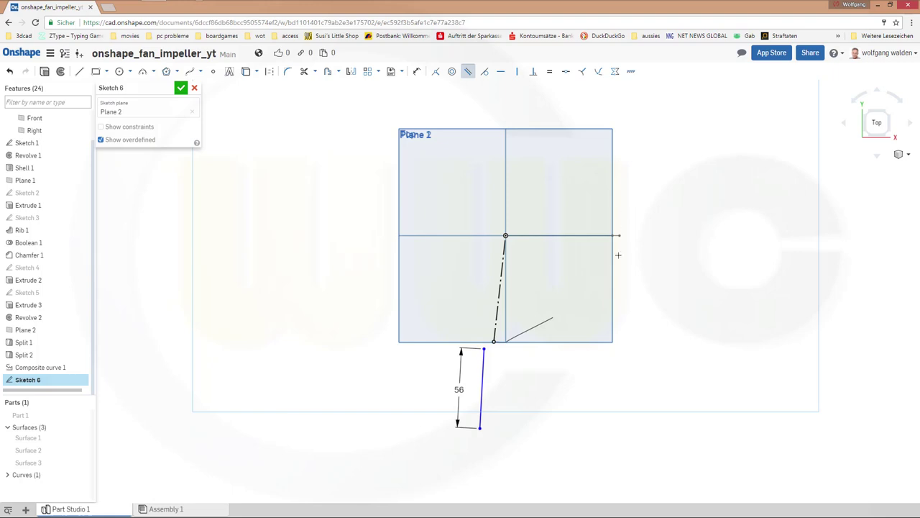
pyautogui.click(482, 389)
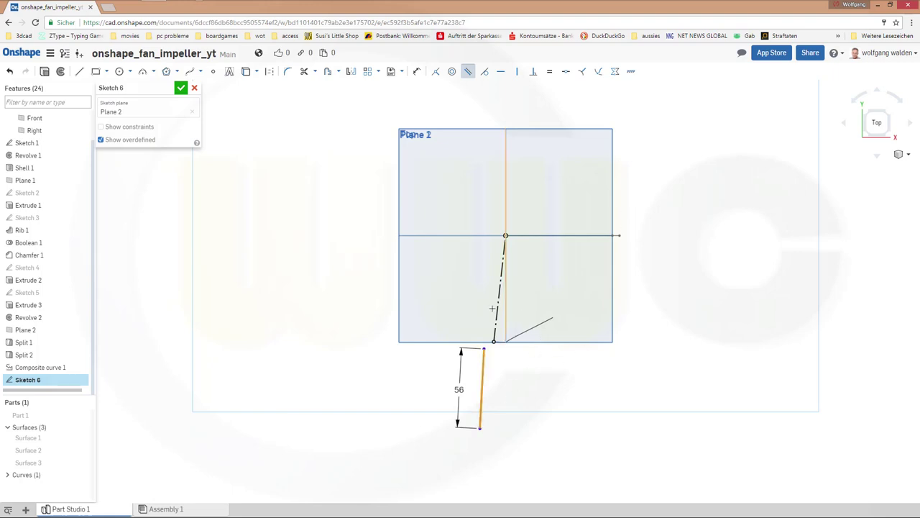
pyautogui.click(497, 312)
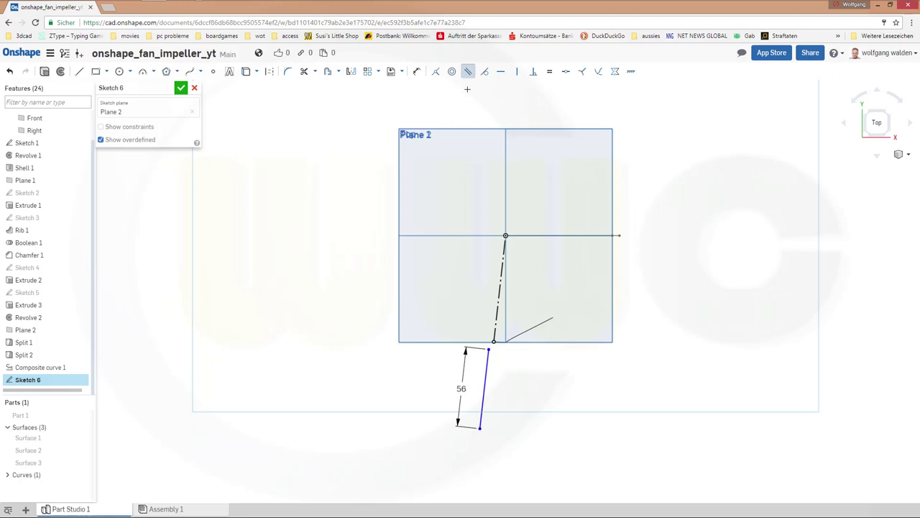
# Make the 56 mm line's inner endpoint coincident with the construction line and slide the line inward to overlap its end
pyautogui.click(436, 72)
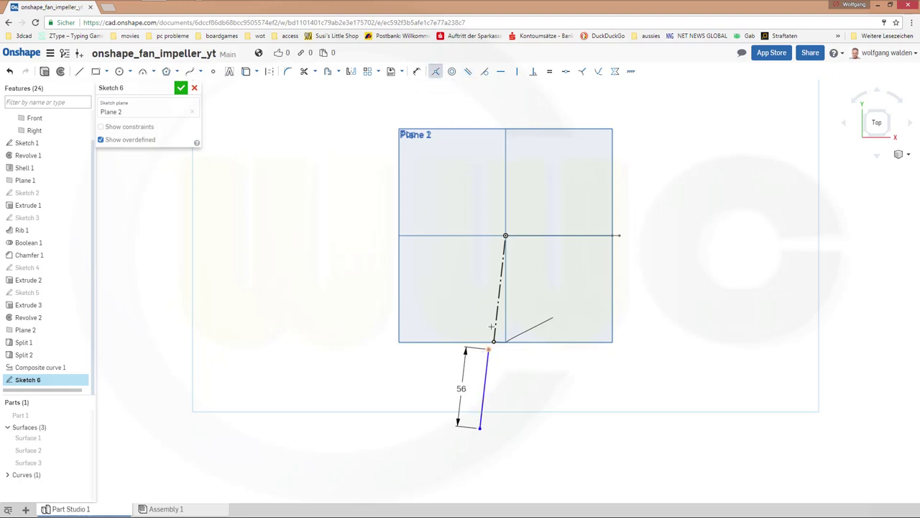
pyautogui.click(496, 312)
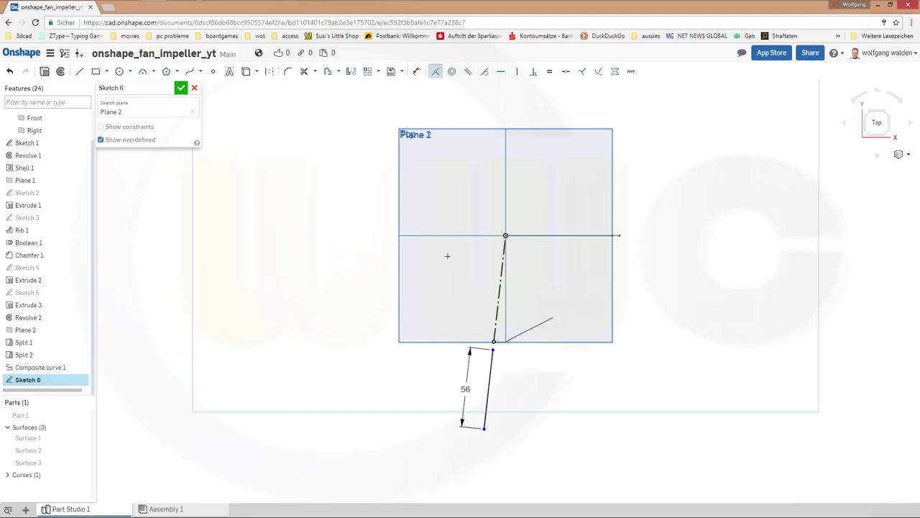
pyautogui.press('Escape')
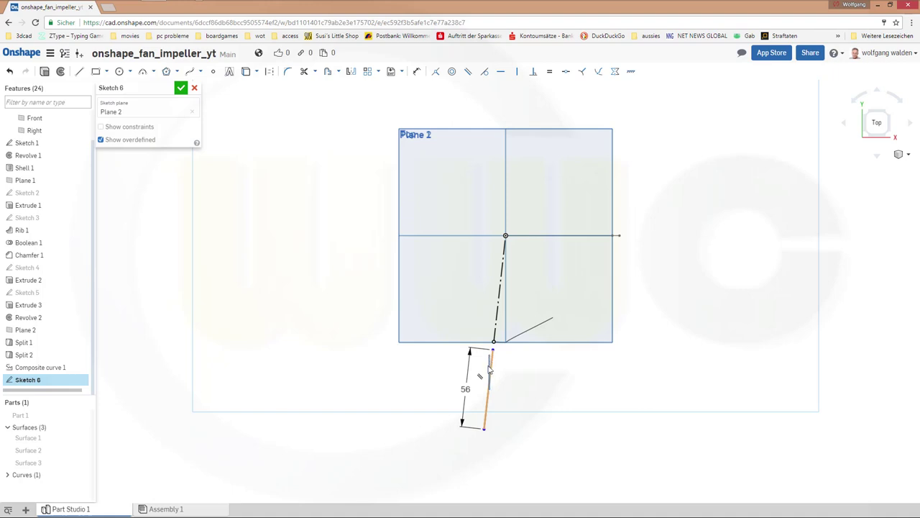
pyautogui.moveTo(493, 355); pyautogui.dragTo(501, 328)
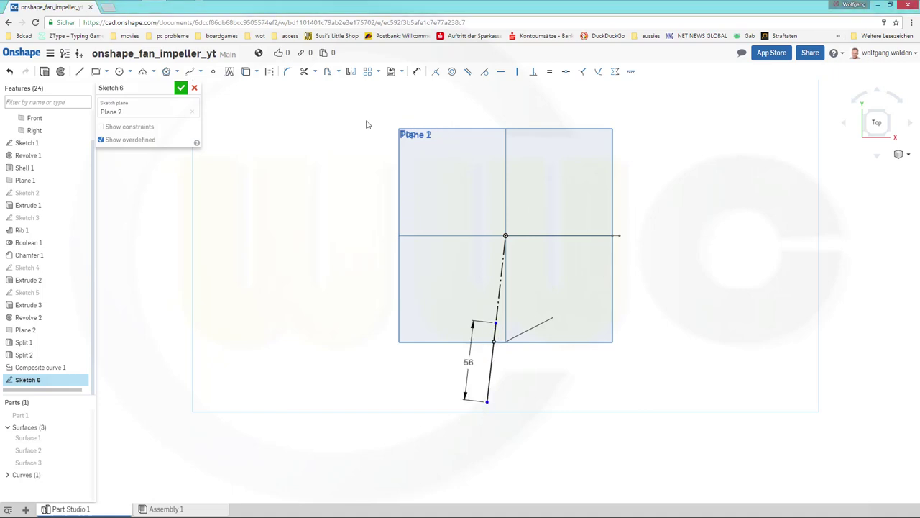
pyautogui.click(417, 71)
pyautogui.click(493, 339)
pyautogui.click(529, 330)
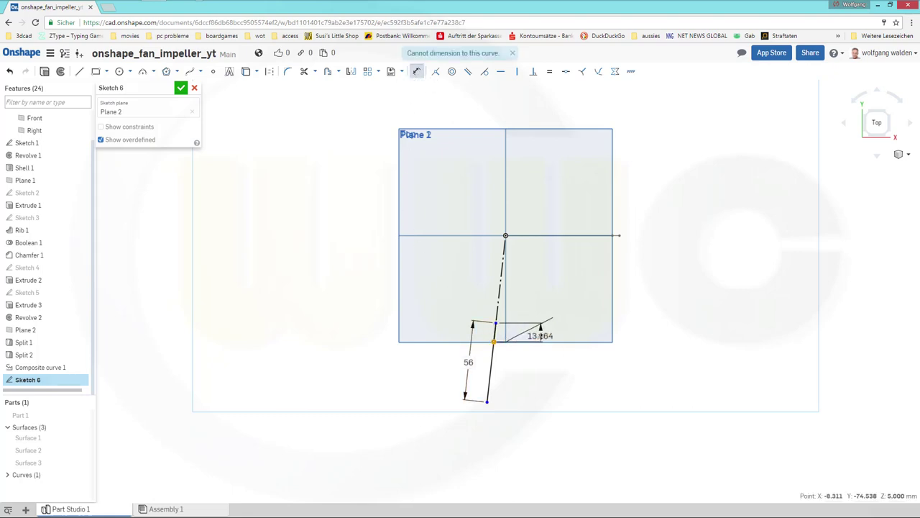
pyautogui.rightClick(516, 334)
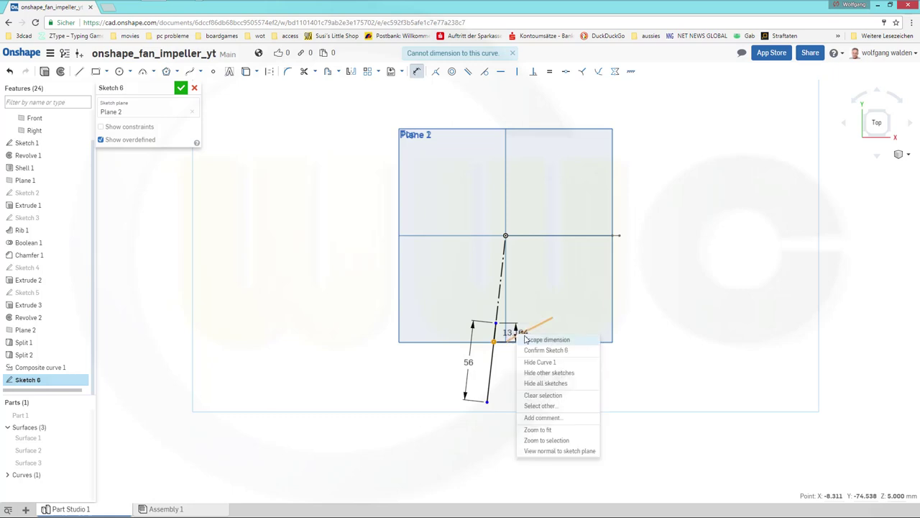
pyautogui.press('Escape')
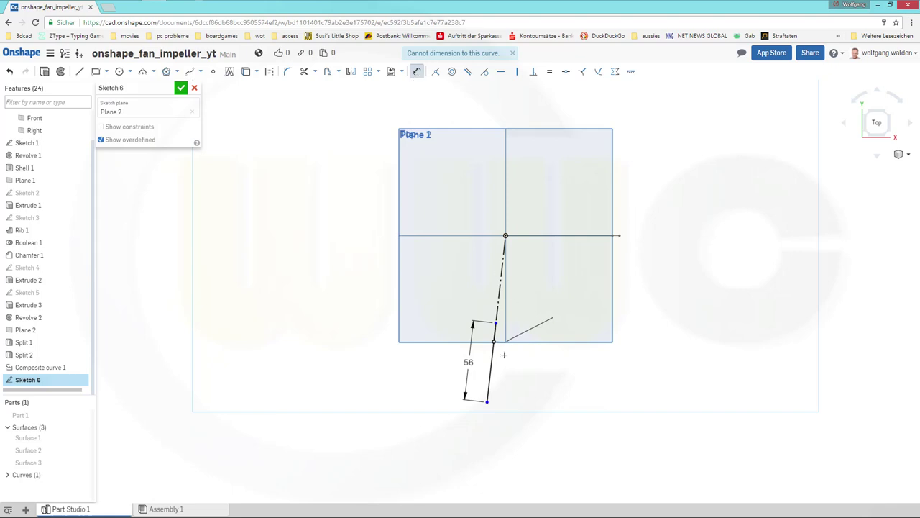
pyautogui.scroll(5, 504, 354)
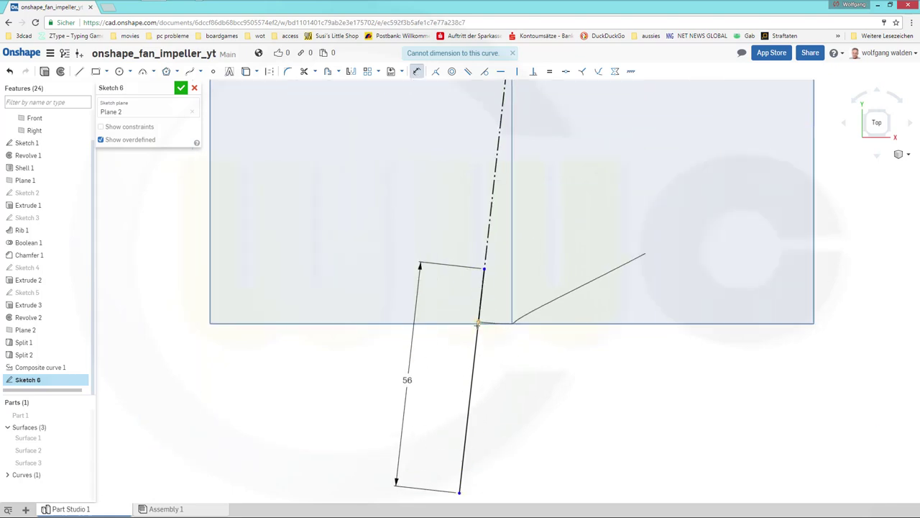
pyautogui.click(484, 270)
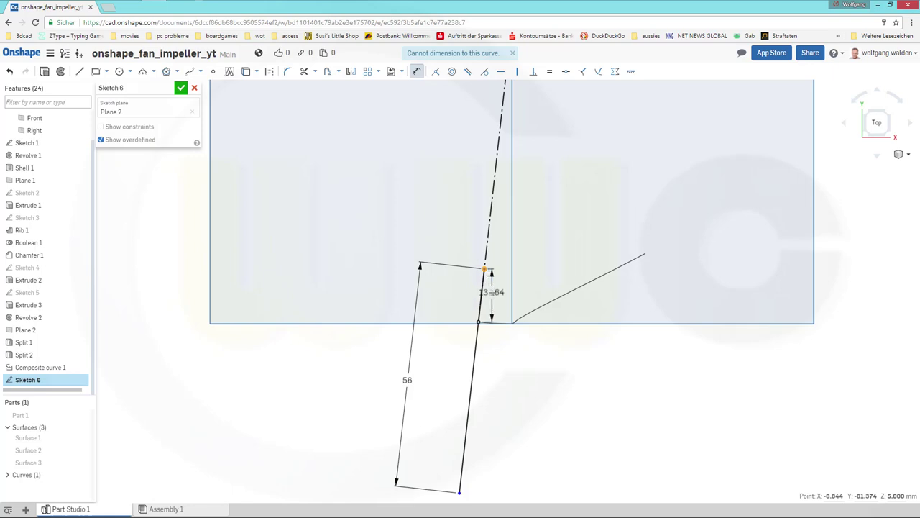
pyautogui.rightClick(497, 294)
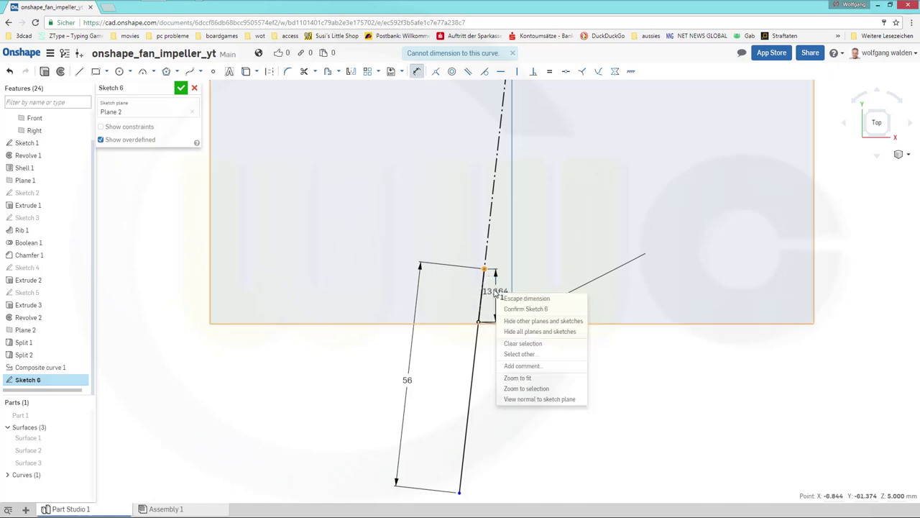
pyautogui.press('Escape')
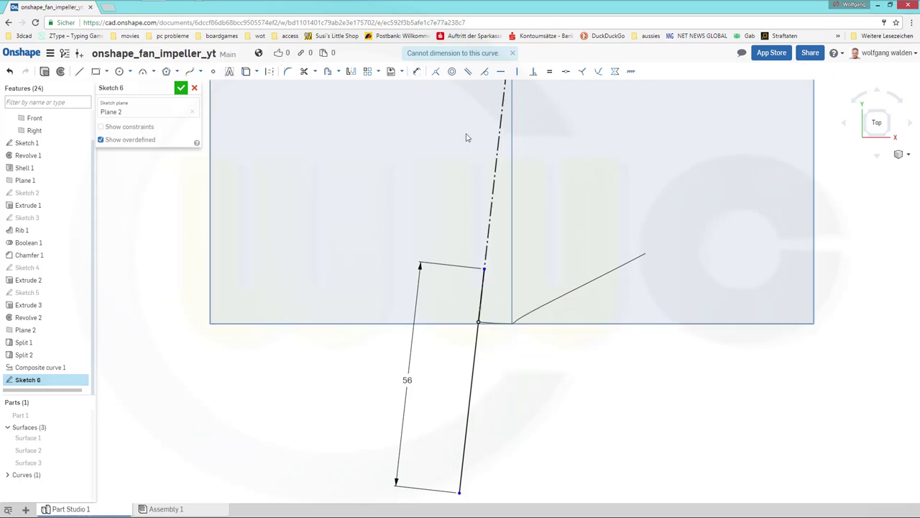
# Dimension the overlap between the profile line's inner endpoint and the construction line's outer endpoint to 1 mm
pyautogui.click(417, 71)
pyautogui.click(478, 322)
pyautogui.scroll(4, 502, 293)
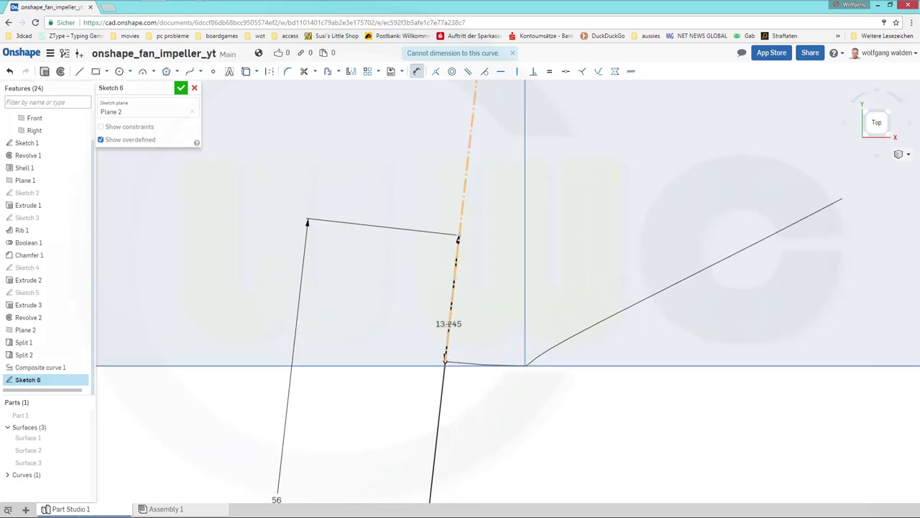
pyautogui.click(458, 329)
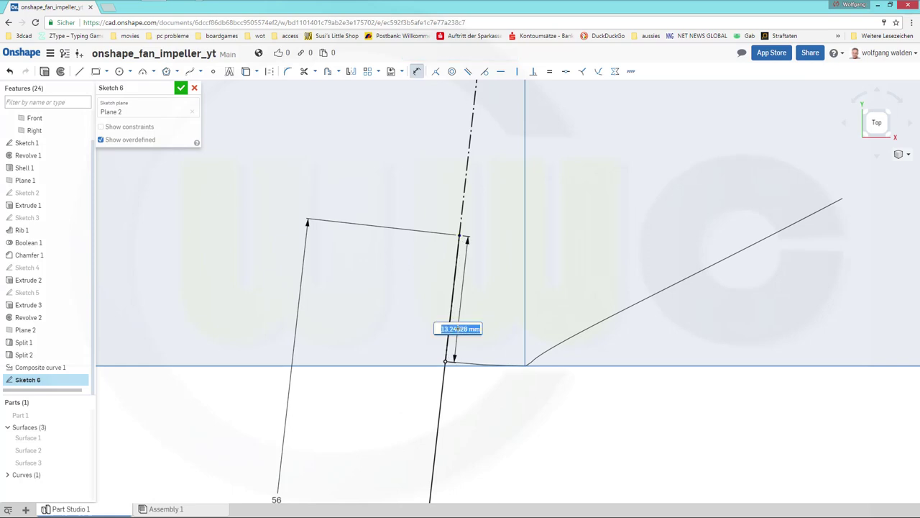
pyautogui.write('1')
pyautogui.press('Return')
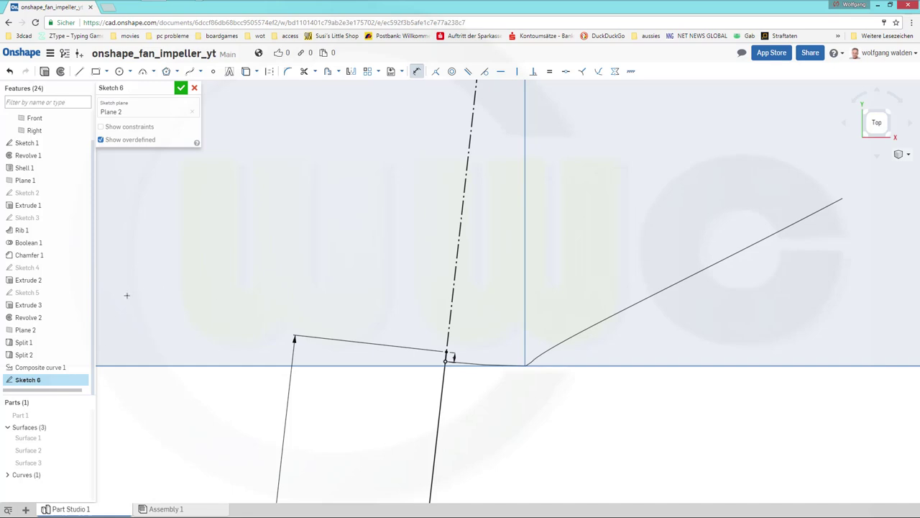
# Make Part 1 visible again and finish the blade profile sketch
pyautogui.click(83, 417)
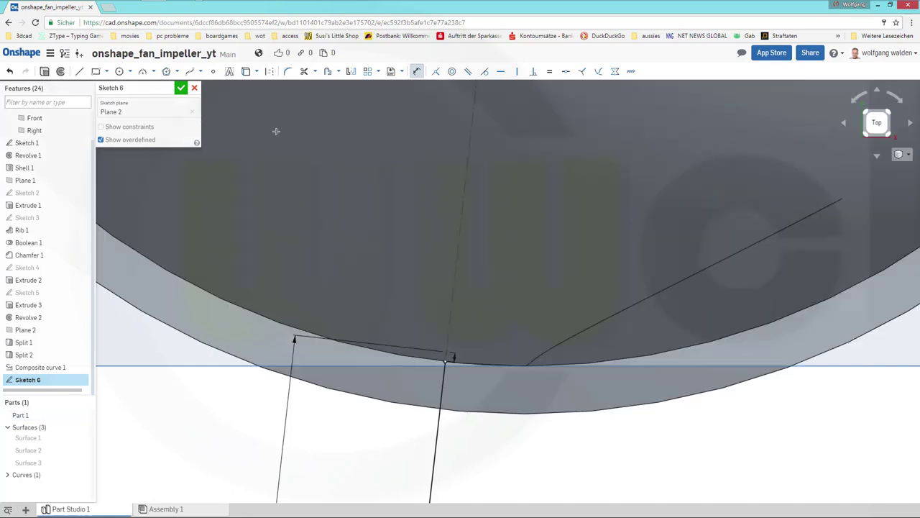
pyautogui.click(181, 87)
# Start a new surface sweep using the 56 mm line of Sketch 6 as the profile
pyautogui.scroll(-1, 367, 208)
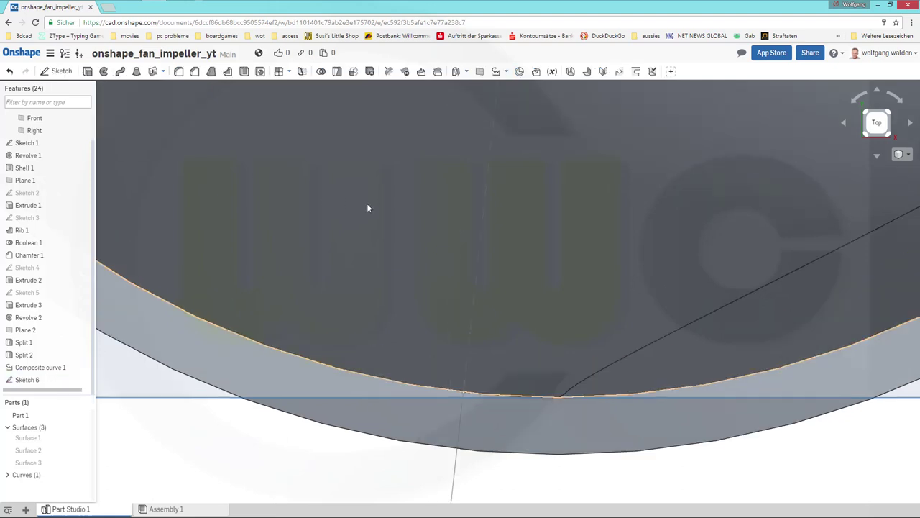
pyautogui.scroll(5, 379, 238)
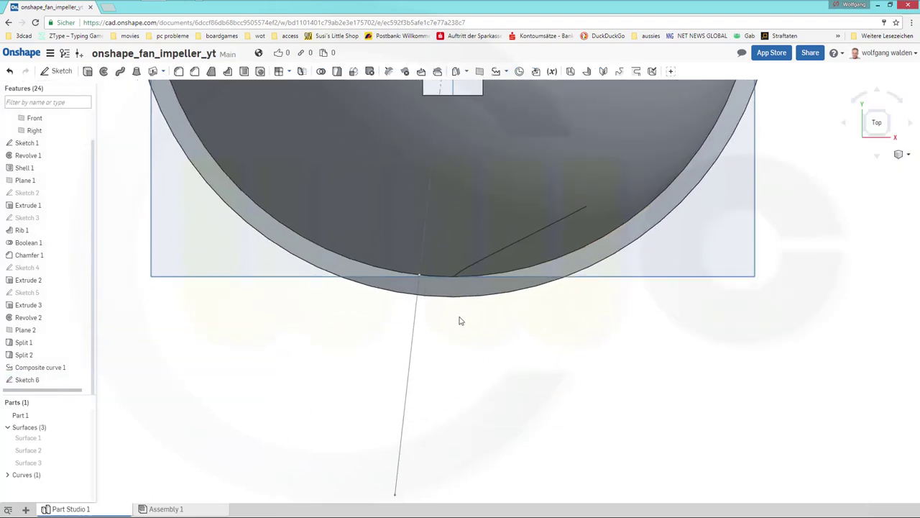
pyautogui.moveTo(460, 318); pyautogui.dragTo(453, 390, button='right')
pyautogui.scroll(6, 455, 391)
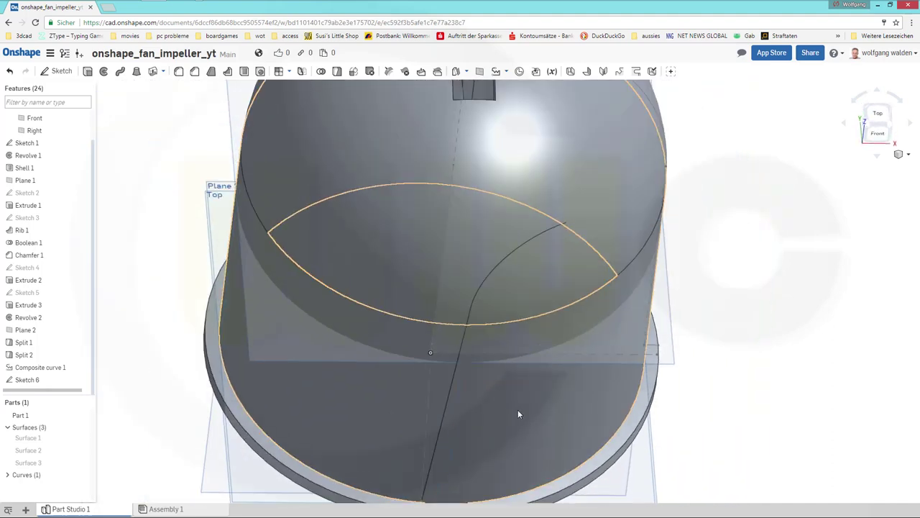
pyautogui.moveTo(563, 372); pyautogui.dragTo(577, 303, button='middle')
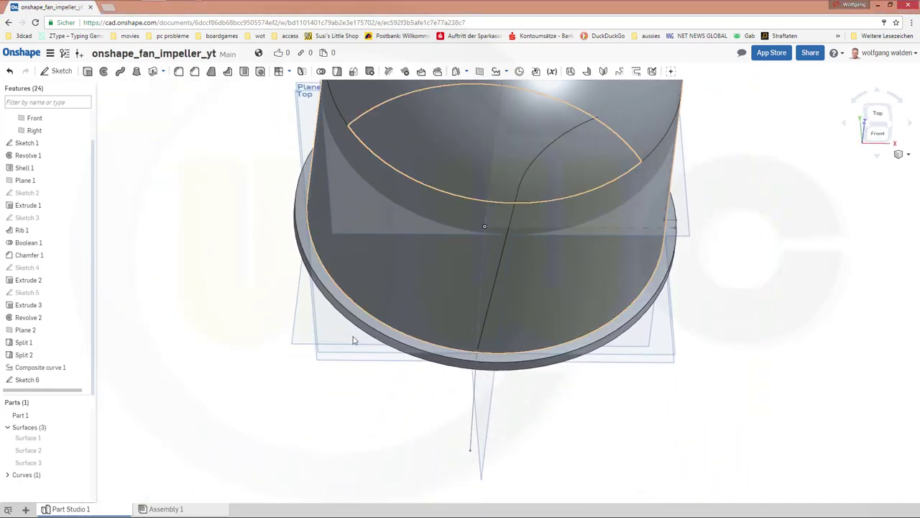
pyautogui.click(120, 72)
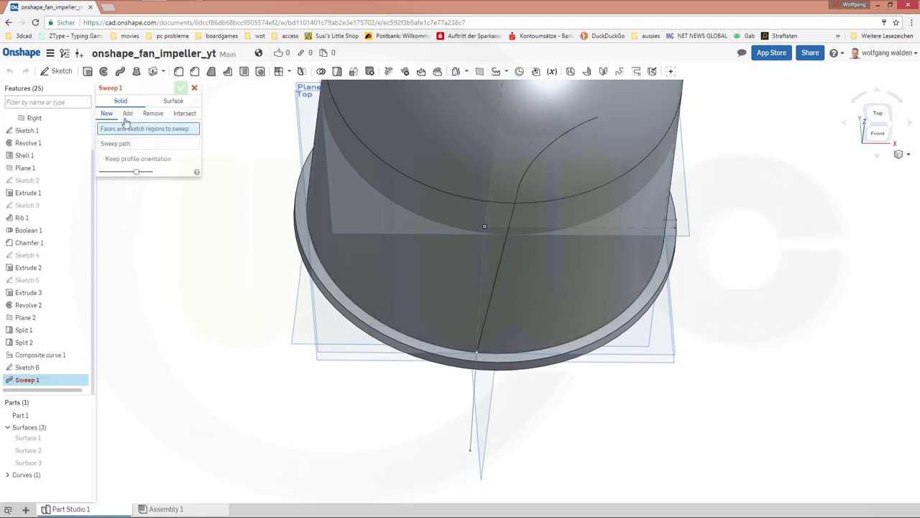
pyautogui.click(172, 100)
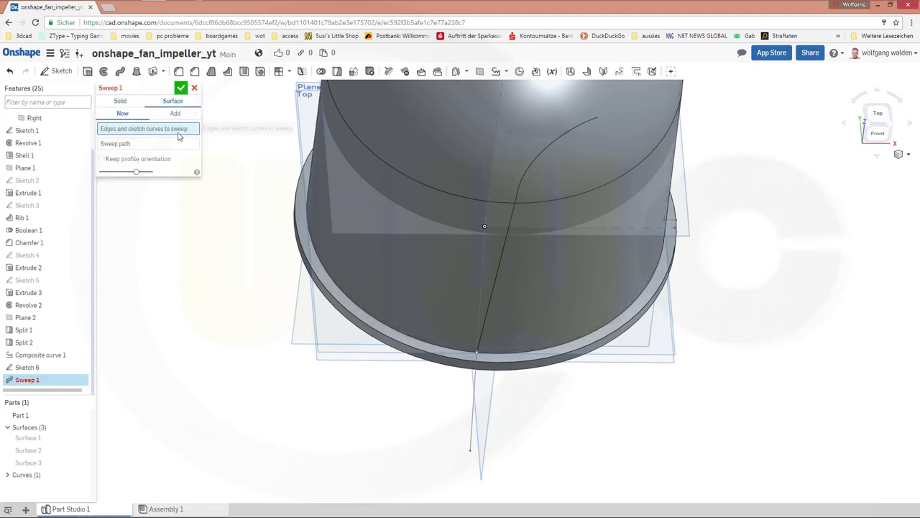
pyautogui.click(471, 448)
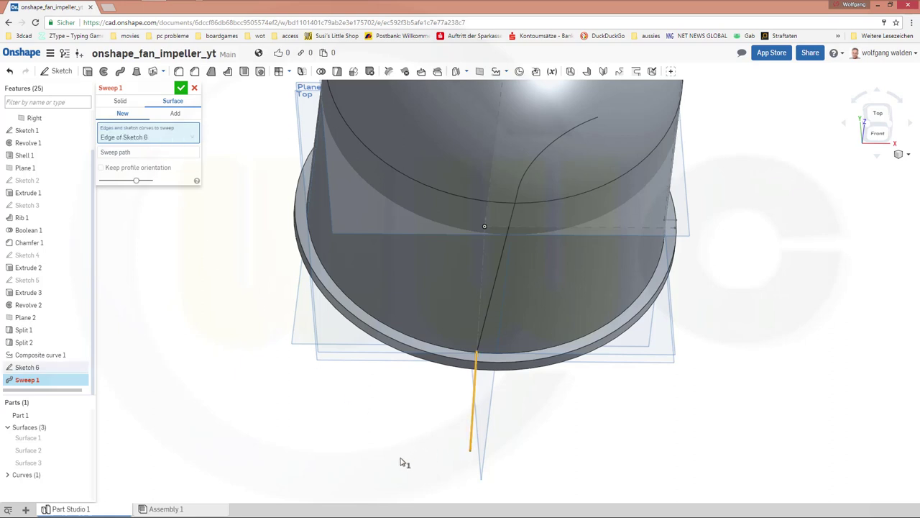
# Sweep the profile along all three connected edges of Composite curve 1 and accept the surface
pyautogui.click(147, 151)
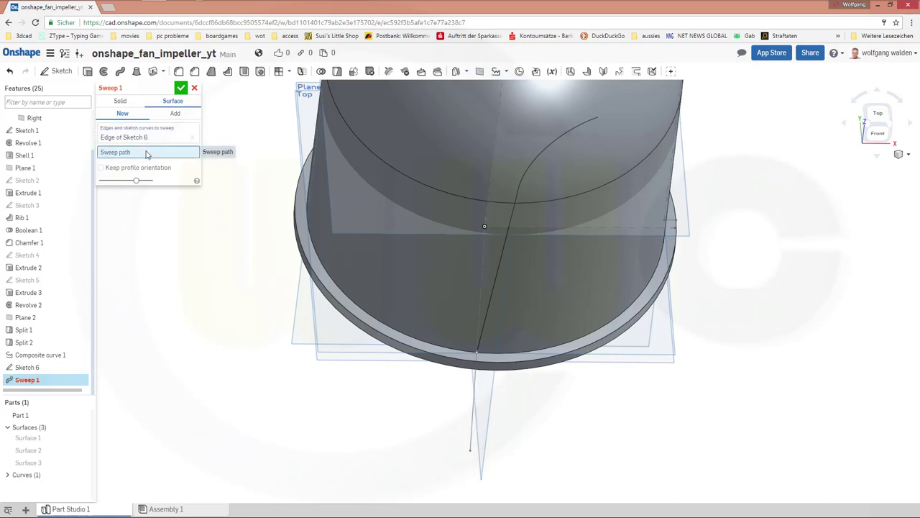
pyautogui.click(492, 297)
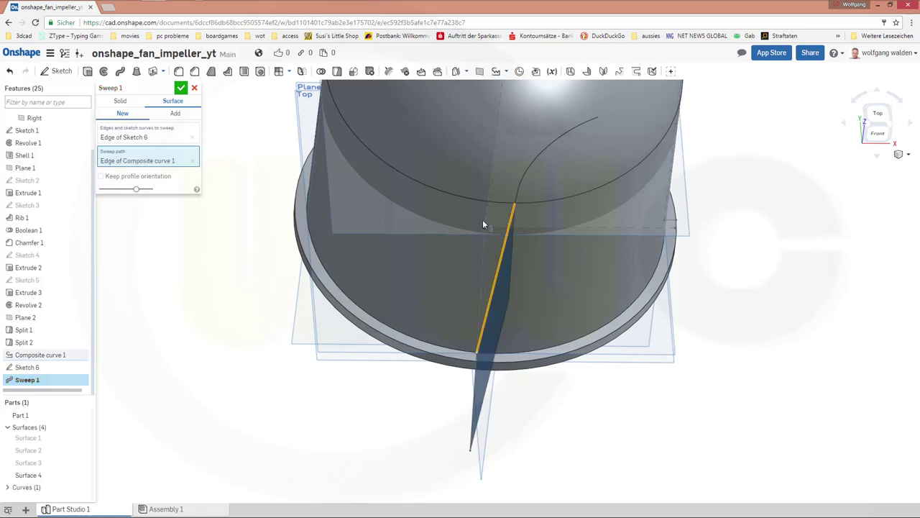
pyautogui.click(520, 189)
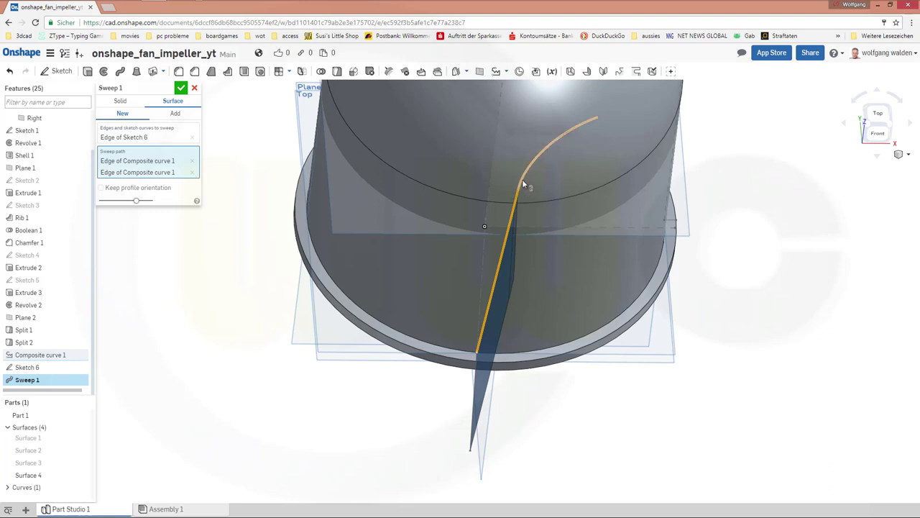
pyautogui.click(523, 184)
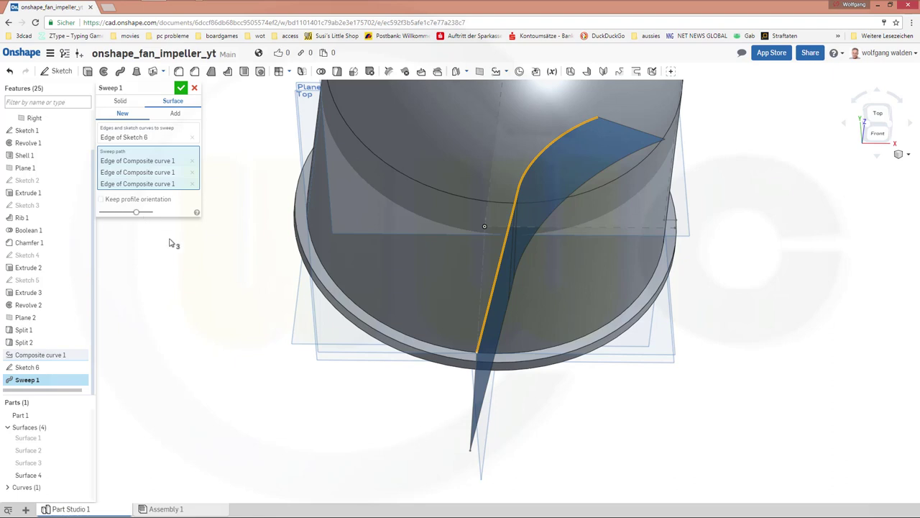
pyautogui.click(180, 88)
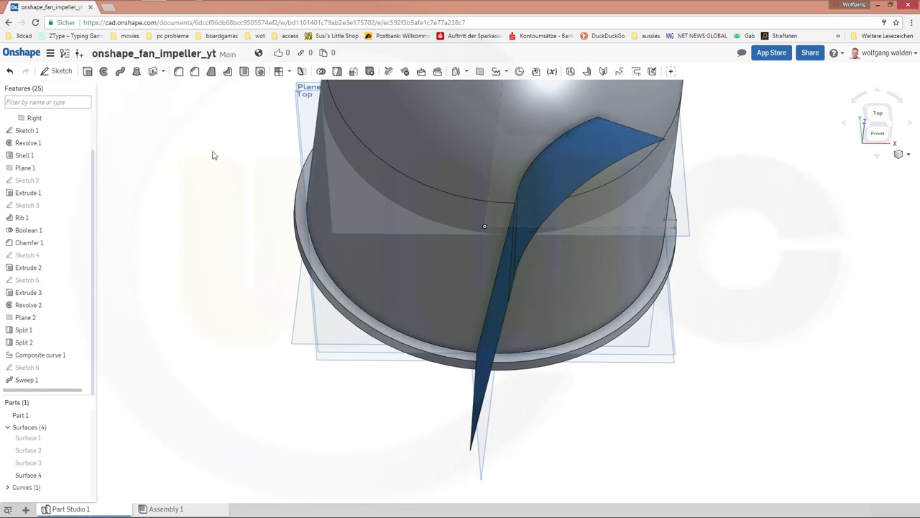
# Start a Thicken on the swept blade, selecting its lower face and the whole swept surface
pyautogui.click(162, 71)
pyautogui.click(165, 88)
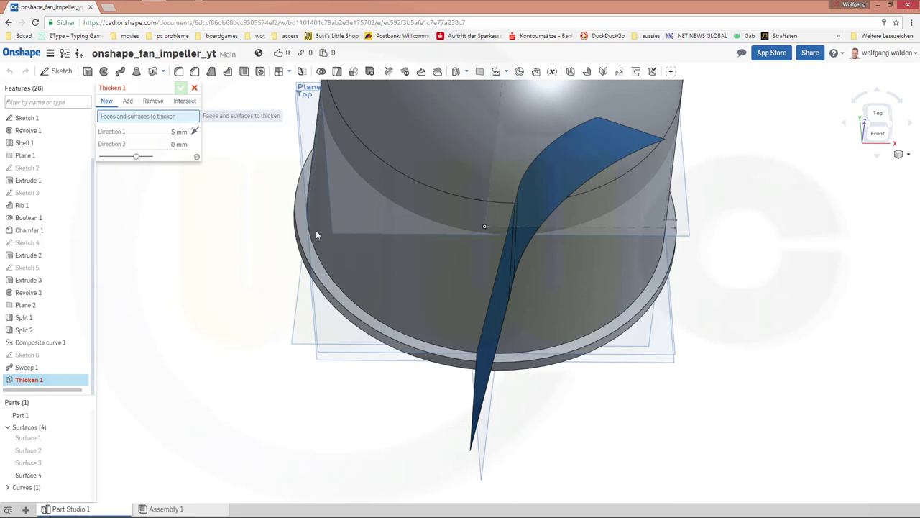
pyautogui.click(494, 333)
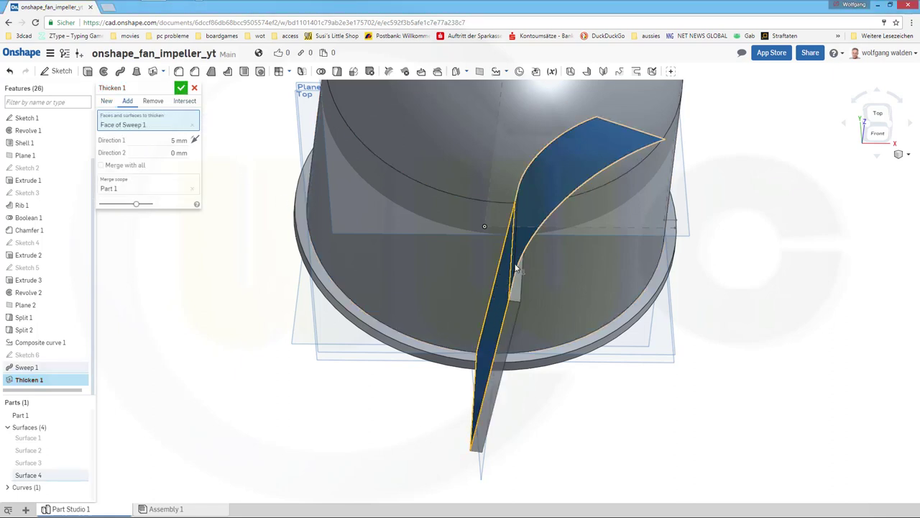
pyautogui.click(515, 268)
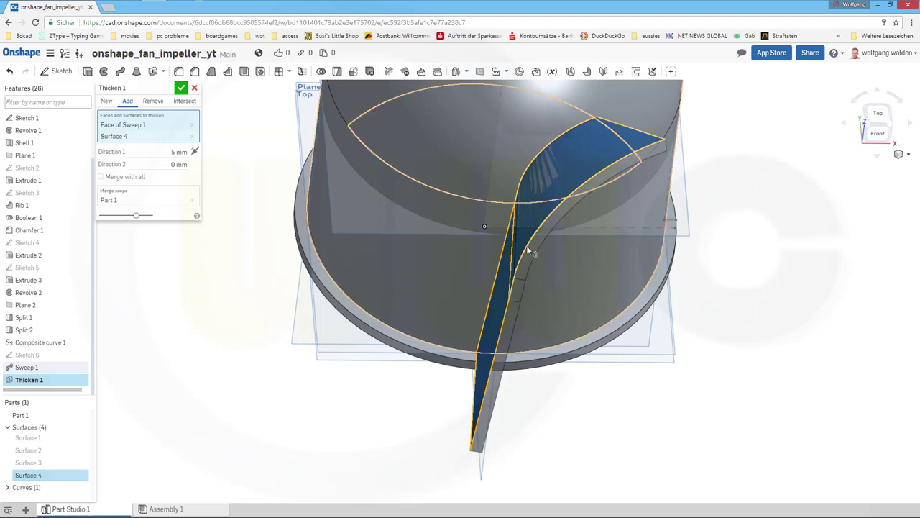
# Thicken the blade surface 1 mm in both directions as a new, separate part
pyautogui.click(167, 151)
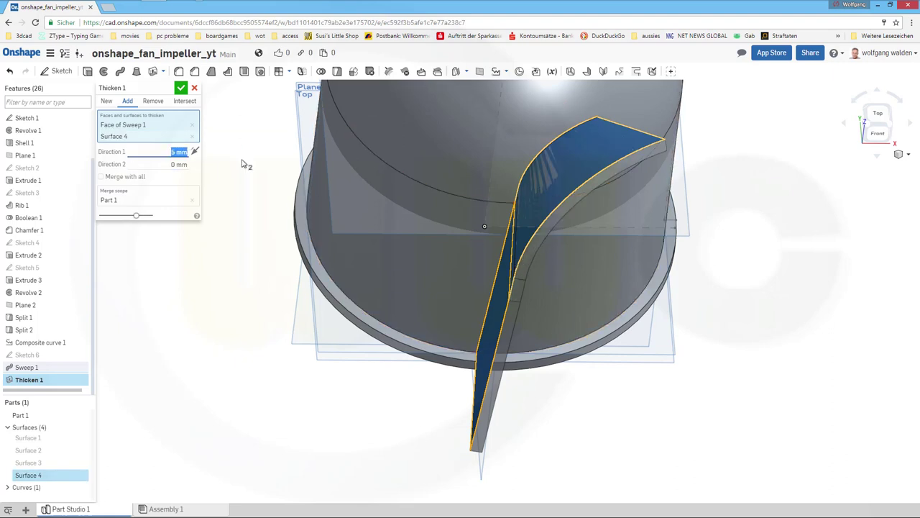
pyautogui.write('1')
pyautogui.press('Return')
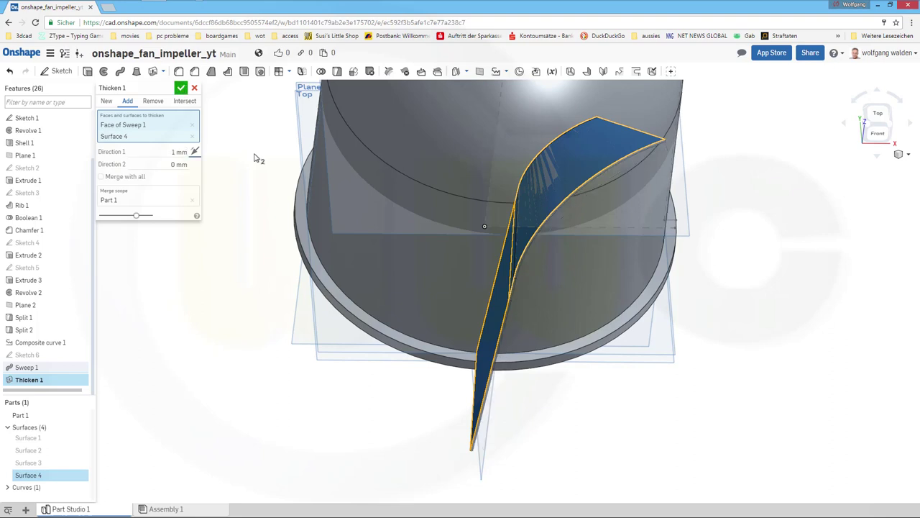
pyautogui.click(186, 165)
pyautogui.press('Return')
pyautogui.click(153, 166)
pyautogui.write('1')
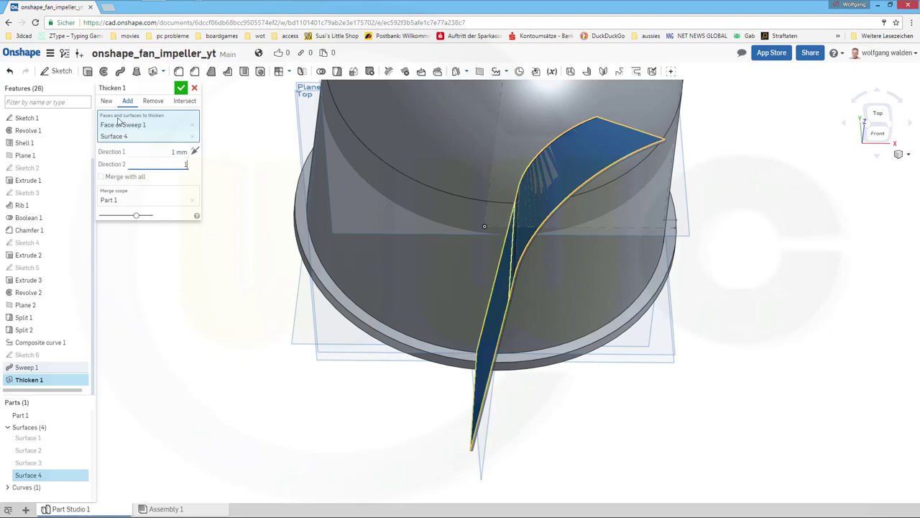
pyautogui.click(107, 101)
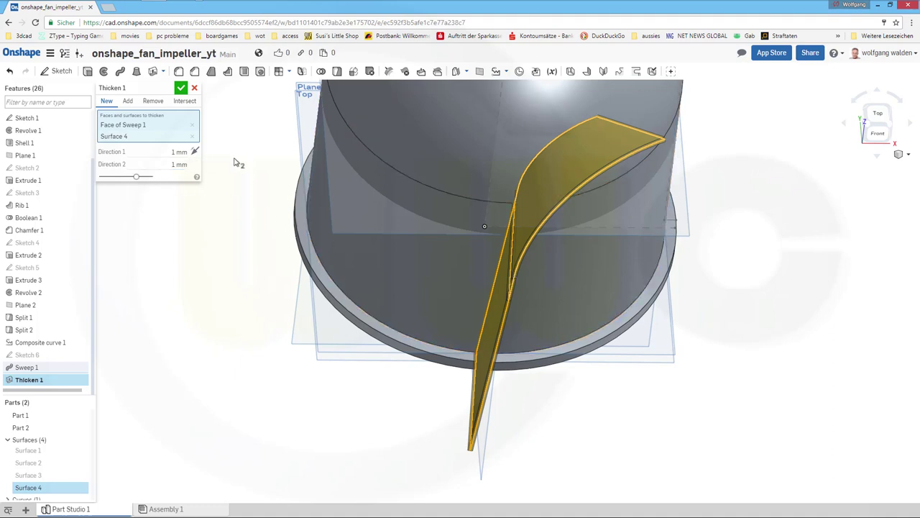
pyautogui.click(181, 87)
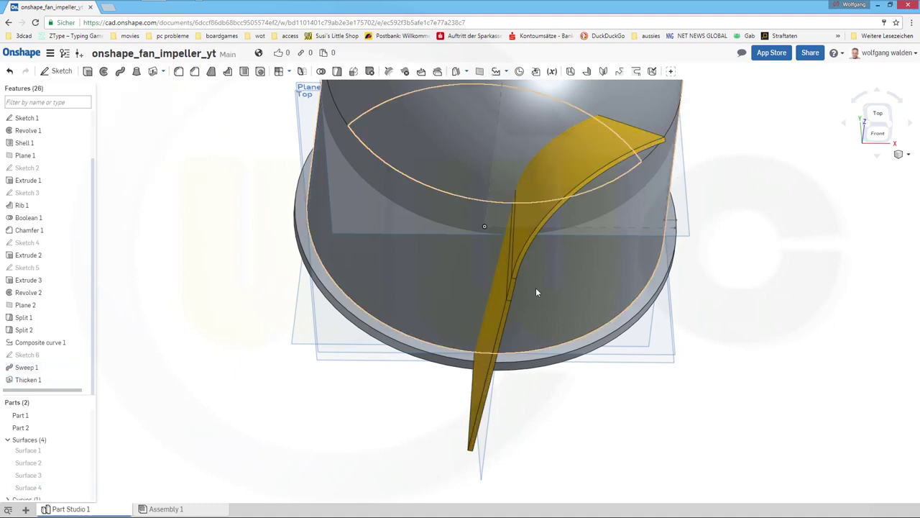
# Start a fillet with a 20 mm radius on the short outer corner edge at the blade's curved upper end
pyautogui.moveTo(567, 240); pyautogui.dragTo(521, 220, button='right')
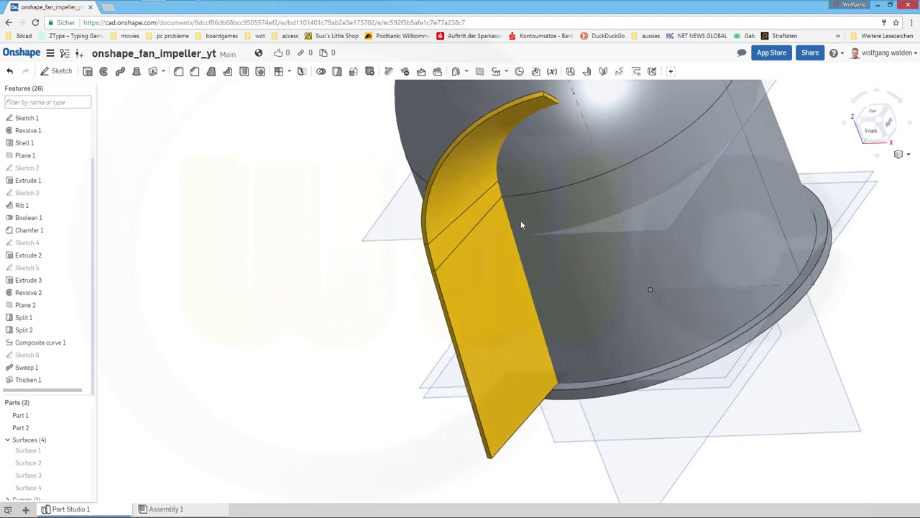
pyautogui.click(180, 72)
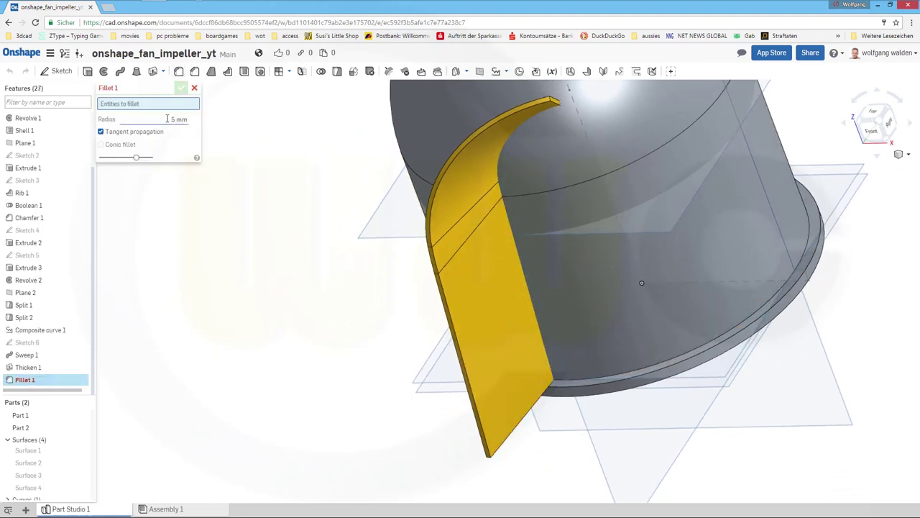
pyautogui.click(179, 119)
pyautogui.write('20')
pyautogui.press('Return')
pyautogui.scroll(5, 542, 109)
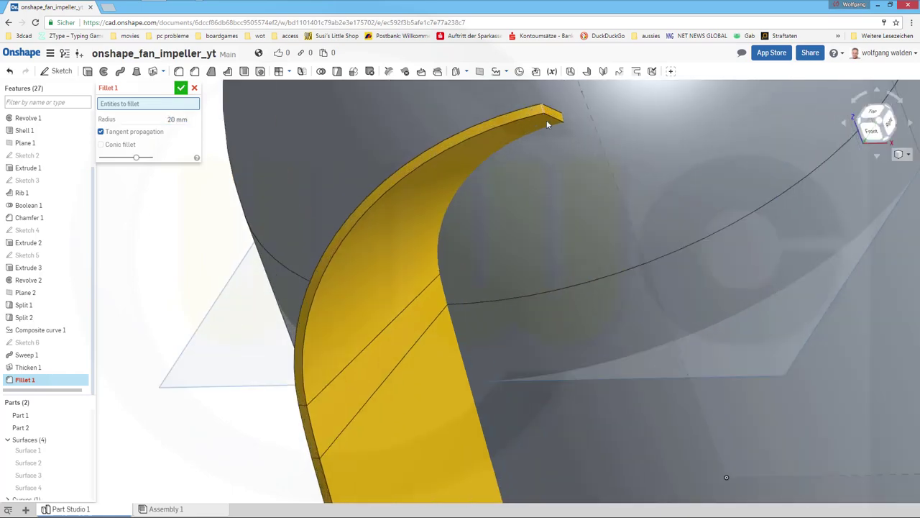
pyautogui.click(546, 123)
# Add the outer corner edge at the blade's lower end to the 20 mm fillet and accept it
pyautogui.scroll(-10, 582, 281)
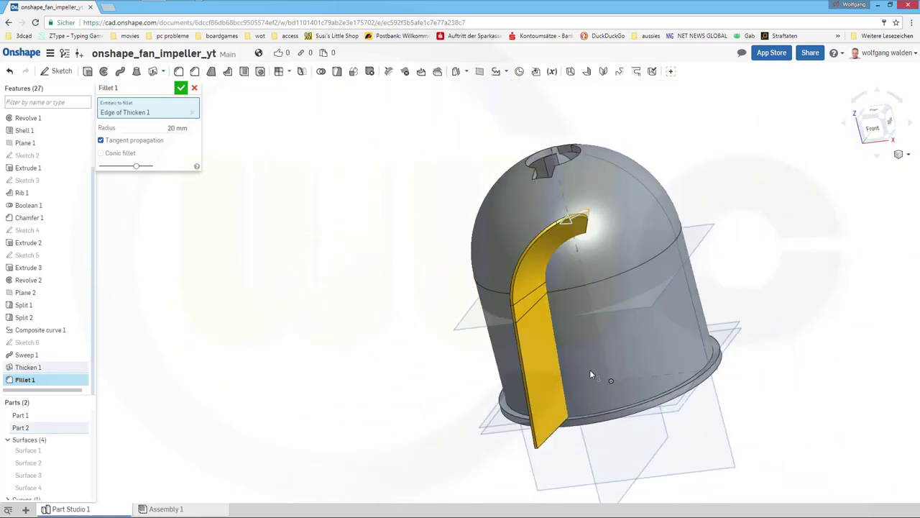
pyautogui.moveTo(589, 369); pyautogui.dragTo(532, 341, button='right')
pyautogui.scroll(3, 538, 335)
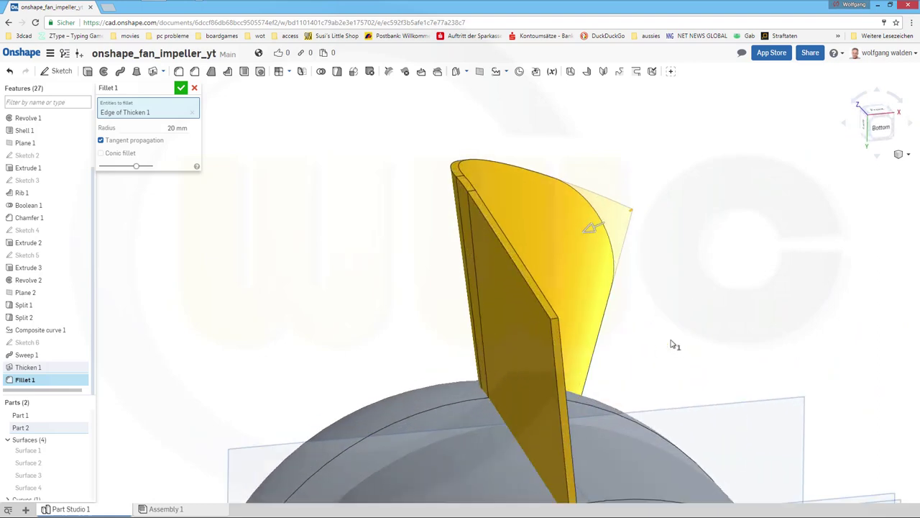
pyautogui.click(564, 324)
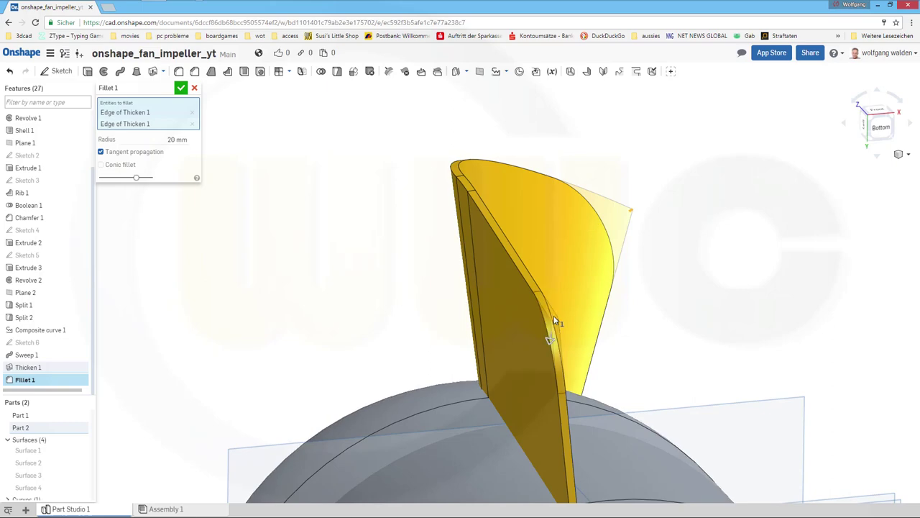
pyautogui.click(180, 88)
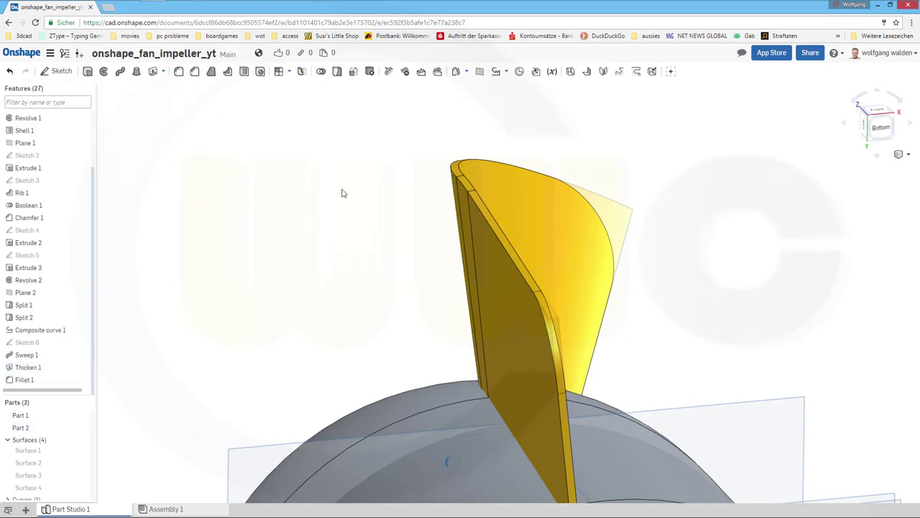
# Create a circular part pattern of the blade about the hub's cylindrical face, with 12 equally spaced instances over 360 degrees
pyautogui.moveTo(367, 225); pyautogui.dragTo(527, 290, button='right')
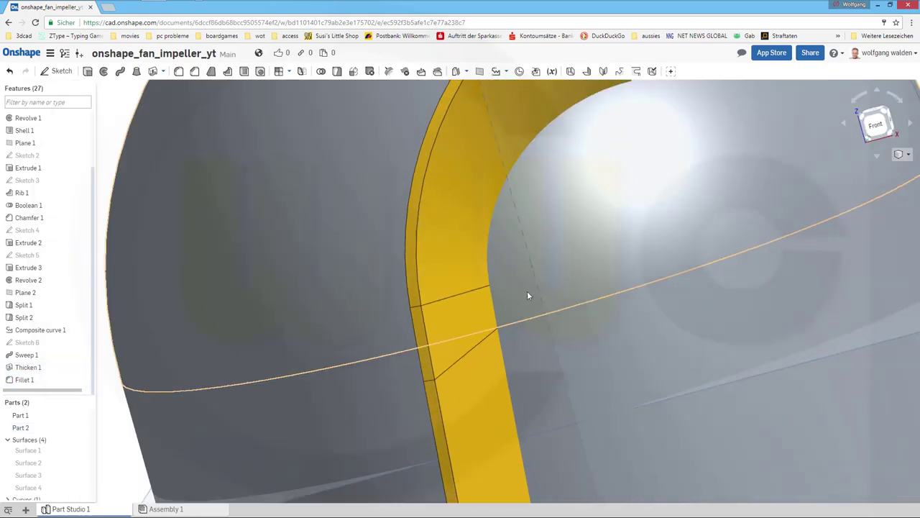
pyautogui.scroll(-5, 553, 277)
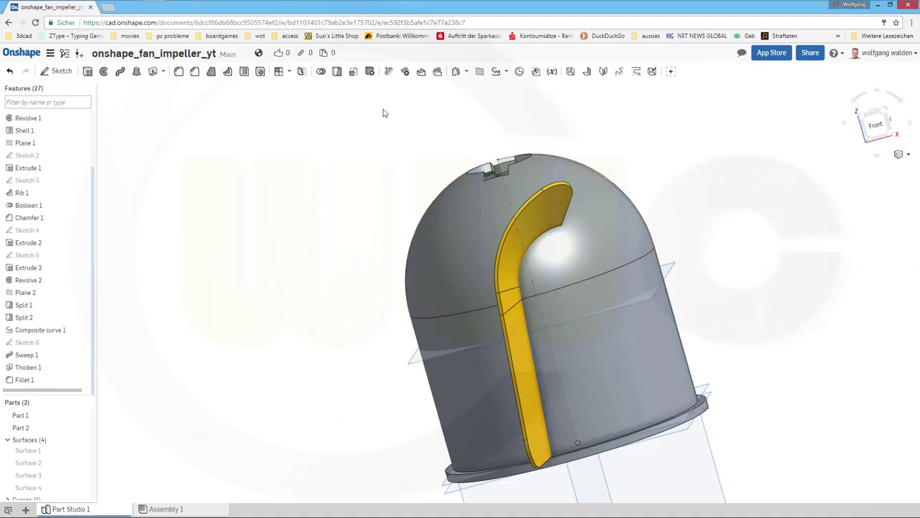
pyautogui.click(288, 71)
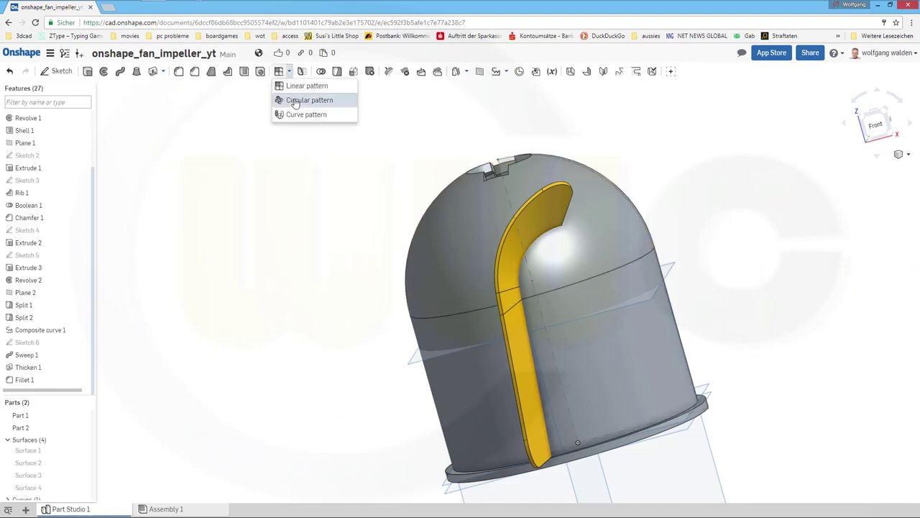
pyautogui.click(295, 101)
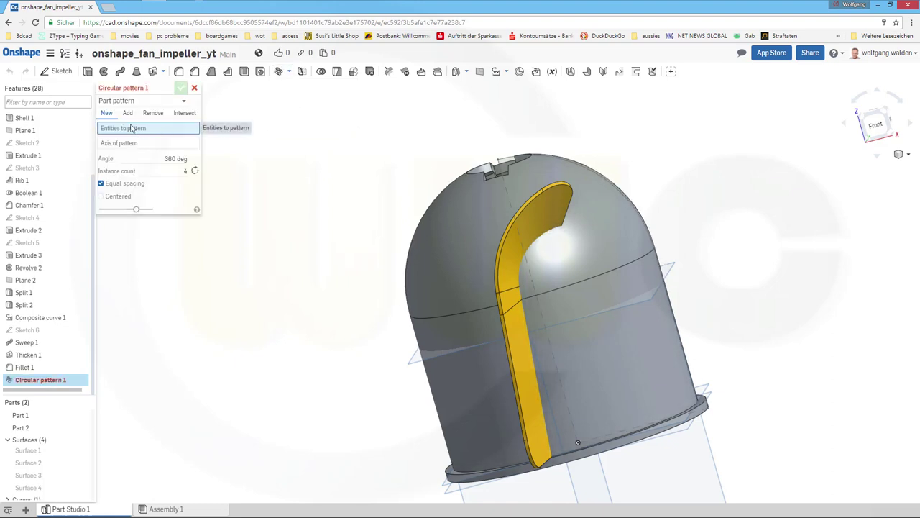
pyautogui.click(497, 356)
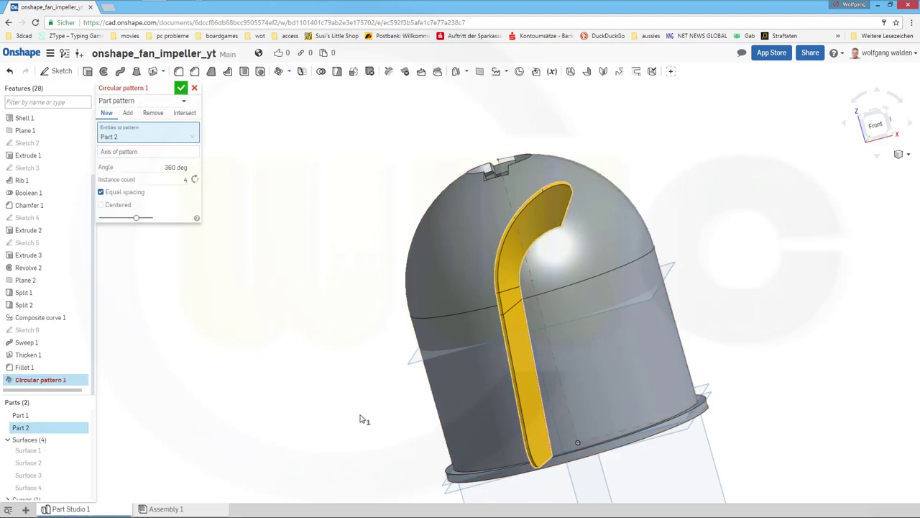
pyautogui.click(121, 153)
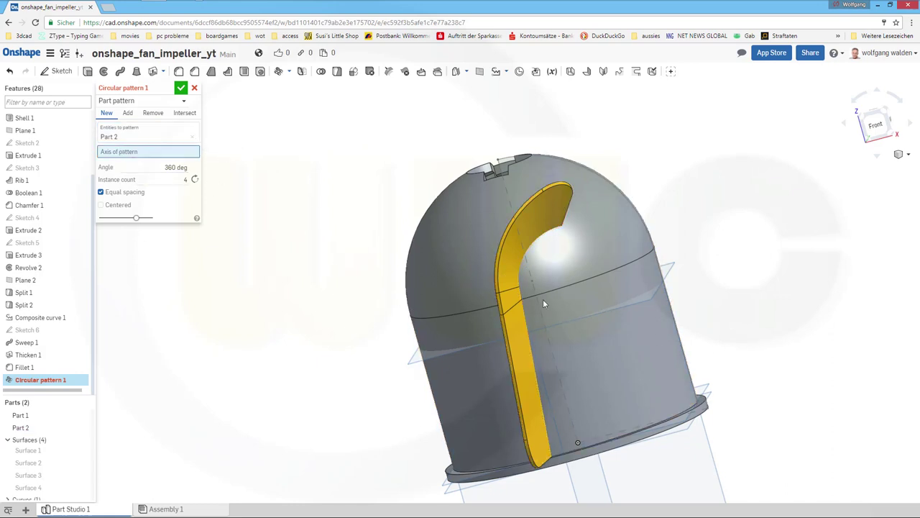
pyautogui.click(629, 389)
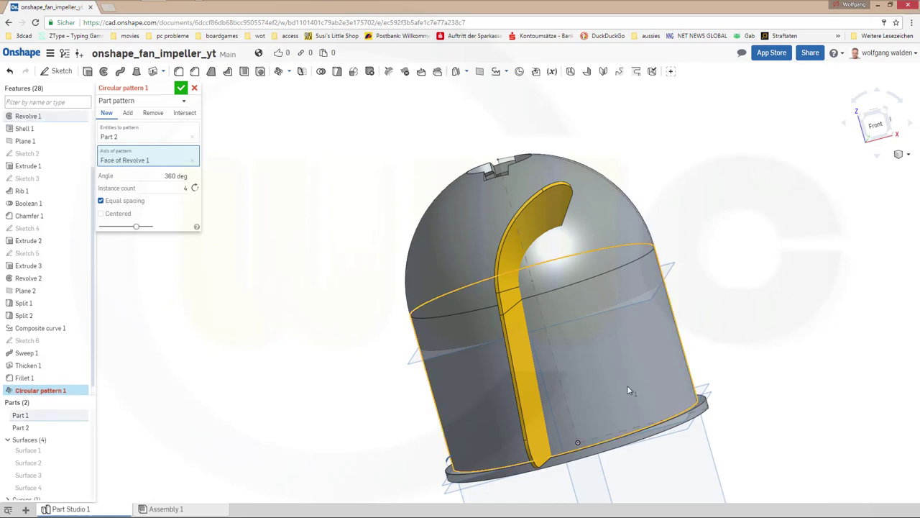
pyautogui.moveTo(150, 187); pyautogui.dragTo(279, 207)
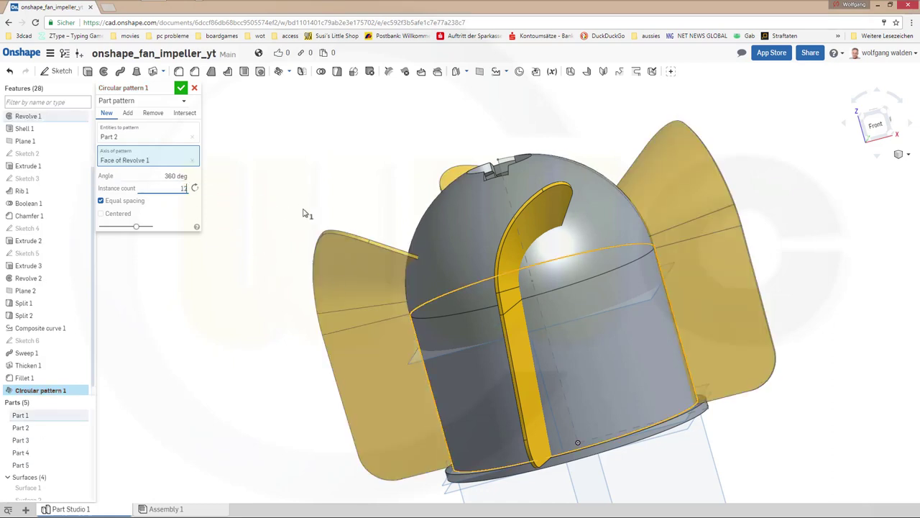
pyautogui.press('Return')
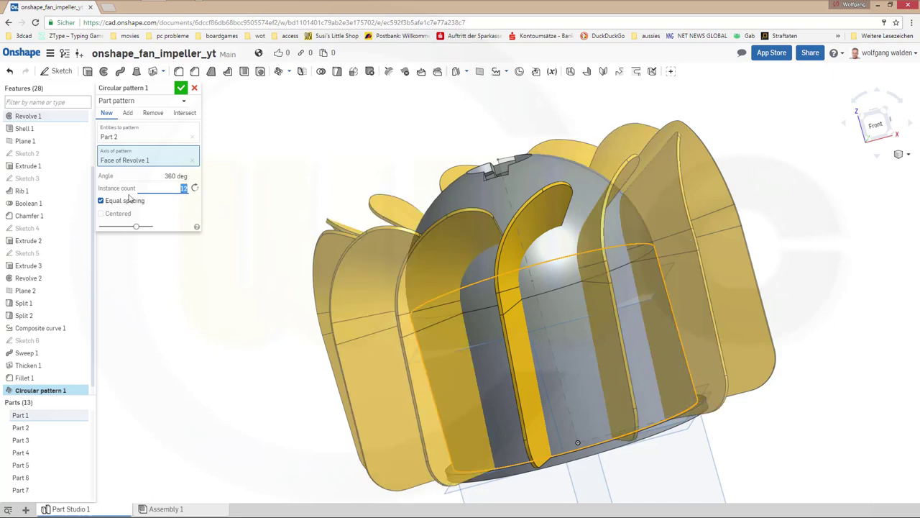
pyautogui.click(182, 88)
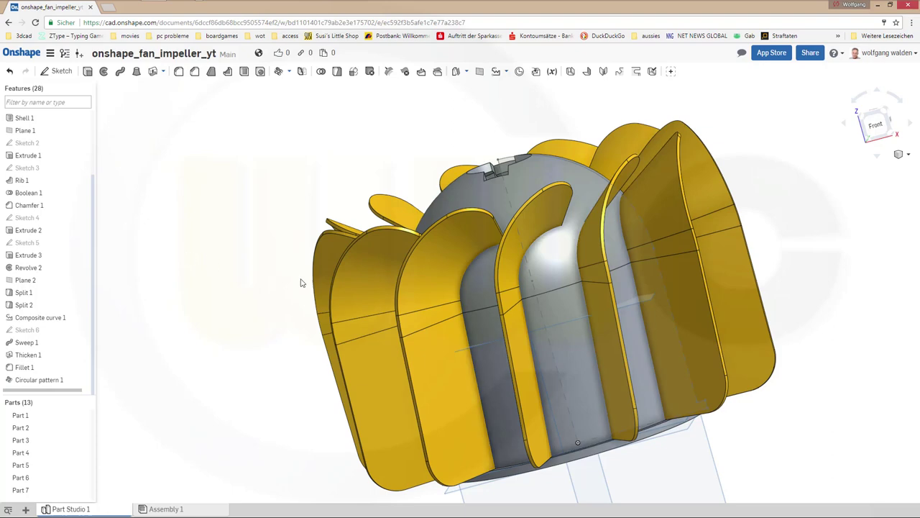
# Unite the hub and all the patterned blades into a single part with a Boolean union
pyautogui.moveTo(209, 297); pyautogui.dragTo(237, 338, button='right')
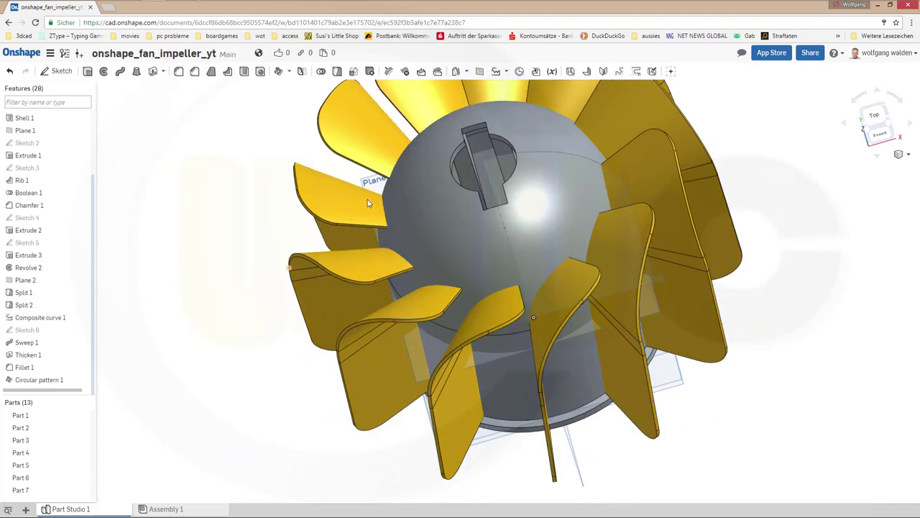
pyautogui.moveTo(393, 191); pyautogui.dragTo(308, 298, button='middle')
pyautogui.scroll(-3, 305, 298)
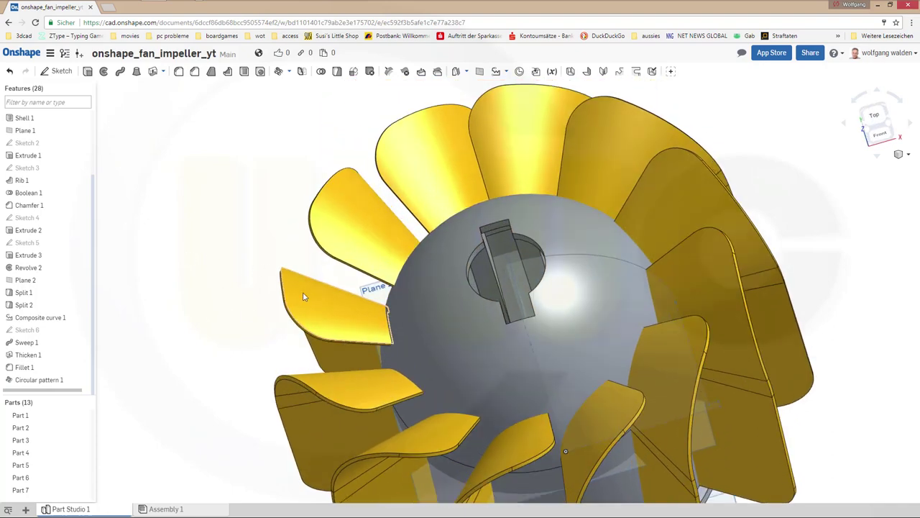
pyautogui.click(320, 71)
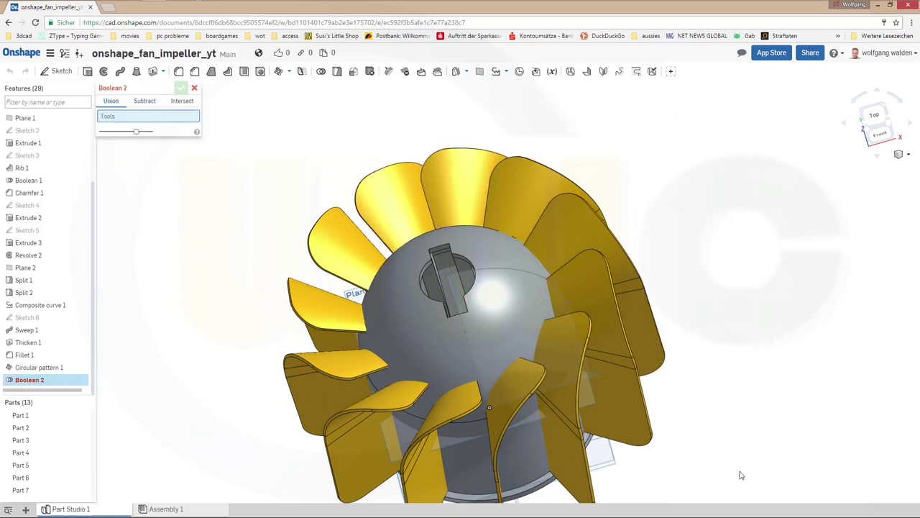
pyautogui.scroll(-1, 740, 478)
pyautogui.moveTo(748, 495); pyautogui.dragTo(783, 500, button='right')
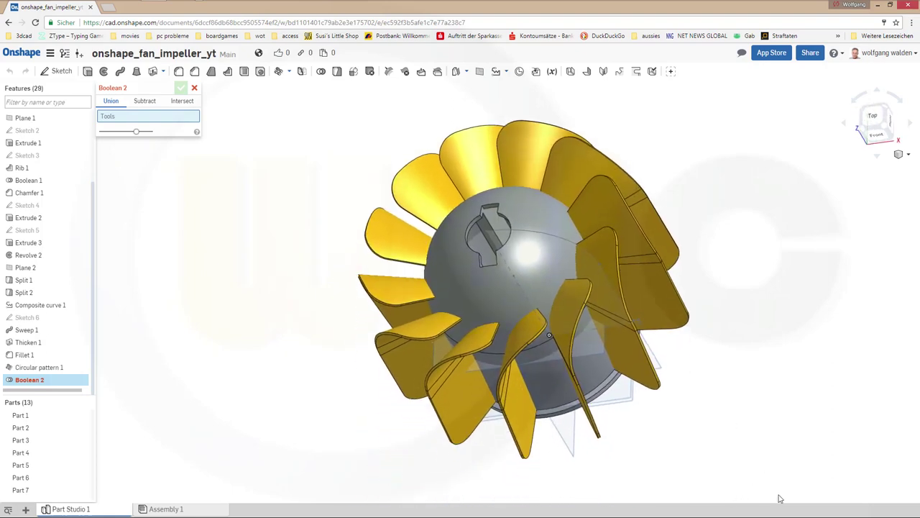
pyautogui.moveTo(768, 486); pyautogui.dragTo(248, 78)
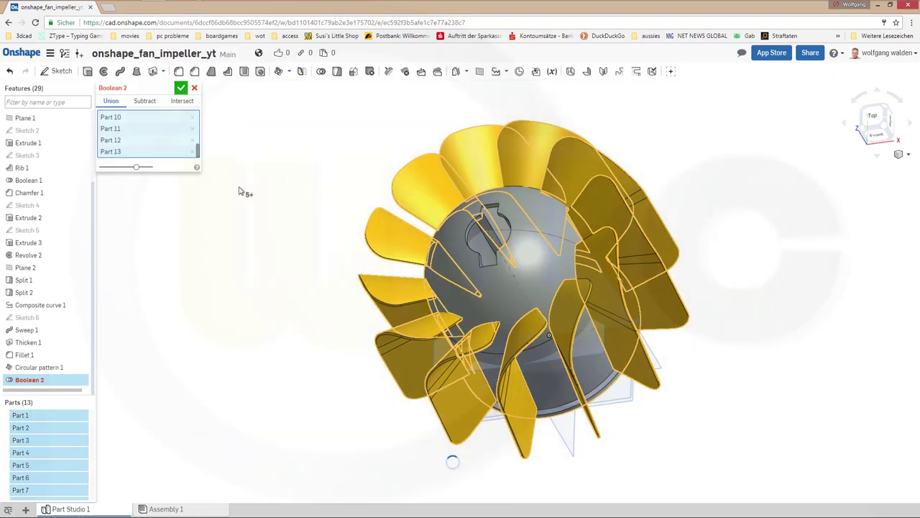
pyautogui.press('Return')
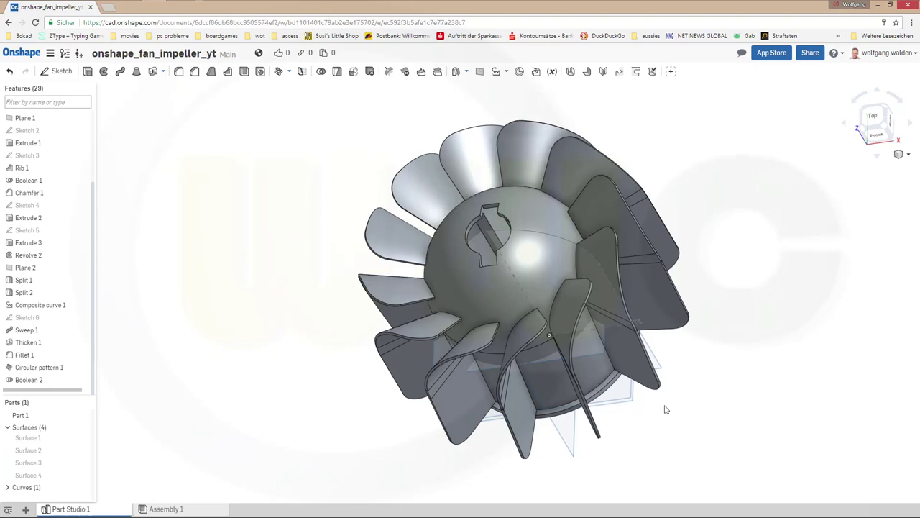
# Hide all planes and all sketches so that only the impeller body is displayed
pyautogui.rightClick(625, 407)
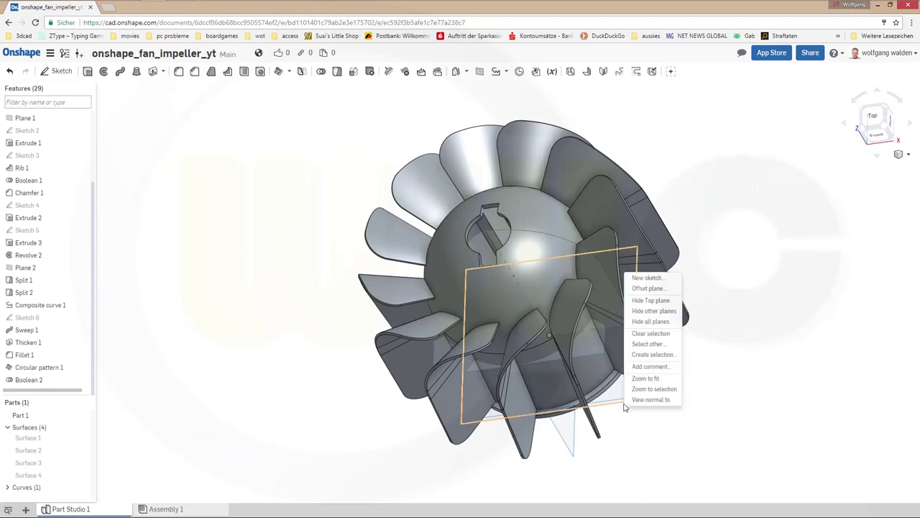
pyautogui.click(639, 323)
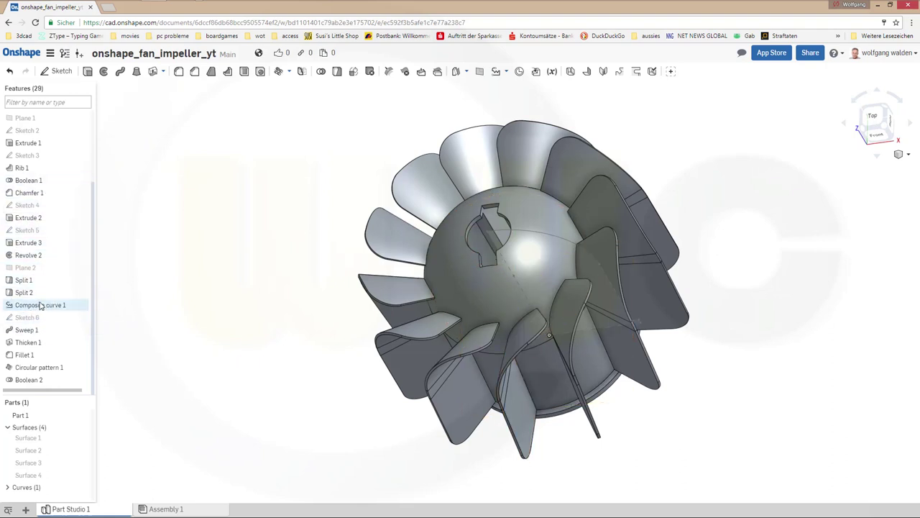
pyautogui.rightClick(525, 291)
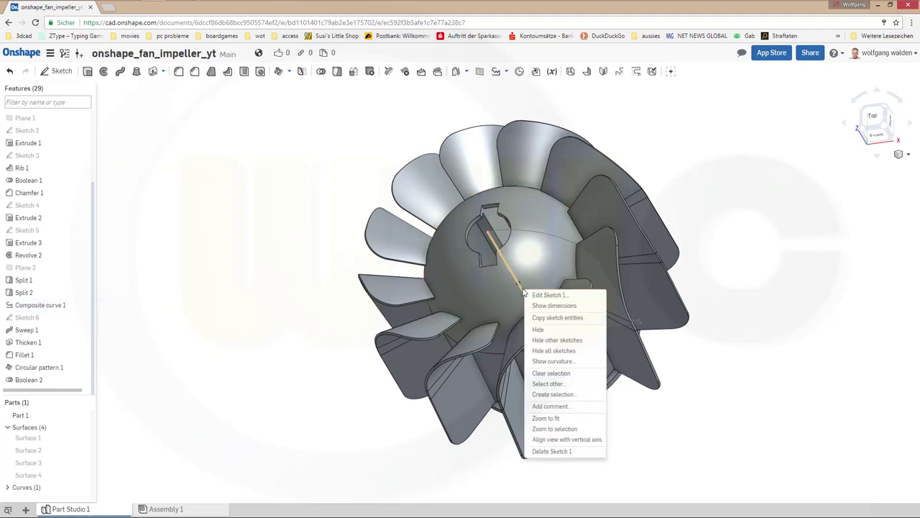
pyautogui.click(552, 351)
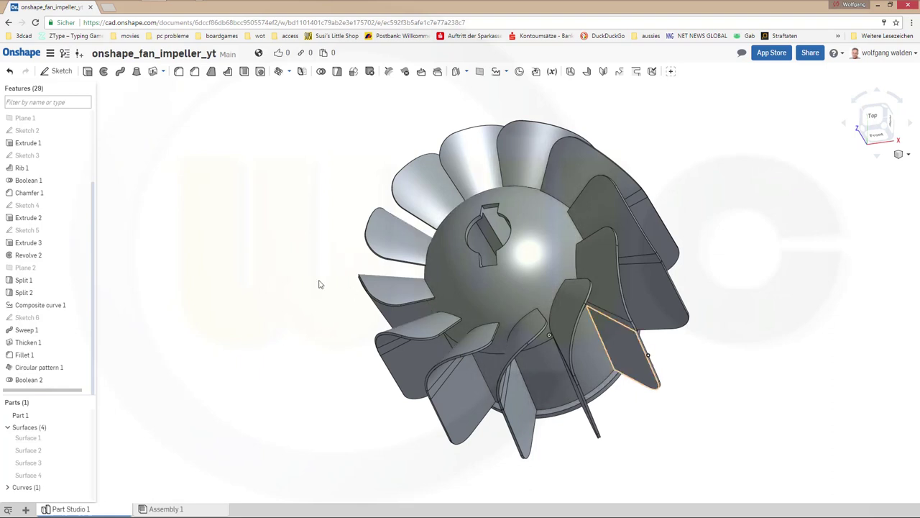